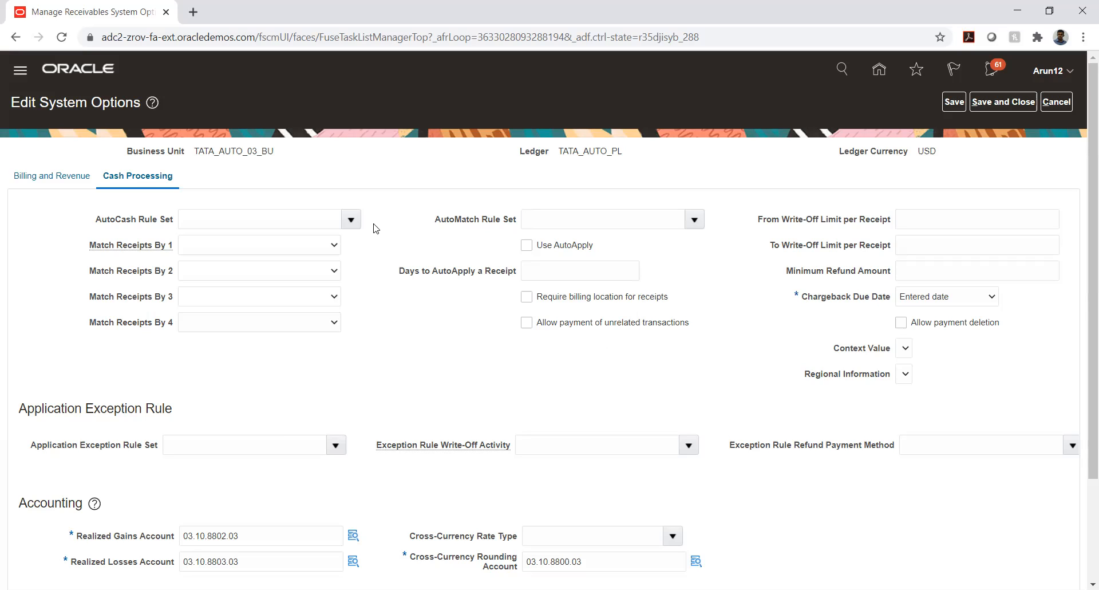
Check the Write-Off Limit per Receipt and Minimum Refund Amount fields in Oracle, leaving them empty.
right_click(376, 228)
click(378, 203)
click(910, 221)
click(917, 249)
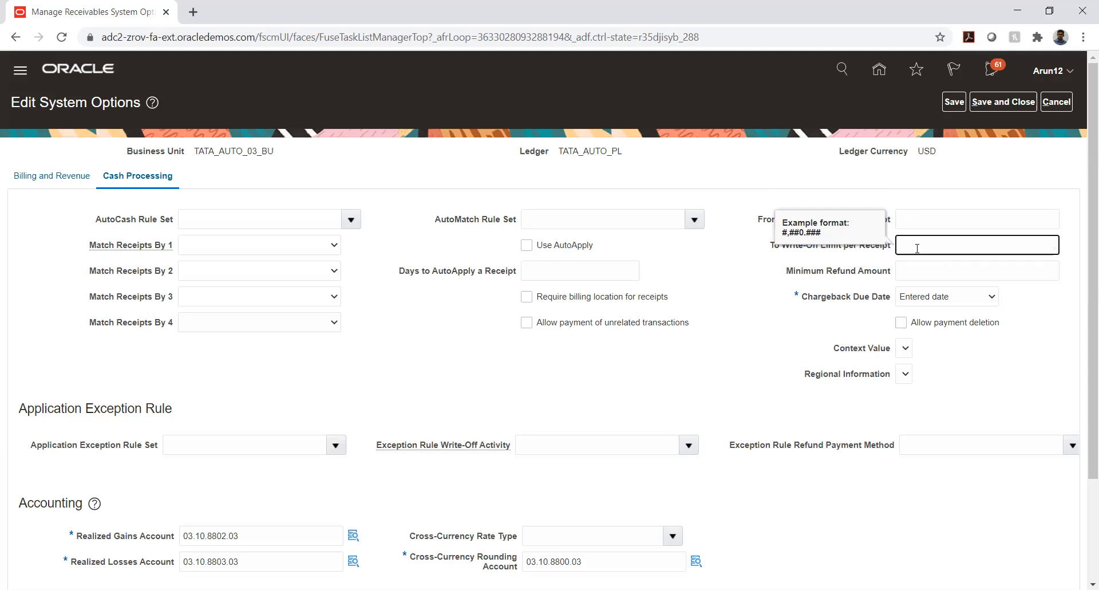
click(736, 282)
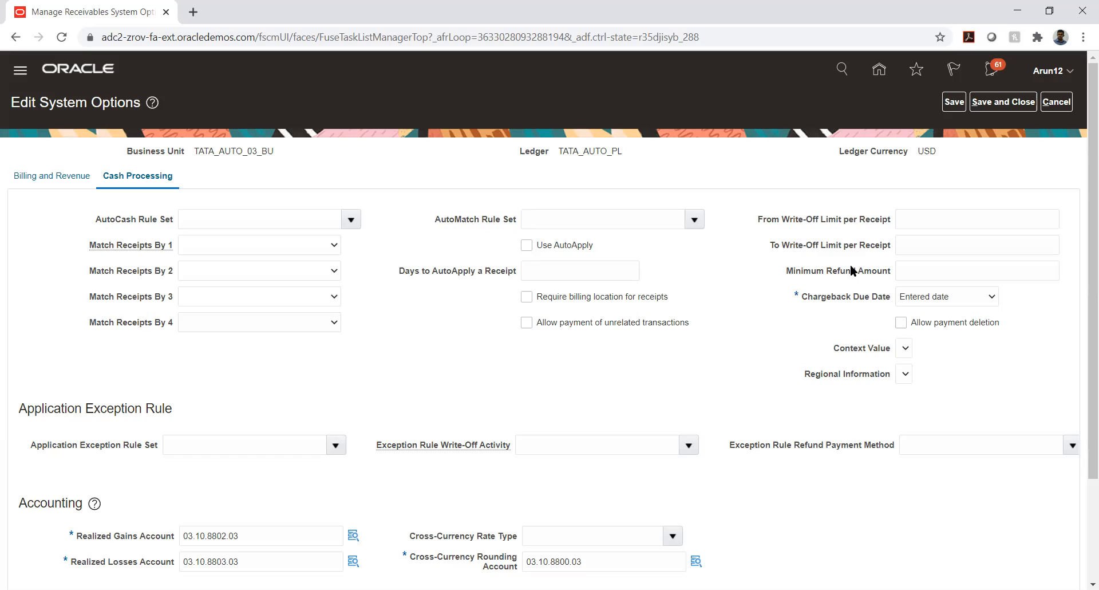
drag(786, 270, 897, 276)
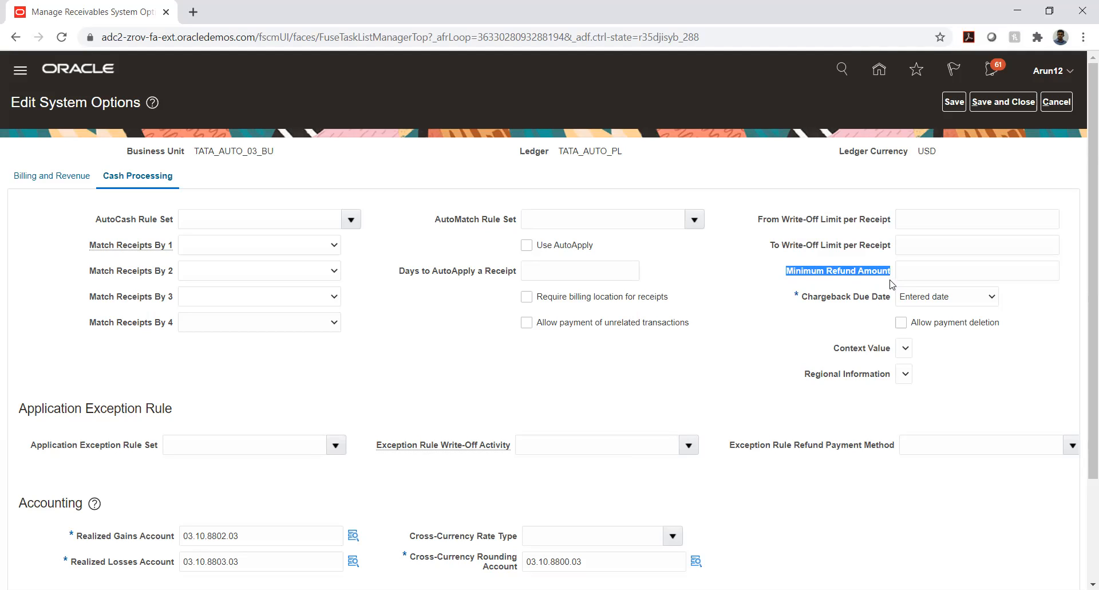
click(928, 273)
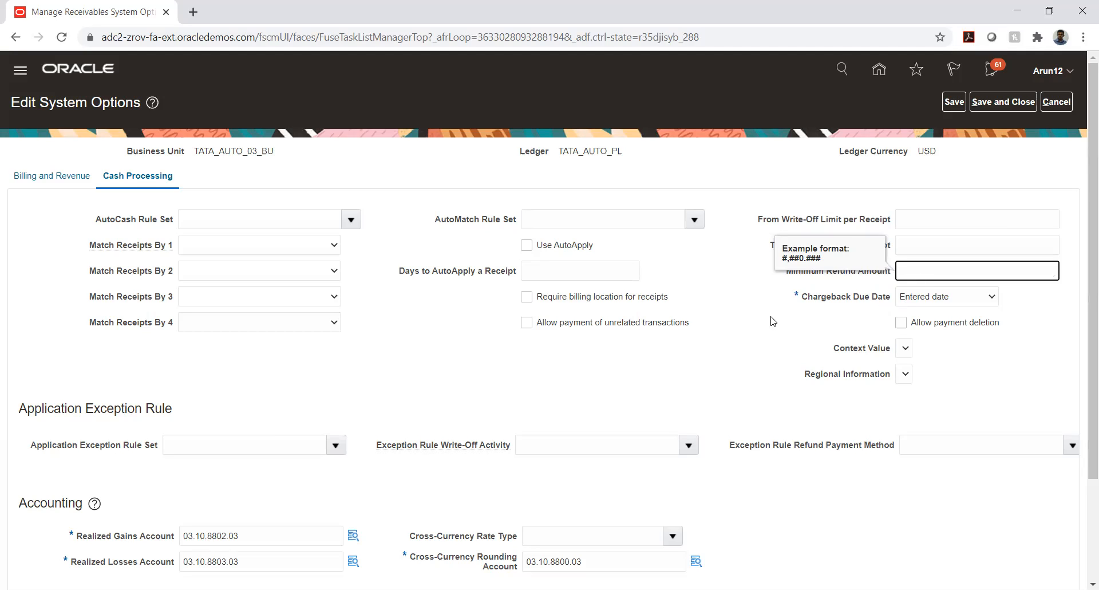
click(736, 266)
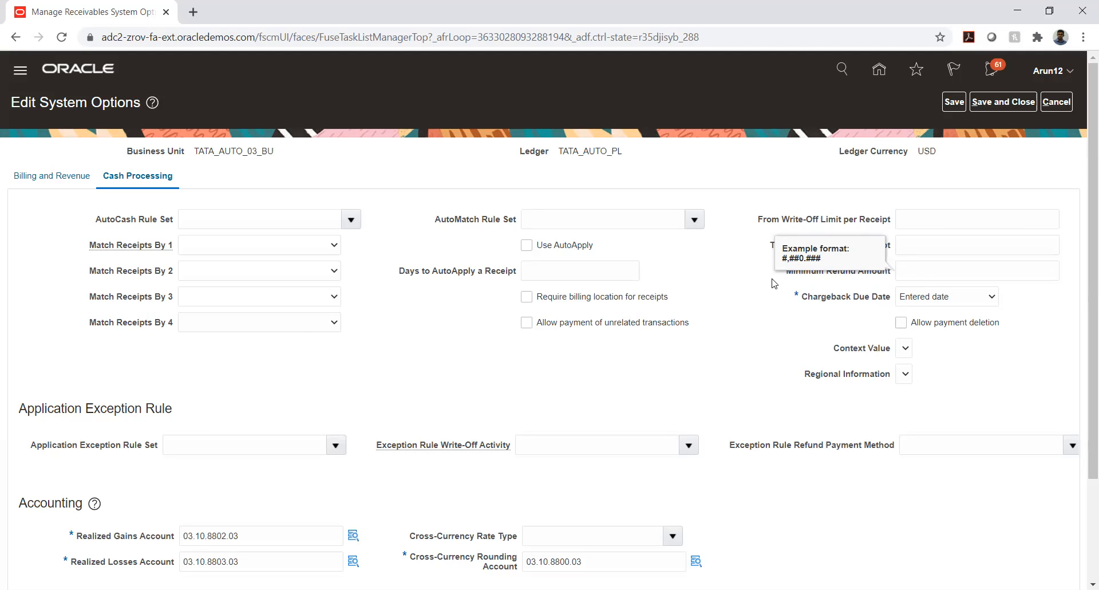
click(849, 273)
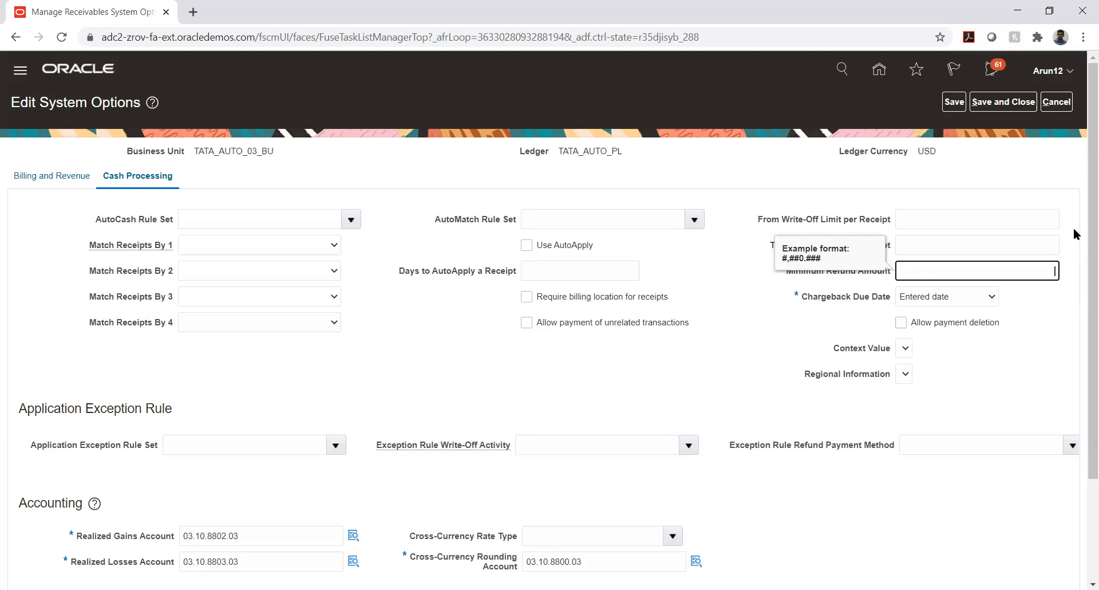
click(1068, 178)
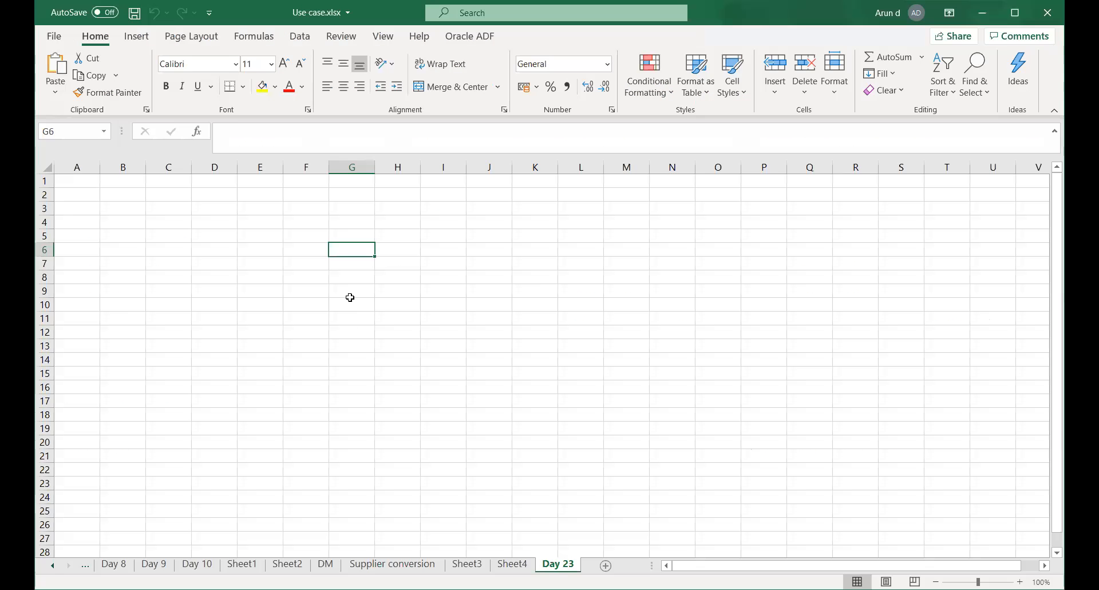
Enter a bold 'Chargeback' heading in F8 and widen column F to fit it.
click(352, 290)
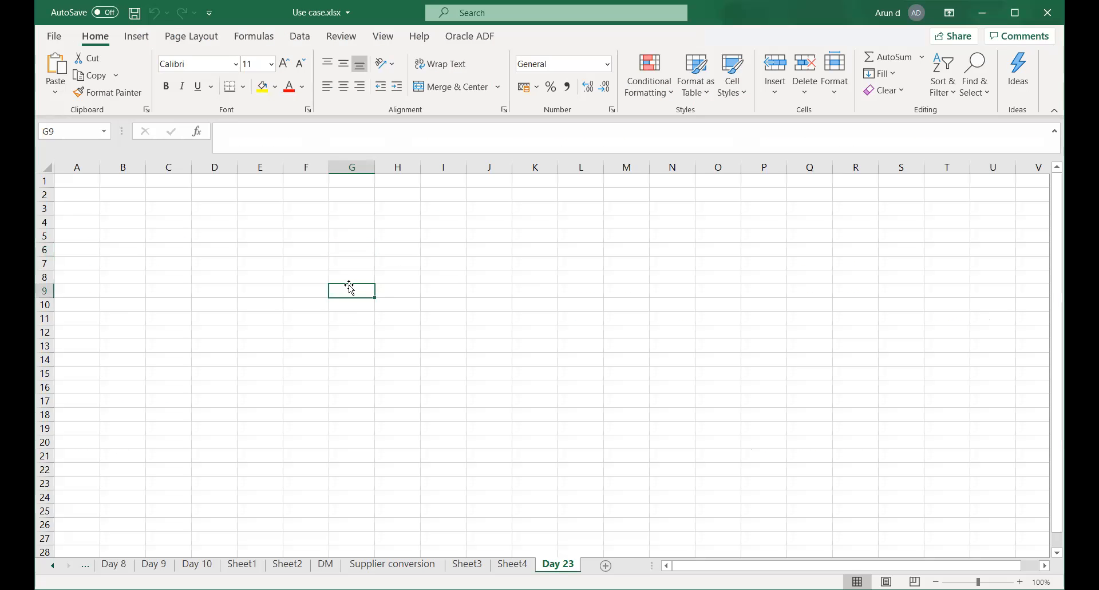
click(349, 246)
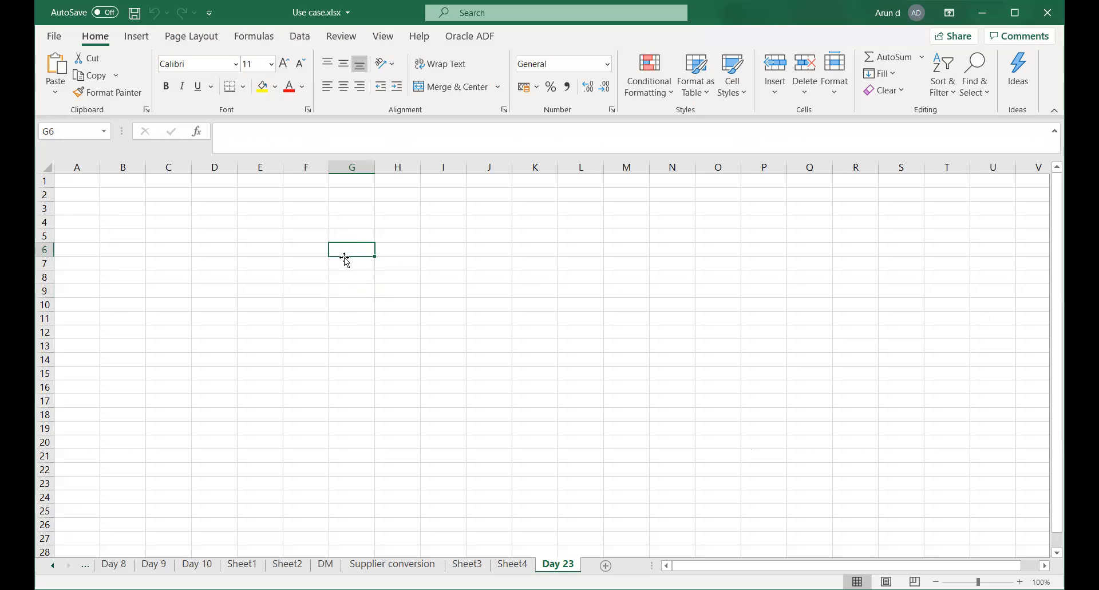
click(301, 276)
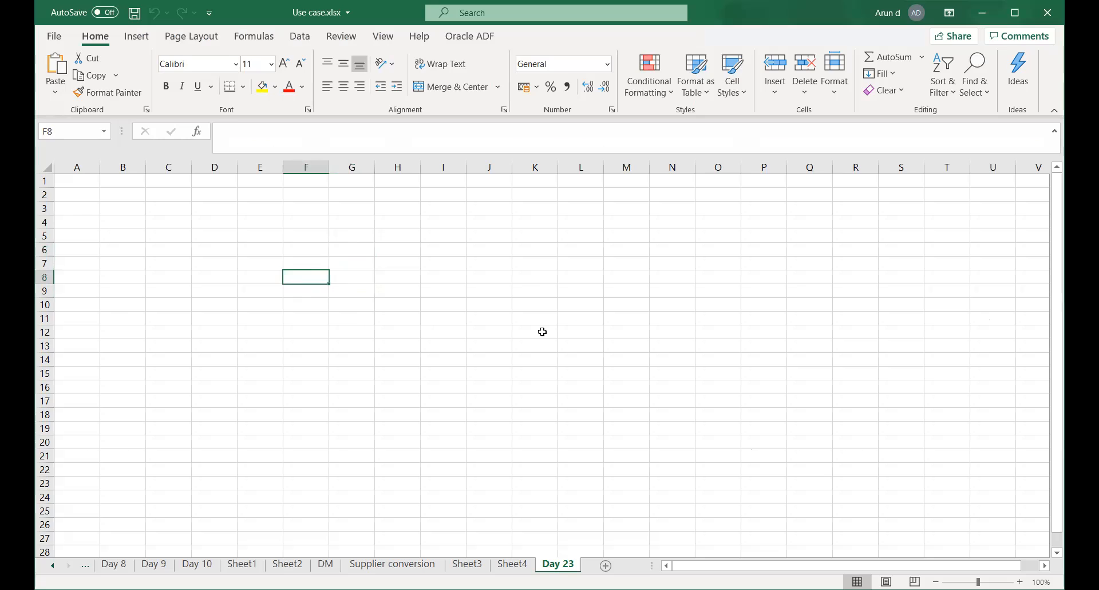
text(Charg)
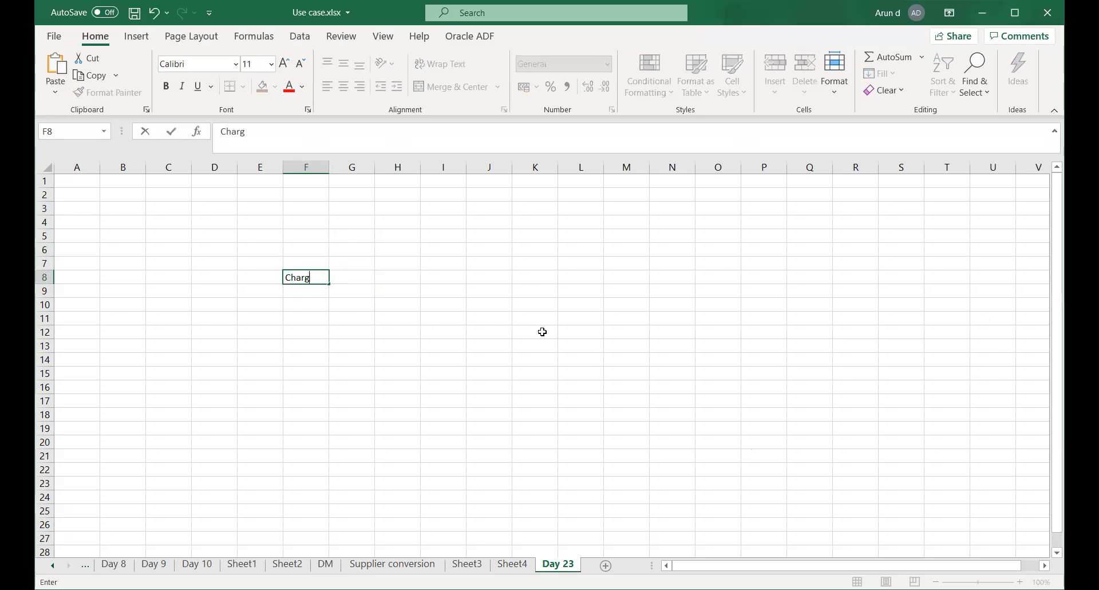
text(eback)
key(Return)
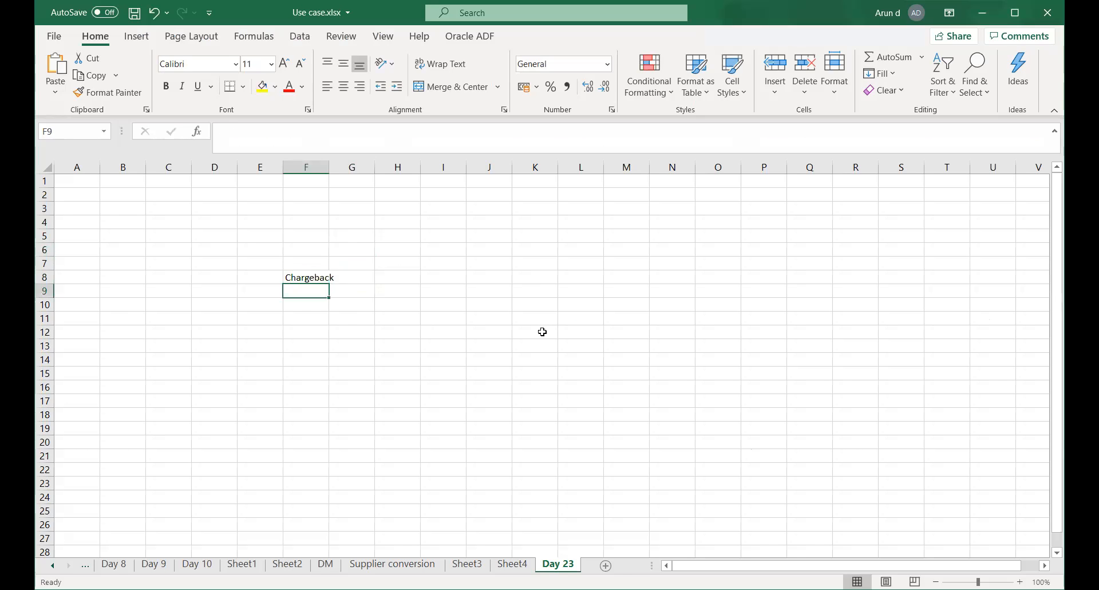
double_click(328, 160)
click(310, 278)
key(ctrl+b)
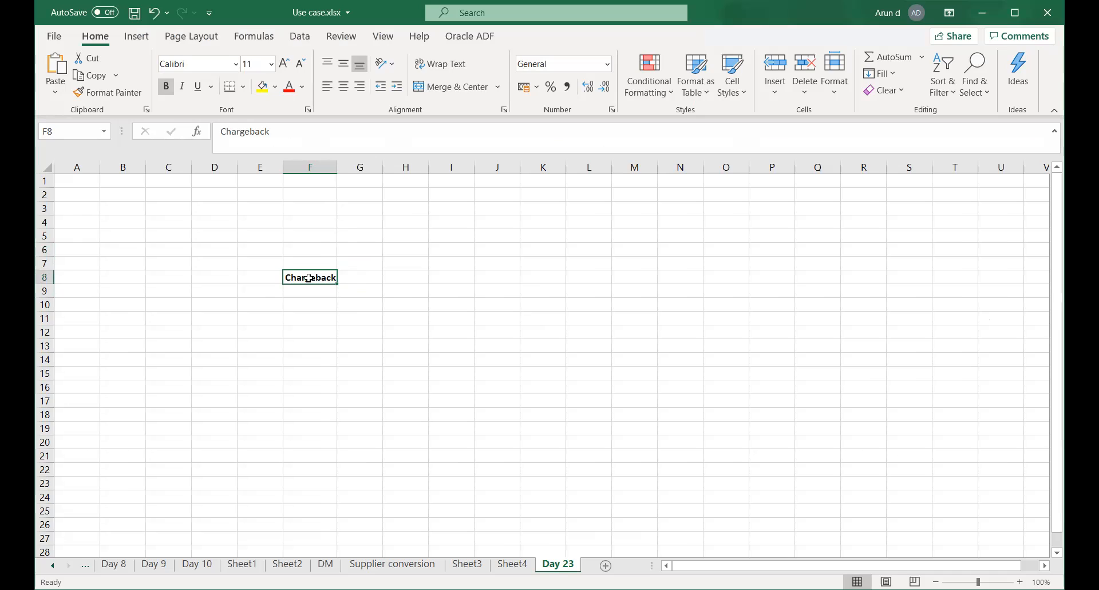
Save the workbook and enter 'Honeywell' in F10 below the heading.
click(304, 301)
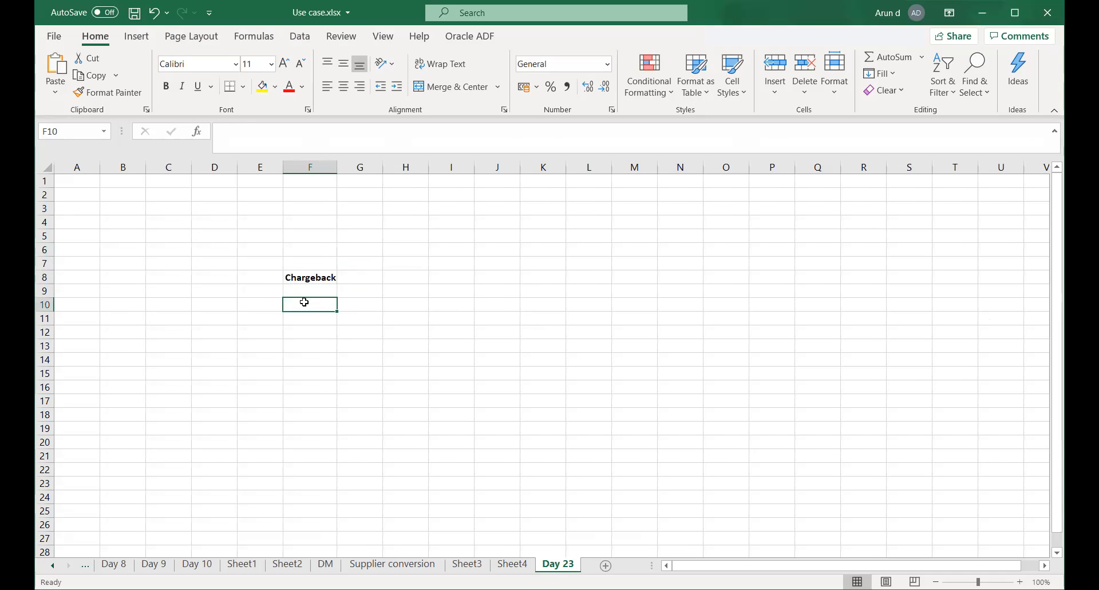
key(ctrl+s)
text(Honey)
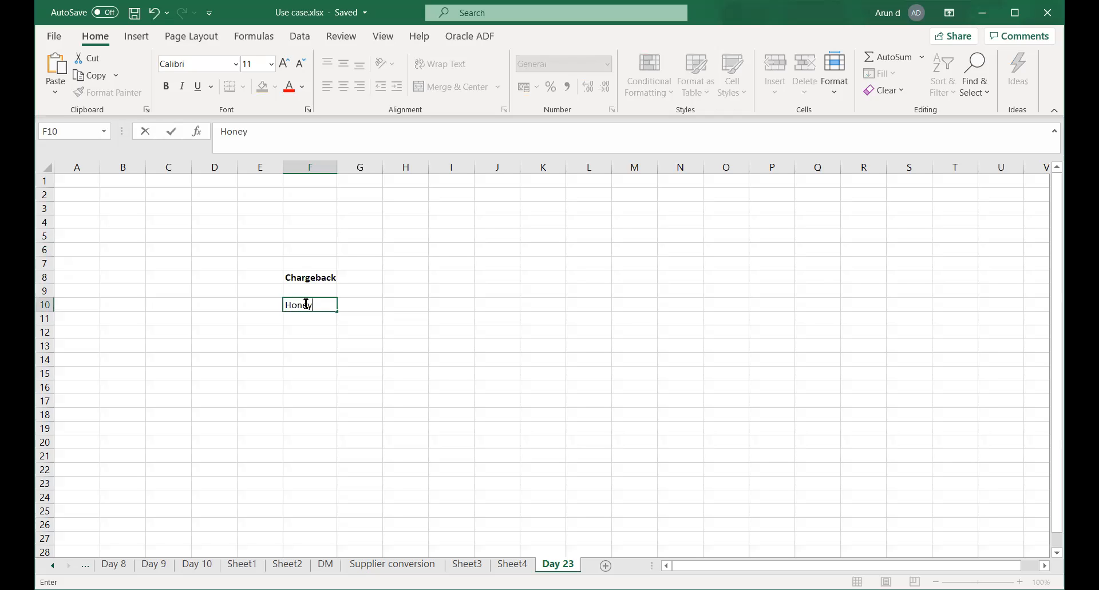
text(well)
key(Return)
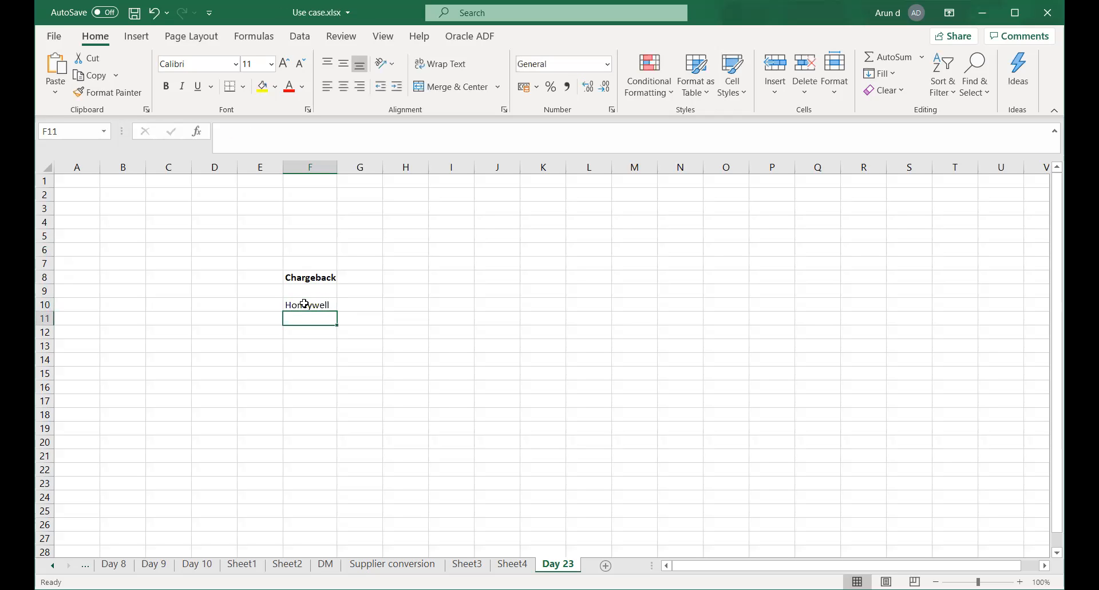
key(Left)
key(Up)
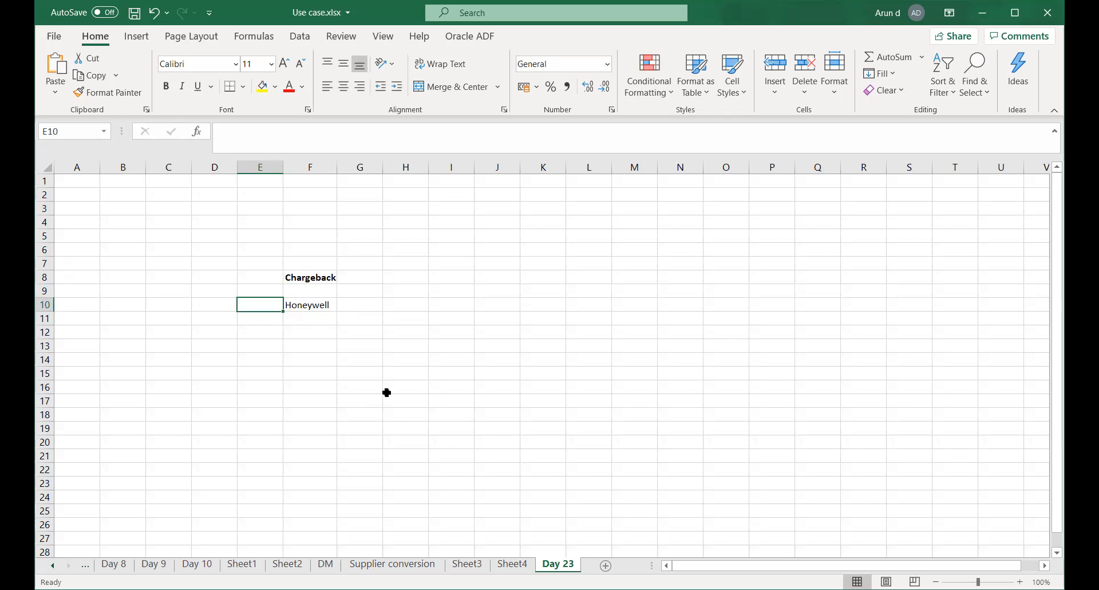
Enter 'TATA AUTO' in E10 and widen column E to show it fully.
text(TATA)
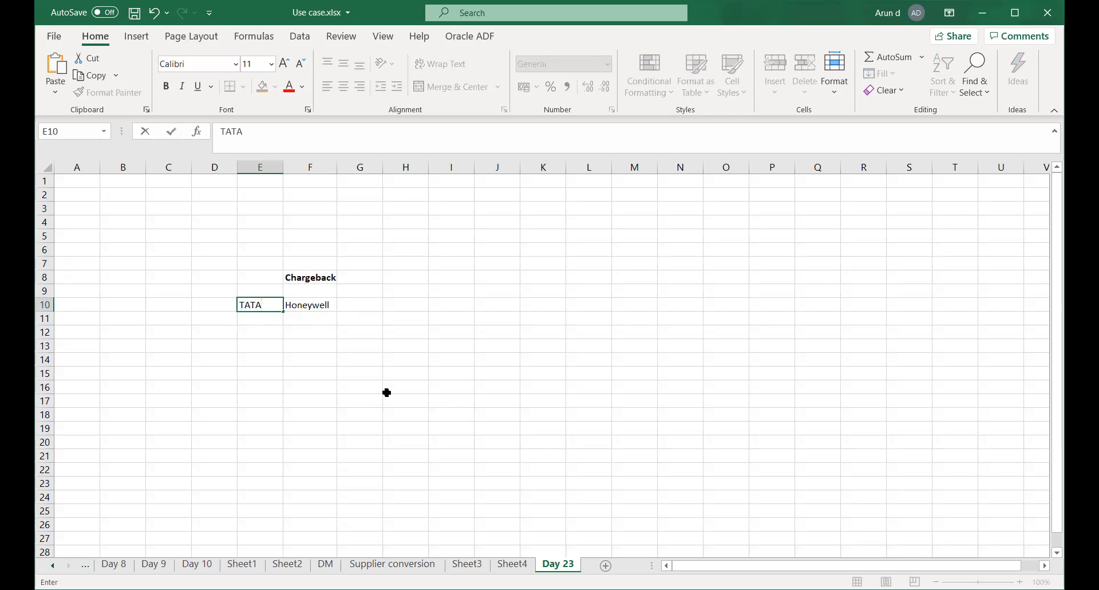
text( STEEL)
key(BackSpace)
key(BackSpace)
key(BackSpace)
key(BackSpace)
key(BackSpace)
text(AUTO)
key(Tab)
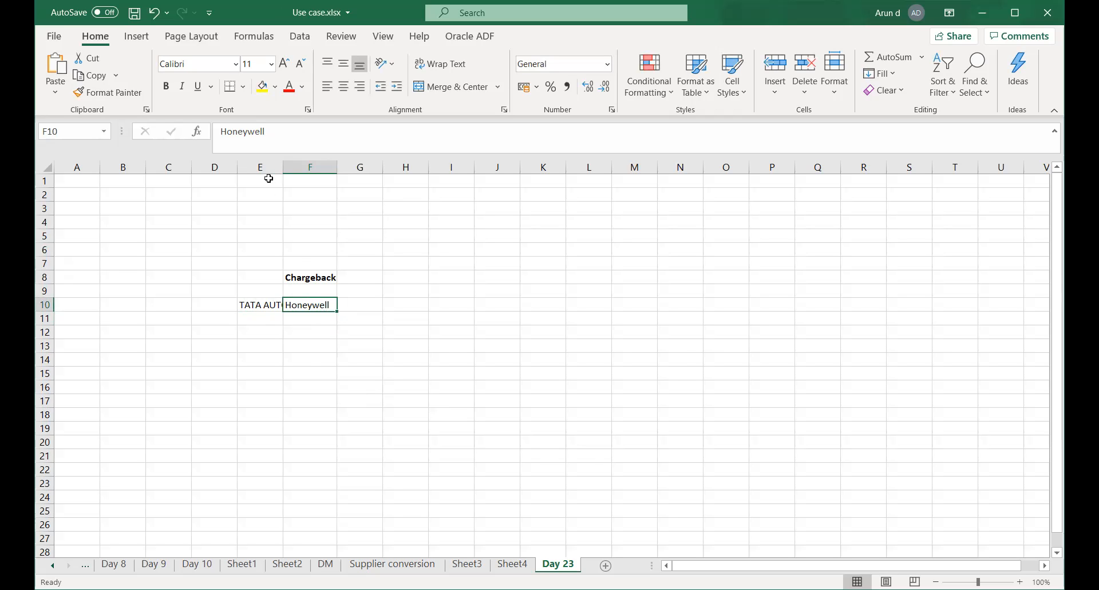
drag(284, 169, 293, 169)
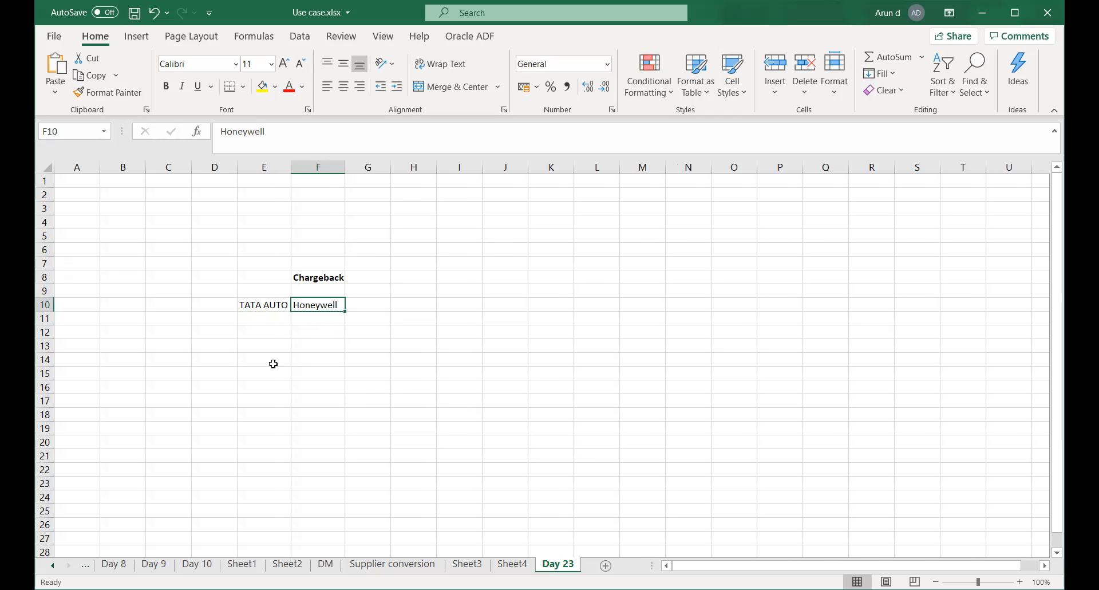
Start typing 'Bill' in cell D12.
click(247, 329)
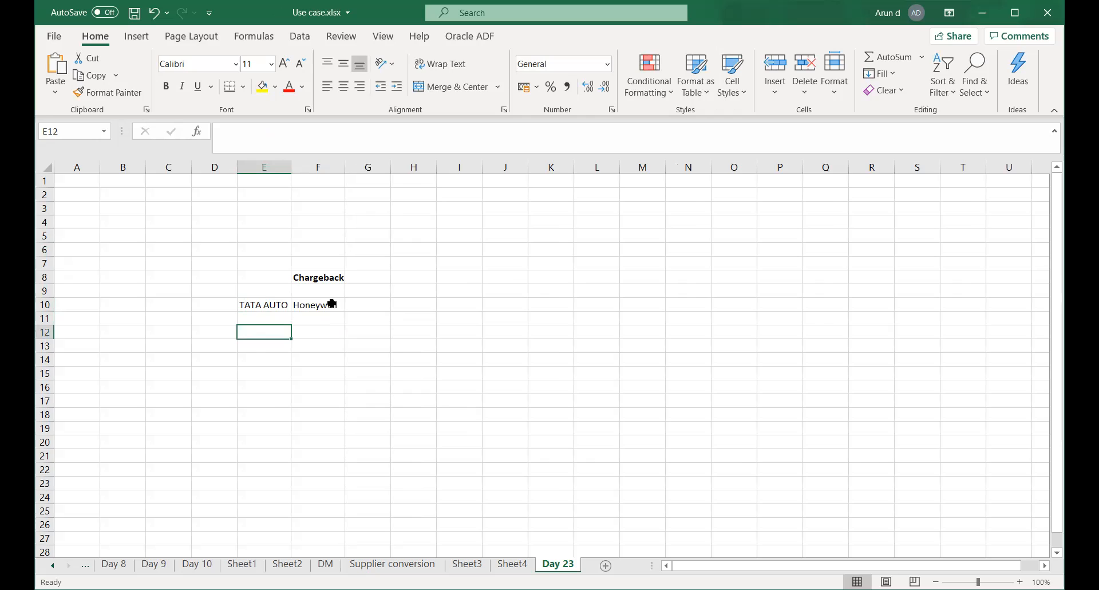
click(260, 319)
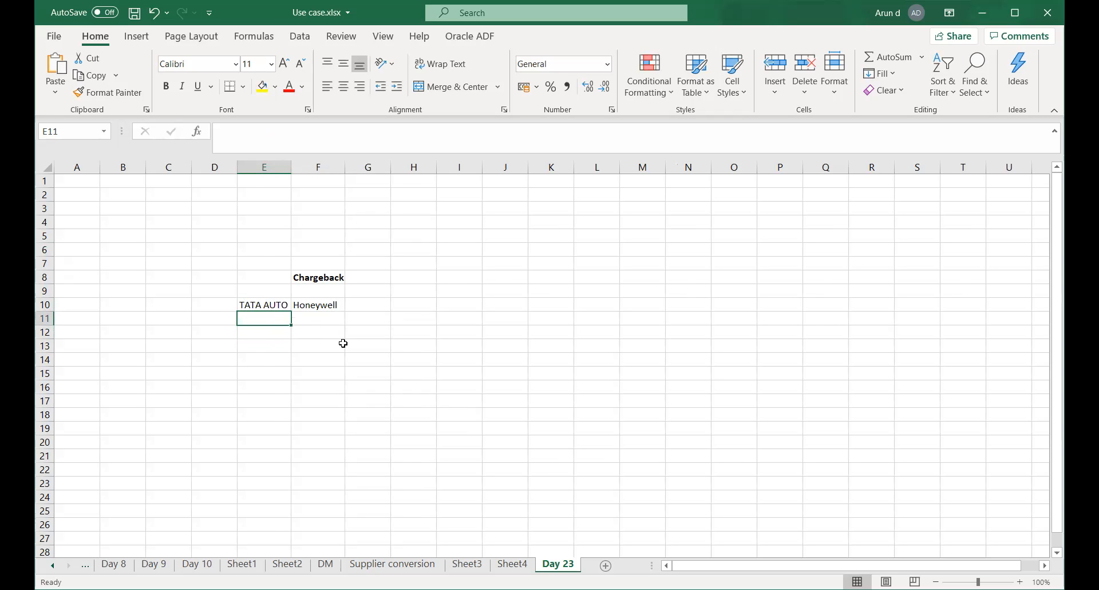
click(255, 333)
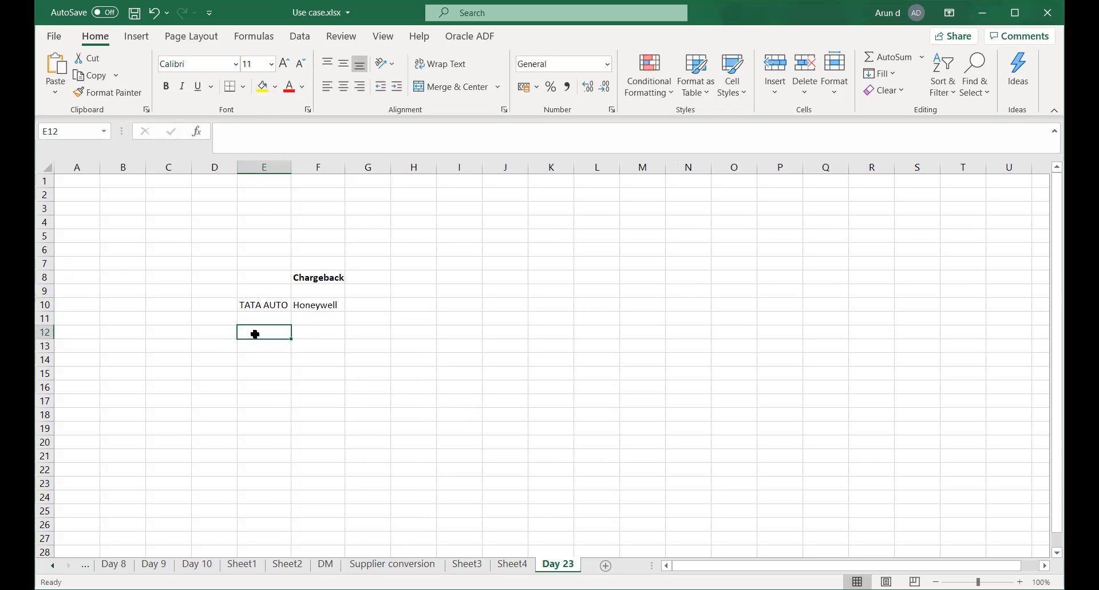
key(Left)
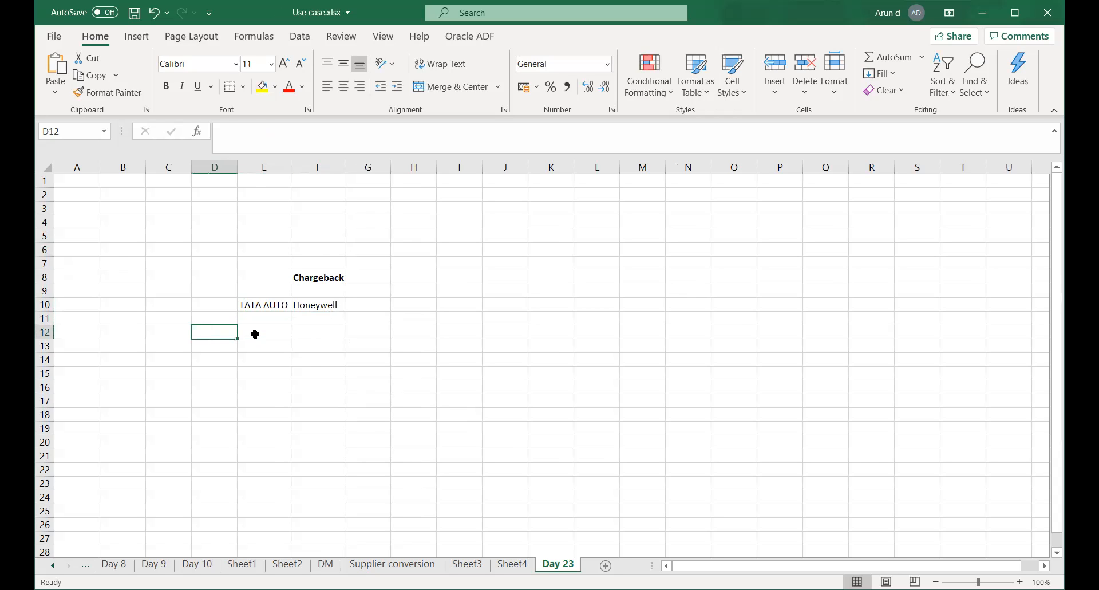
text(Bill)
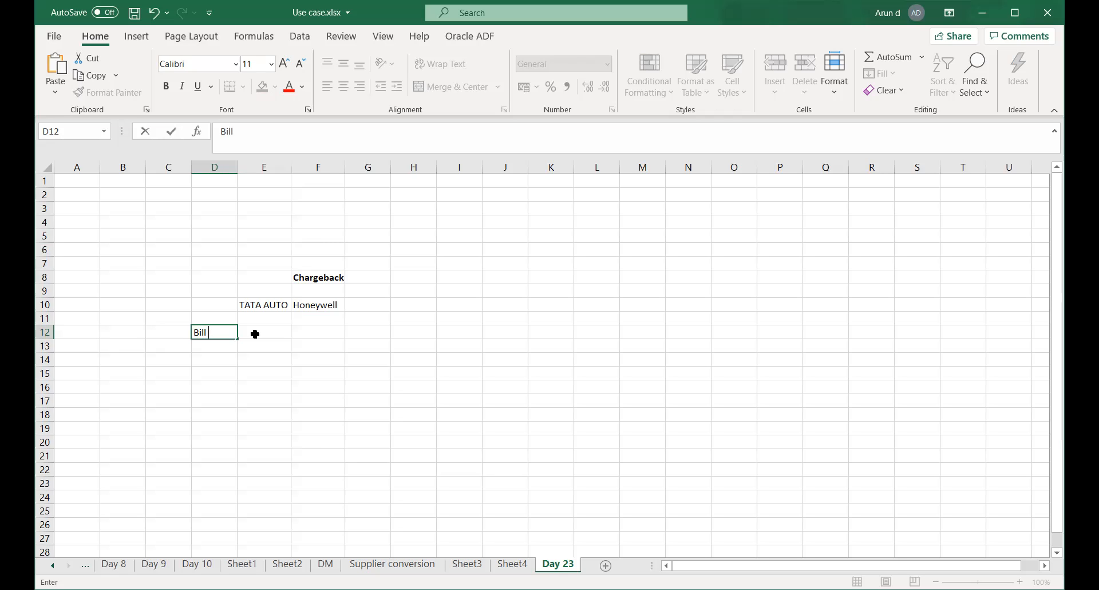
Close the help panel and change the D12 label to 'Bill 1'.
click(255, 334)
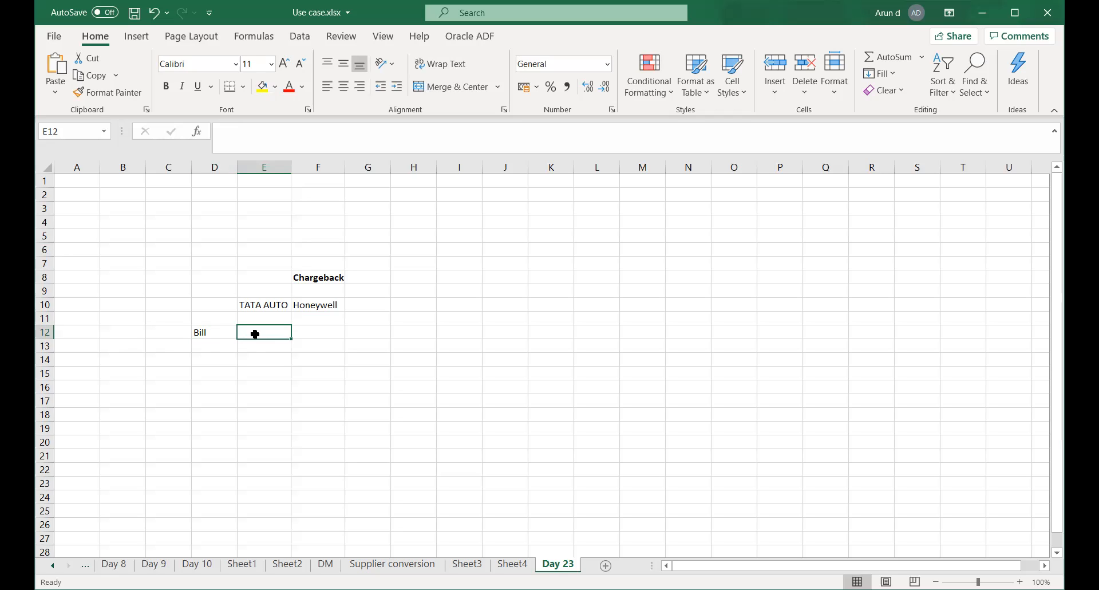
key(Left)
key(F1)
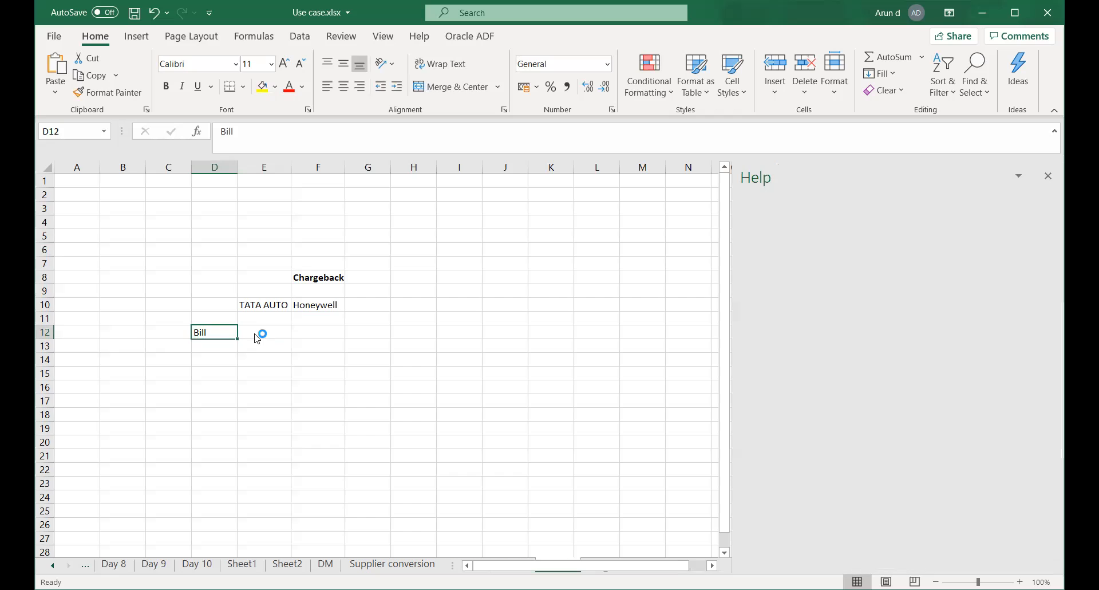
click(1047, 176)
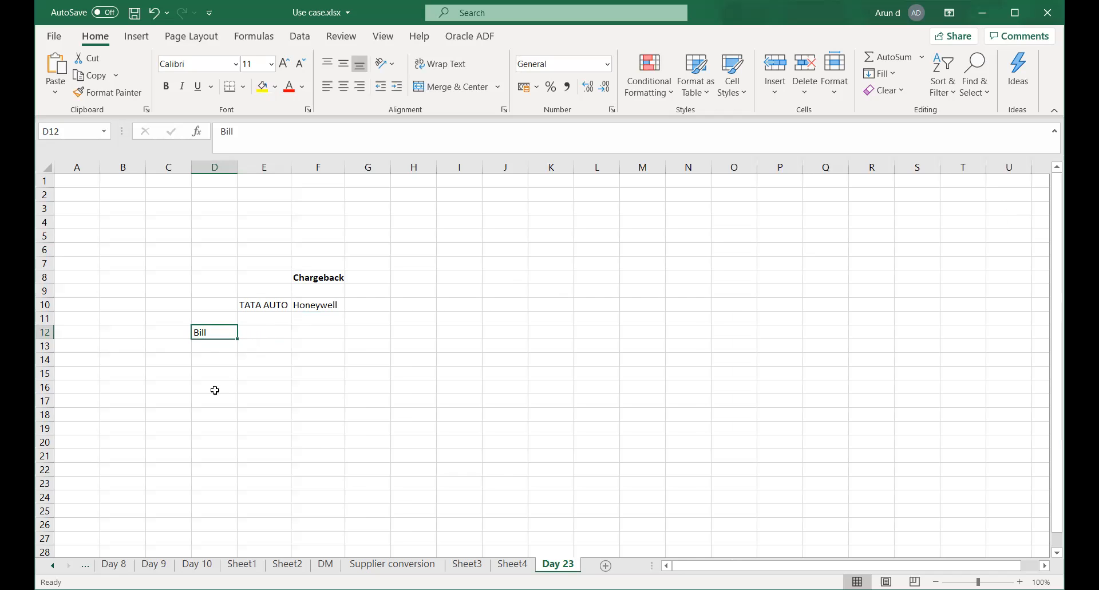
double_click(220, 329)
text(1)
click(310, 384)
Give Bill 1 an amount of 10000 and add Bill 2 with 20000.
click(259, 332)
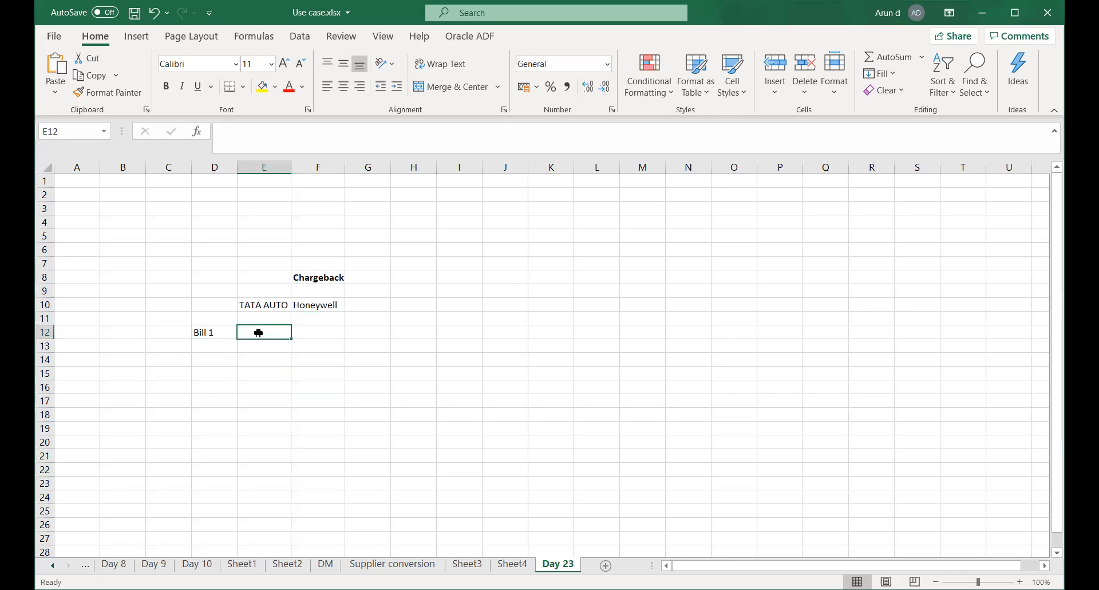
text(100)
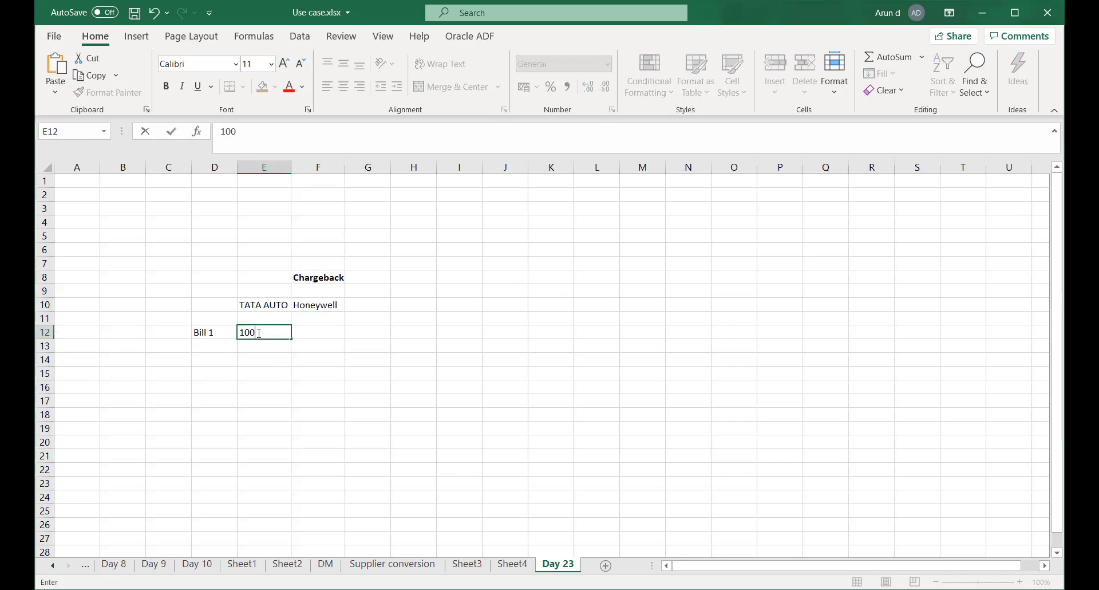
text(00)
key(Right)
key(Left)
key(Left)
key(Down)
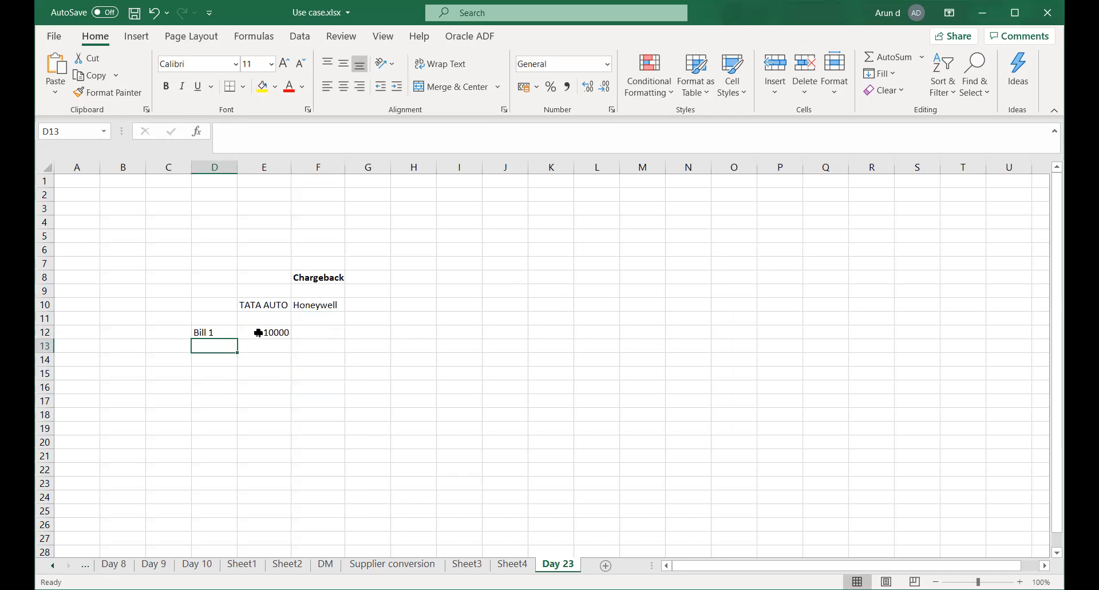
text(Bill )
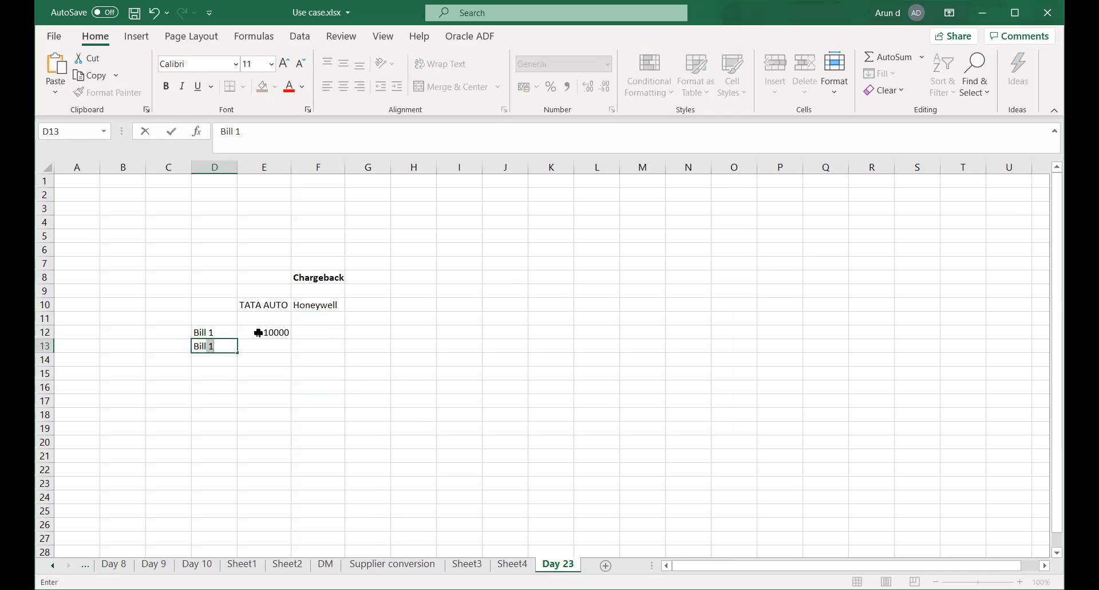
text(2)
key(Right)
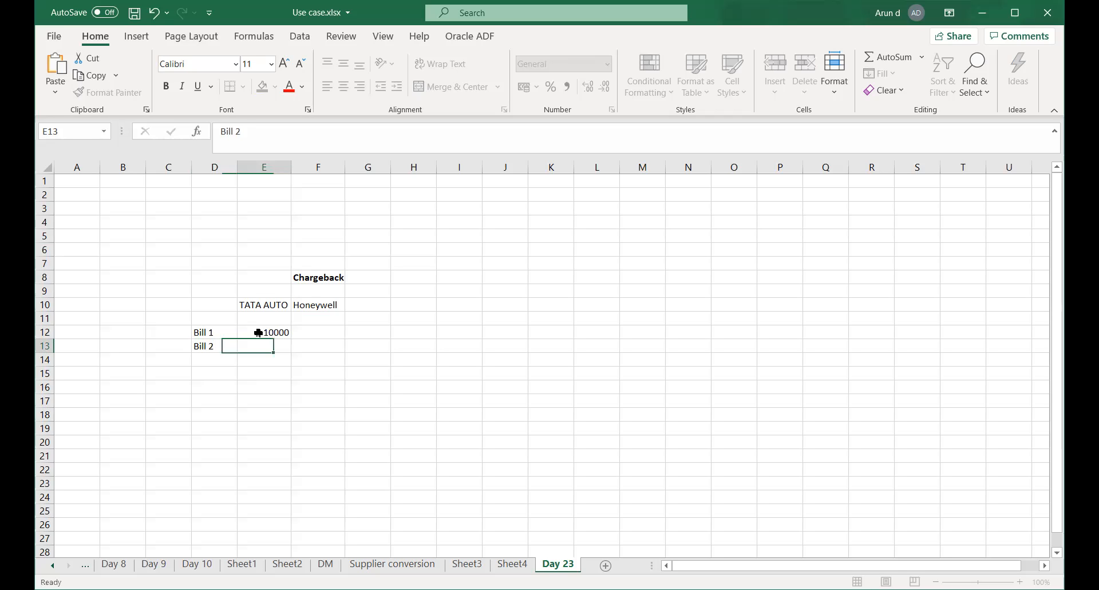
text(20000)
key(Right)
Add Bill 3 in D14 with an amount of 25,000.
key(Left)
key(Left)
key(Down)
text(Bill 3)
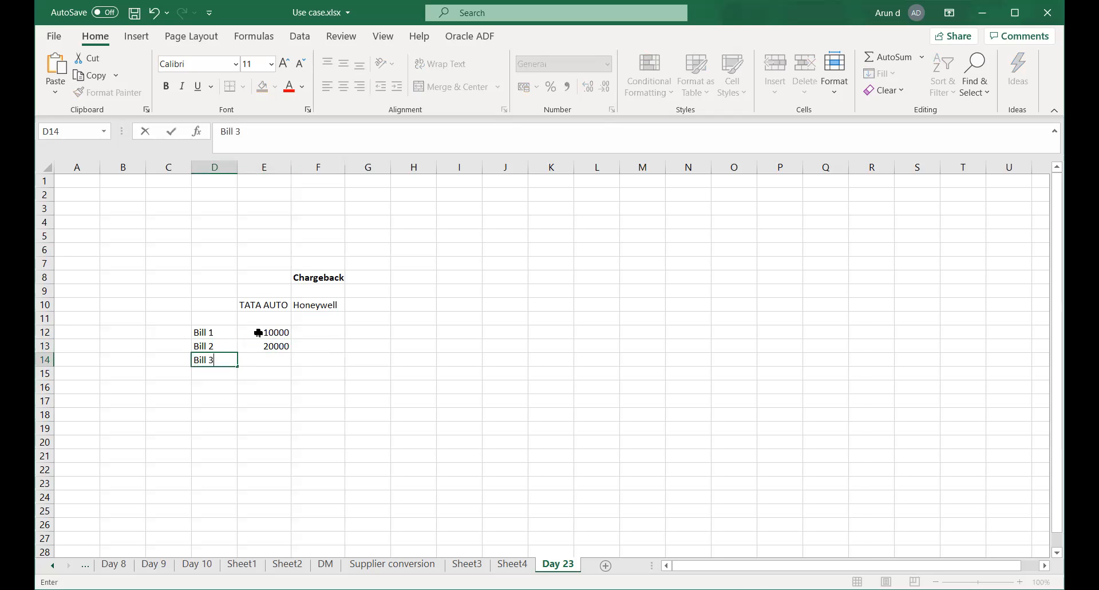
key(Right)
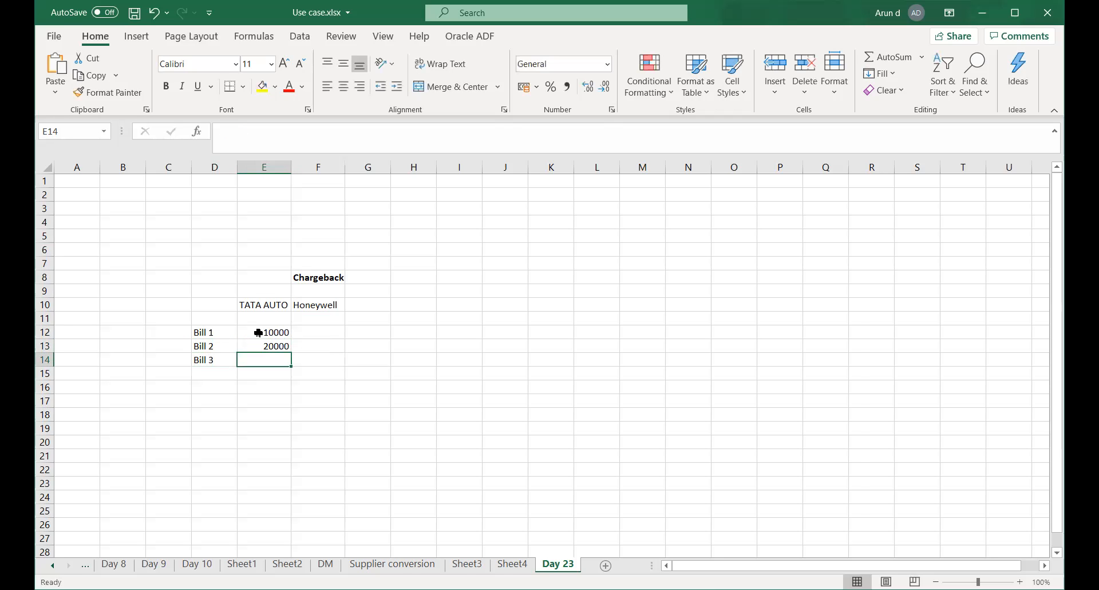
text(25,000)
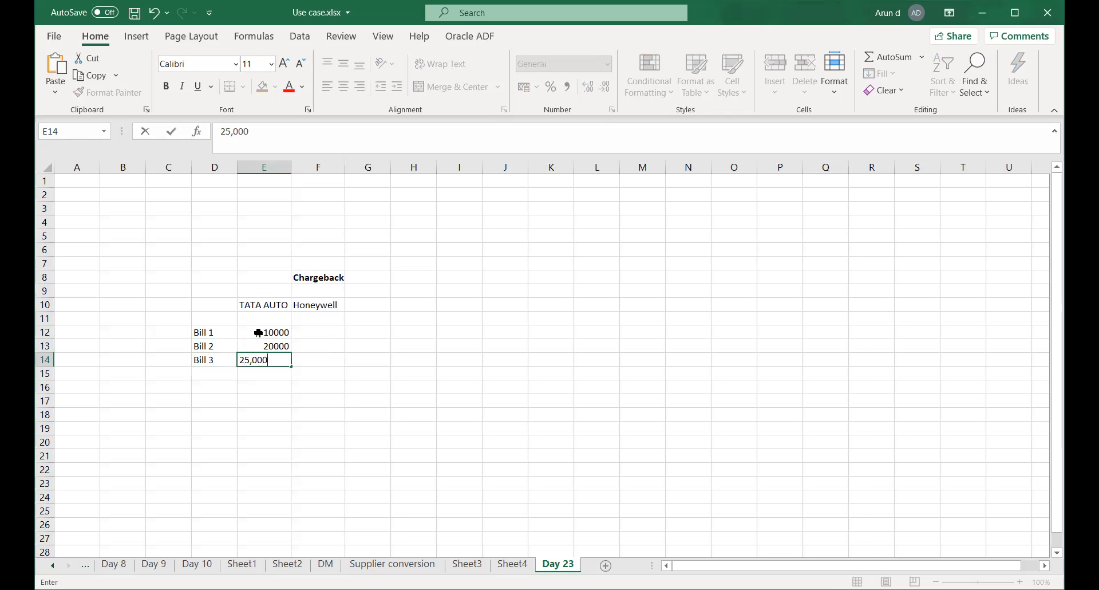
key(Right)
Retype Bill 2's amount as 20,000 and change Bill 1's amount to 15,000.
key(Left)
key(Up)
text(20,000)
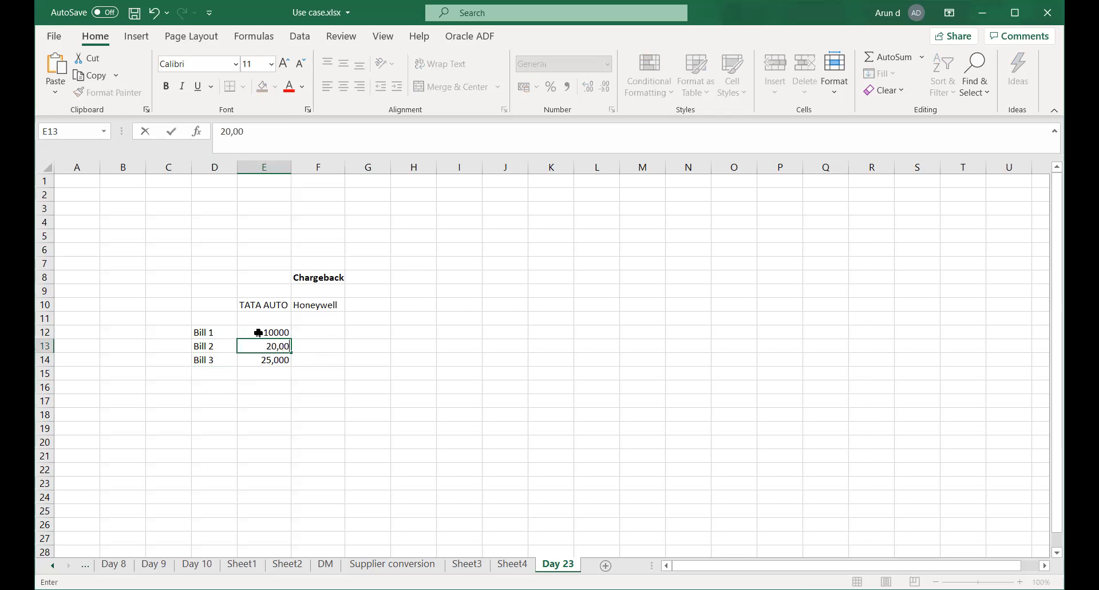
key(Right)
key(Left)
key(Up)
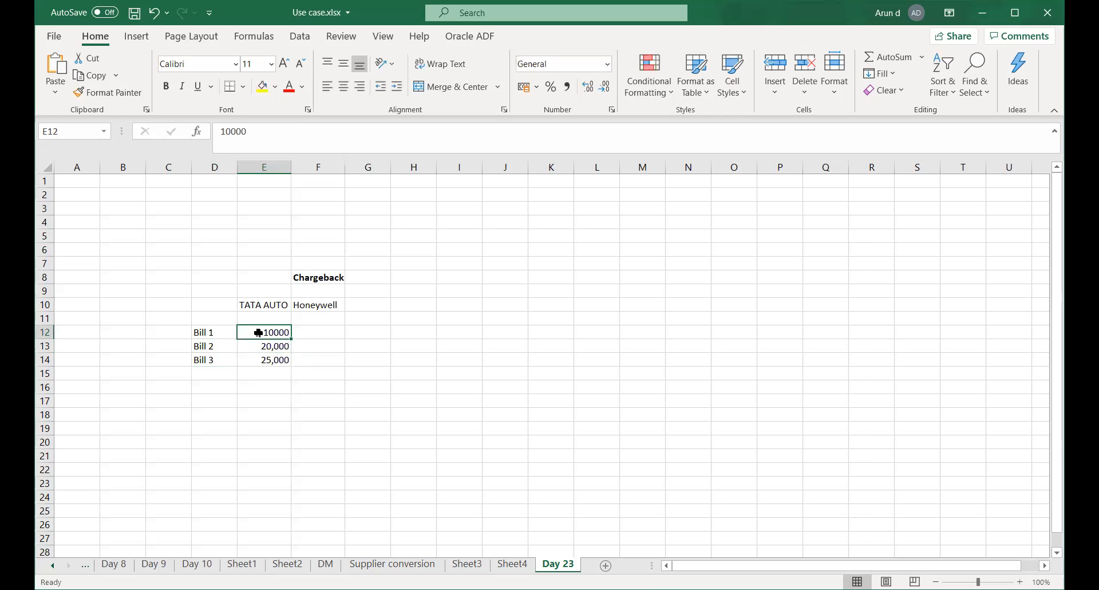
text(15,000)
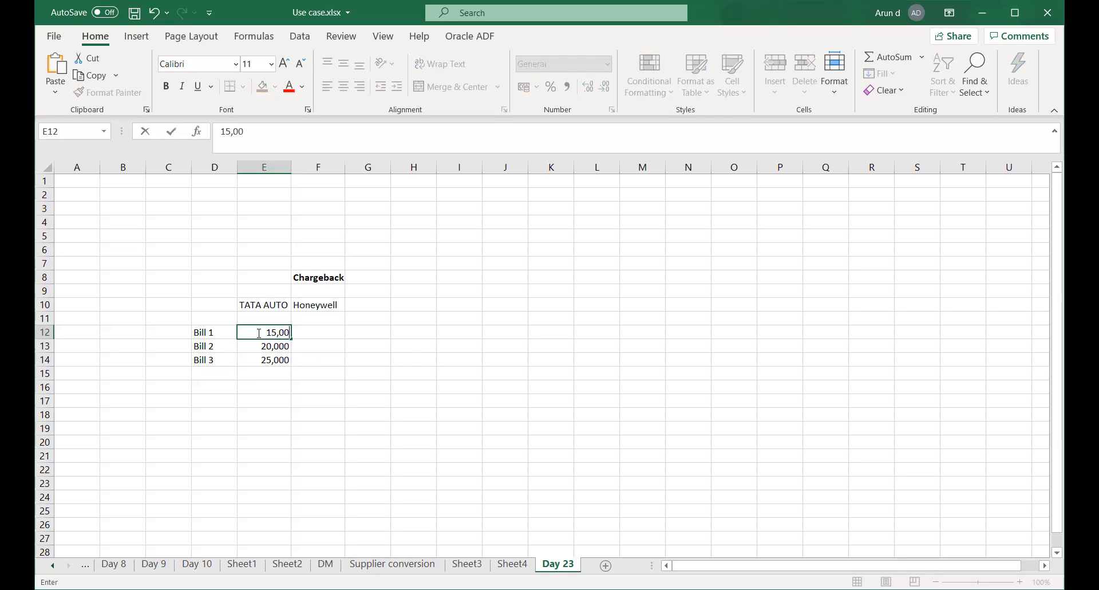
key(Right)
key(Left)
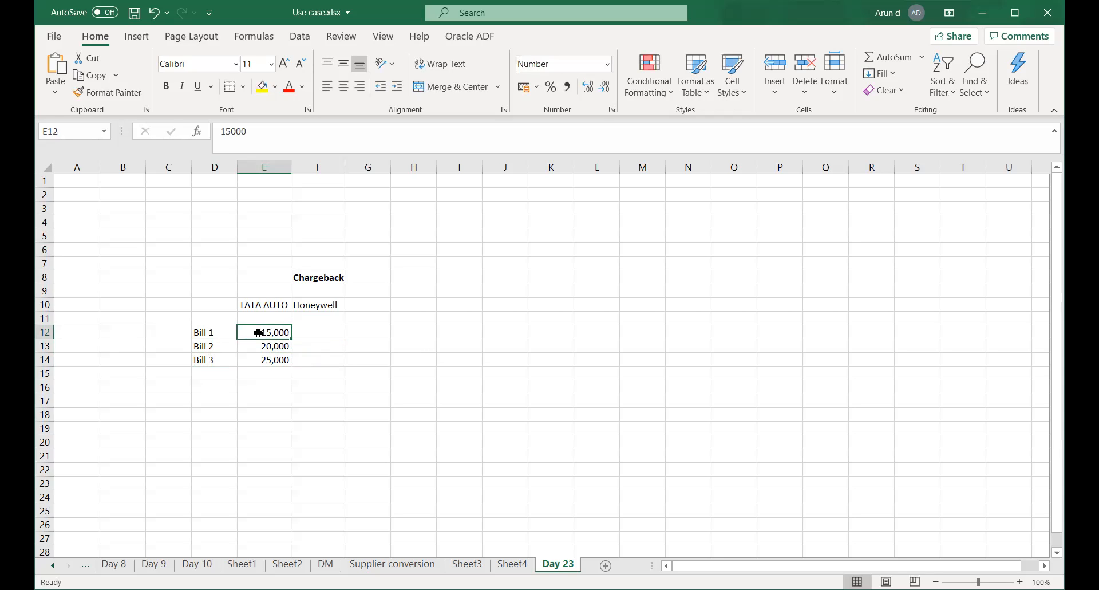
click(318, 165)
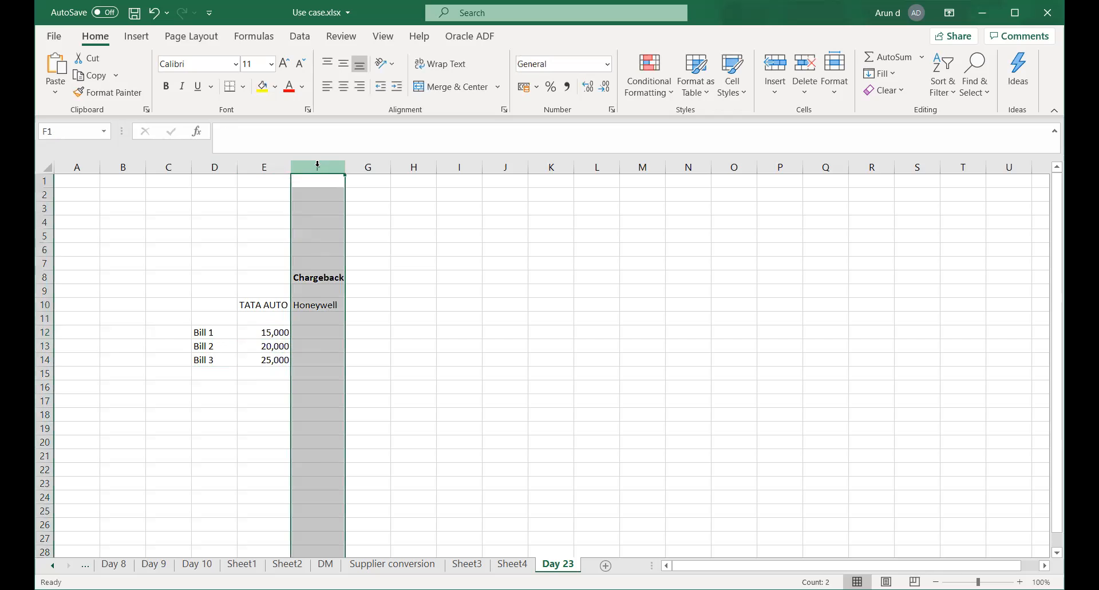
Insert a blank column at F and add 'Bill Amount' and 'Paid' headings in E11:F11.
right_click(318, 166)
click(359, 287)
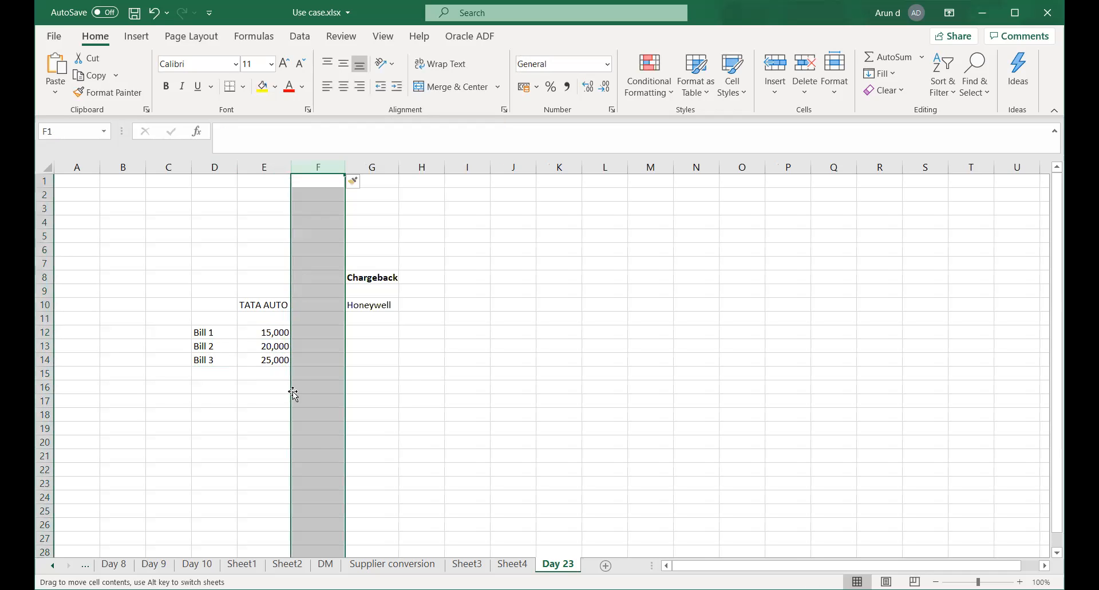
click(314, 356)
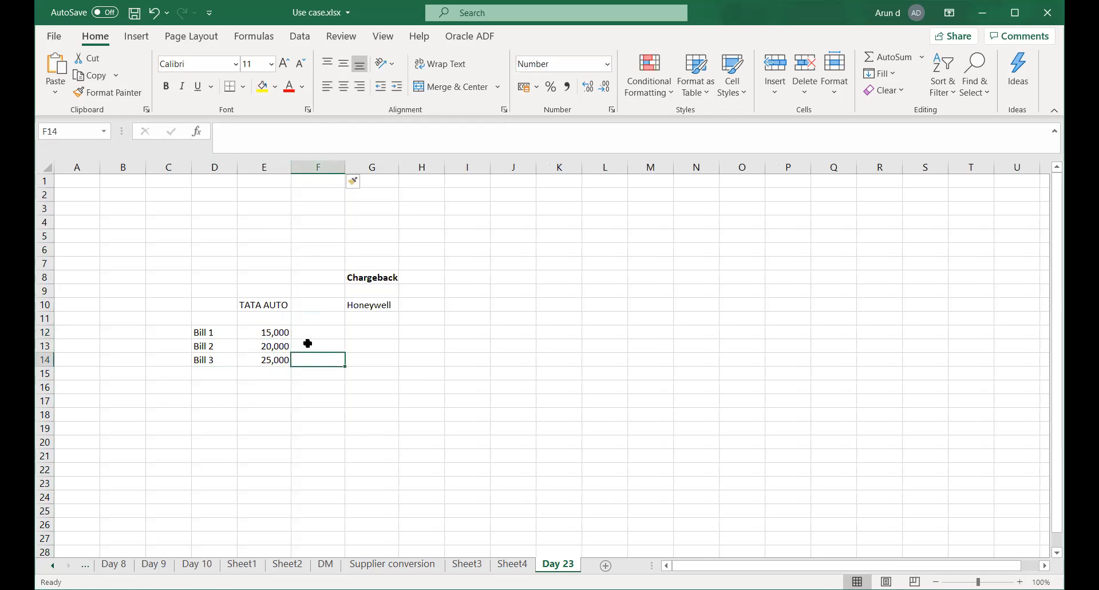
click(274, 320)
text(Bi)
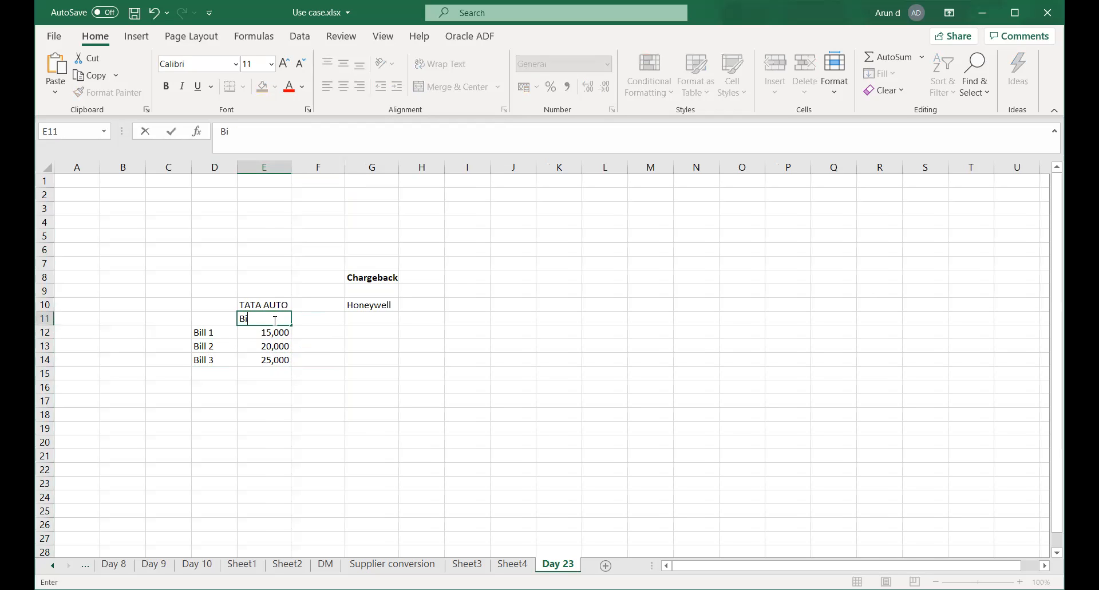
text(ll Amount)
key(Tab)
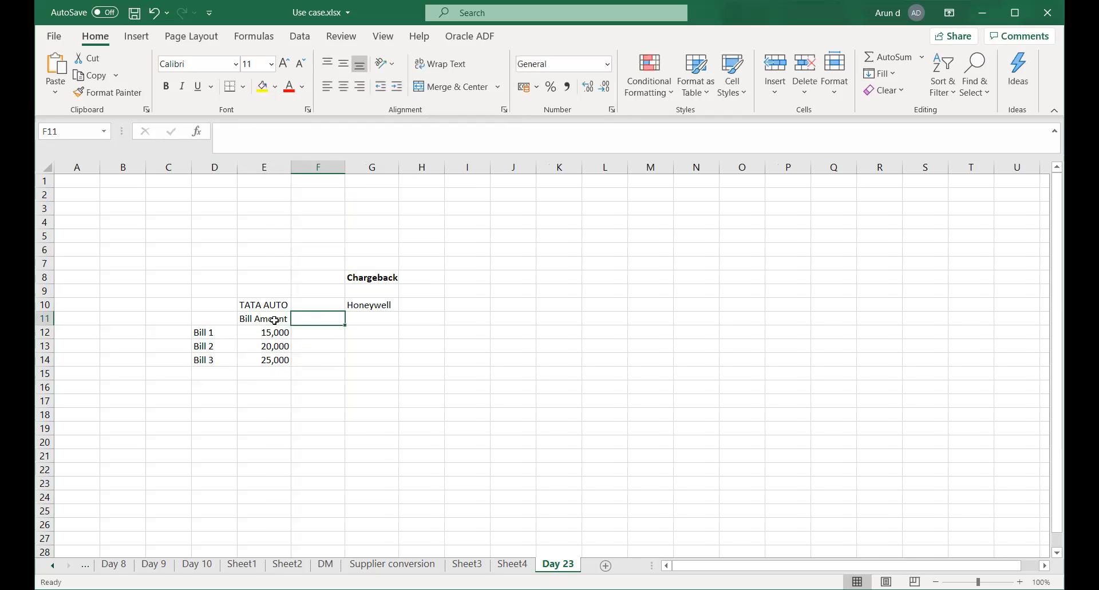
text(Paid)
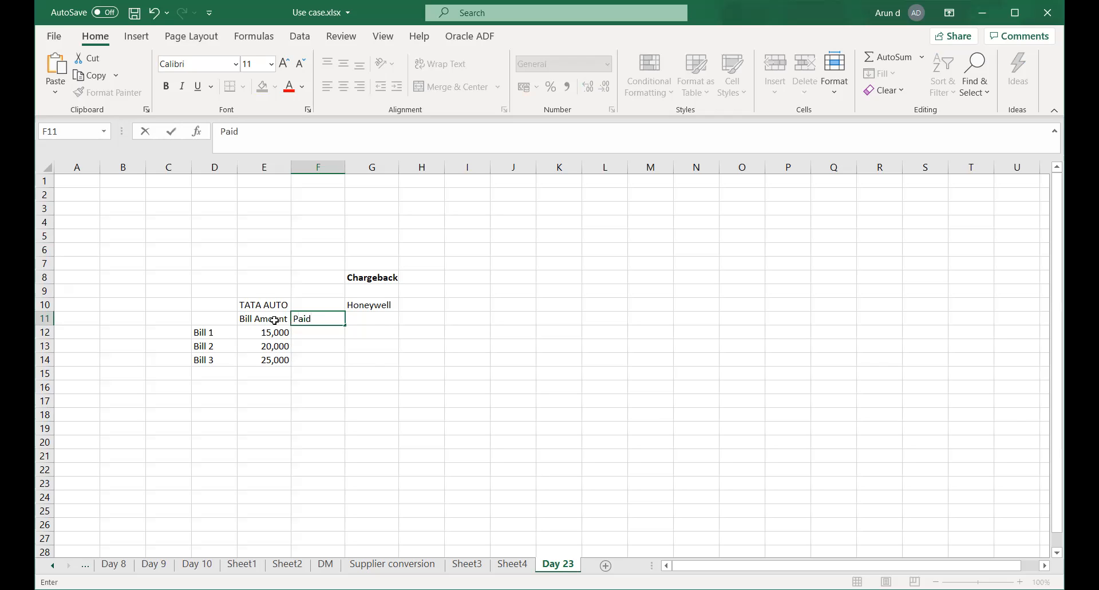
key(Tab)
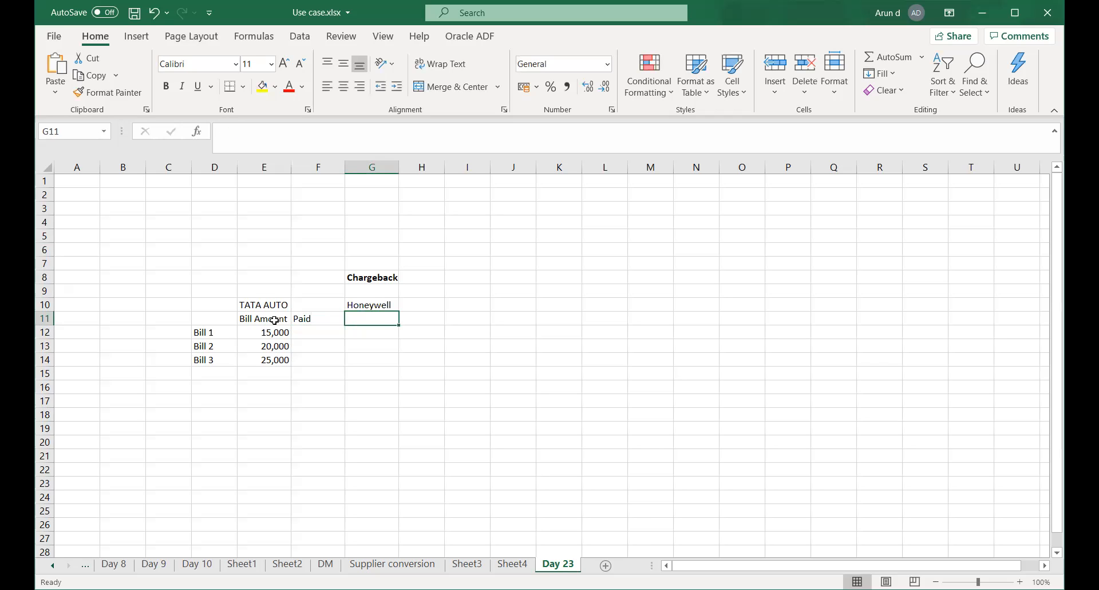
Insert another blank column at G, moving Chargeback and Honeywell to column H.
click(365, 167)
right_click(365, 167)
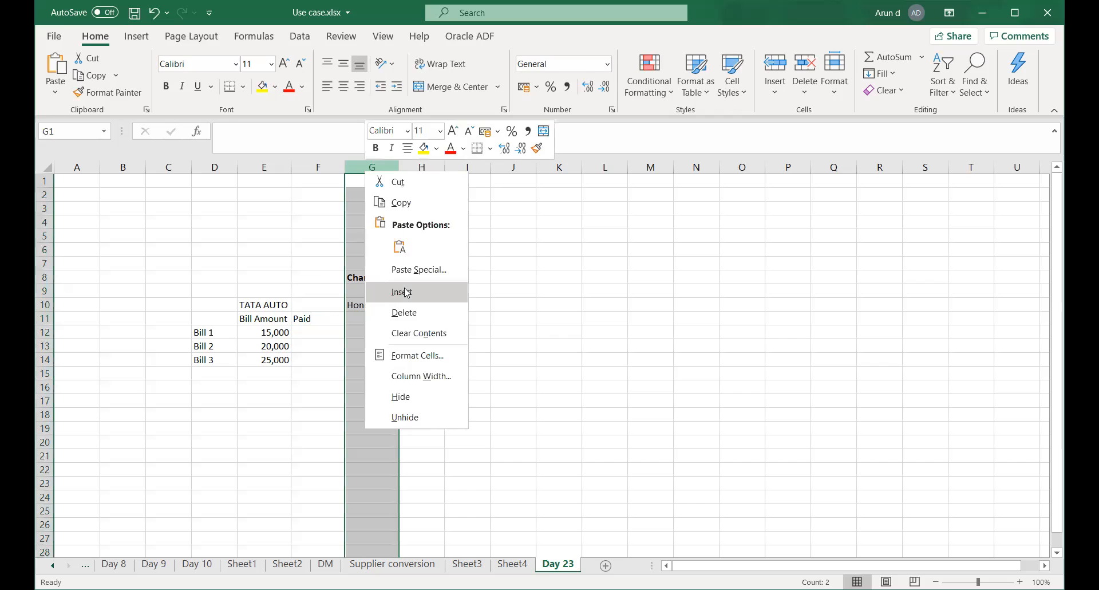
click(407, 293)
click(357, 323)
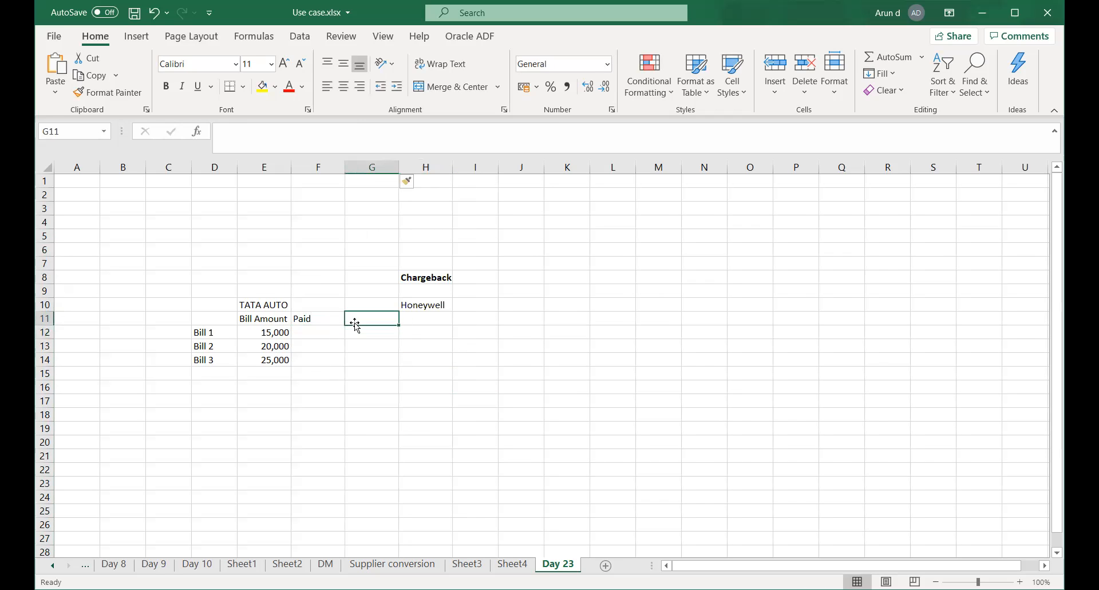
Add a 'Due' heading in G11 and enter paid amounts 15,000, 20,000 and 20,000.
text(Due)
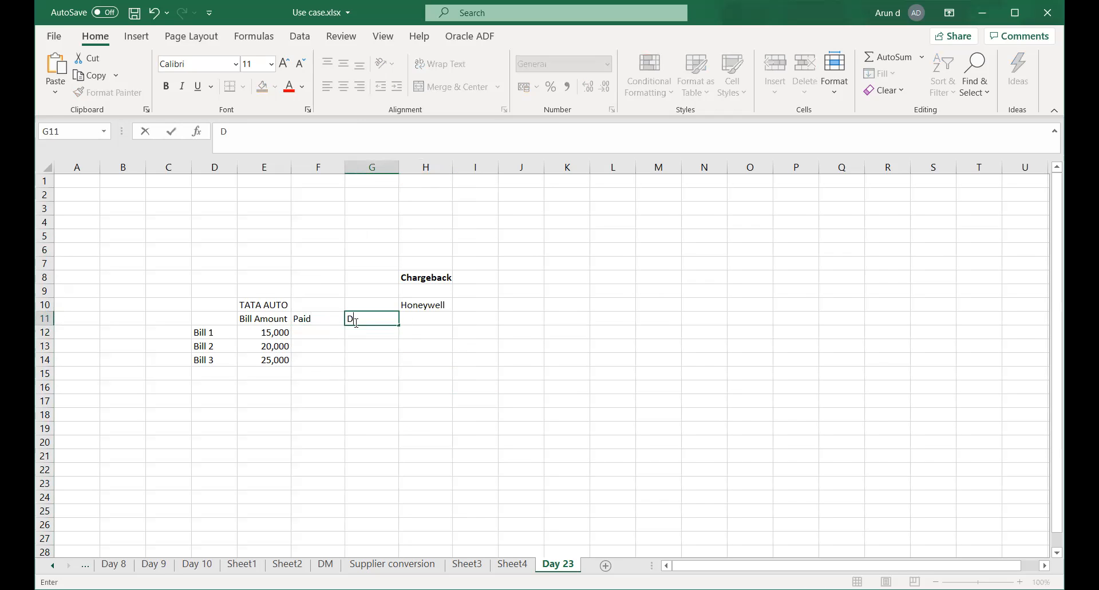
key(Tab)
key(Down)
key(Left)
key(Left)
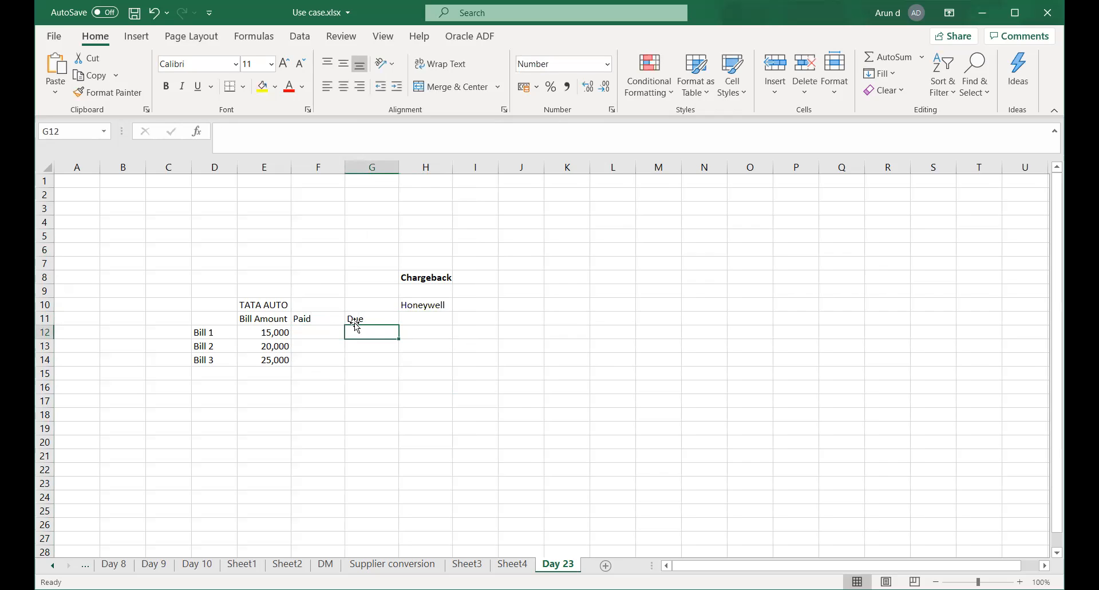
text(15,000)
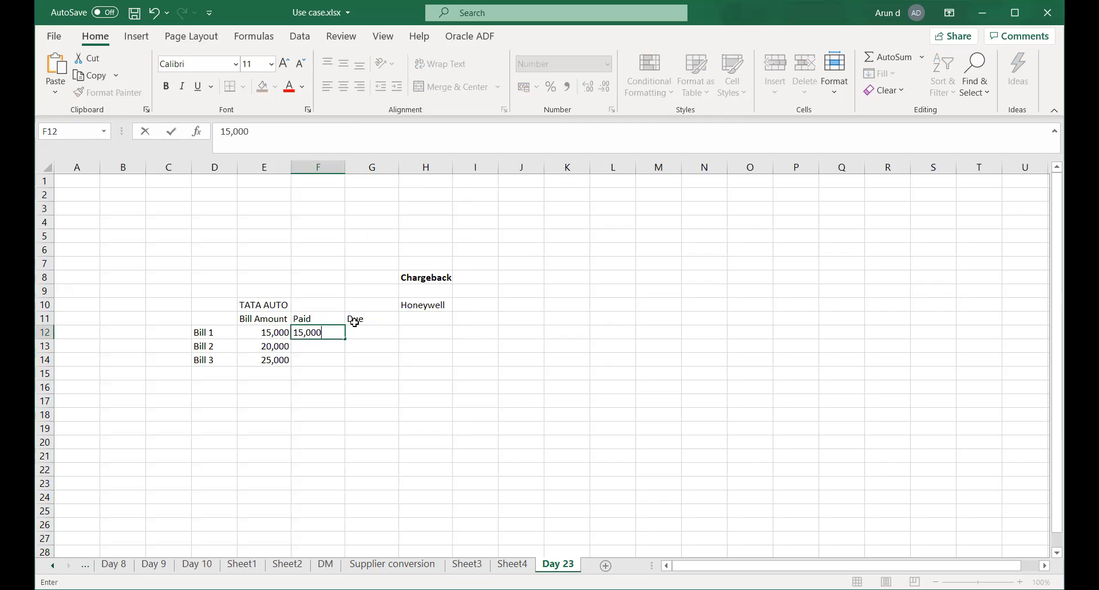
key(Return)
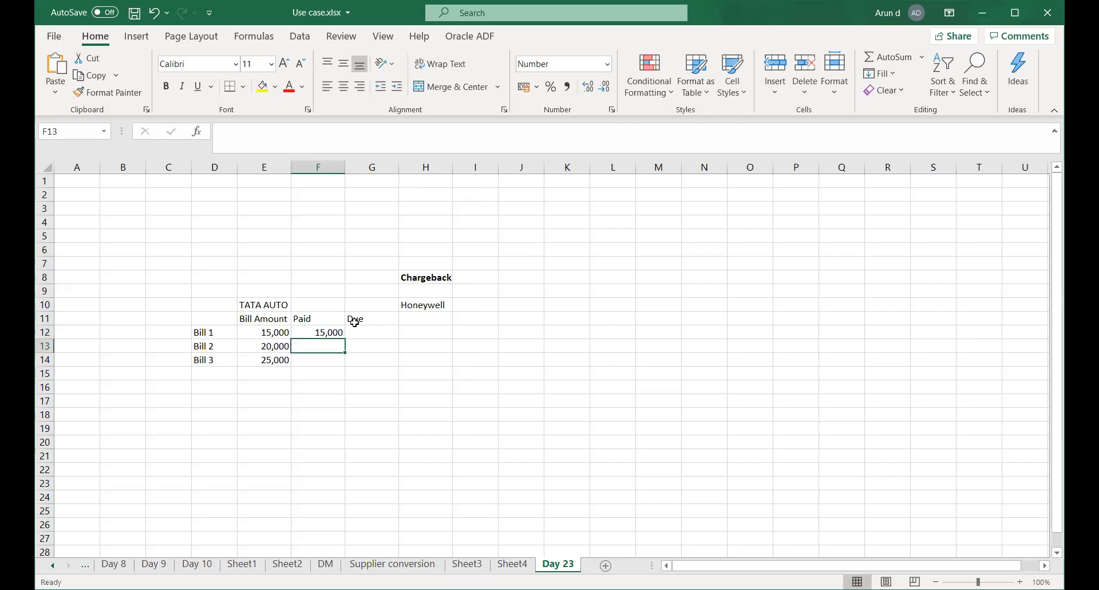
text(20,000)
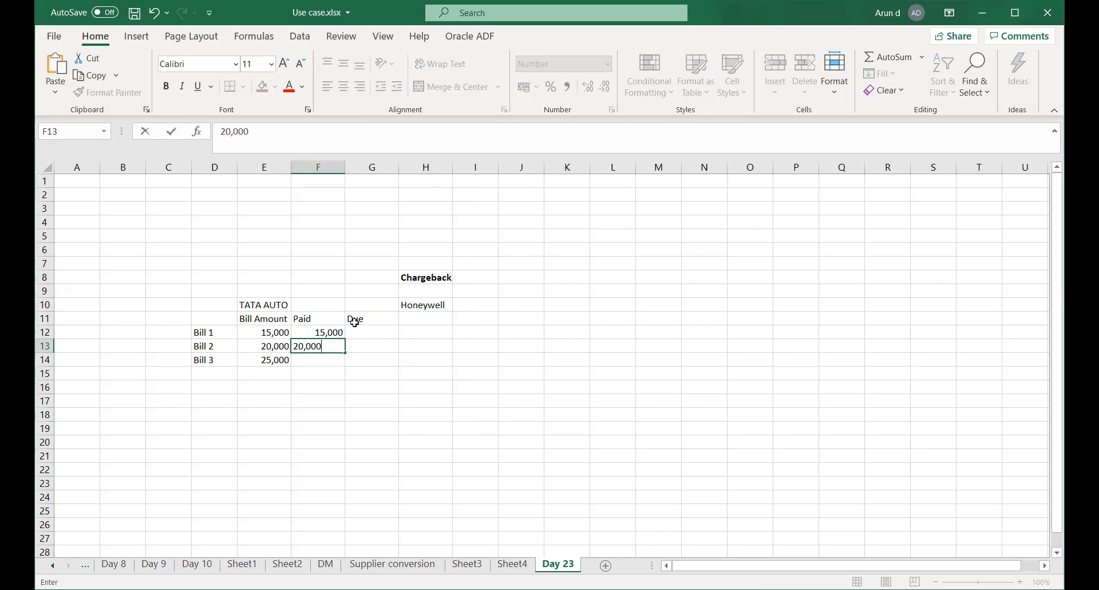
key(Return)
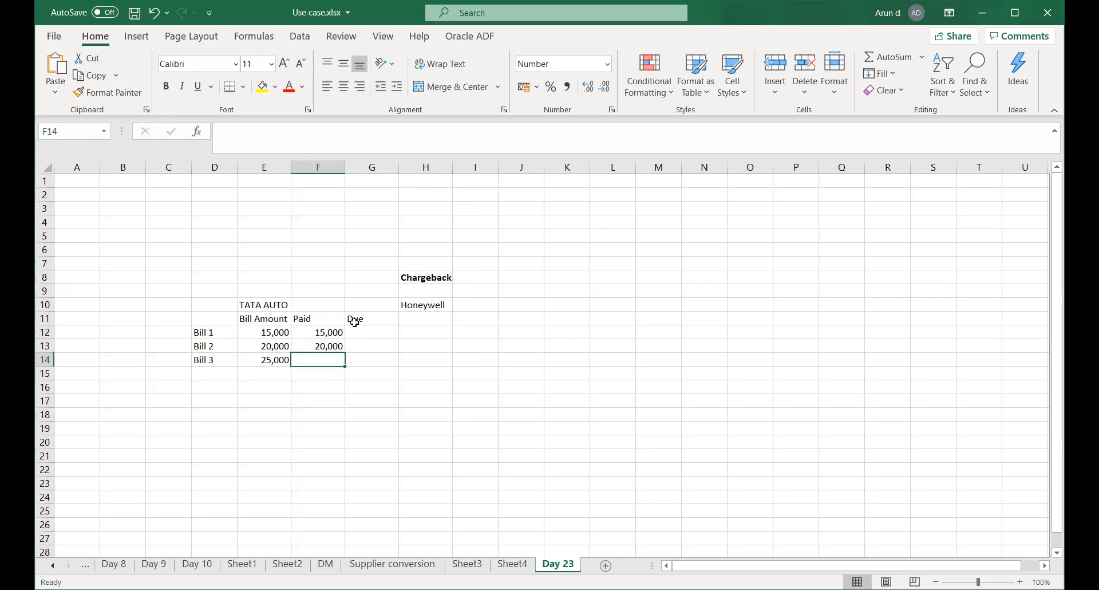
text(20,000)
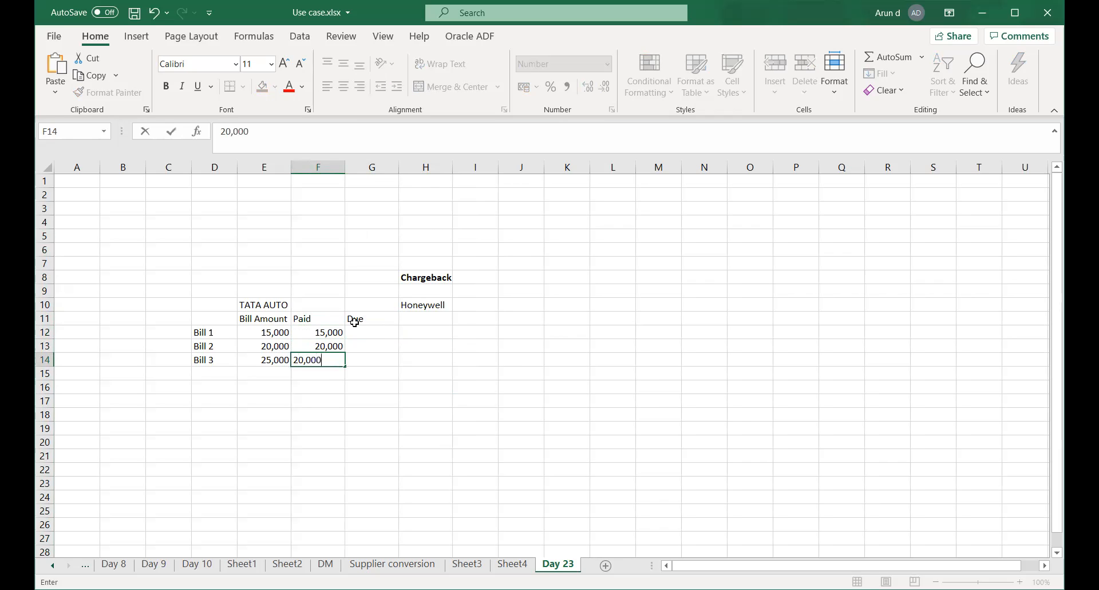
key(Tab)
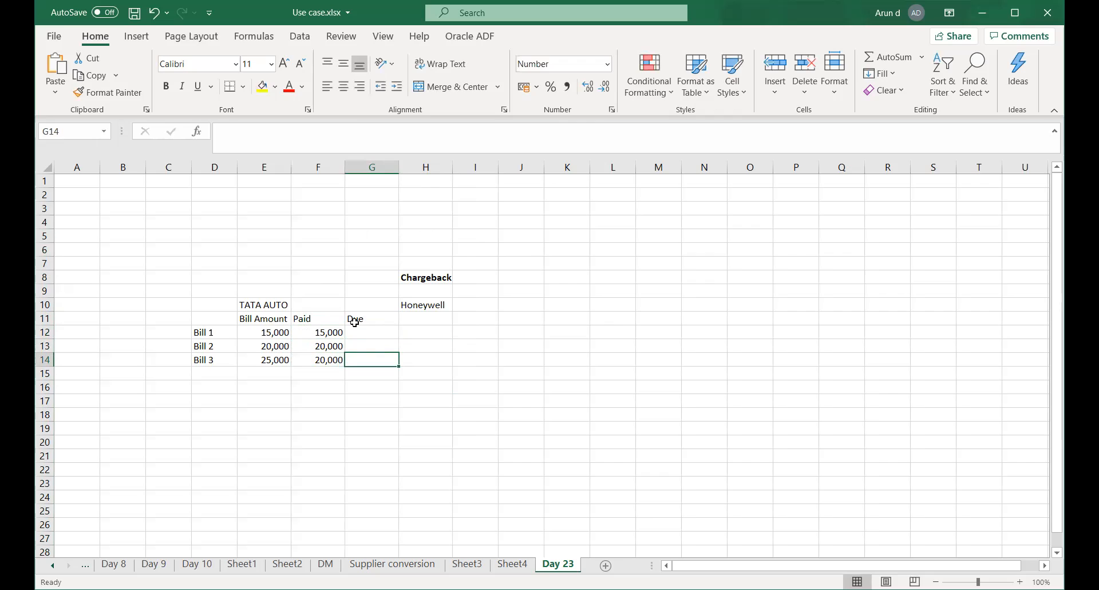
Enter due amounts 5,000 for Bill 3 and 0 for Bills 1 and 2, then save.
text(5,000)
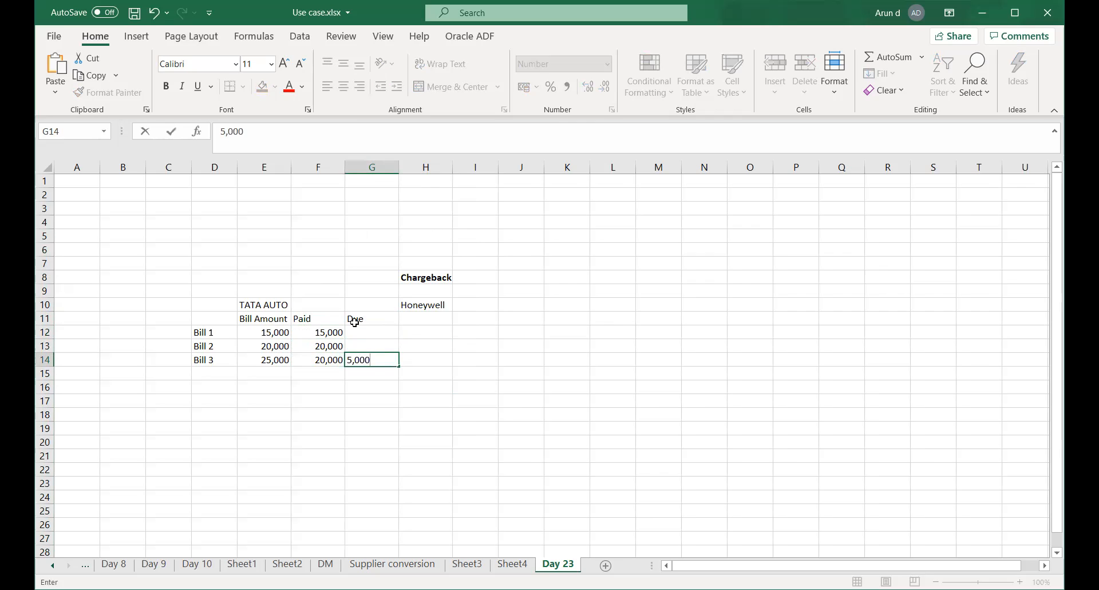
key(Up)
key(Up)
text(0)
key(Return)
text(0)
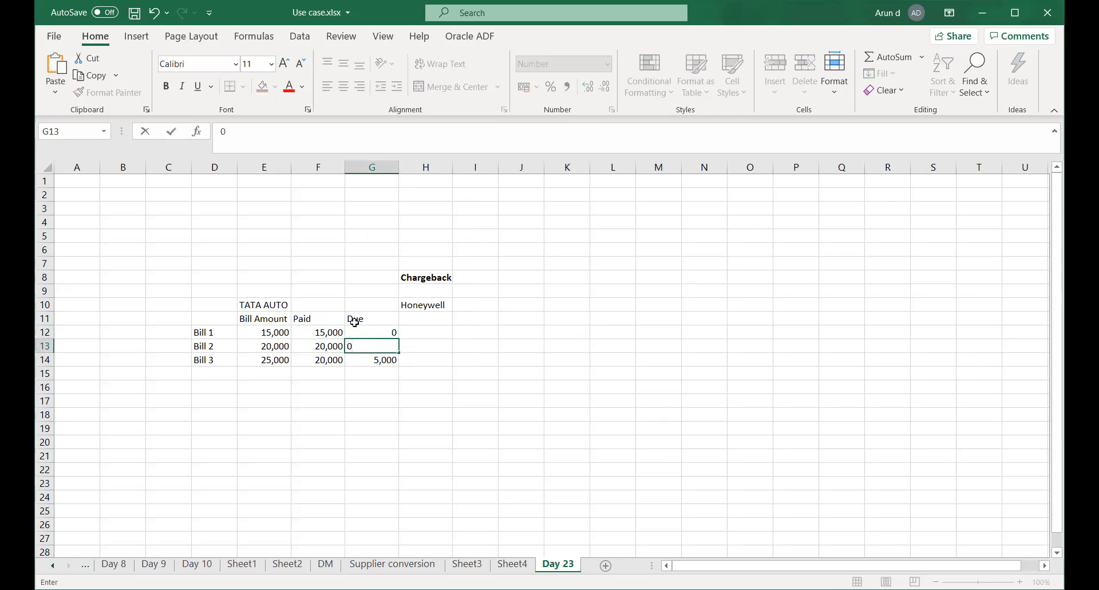
key(Return)
key(Return)
key(ctrl+s)
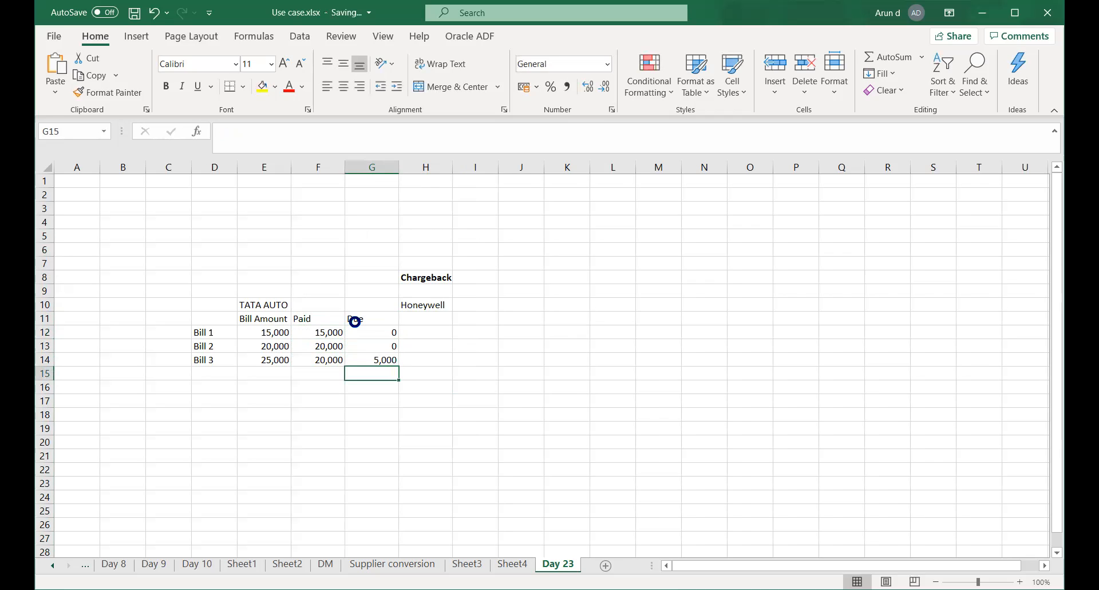
Enter the date 10-Oct-2020 in E15 below the bill amounts.
click(421, 320)
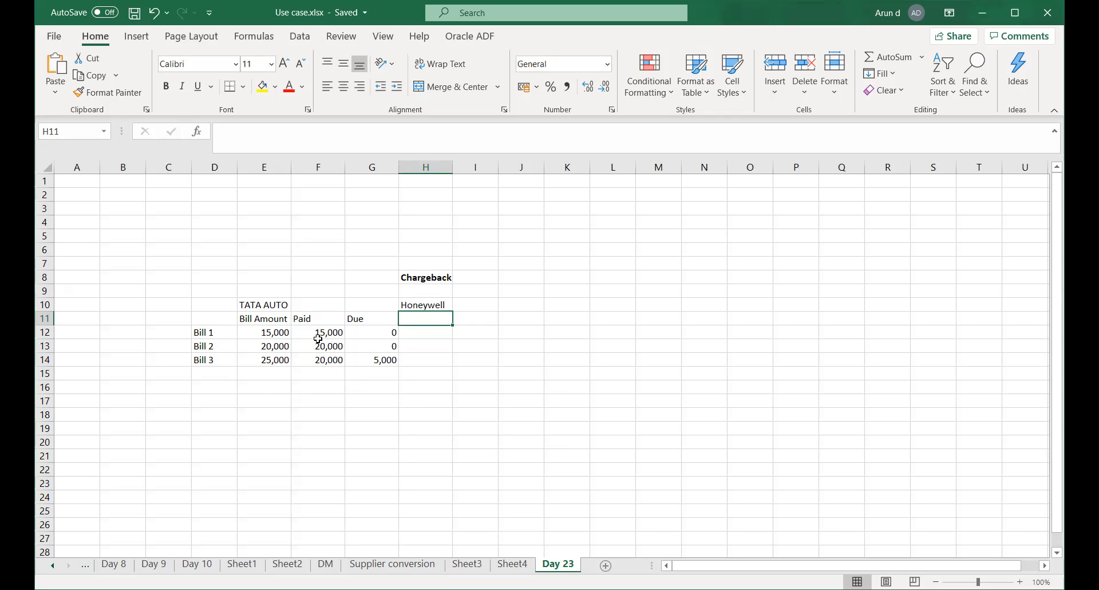
drag(325, 334, 330, 360)
click(381, 361)
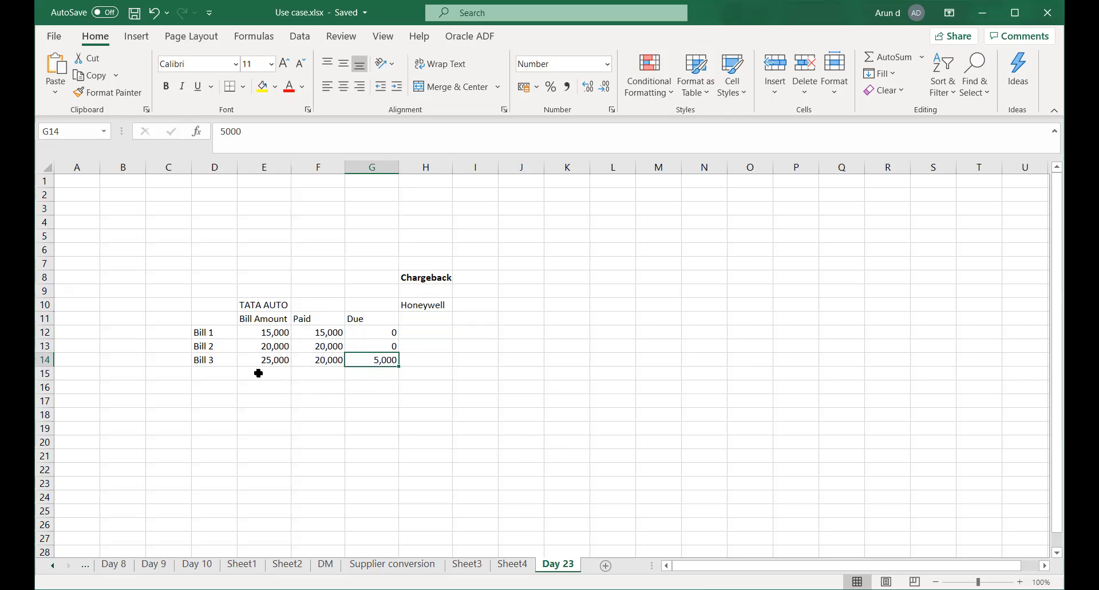
click(258, 372)
click(329, 373)
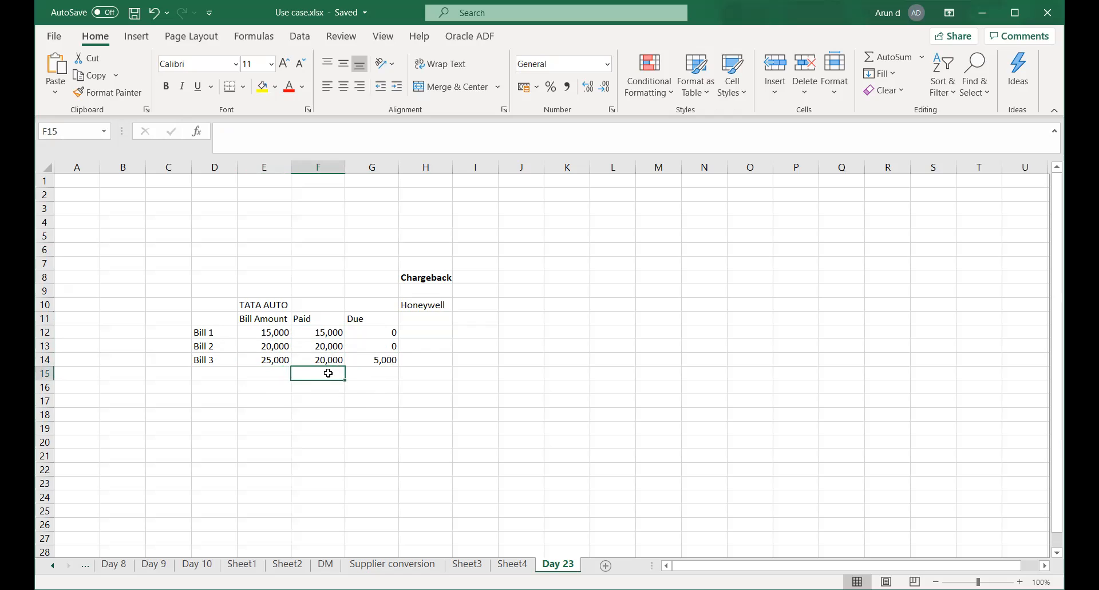
click(266, 375)
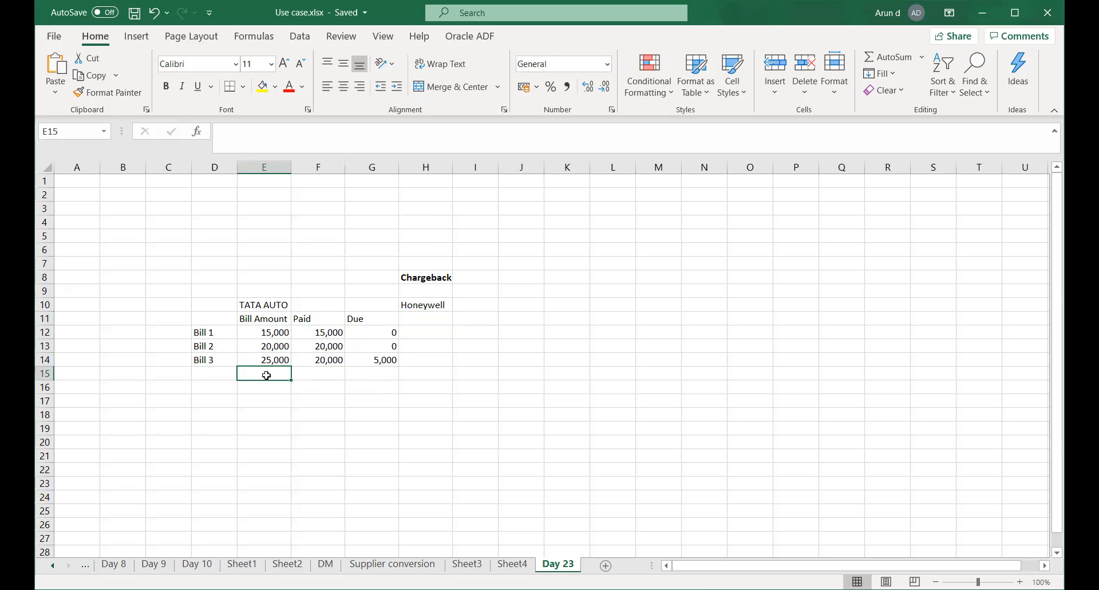
text(10-O)
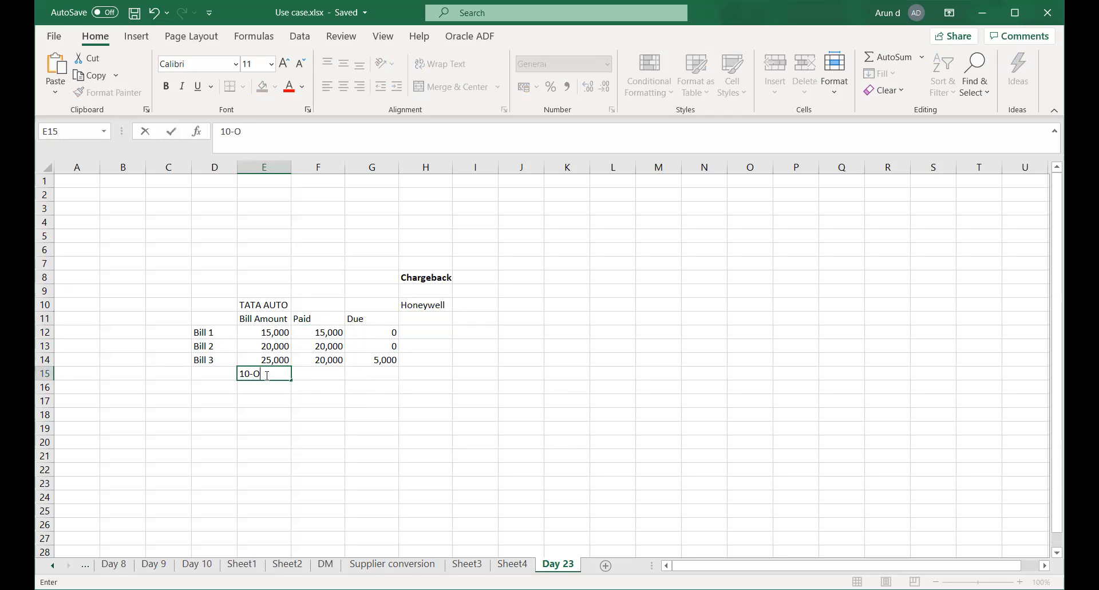
text(ct-2020)
key(Tab)
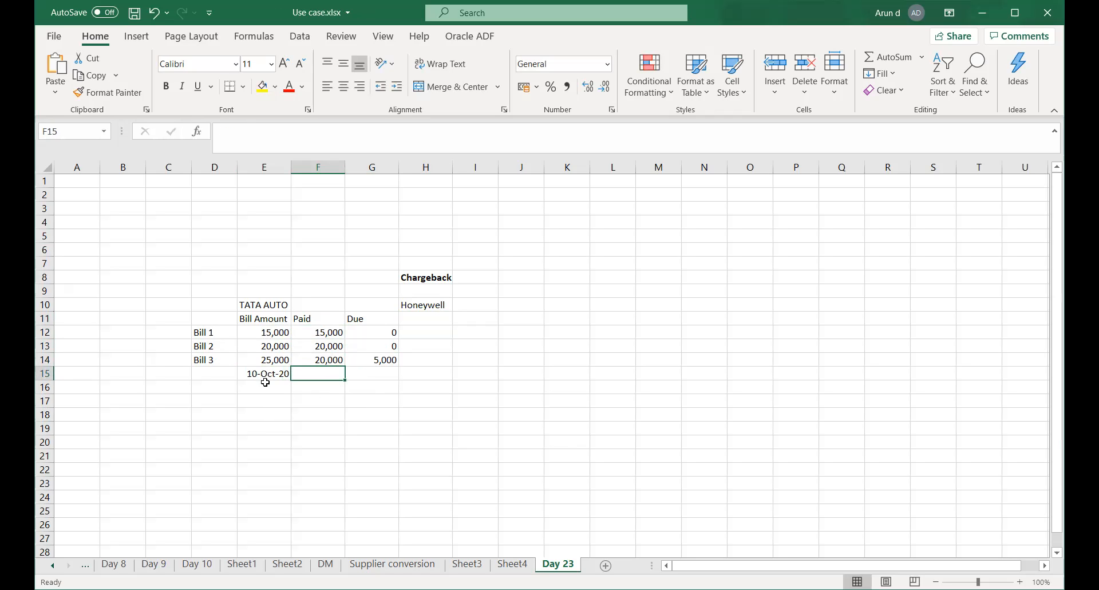
Enter 13-Nov-20 in G15 below the due amounts and save the workbook.
click(264, 388)
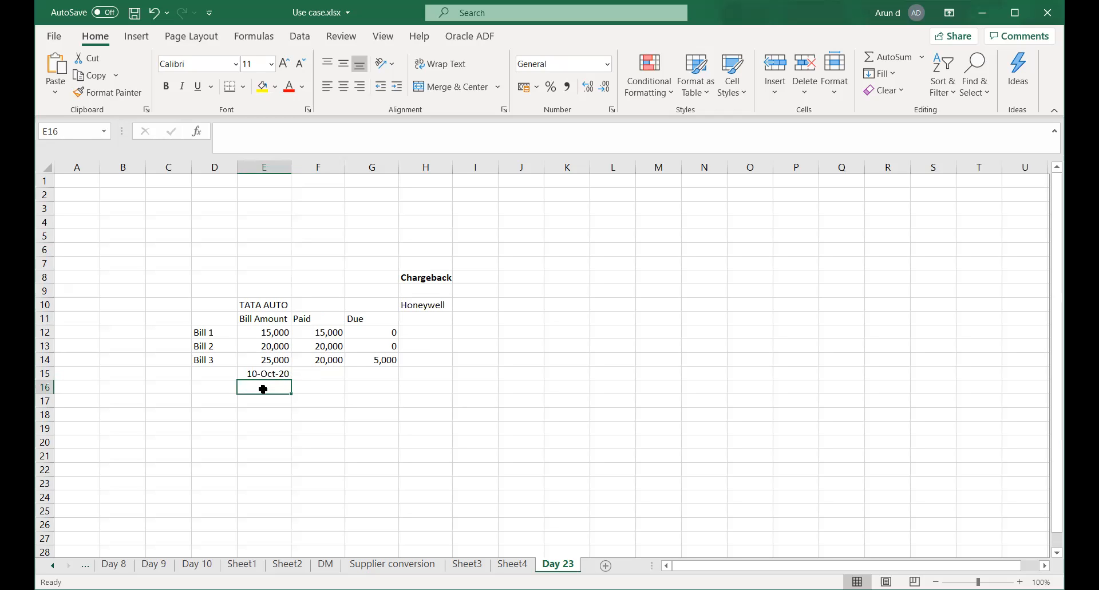
click(379, 375)
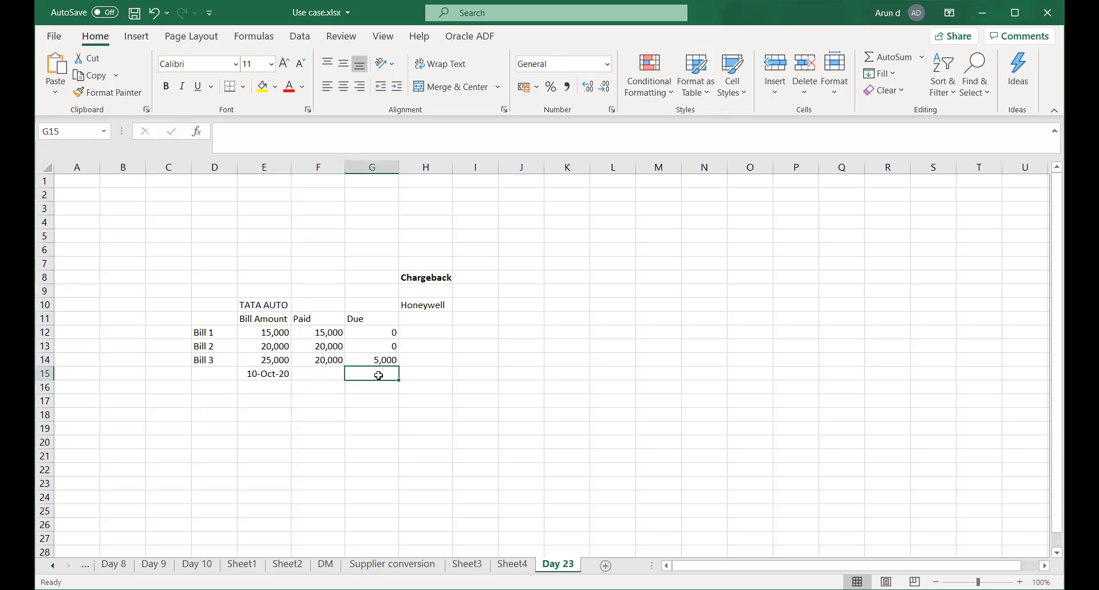
text(13-Nov)
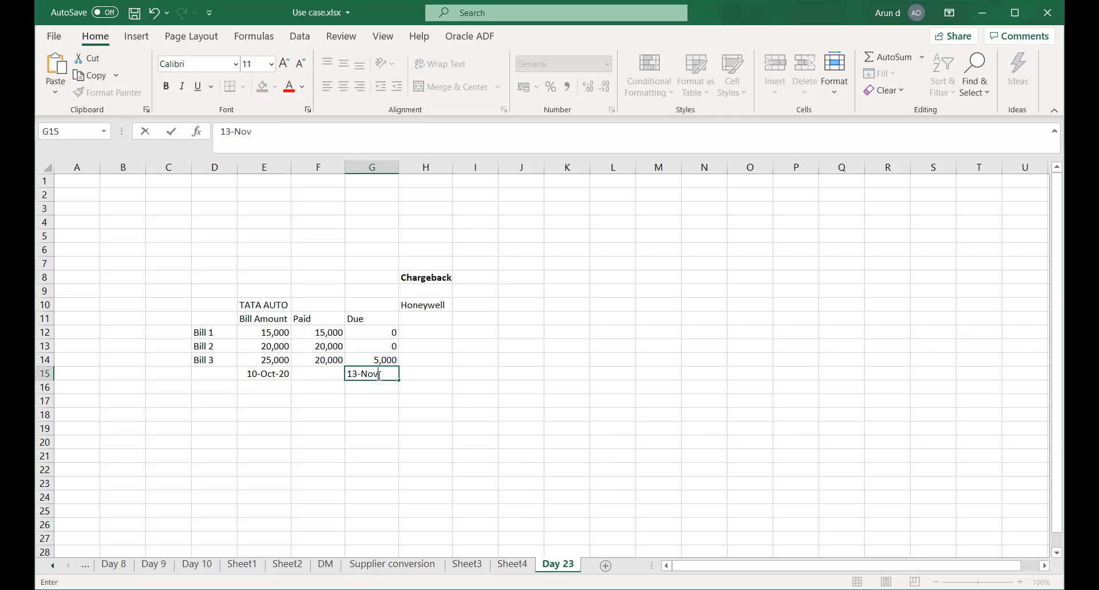
text(-2020)
key(Return)
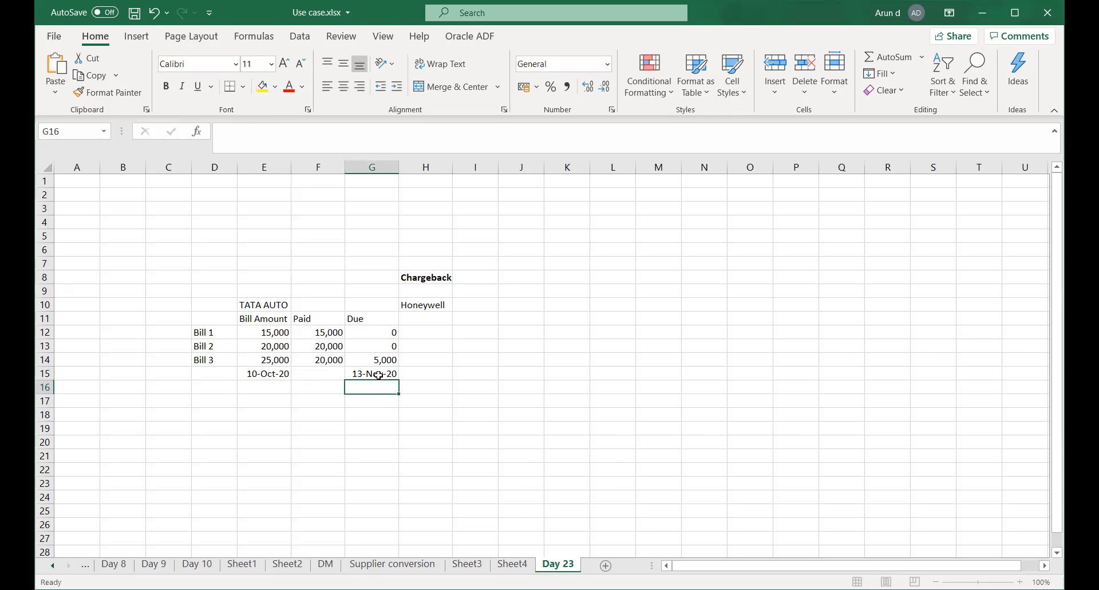
click(371, 412)
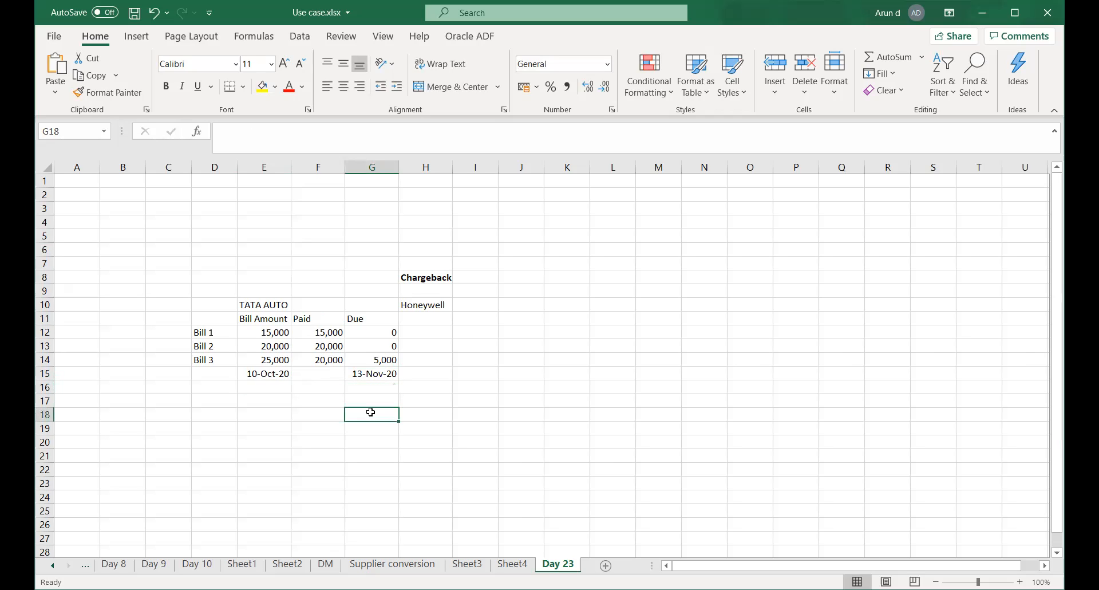
key(ctrl+s)
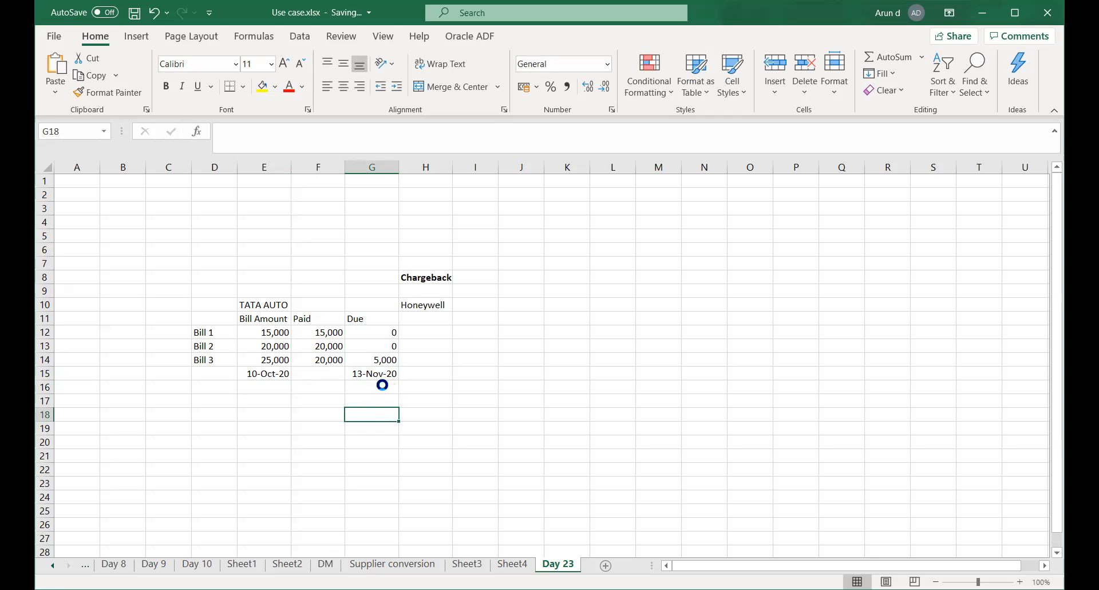
click(375, 359)
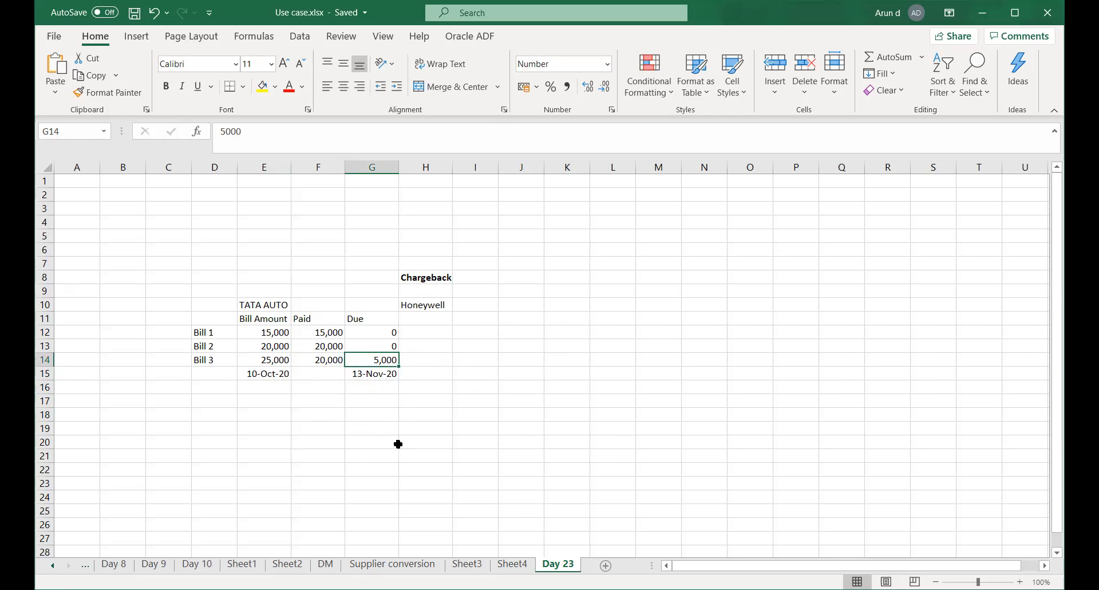
click(372, 399)
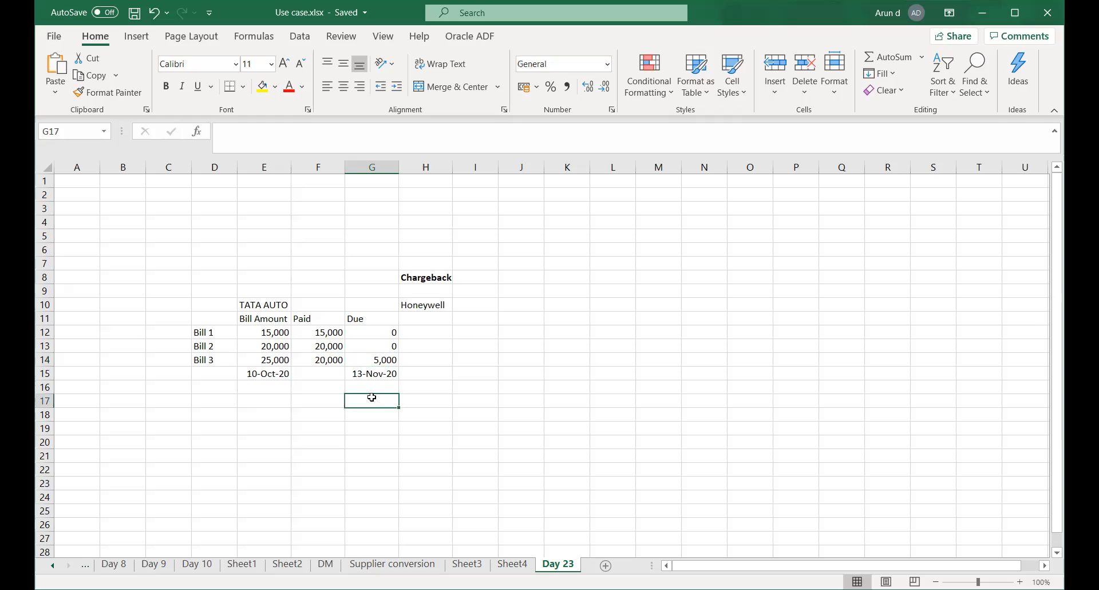
click(374, 361)
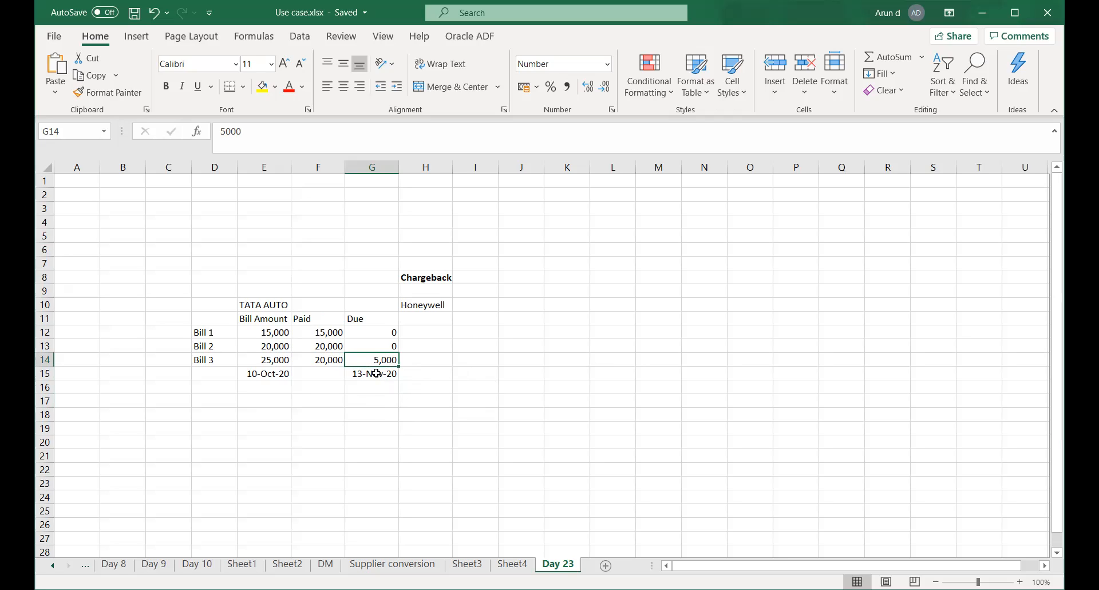
click(443, 364)
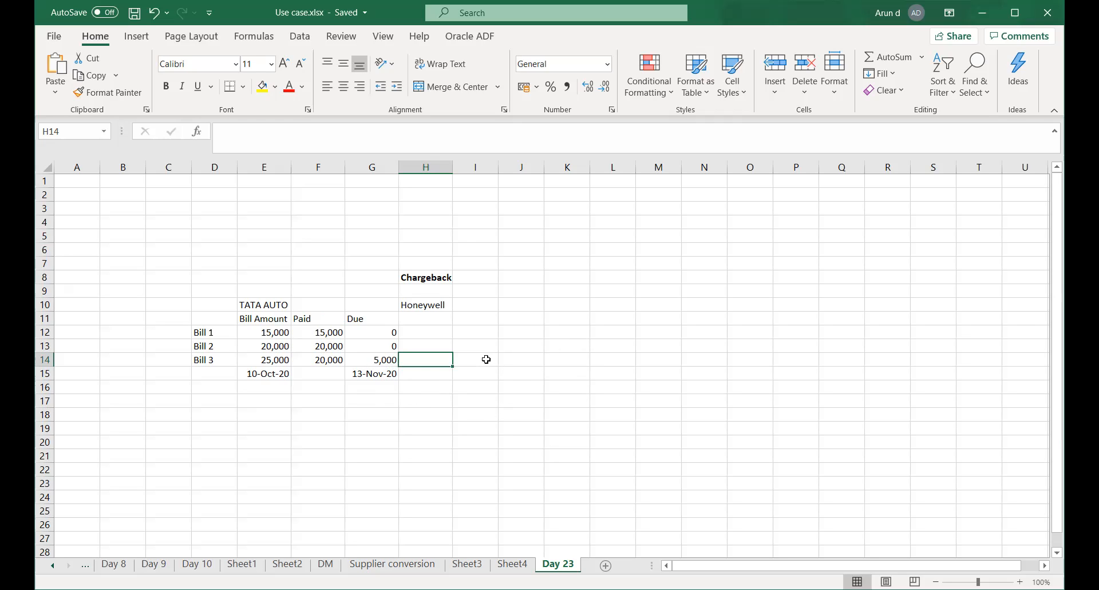
click(428, 277)
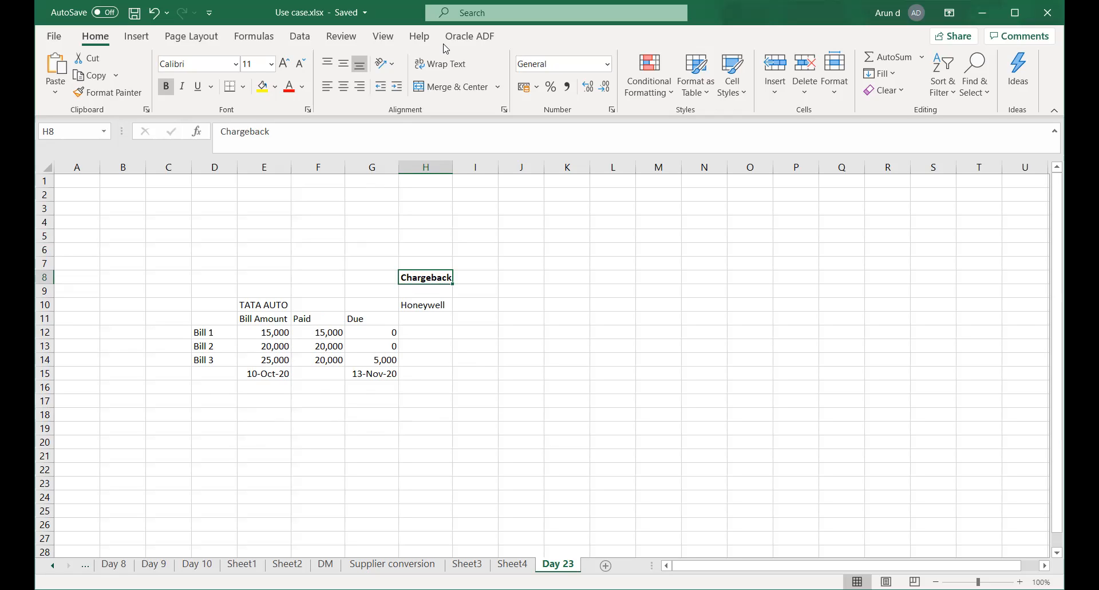
Switch from Excel back to the browser showing Oracle's Edit System Options page.
key(alt+Tab)
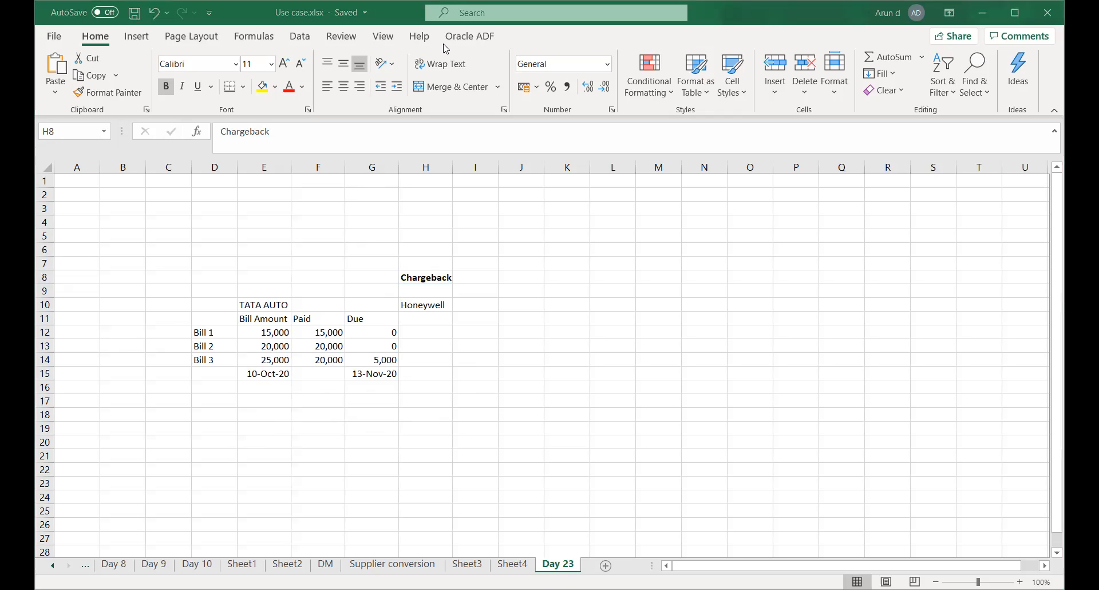
click(656, 488)
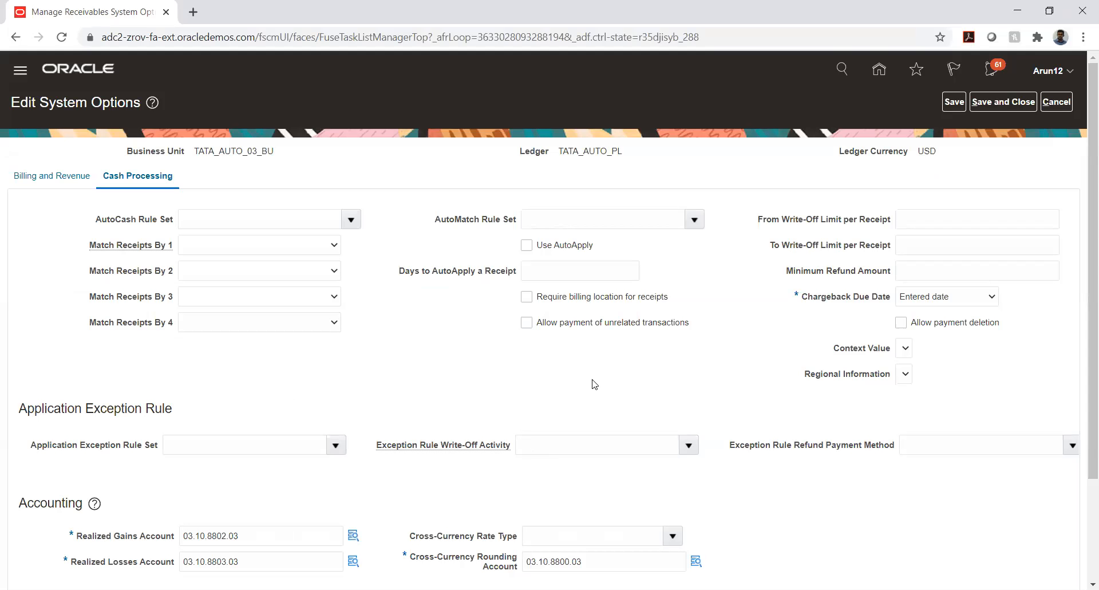
Scroll through the Cash Processing options and display the Chargeback Due Date choices.
scroll(599, 386, down, 1)
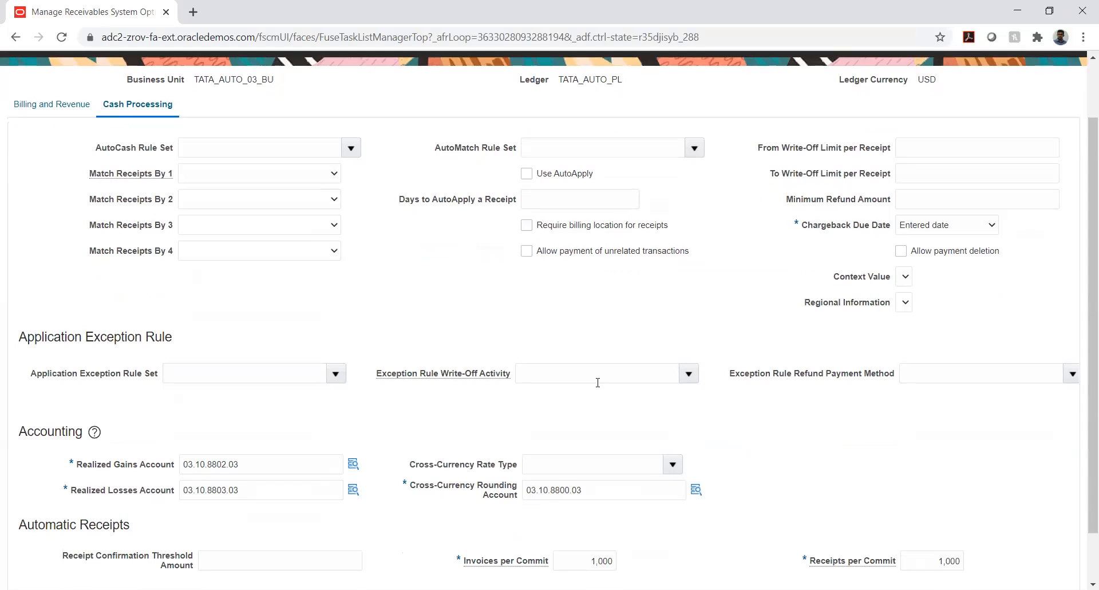
scroll(598, 383, down, 1)
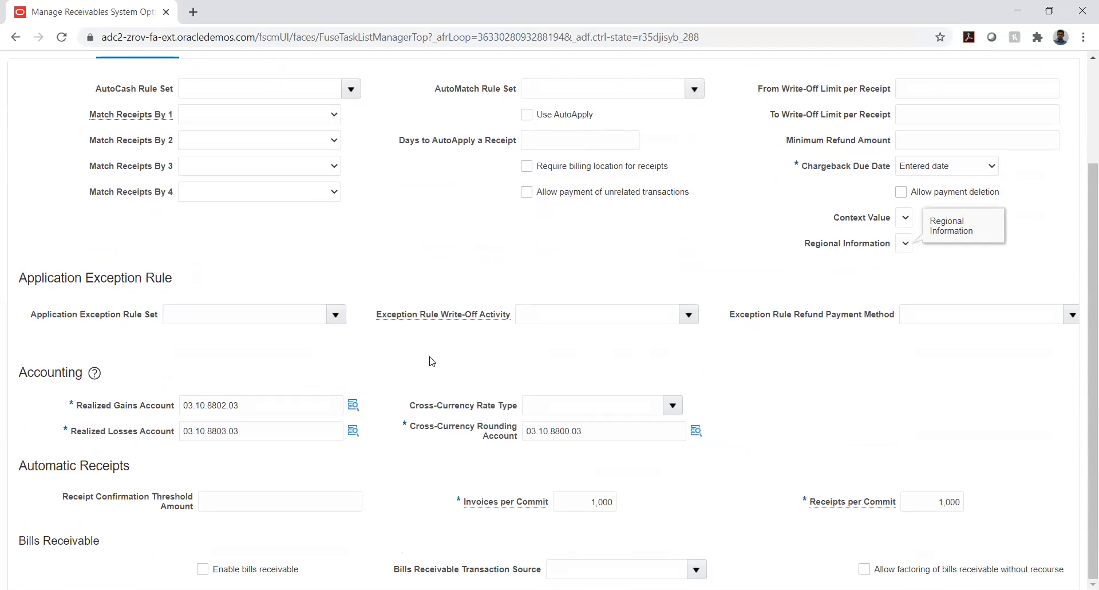
scroll(432, 359, up, 2)
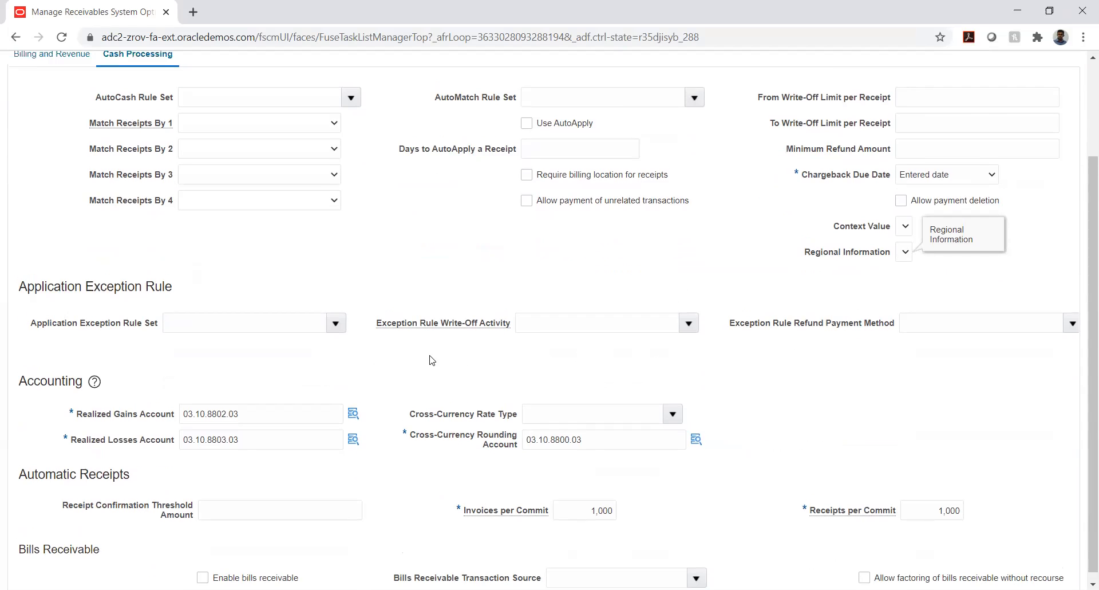
click(979, 237)
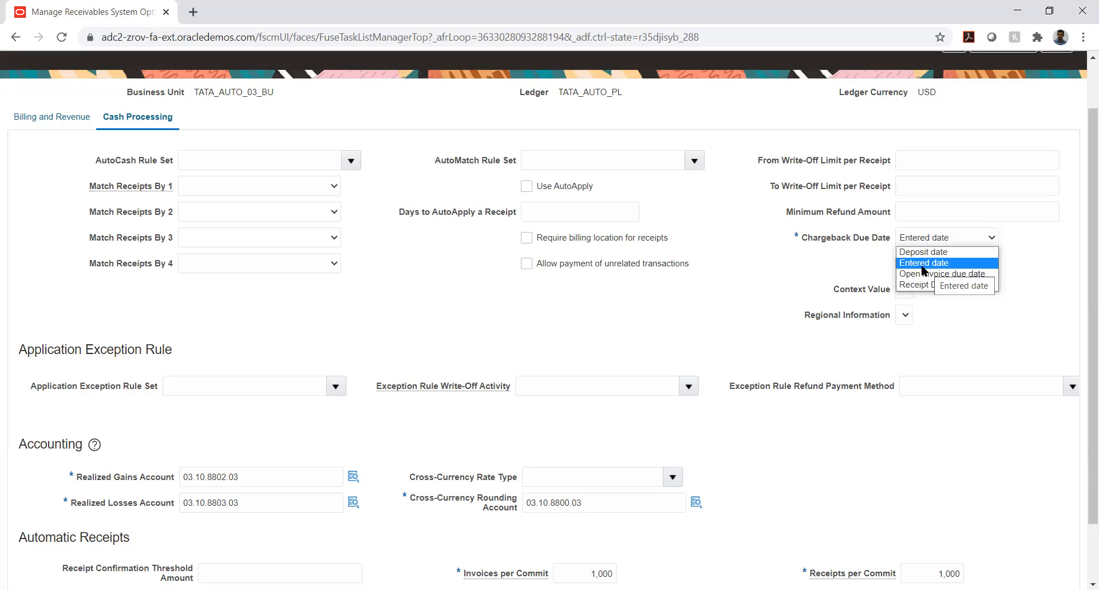
click(774, 287)
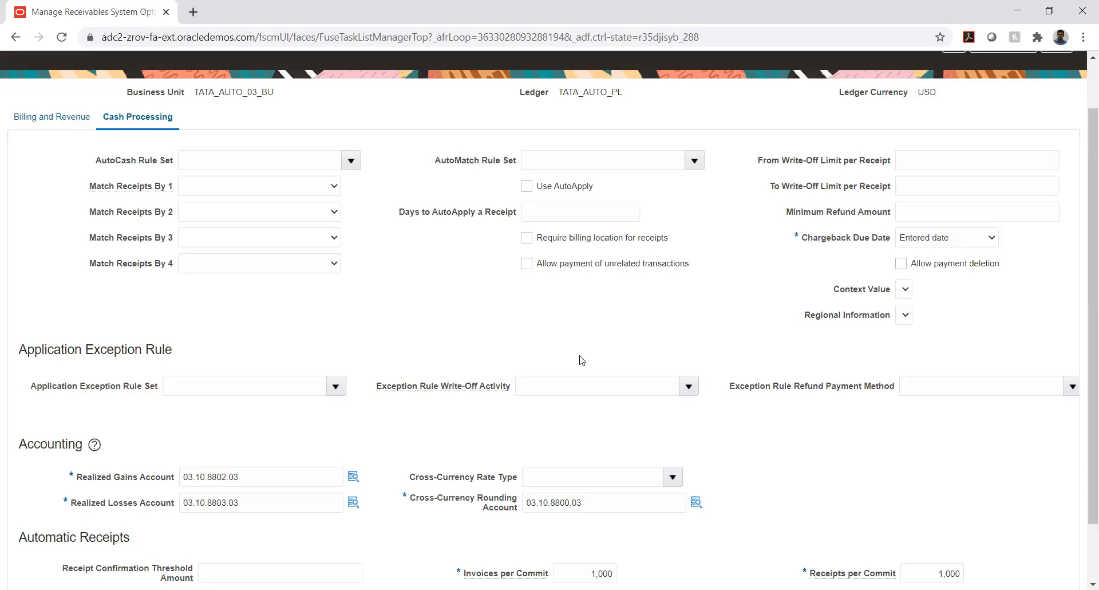
scroll(370, 305, down, 1)
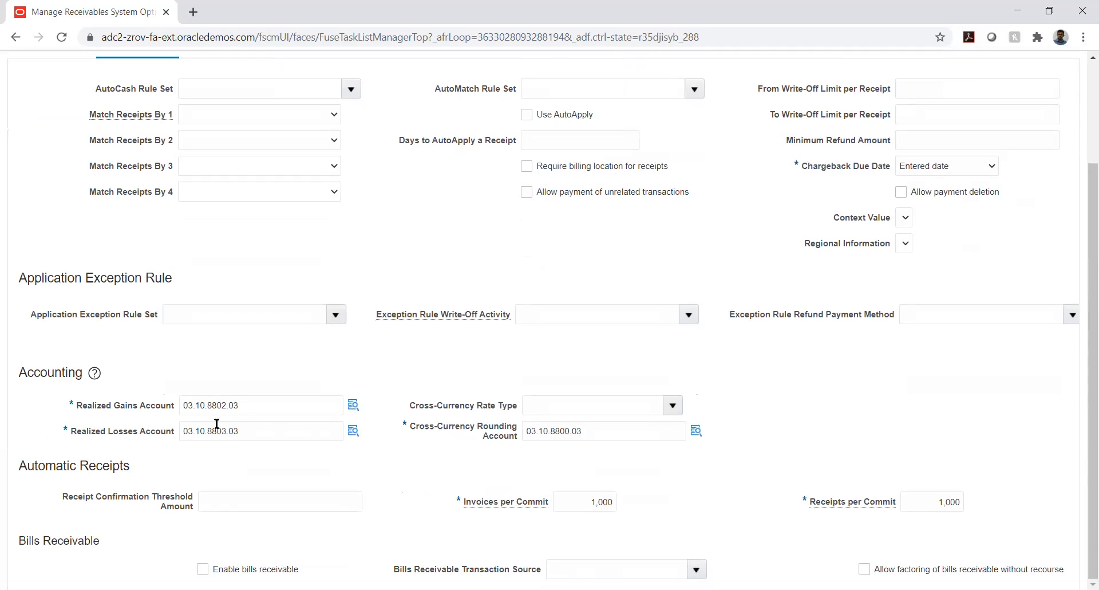
scroll(193, 346, up, 2)
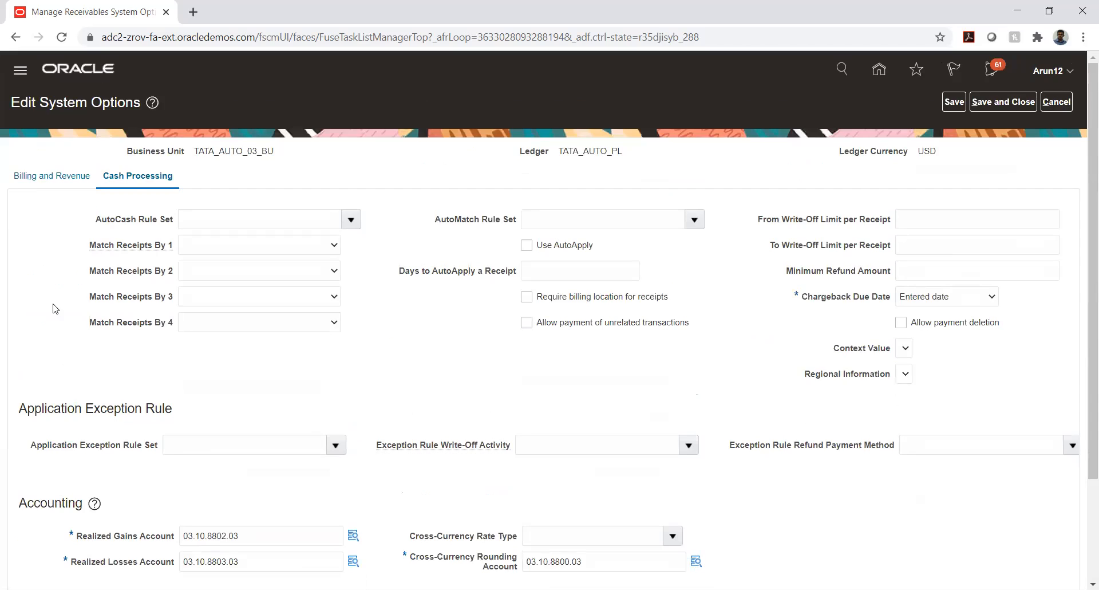
scroll(54, 309, down, 2)
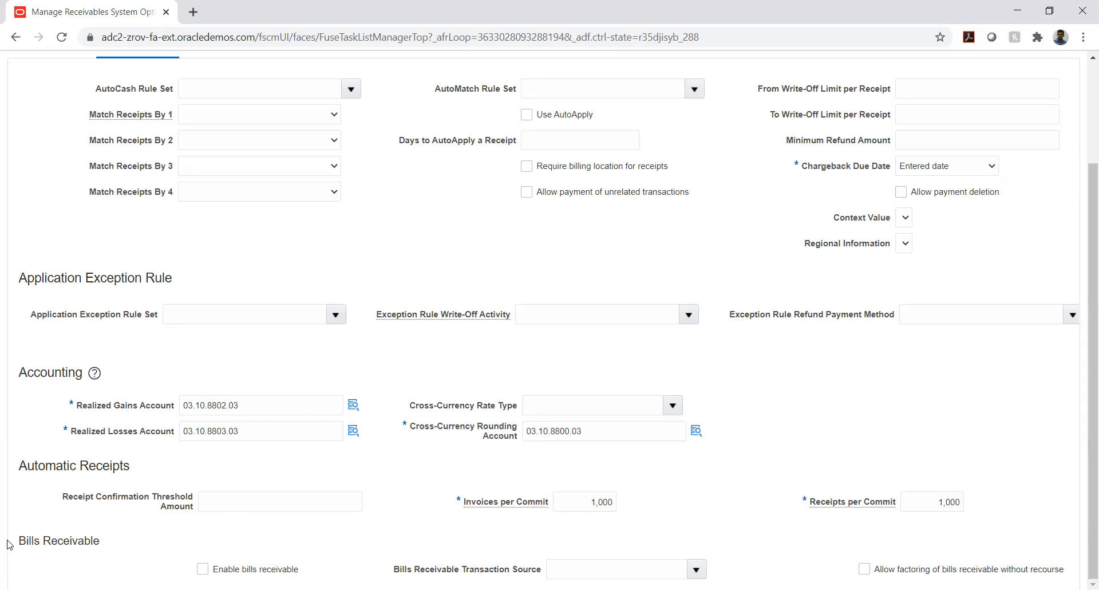
Highlight the Bills Receivable heading text, then switch to another window.
drag(21, 541, 110, 537)
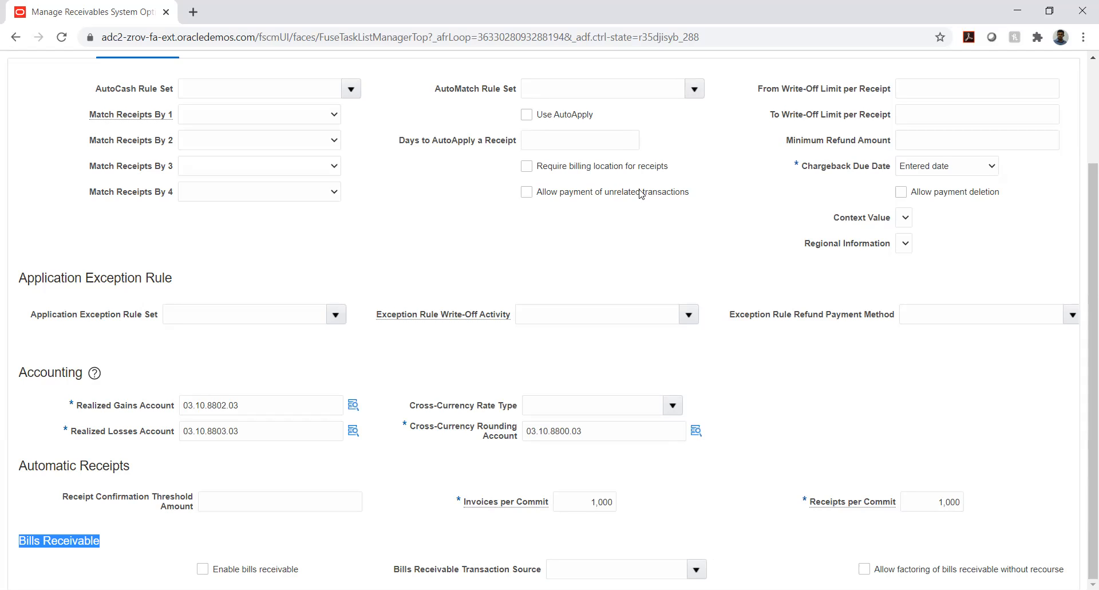
key(alt+Tab)
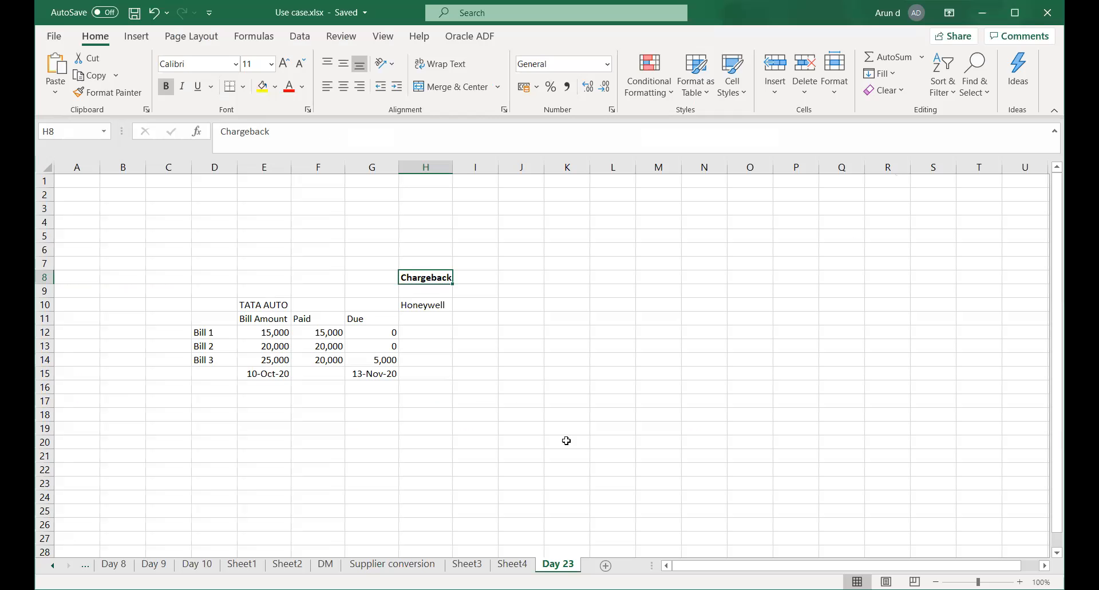
Add a bold 'Bills Receivable' heading in G19 and save the workbook.
click(541, 363)
scroll(429, 423, down, 2)
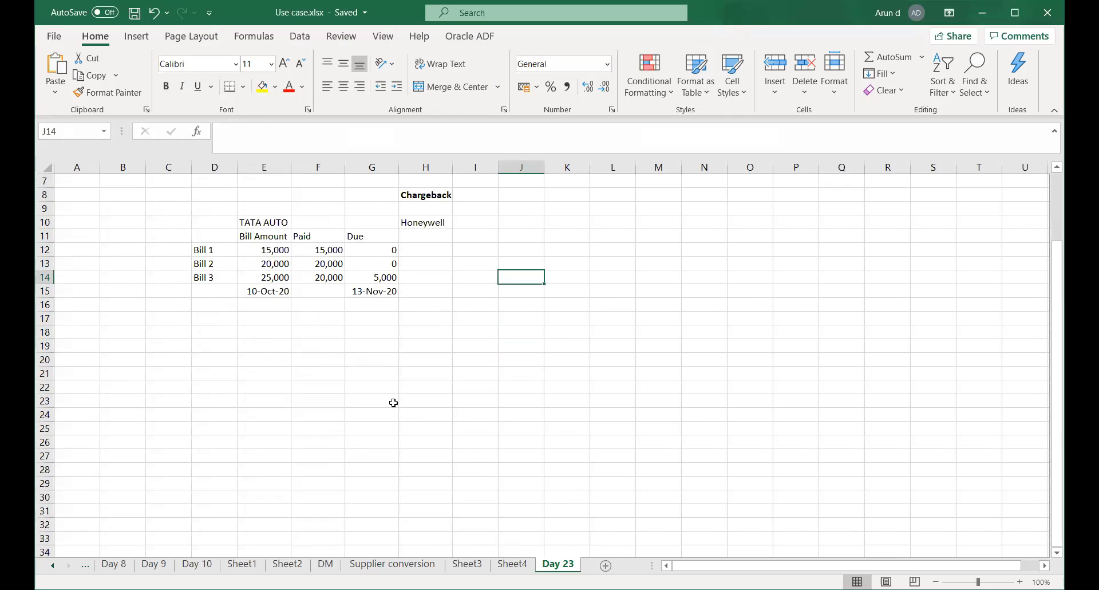
click(381, 346)
text(Bi)
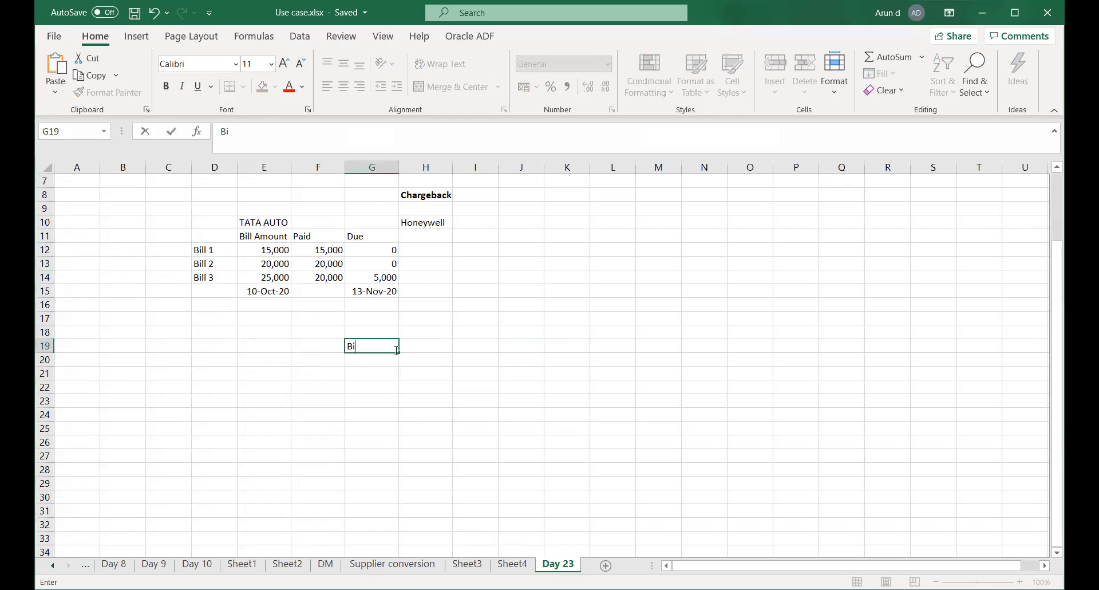
text(lls Receivable)
key(Return)
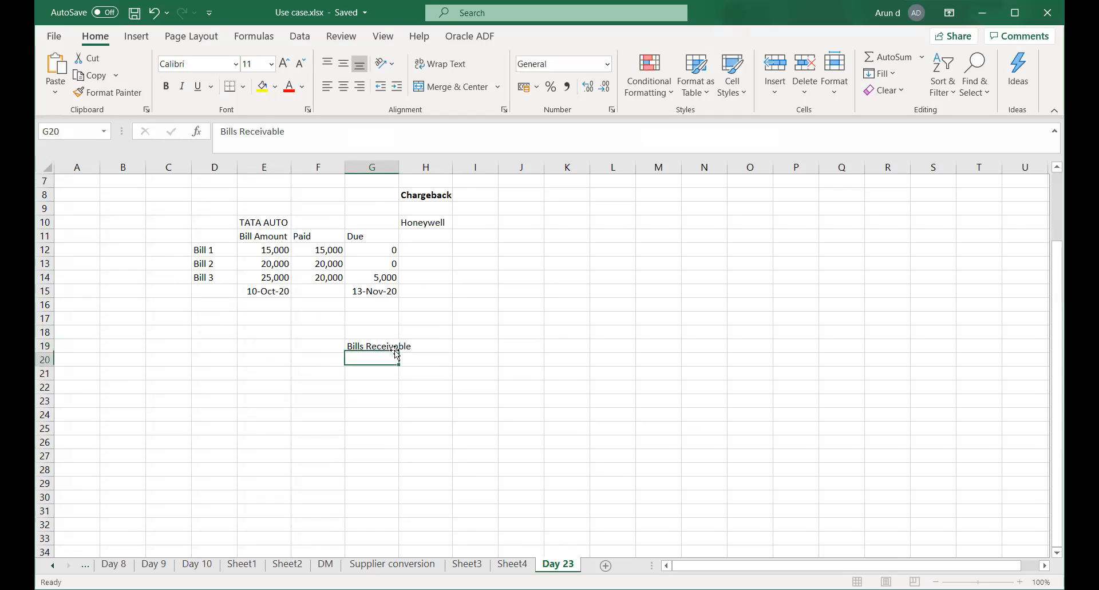
click(395, 351)
key(ctrl+b)
key(Down)
key(Left)
key(Down)
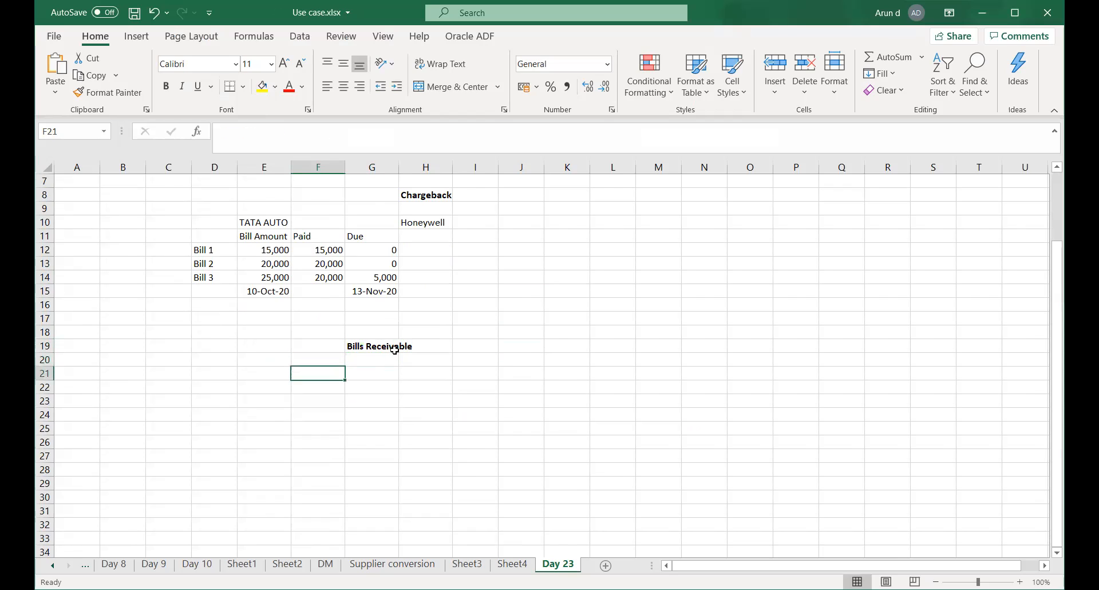
key(ctrl+s)
Enter 'Invoice date' 1-Oct-2020 in row 21 and 'Payment Inst date' 10-Oct-2020 in row 22.
key(Left)
key(Right)
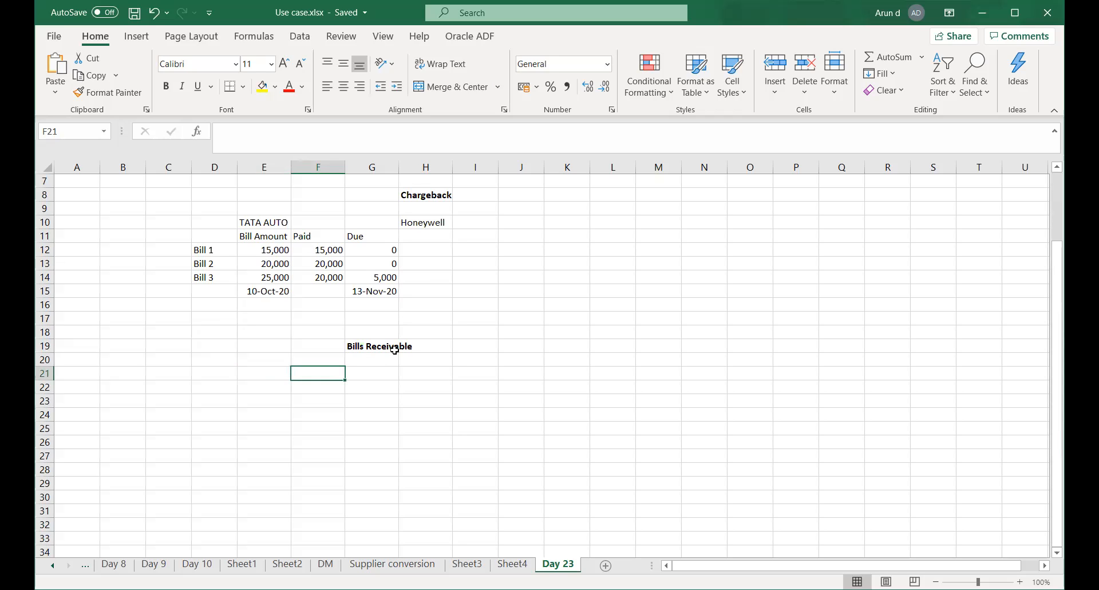
text(i)
key(BackSpace)
text(Invoice date)
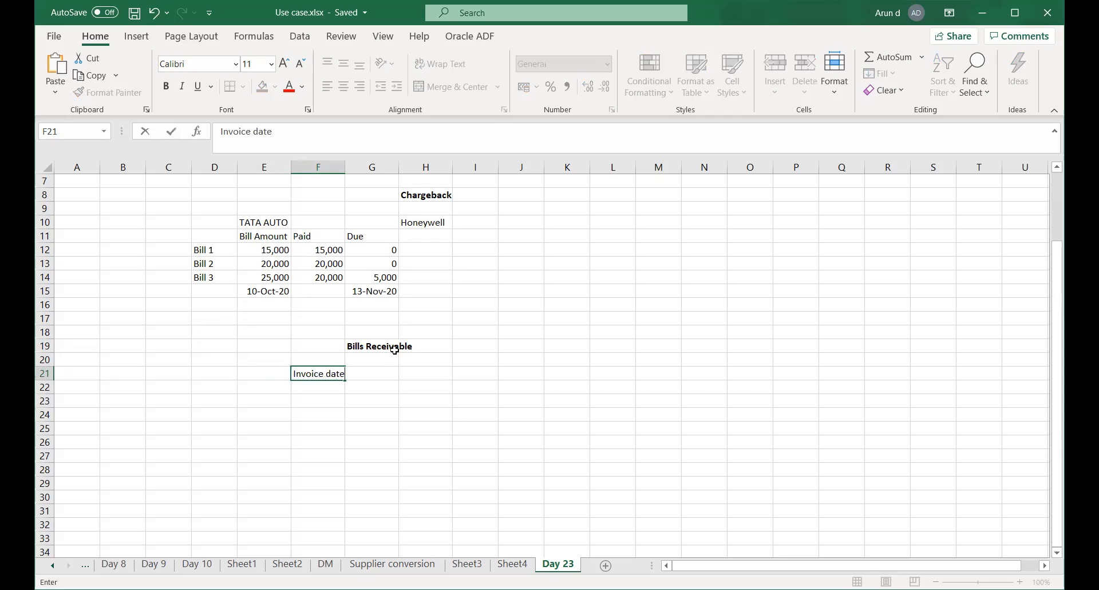
key(Tab)
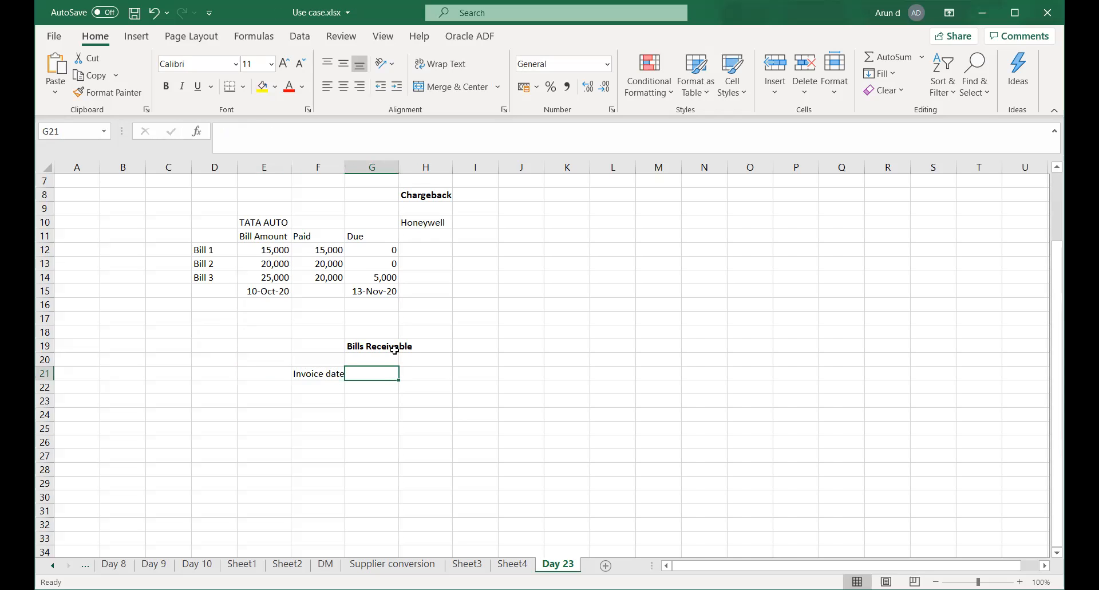
text(1)
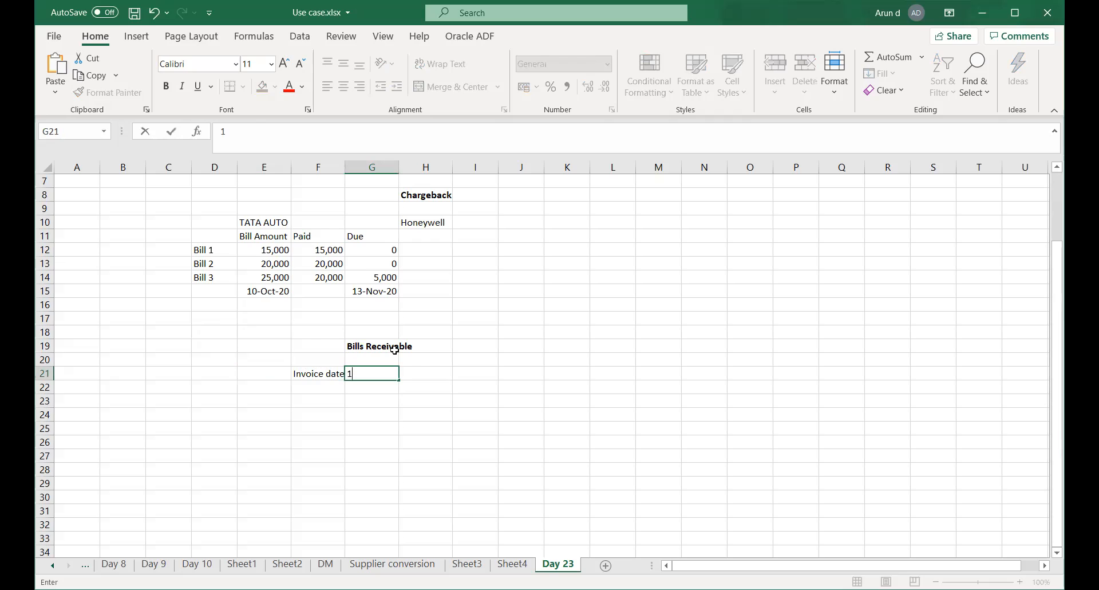
text(-Oct-2020)
key(Return)
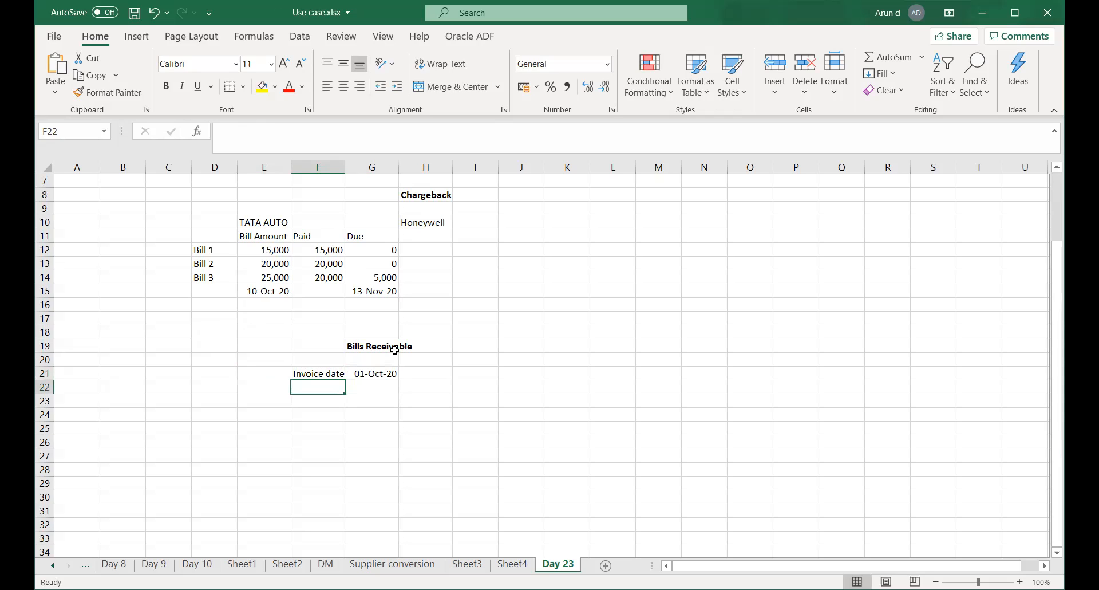
text(Payment)
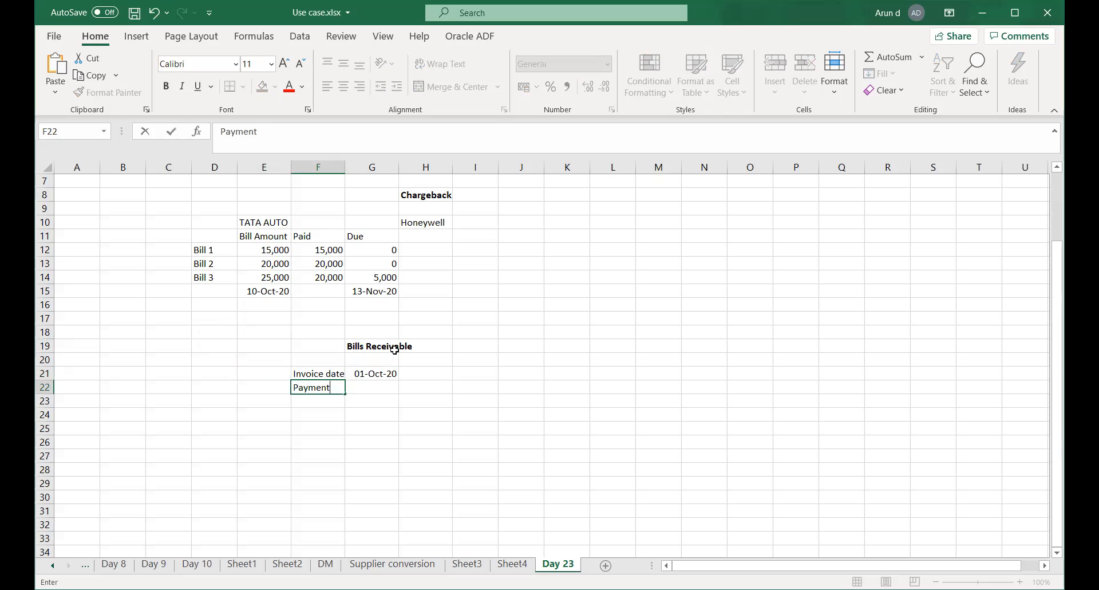
text( Inst date)
key(Tab)
text(10)
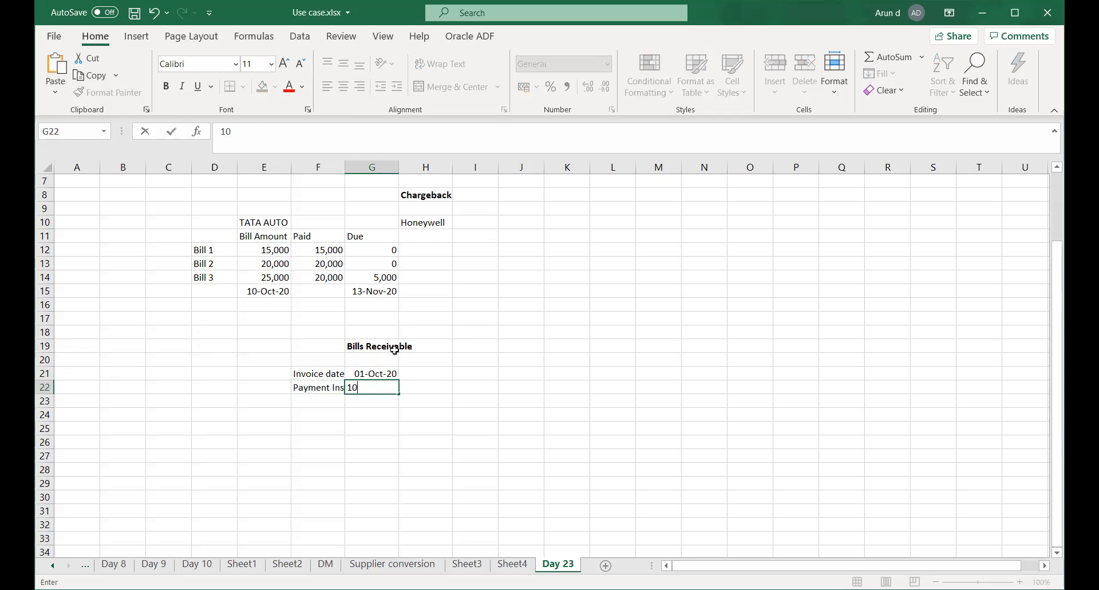
text(-Oct-2020)
key(Return)
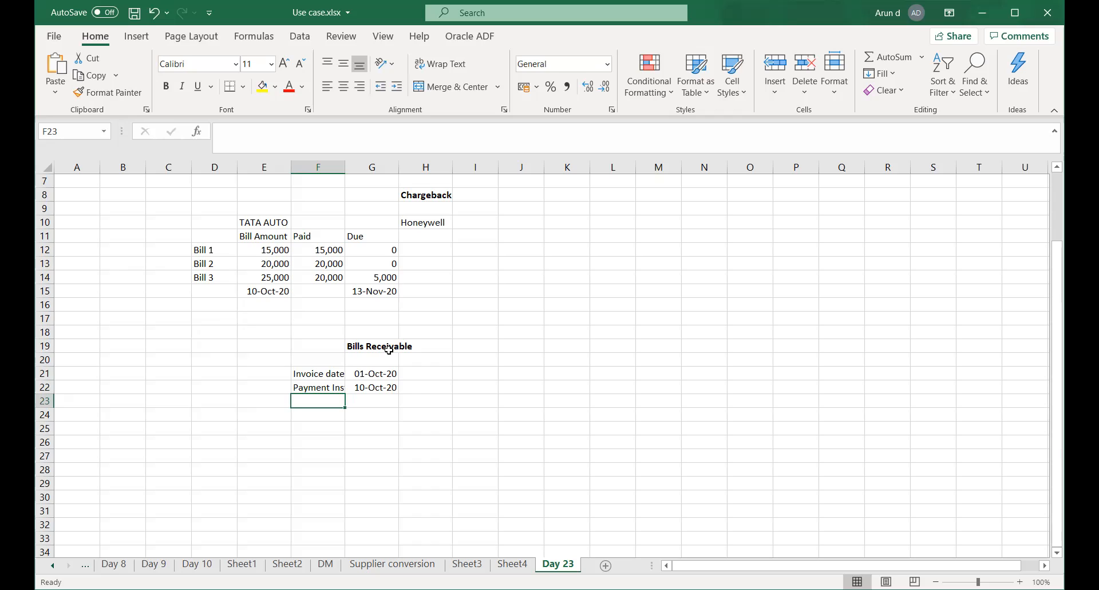
Check the Invoice date and Payment Inst date labels and stored date values.
click(313, 374)
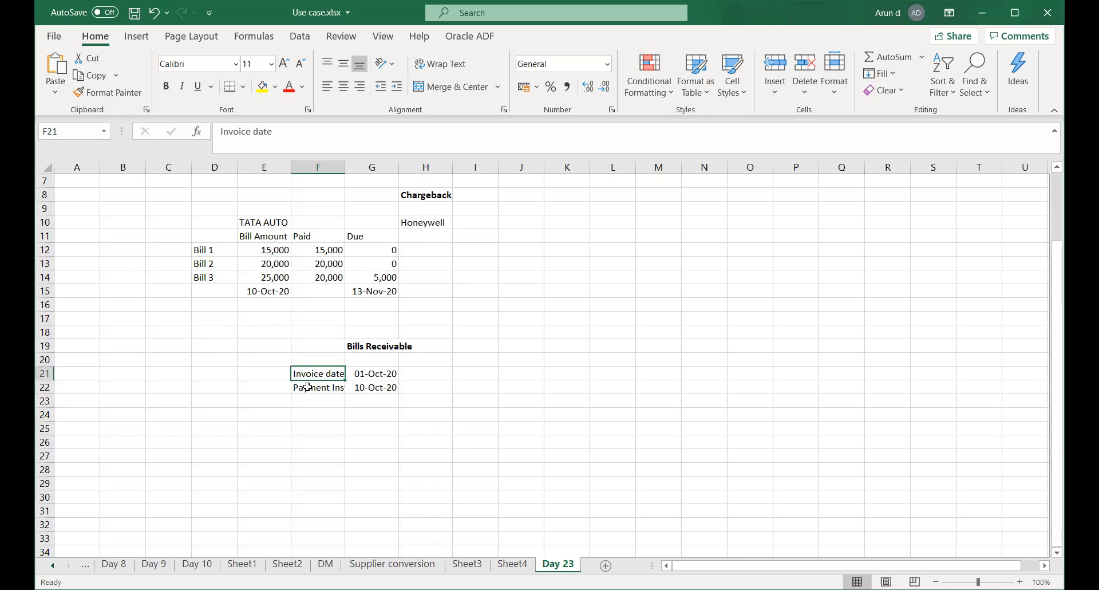
click(314, 390)
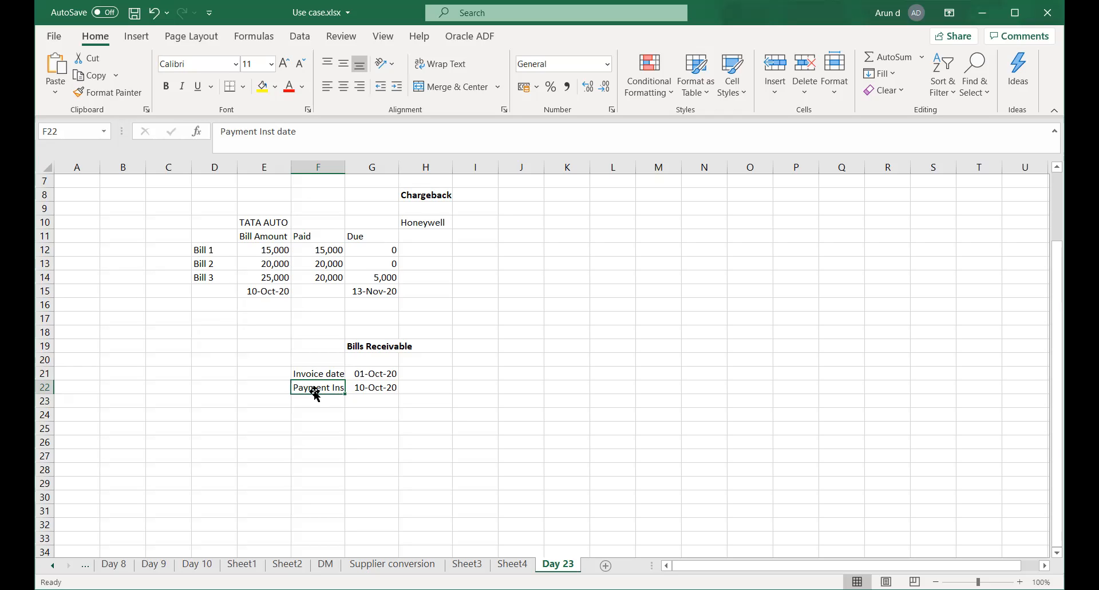
click(363, 390)
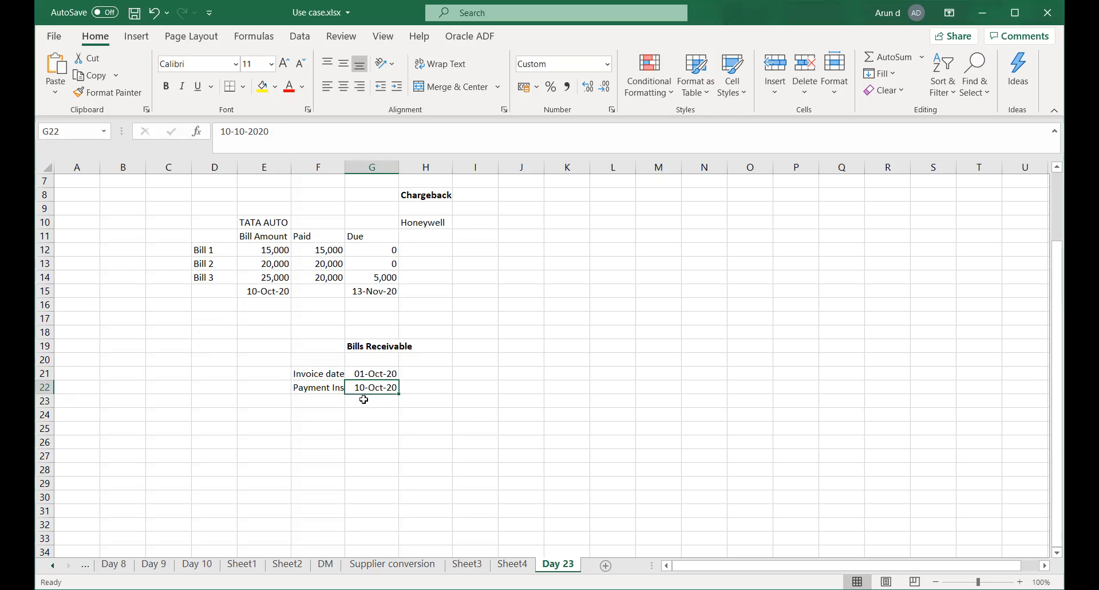
click(302, 399)
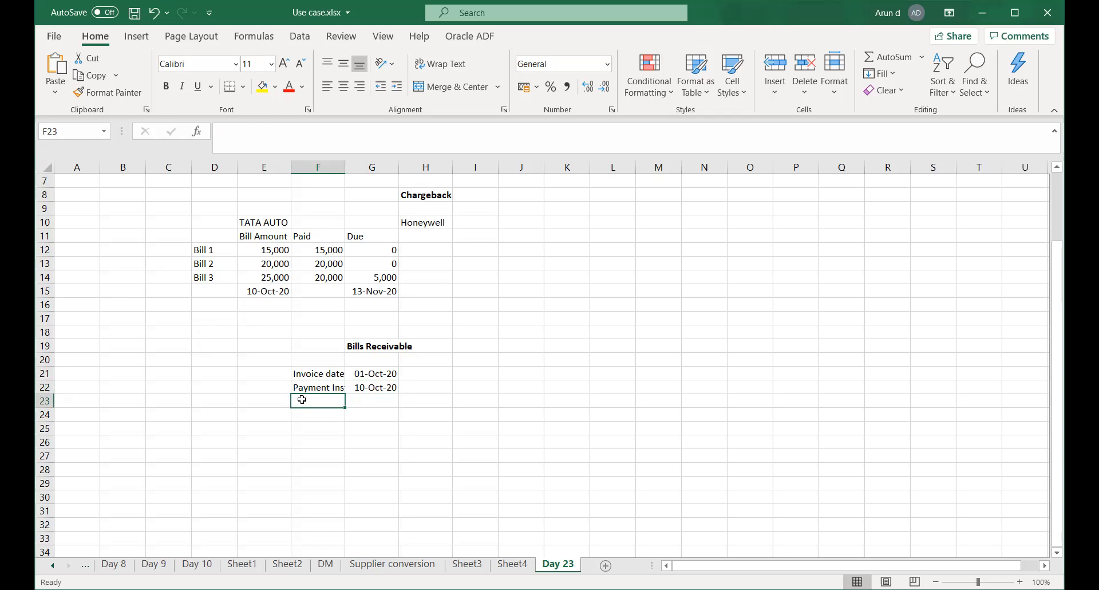
Enter a 'Maturity' label with date 30-Oct-20 in row 23.
text(Matu)
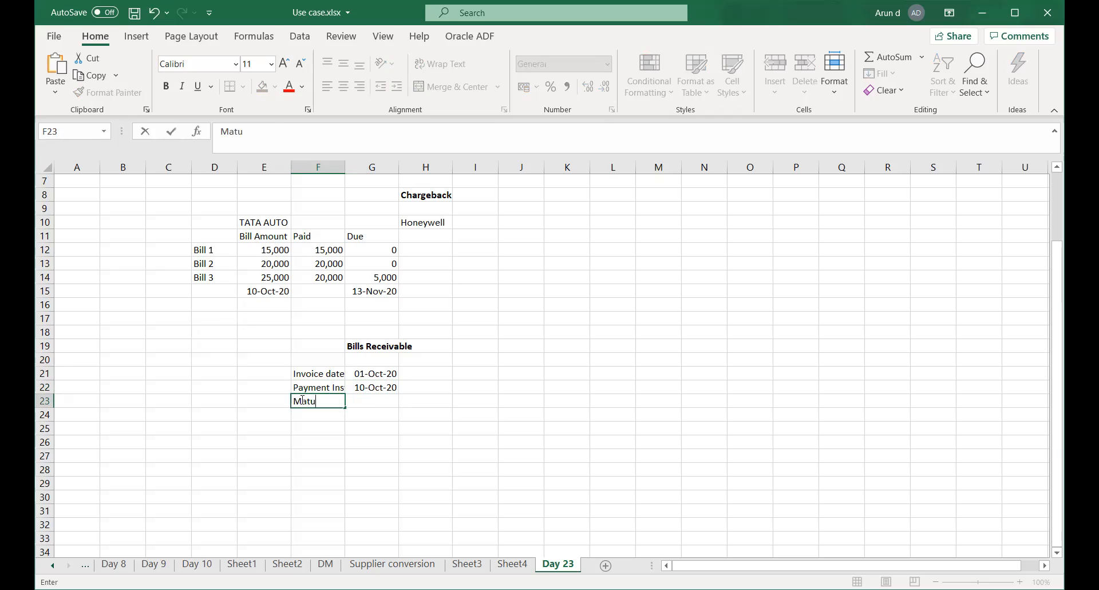
key(BackSpace)
text(urity)
key(Tab)
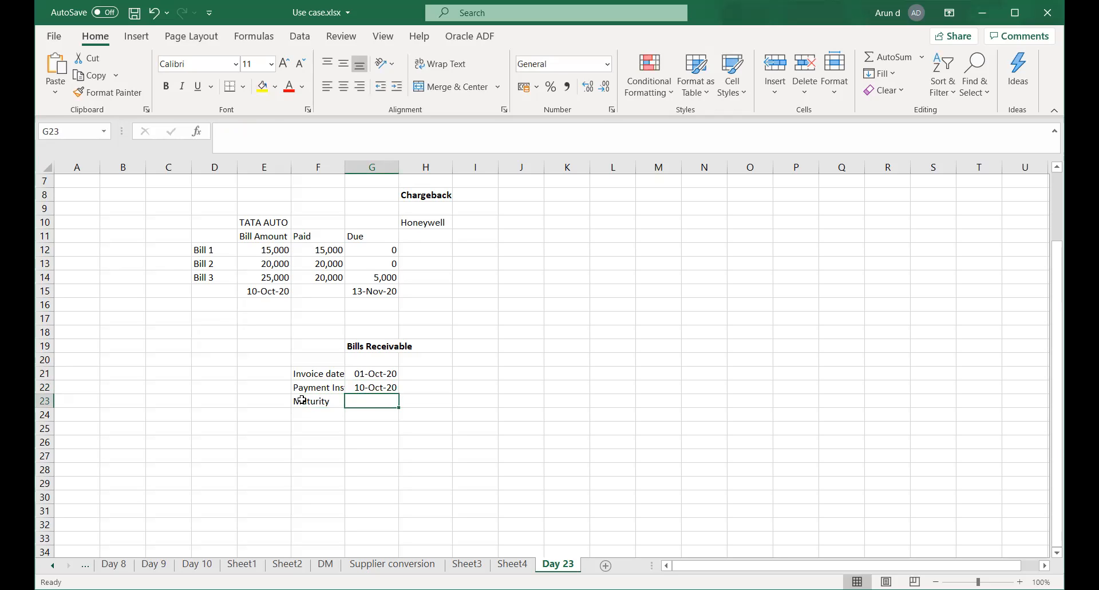
text(30-O)
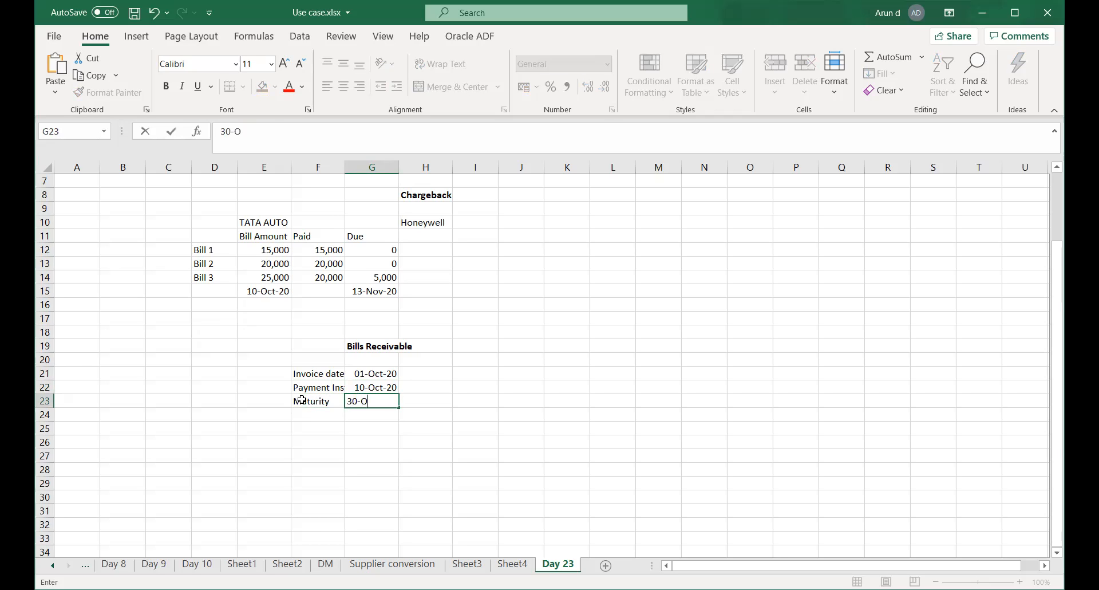
text(ct-20)
key(Tab)
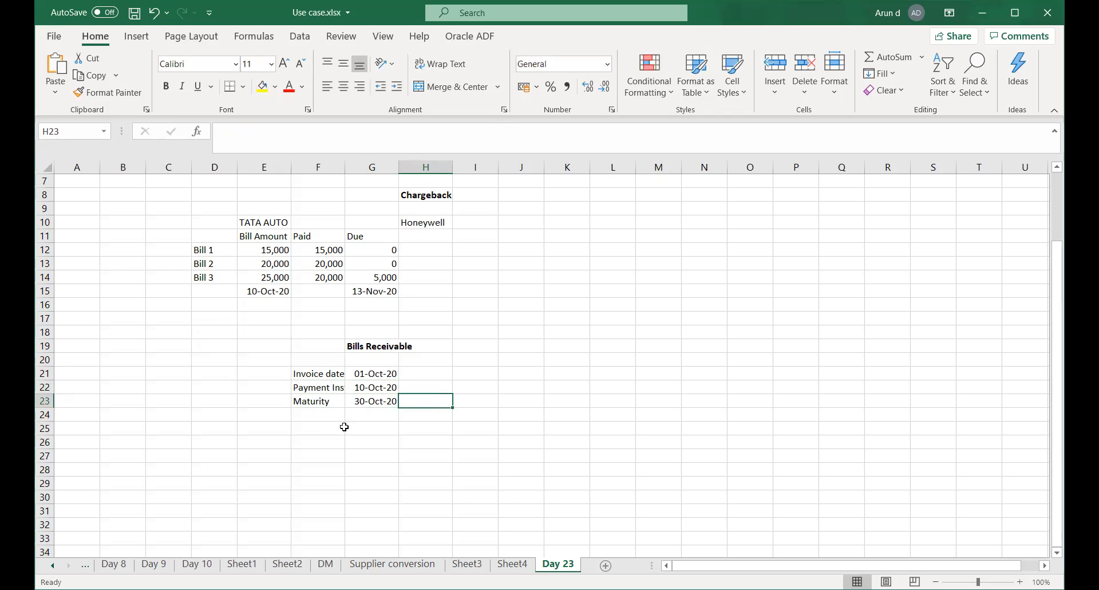
Check the stored maturity and payment dates, then select and deselect the F21:G23 block.
drag(342, 427, 346, 428)
click(368, 401)
click(365, 388)
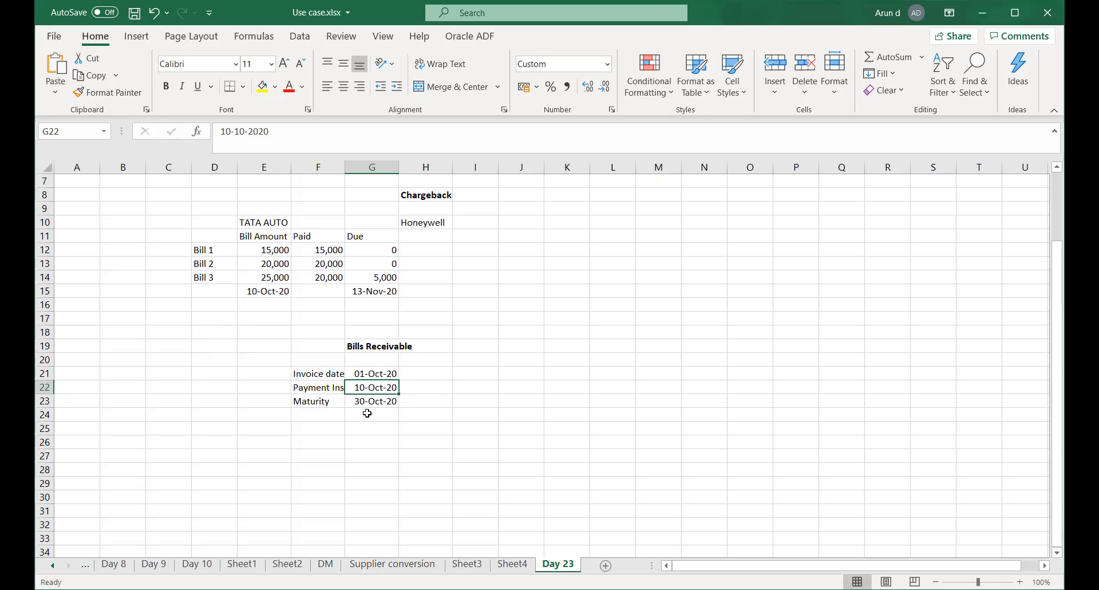
drag(313, 375, 384, 404)
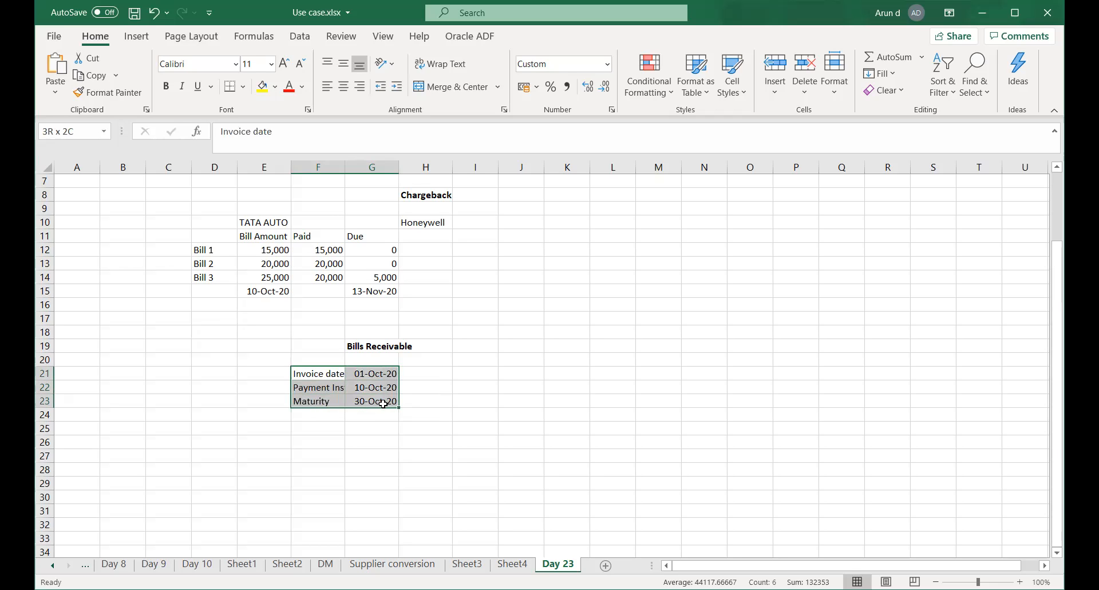
click(371, 440)
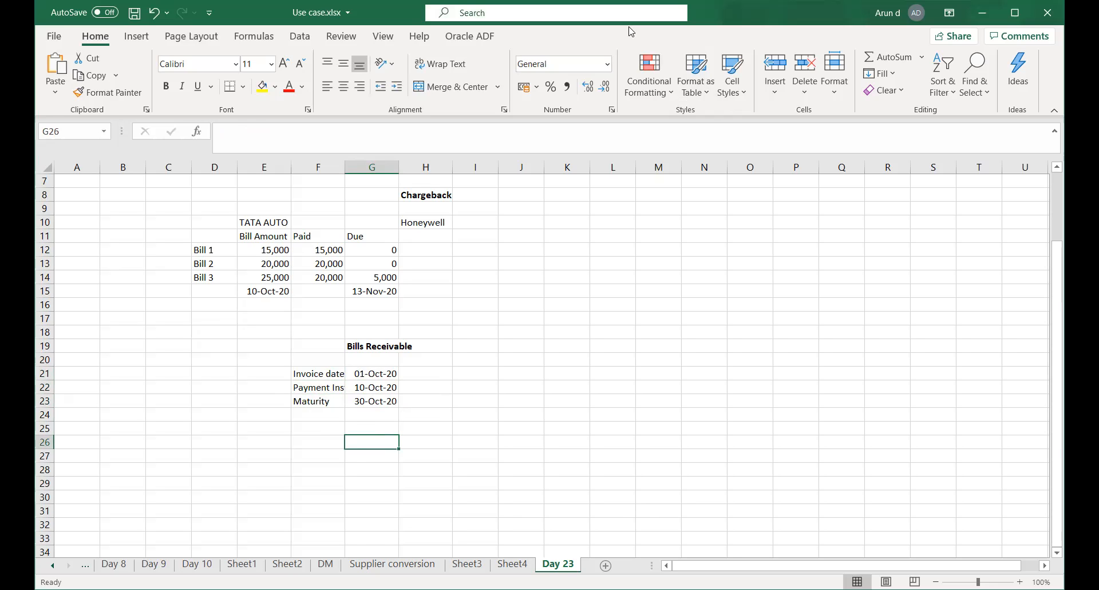
Return to TATA_AUTO_03_BU's Cash Processing options and review the Bills Receivable settings.
key(alt+Tab)
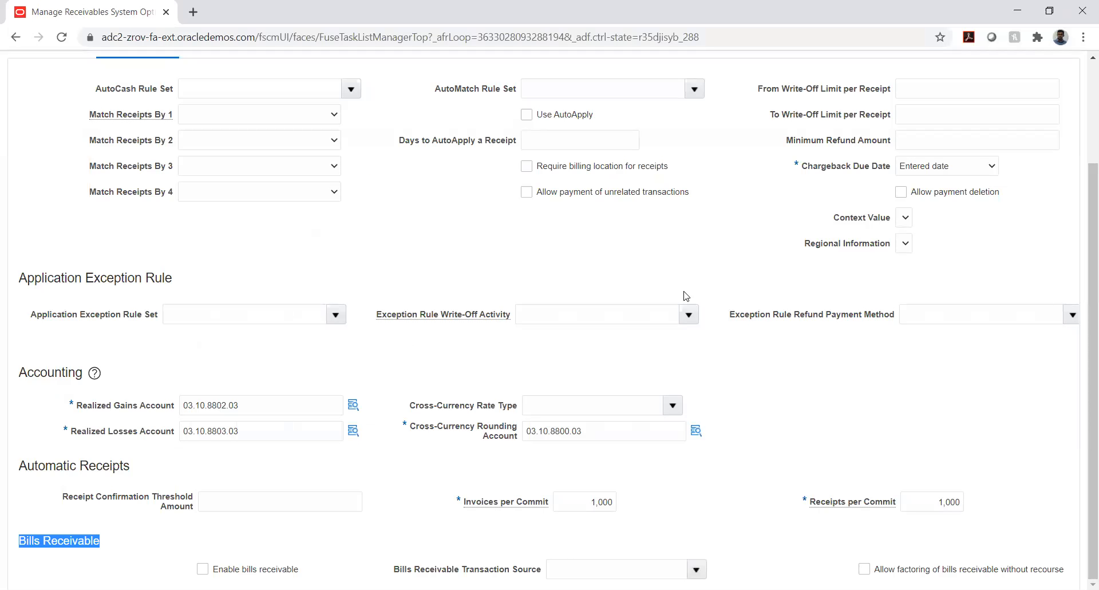
scroll(804, 300, up, 3)
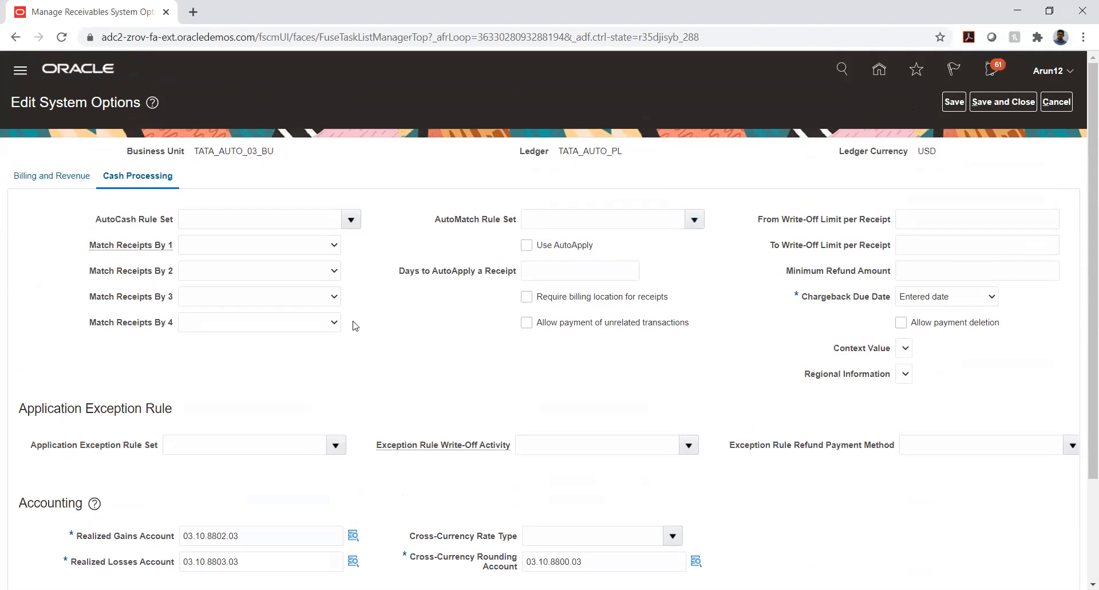
scroll(372, 320, down, 2)
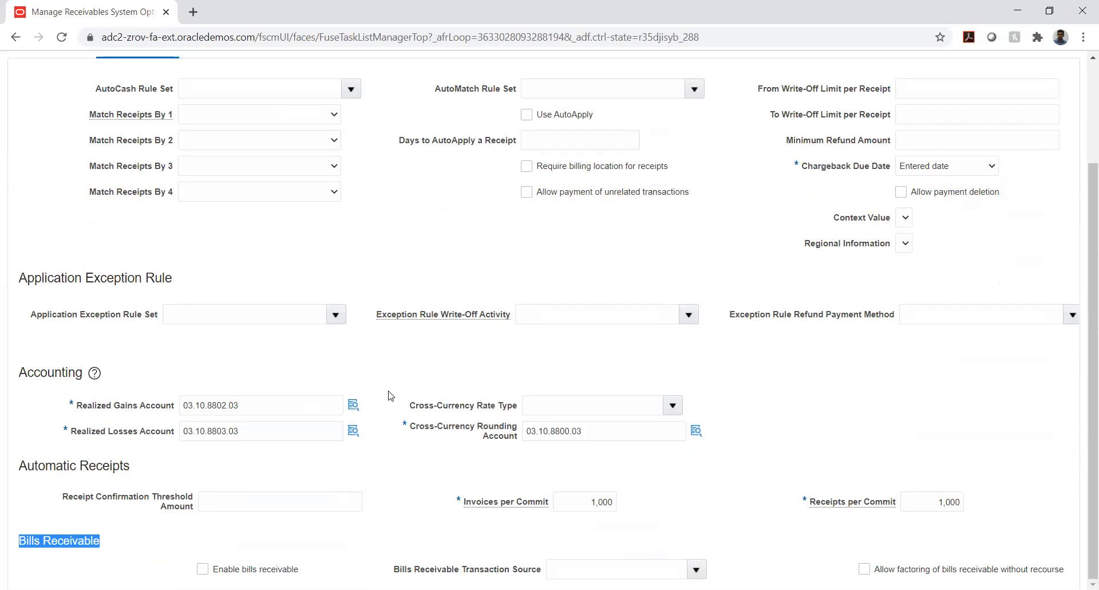
click(190, 544)
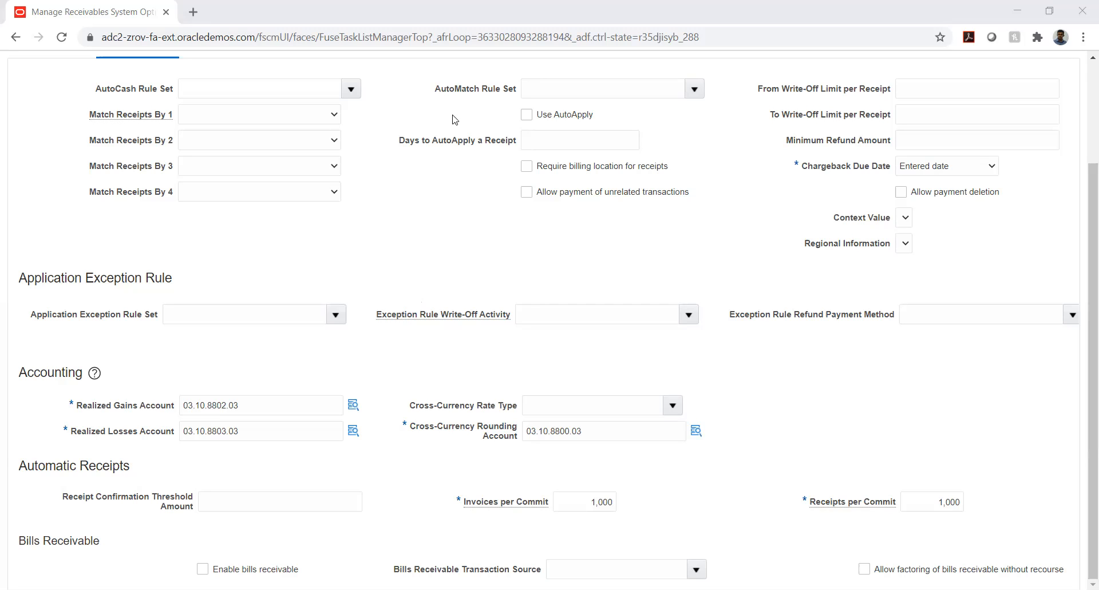
scroll(902, 156, up, 3)
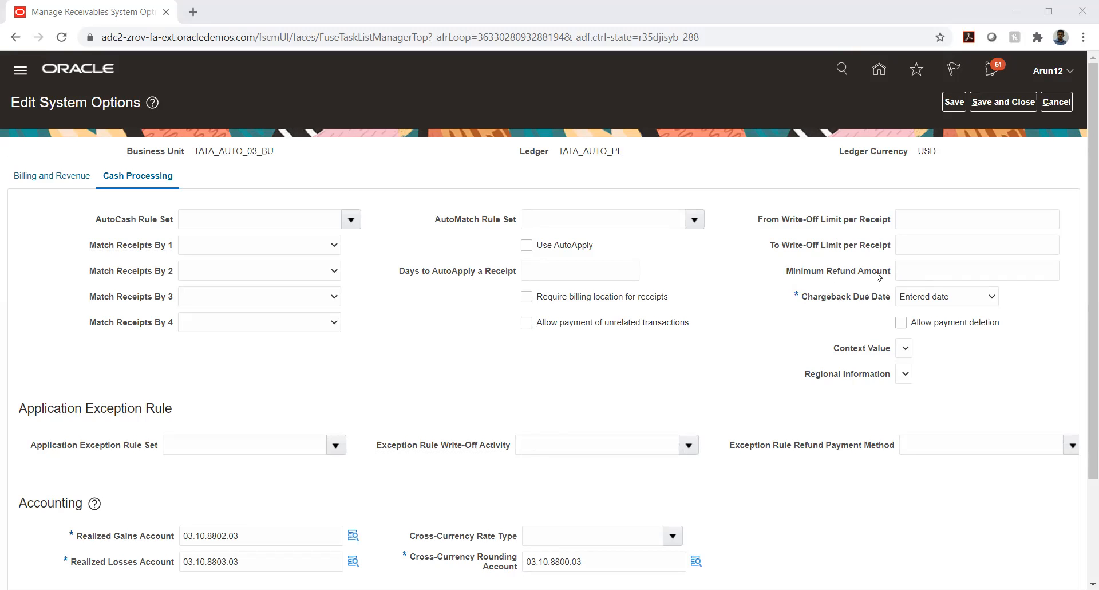
Save and close the system options, then return to the TATA PROJECT task list.
click(1001, 103)
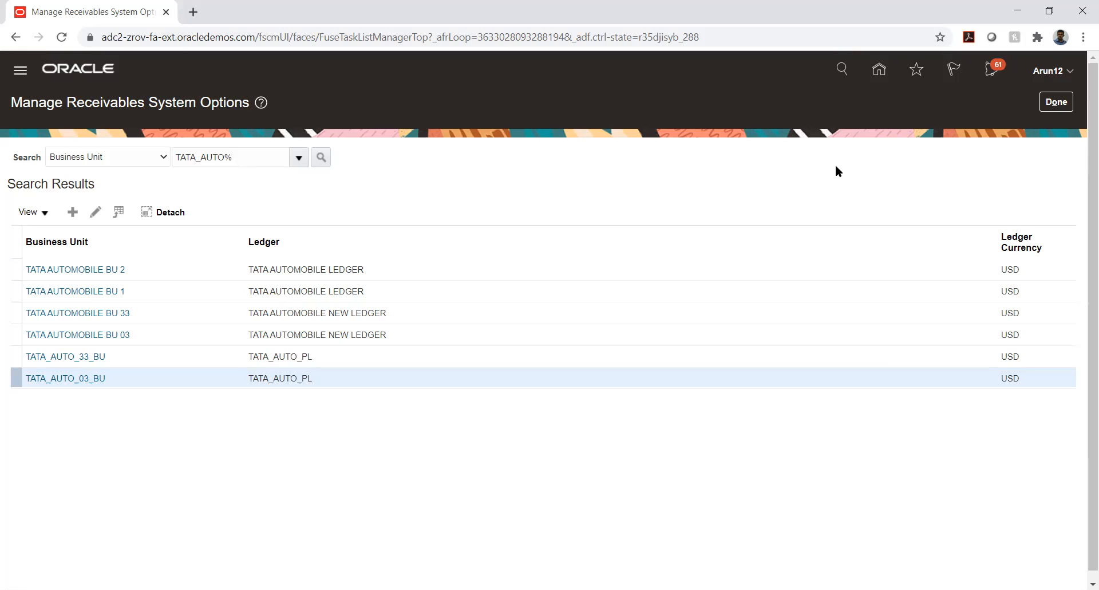
click(1057, 103)
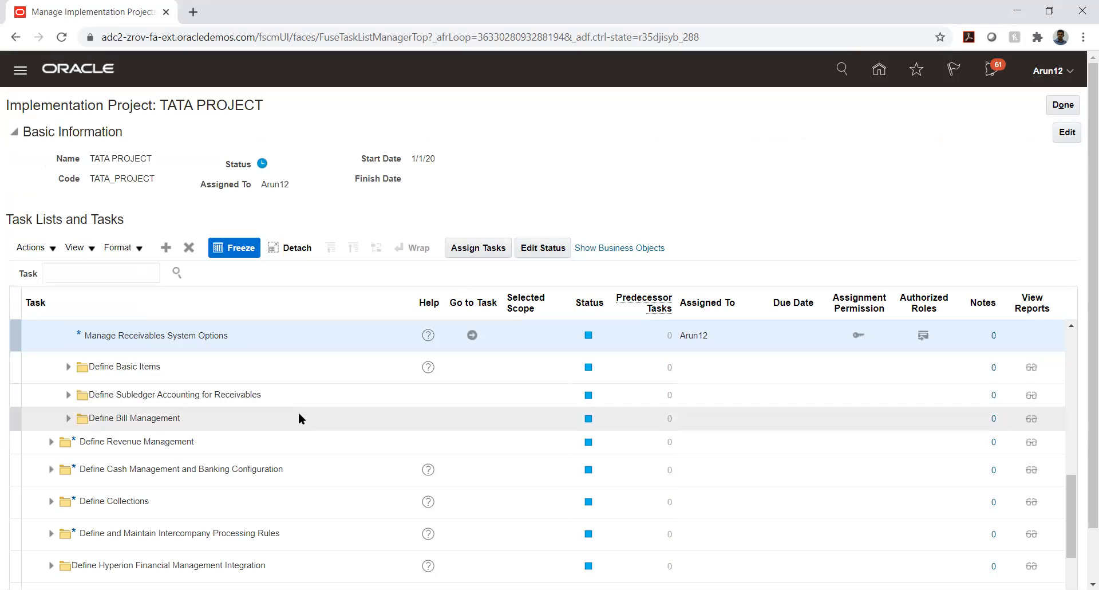
Expand Define Common Accounts Receivable Configuration and open Manage Receivables Activities.
scroll(297, 411, up, 3)
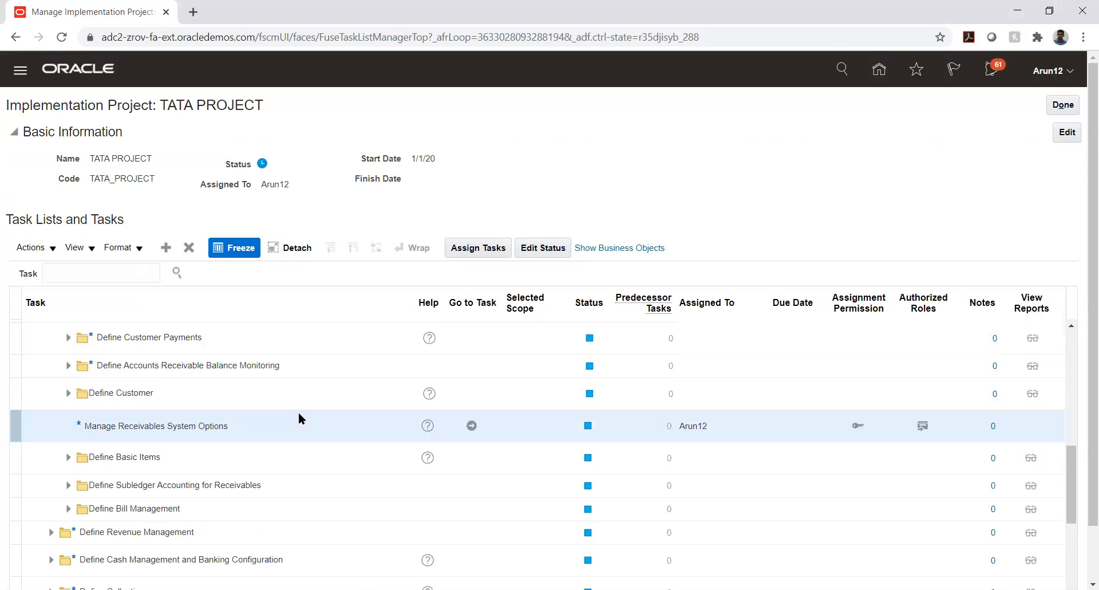
scroll(299, 414, up, 5)
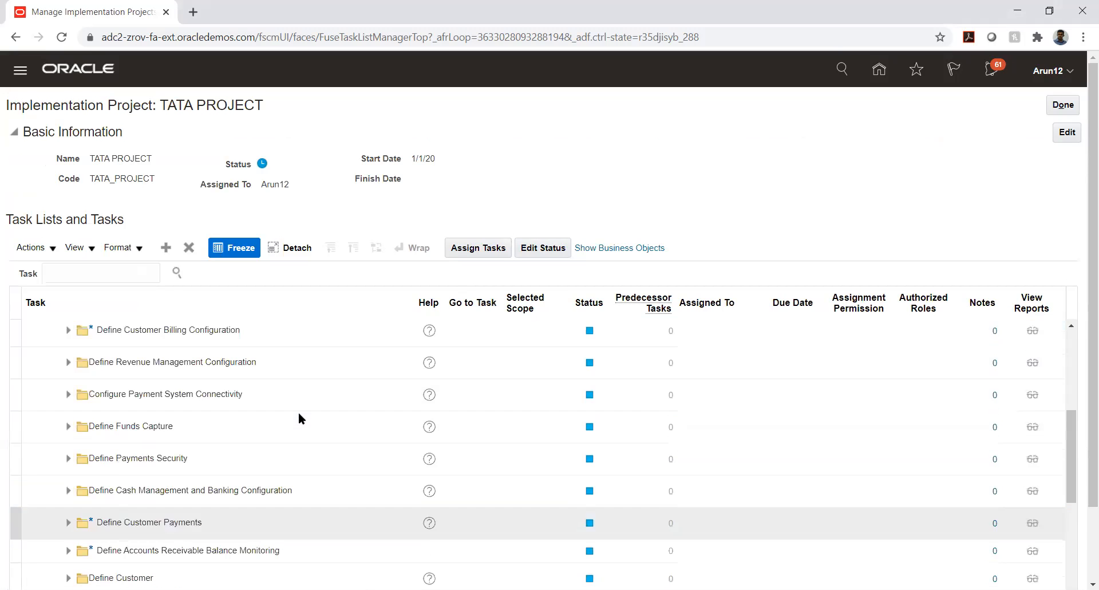
scroll(299, 418, up, 5)
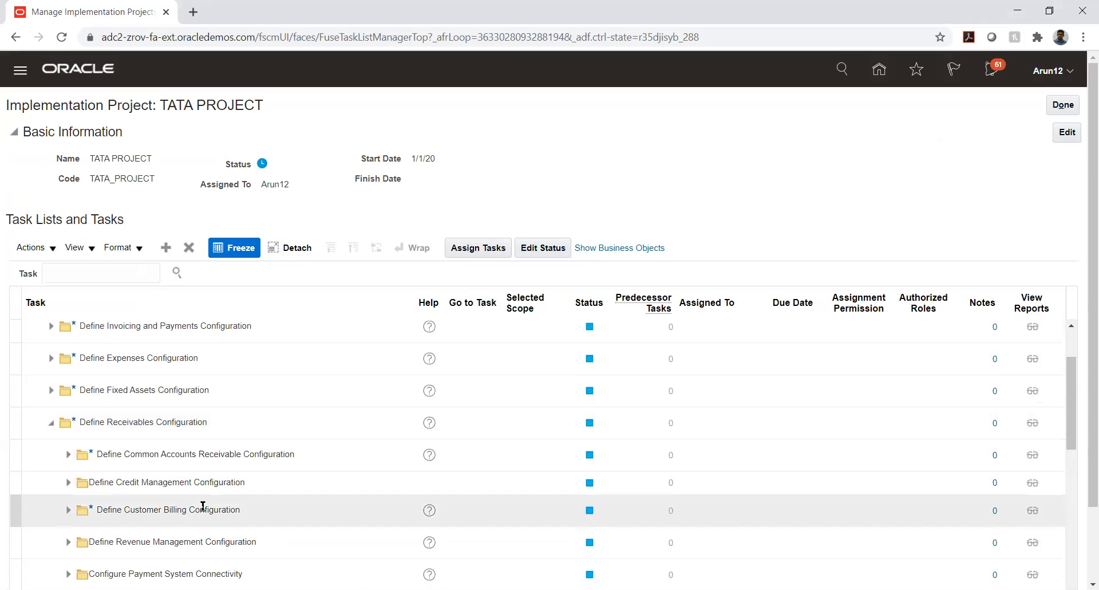
scroll(183, 504, down, 3)
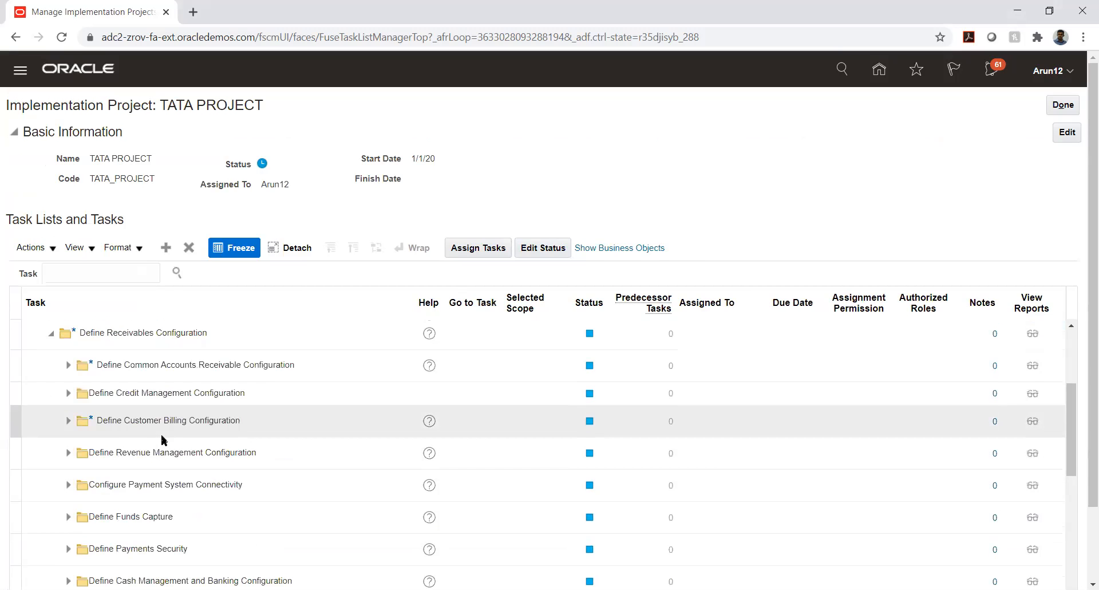
click(68, 365)
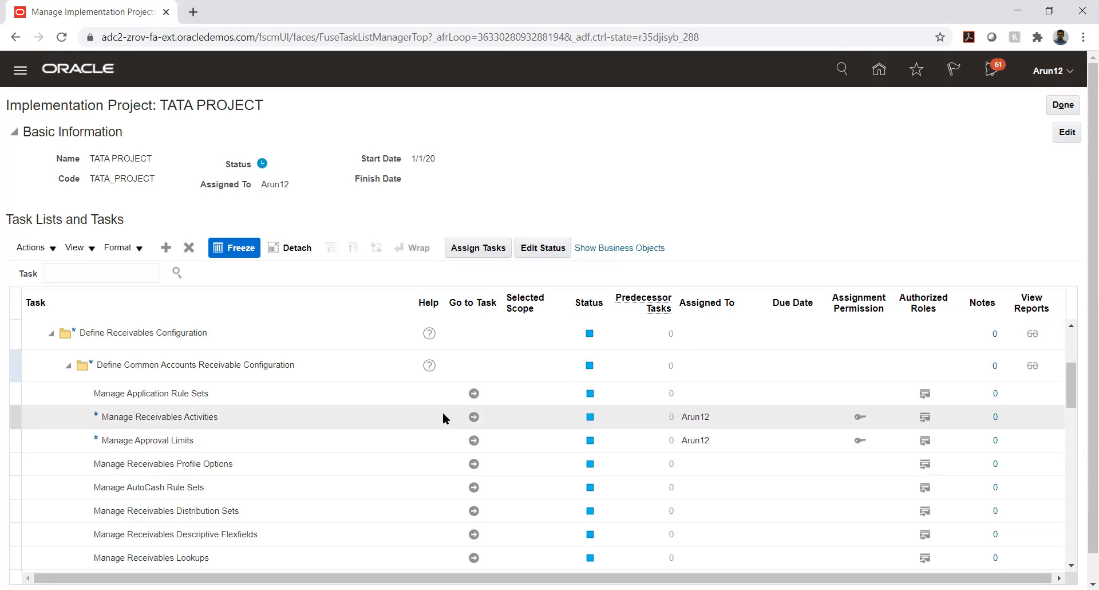
click(475, 418)
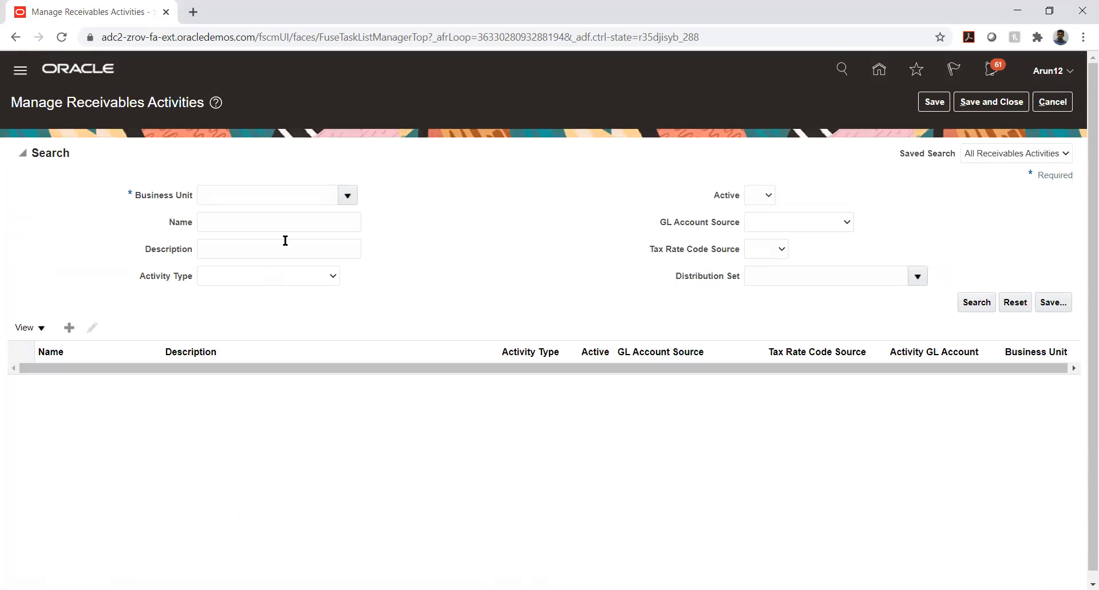
Enter 'TS' in the Business Unit field and pick TS_01_BU from the lookup.
click(324, 195)
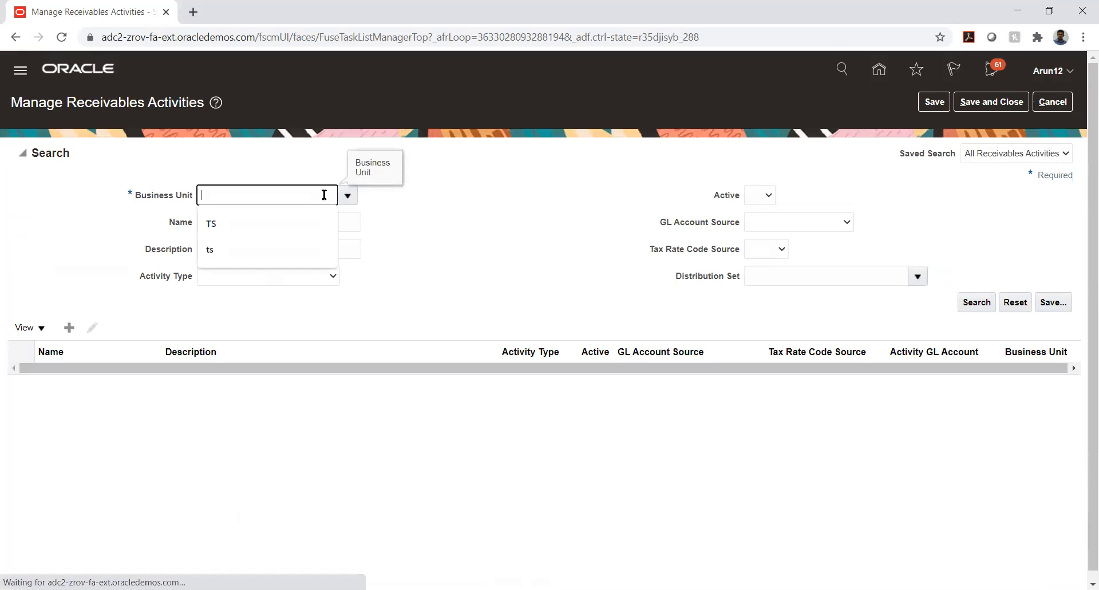
text(TATA_A)
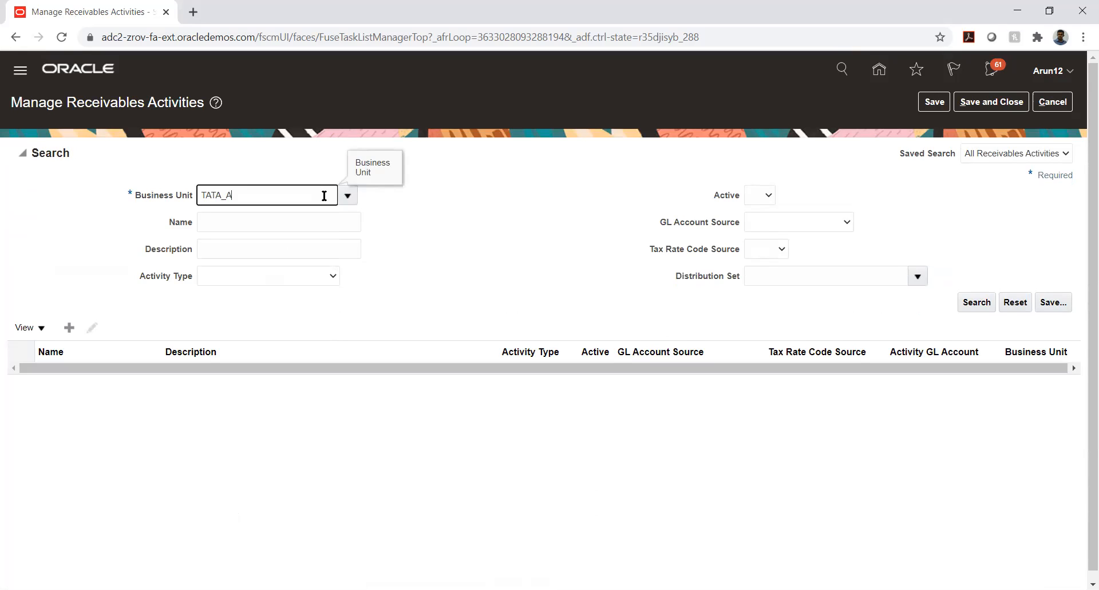
key(BackSpace)
key(BackSpace)
key(BackSpace)
key(BackSpace)
key(BackSpace)
key(BackSpace)
text(TS)
key(Tab)
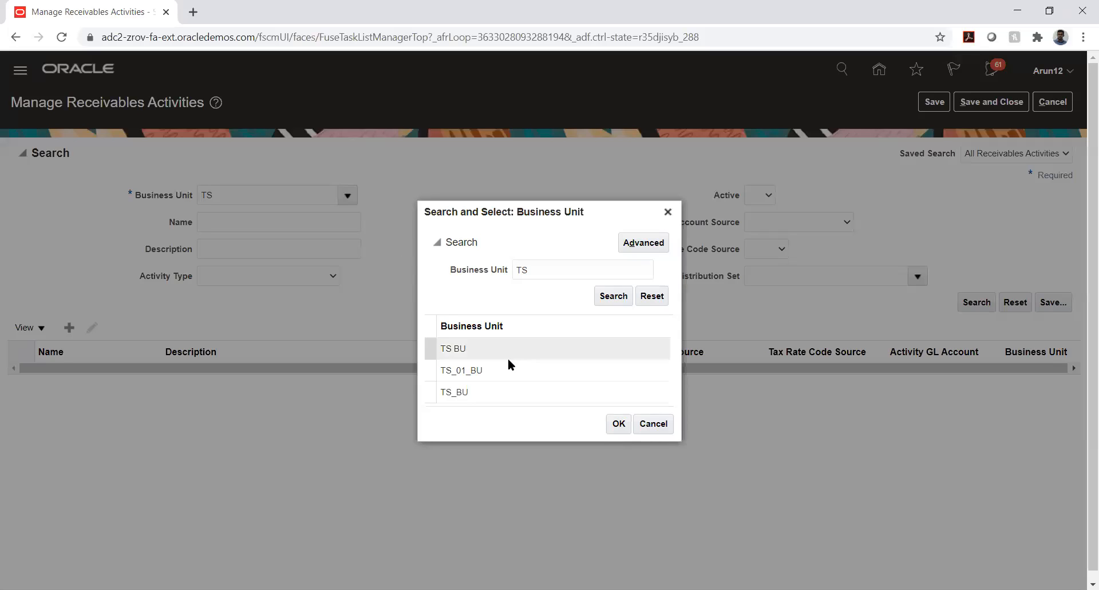
click(499, 370)
click(619, 423)
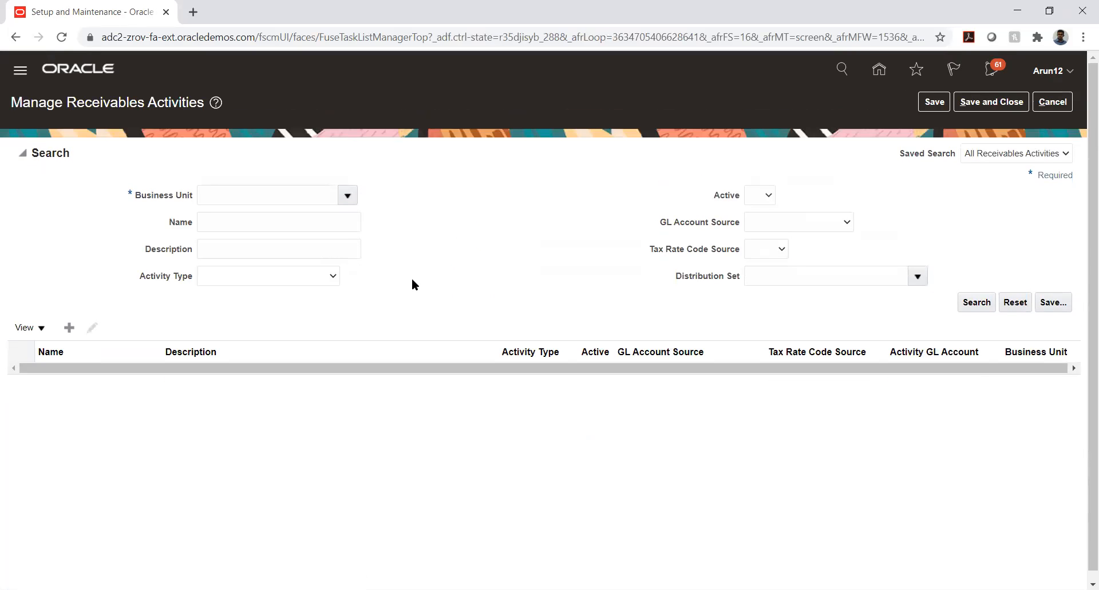
Open the full Business Unit search and filter it by 'TS'.
click(348, 197)
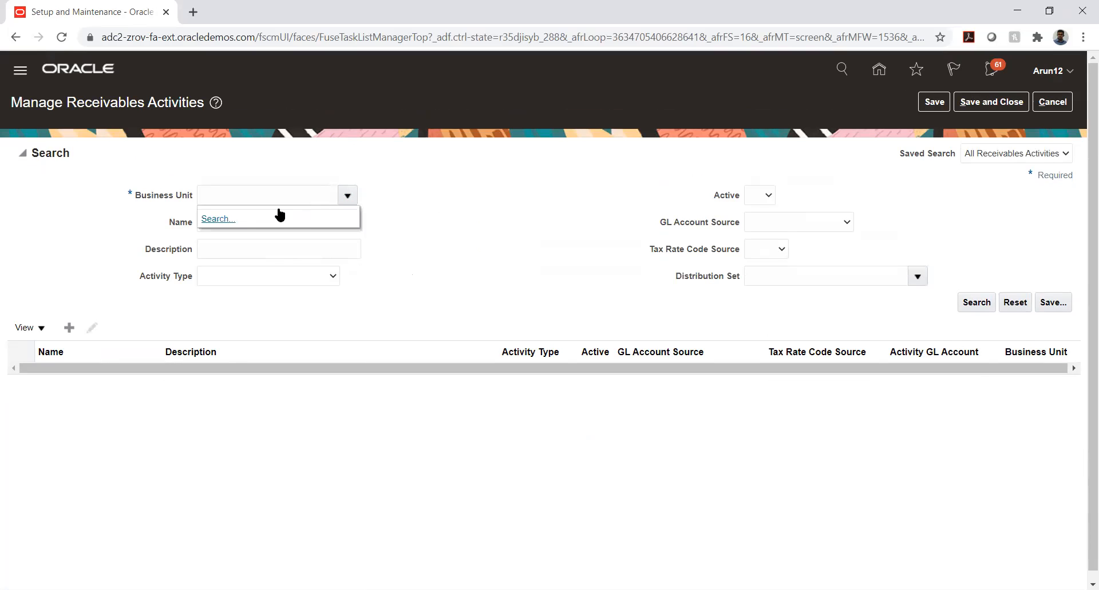
click(221, 219)
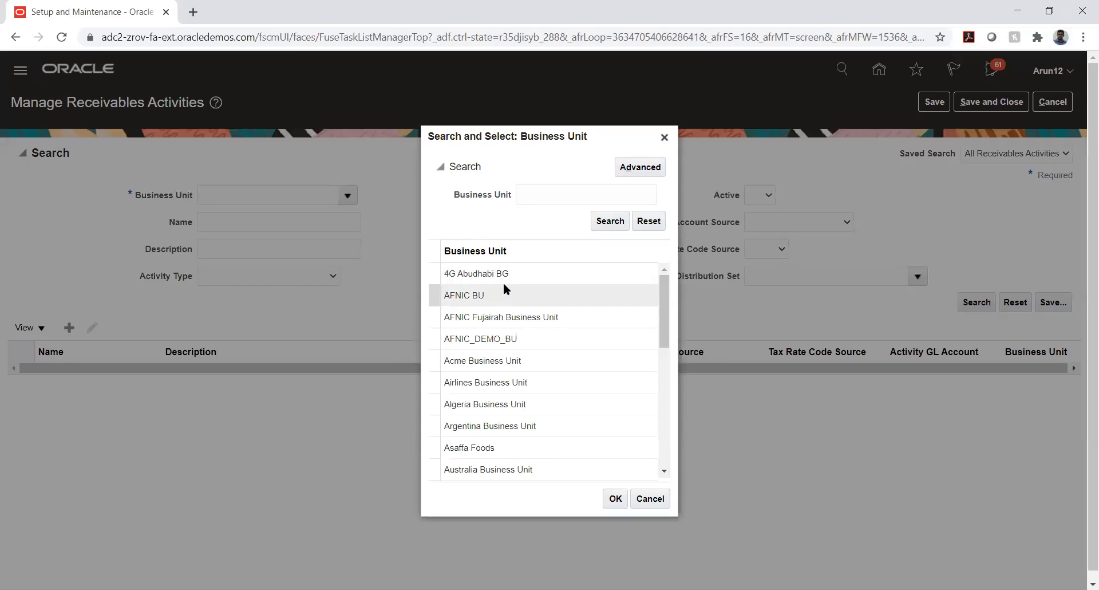
click(528, 196)
text(T)
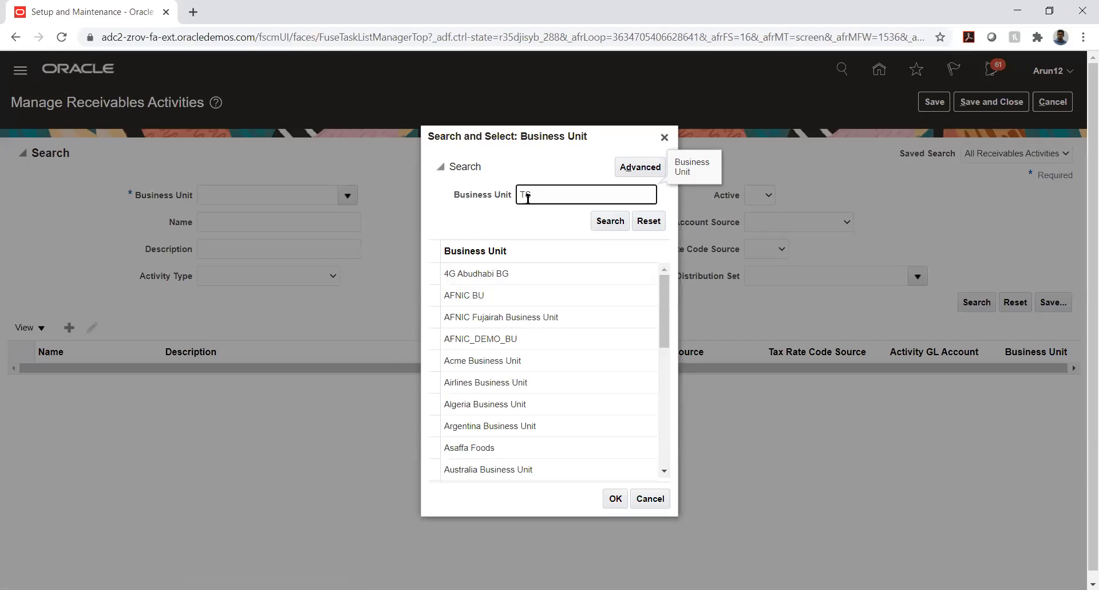
text(S)
key(Return)
Clear the filter to list all business units, then choose TATA_AUTO_03_BU.
double_click(556, 296)
key(BackSpace)
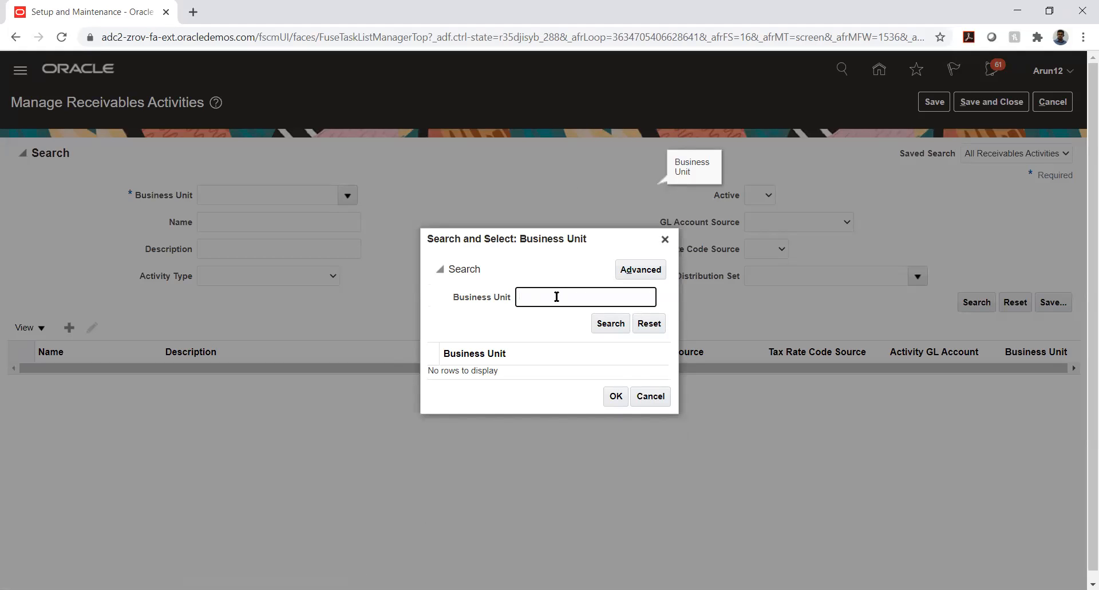
key(Return)
scroll(548, 321, down, 5)
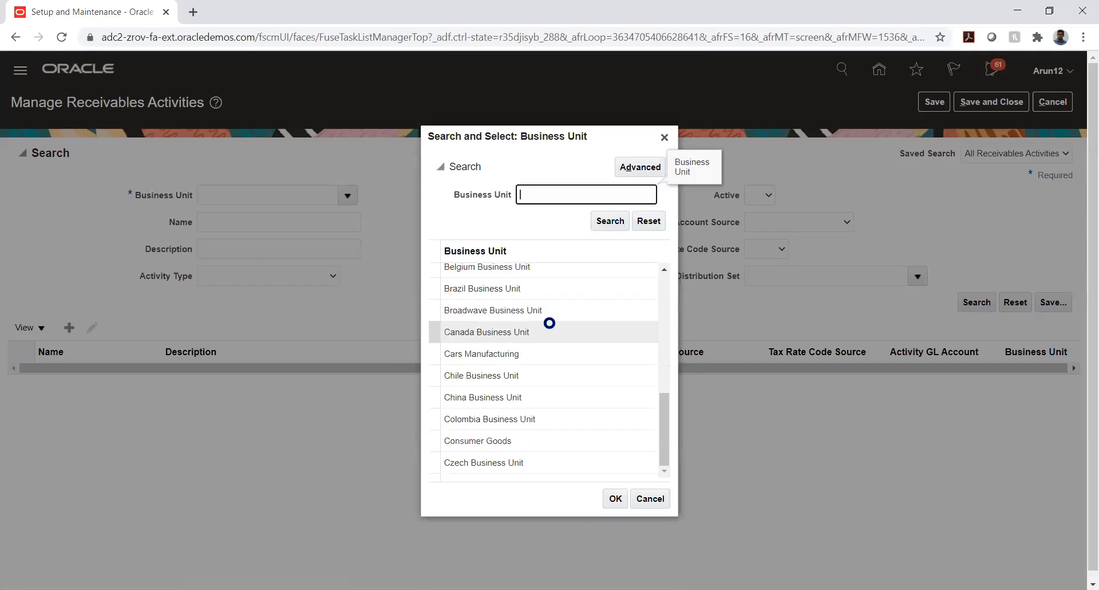
scroll(549, 324, down, 6)
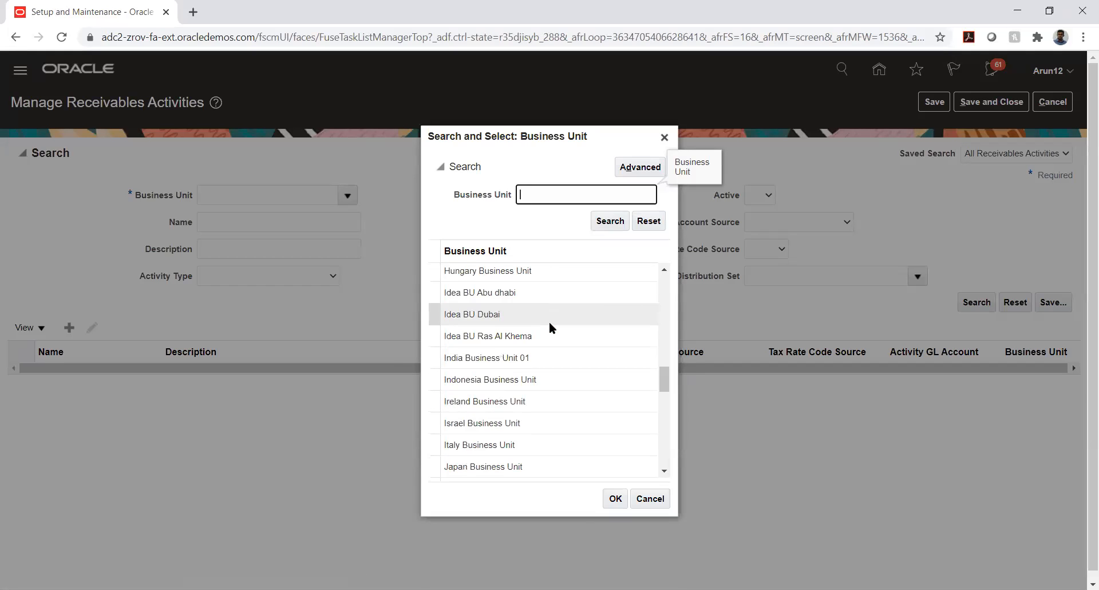
scroll(551, 325, down, 5)
scroll(549, 323, down, 10)
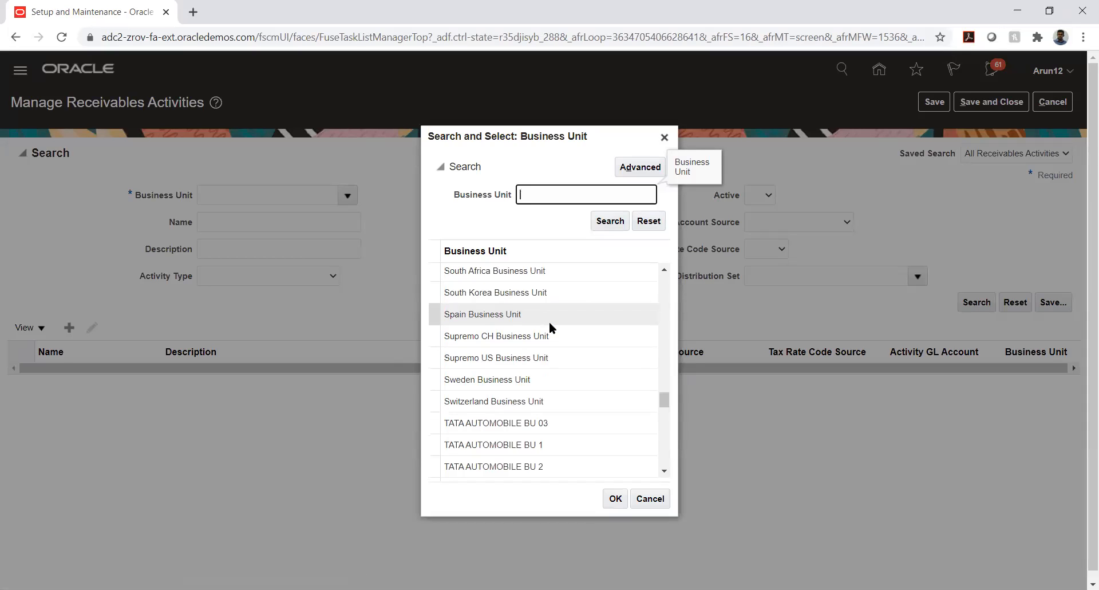
scroll(550, 323, down, 6)
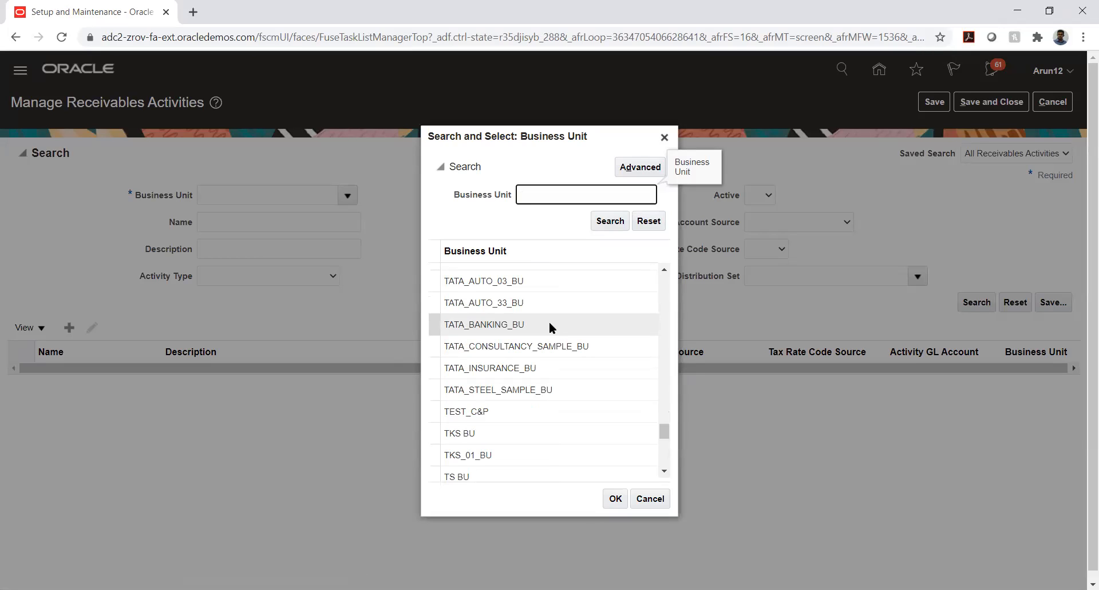
click(517, 280)
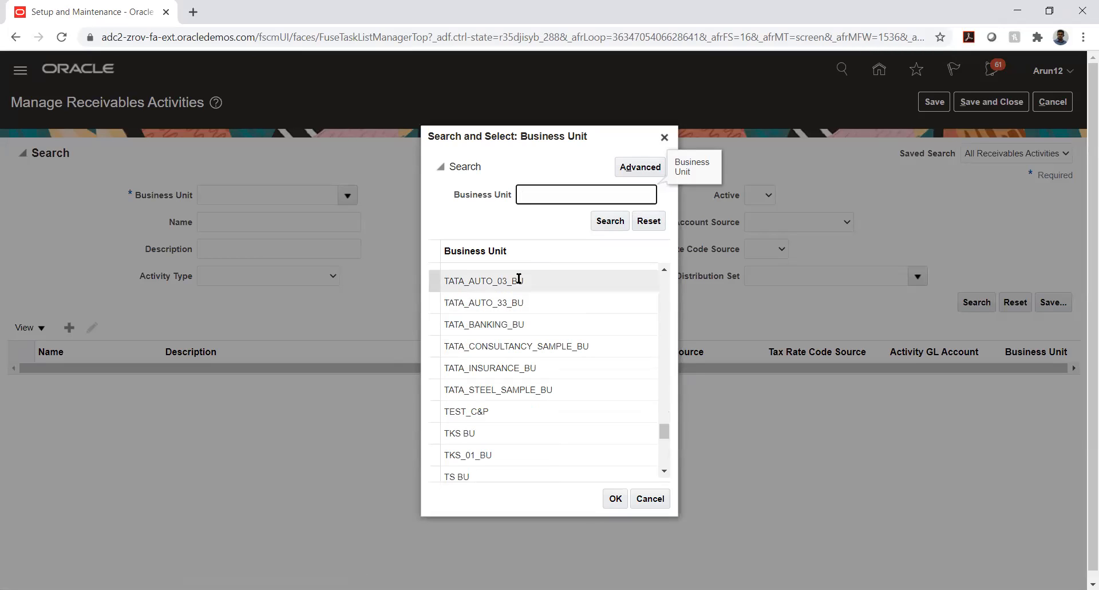
click(613, 500)
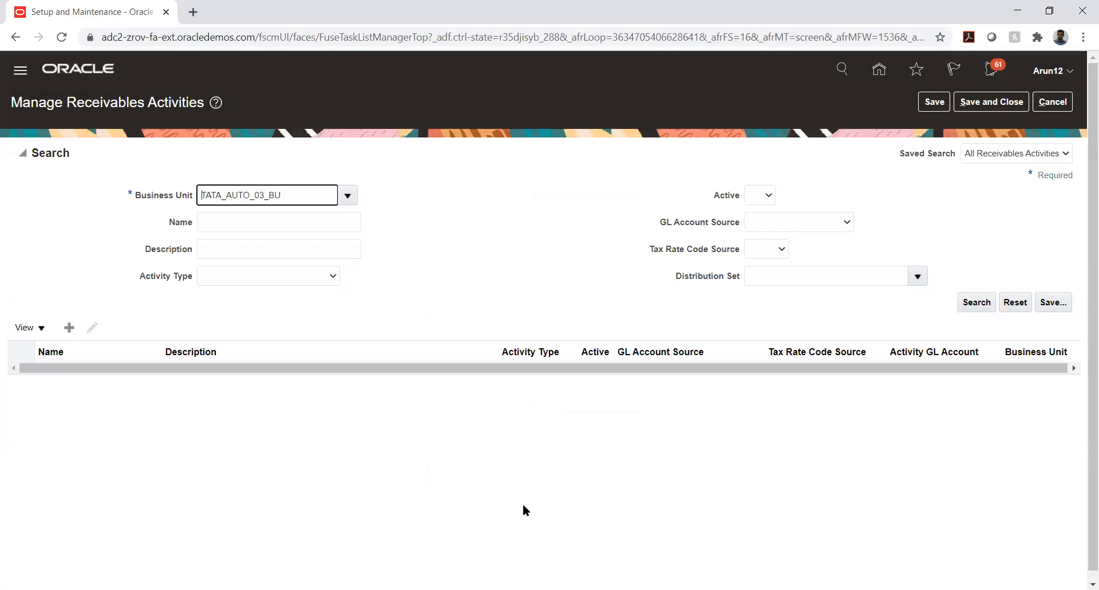
Search TATA_AUTO_03_BU's receivables activities and open the TATA_AUTO_03_ED earned discount activity.
click(981, 301)
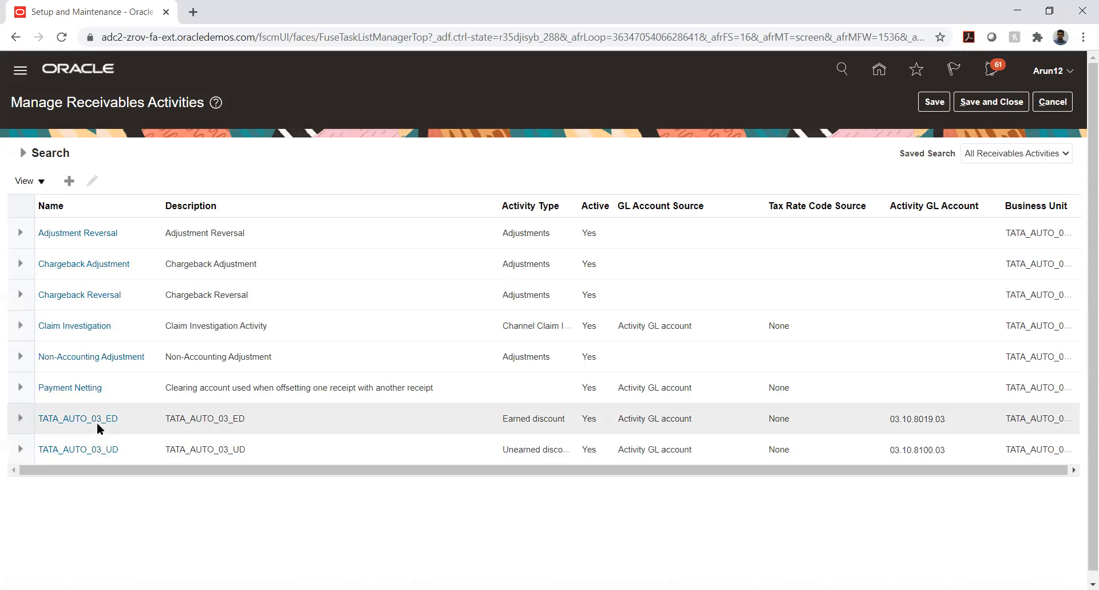
click(97, 423)
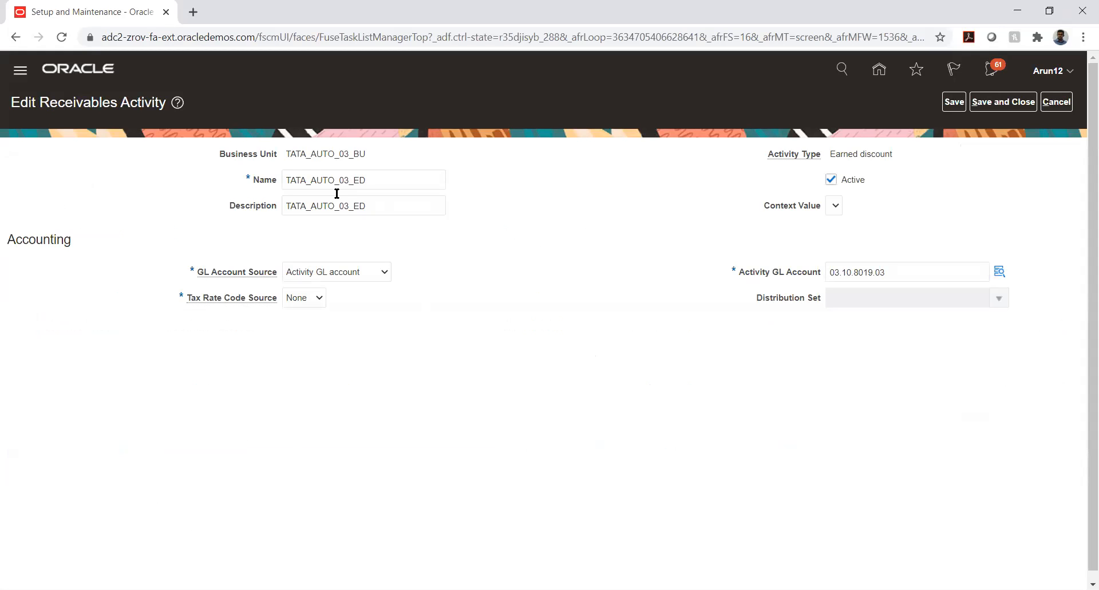
drag(288, 179, 378, 177)
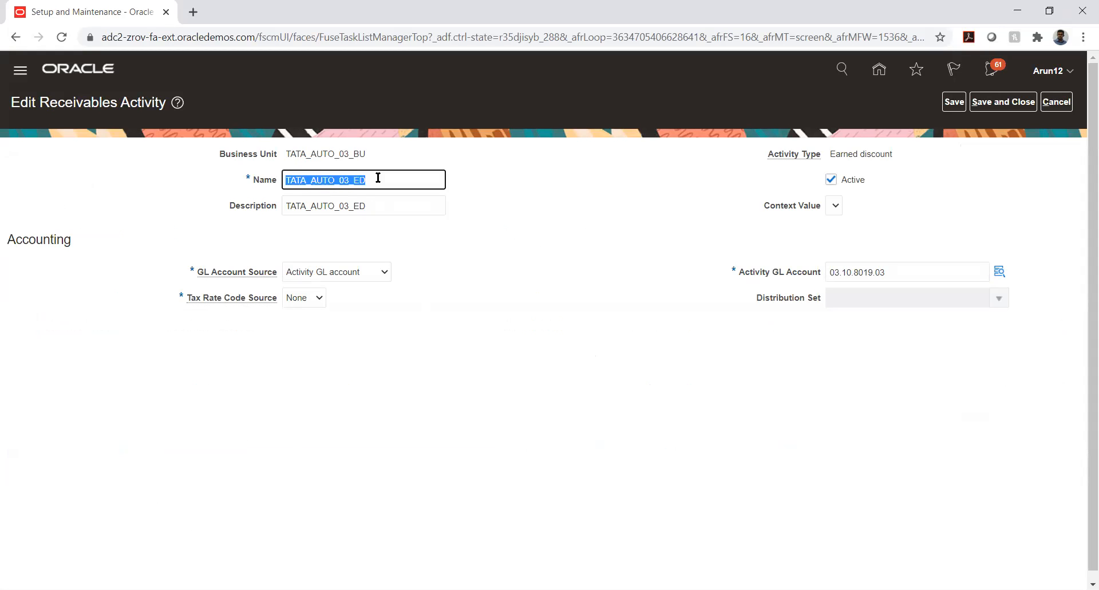
click(644, 290)
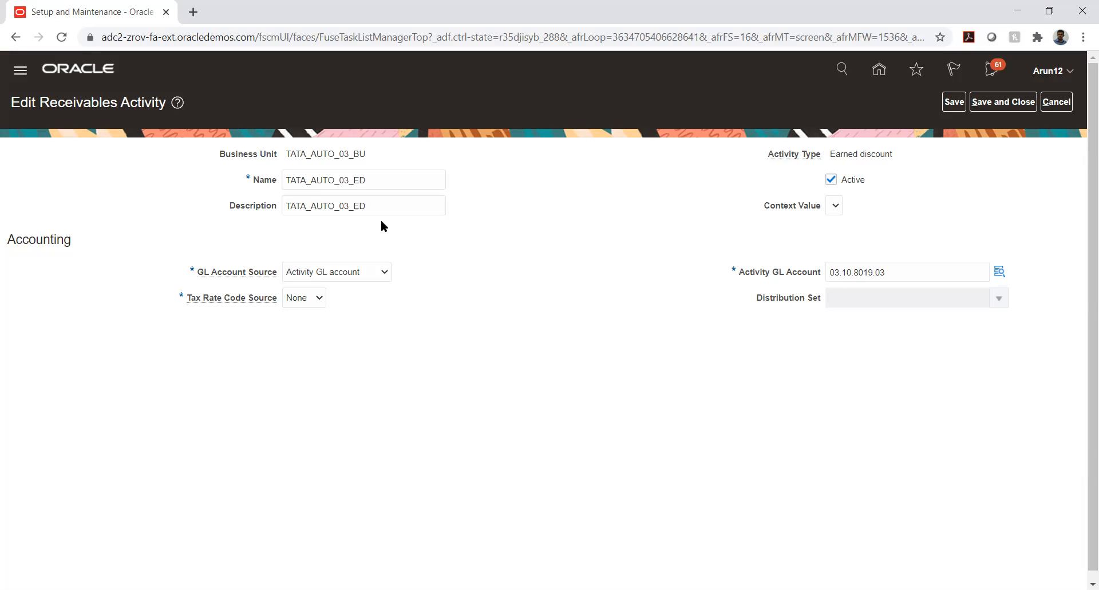
drag(41, 98, 169, 99)
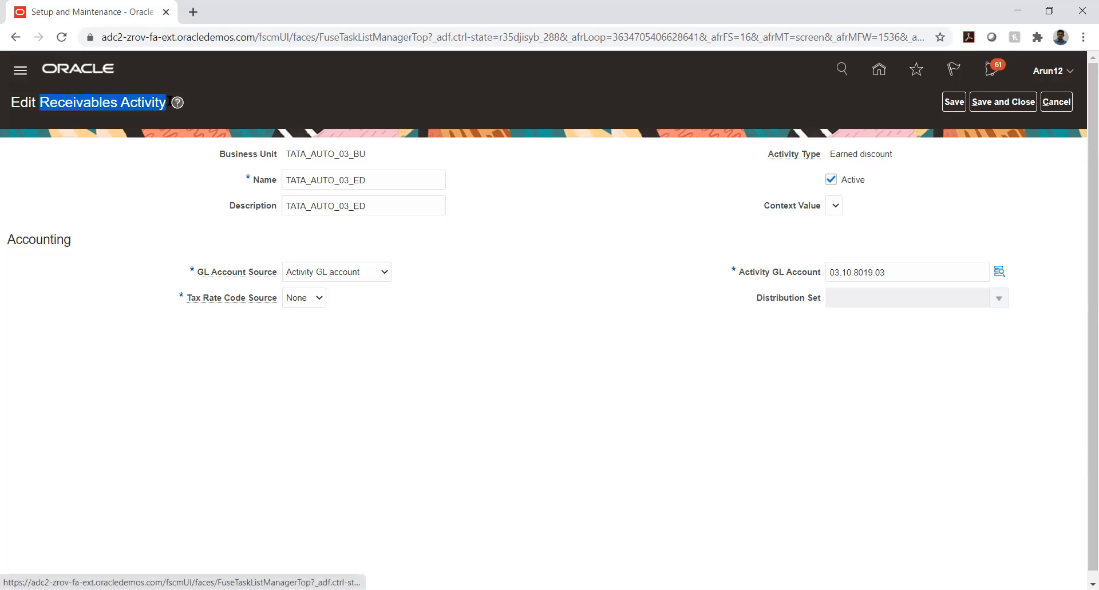
click(667, 229)
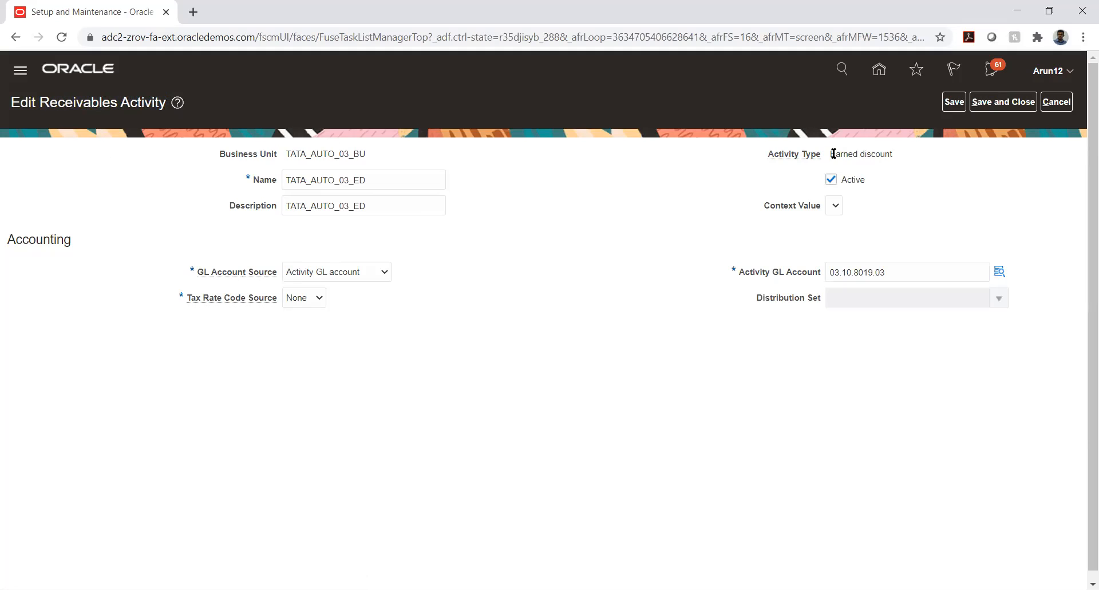
drag(830, 154, 899, 153)
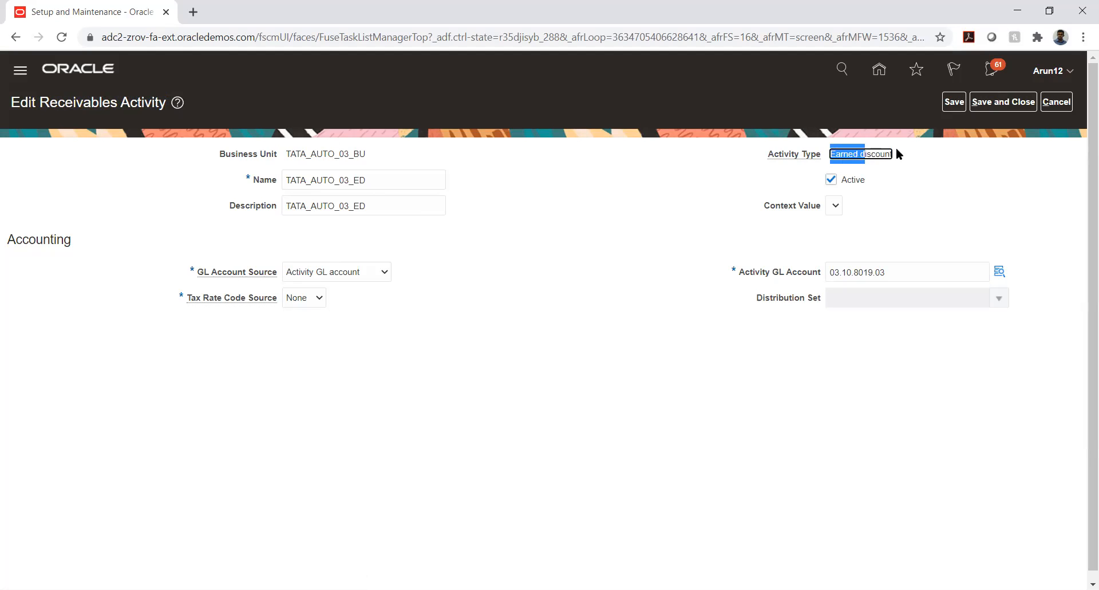
click(956, 174)
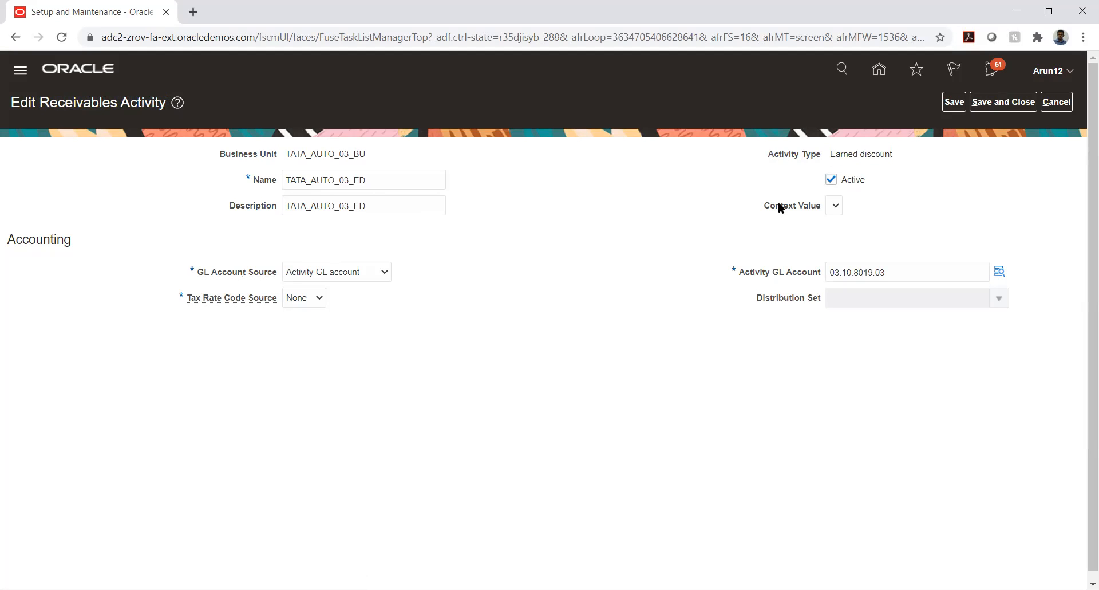
click(332, 273)
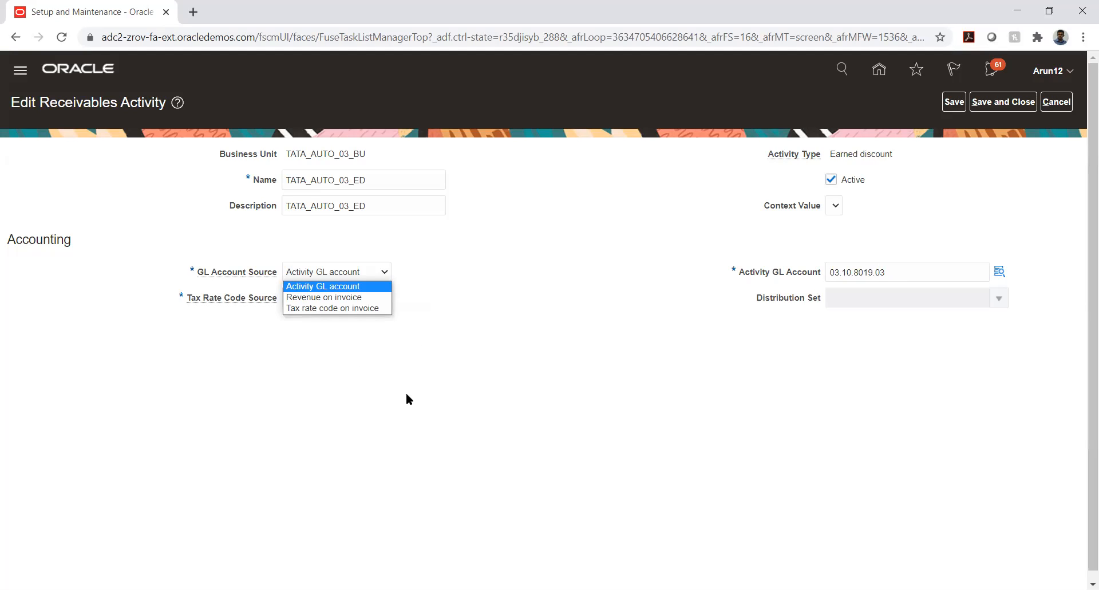
click(536, 328)
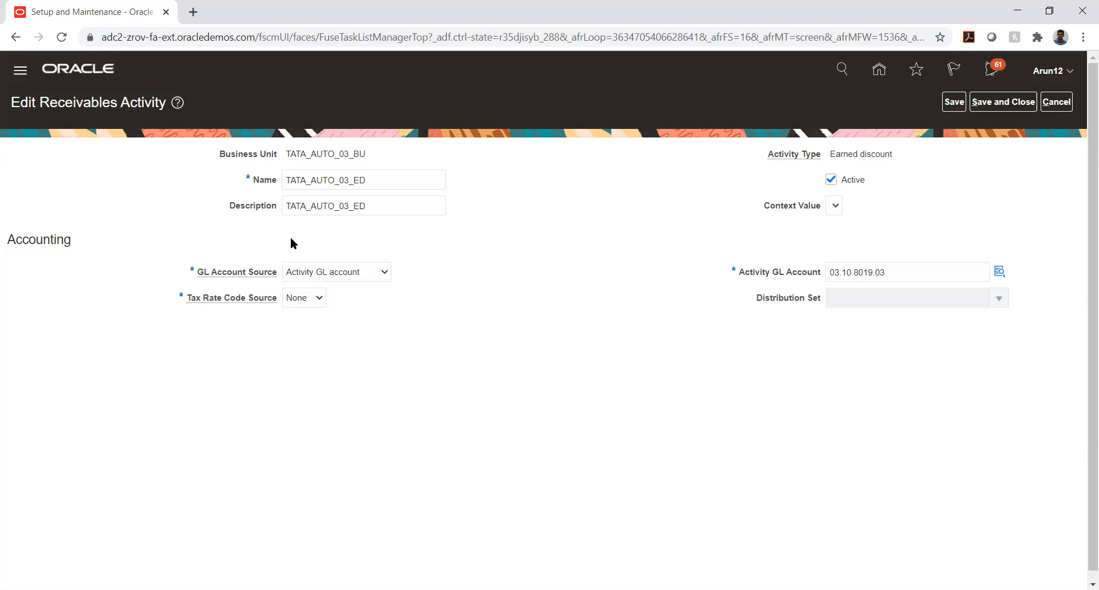
mouse_move(266, 276)
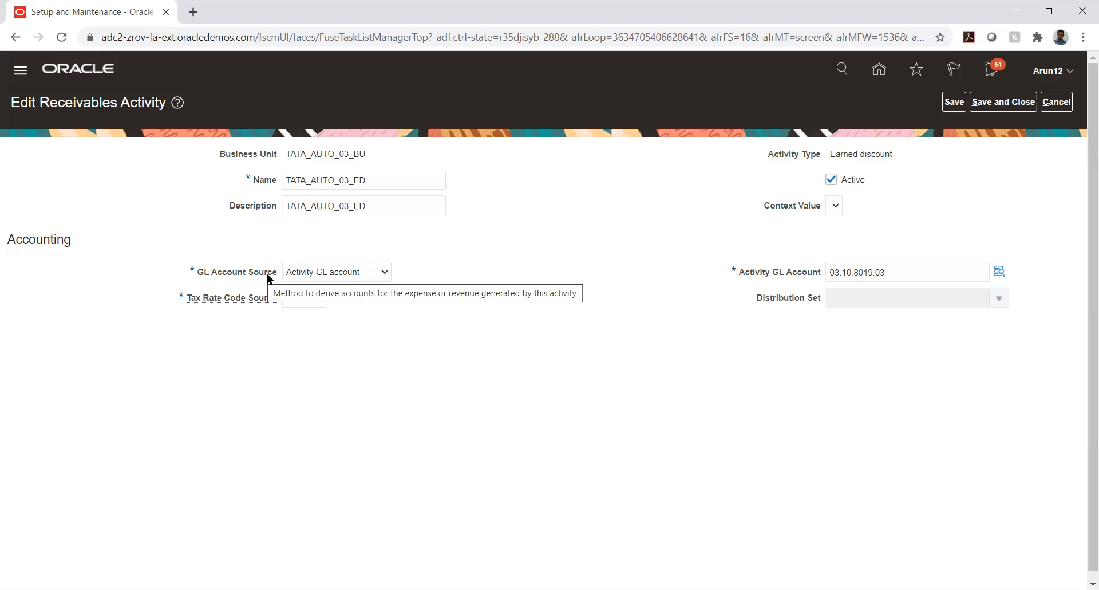
click(364, 271)
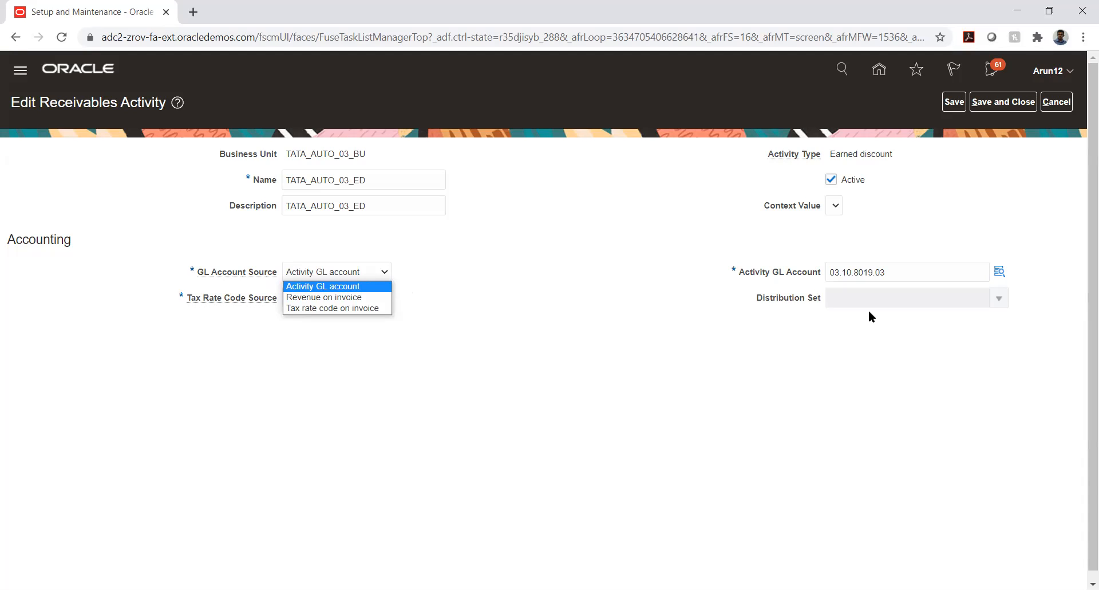
click(497, 307)
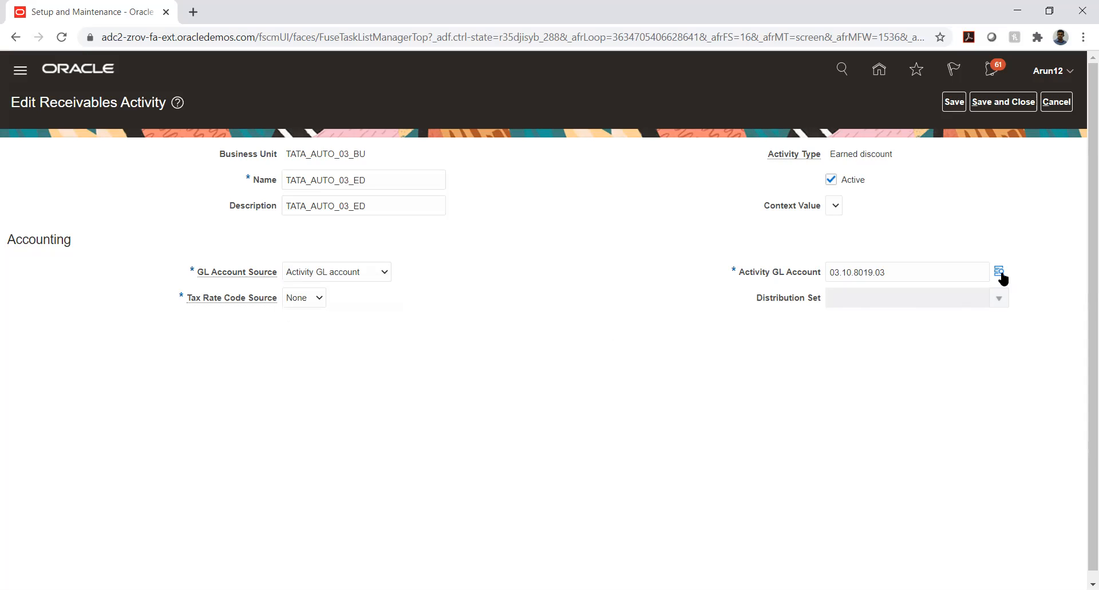
mouse_move(1001, 273)
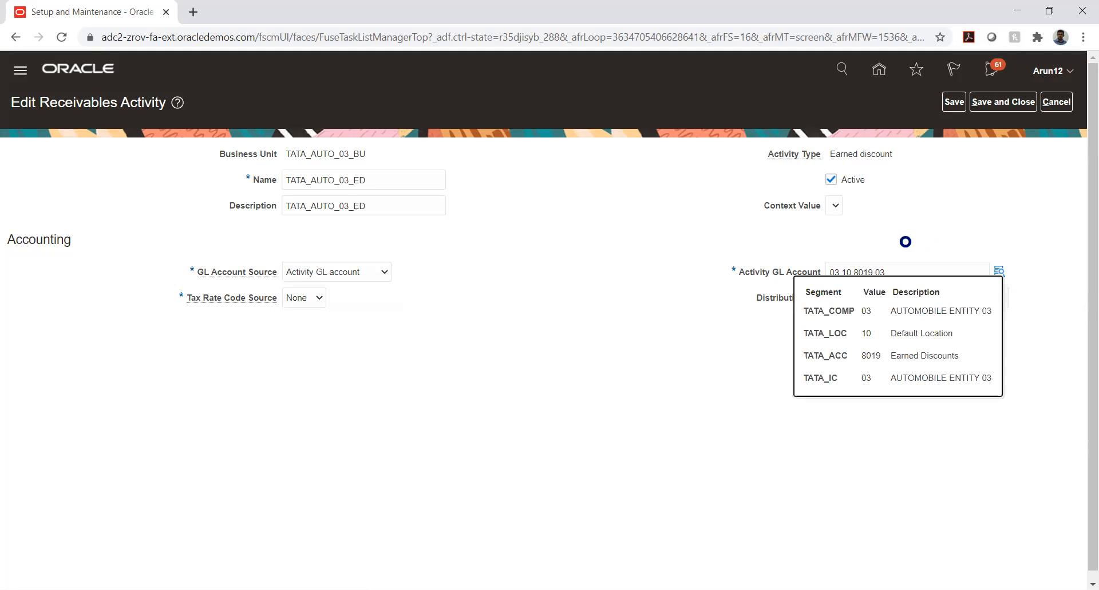
click(904, 355)
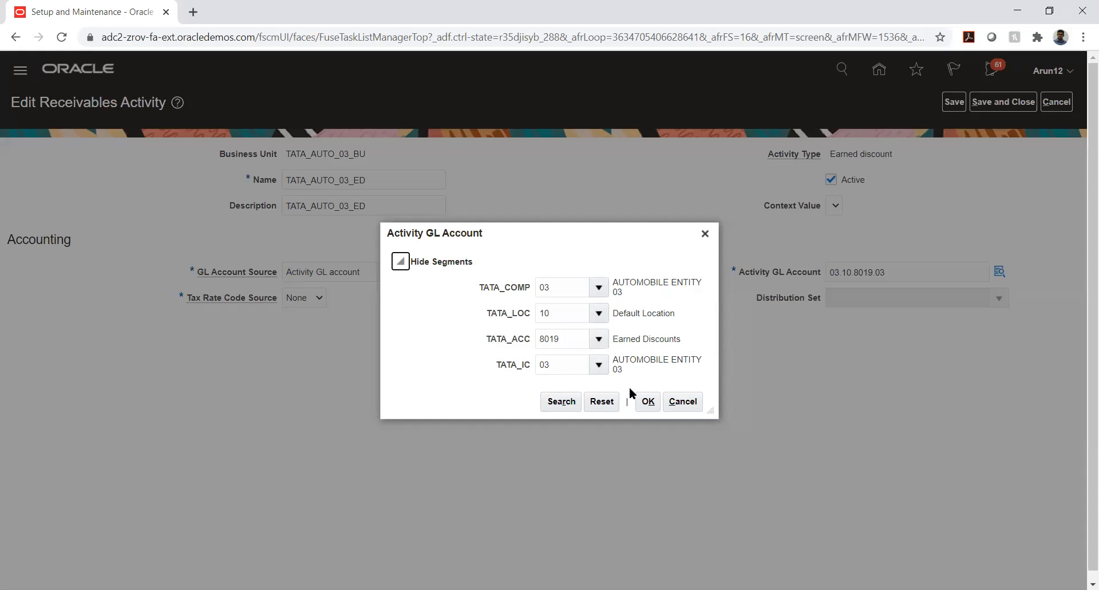
click(648, 401)
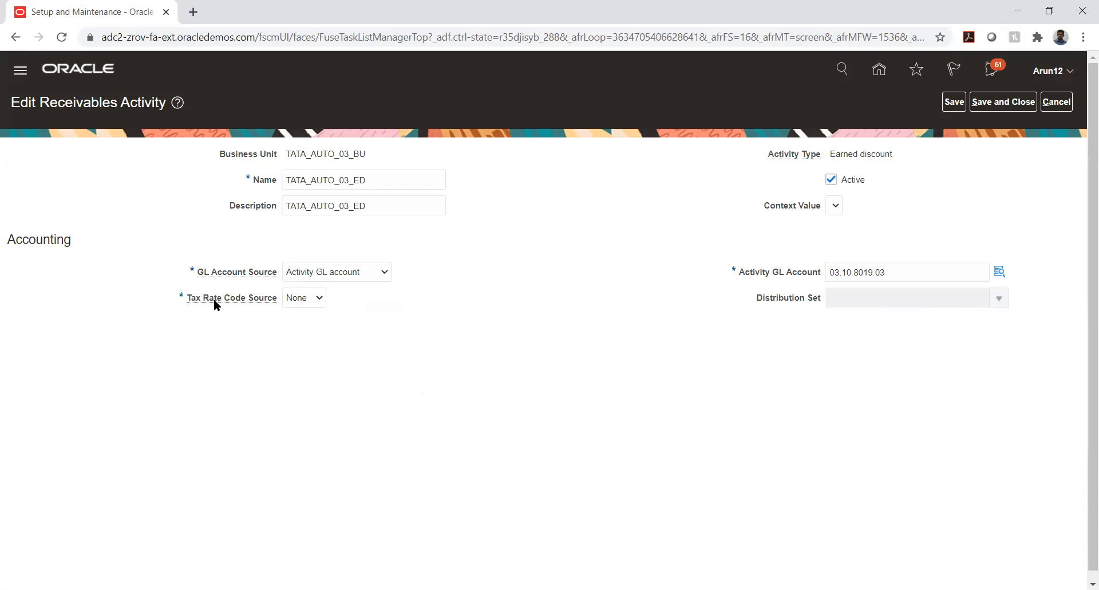
click(308, 300)
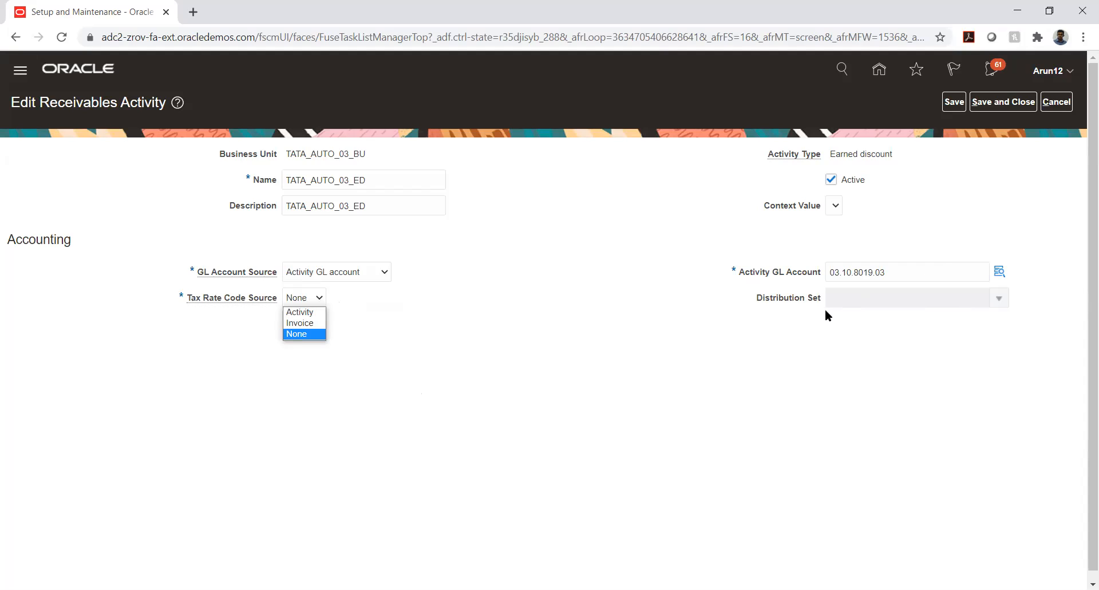
click(497, 265)
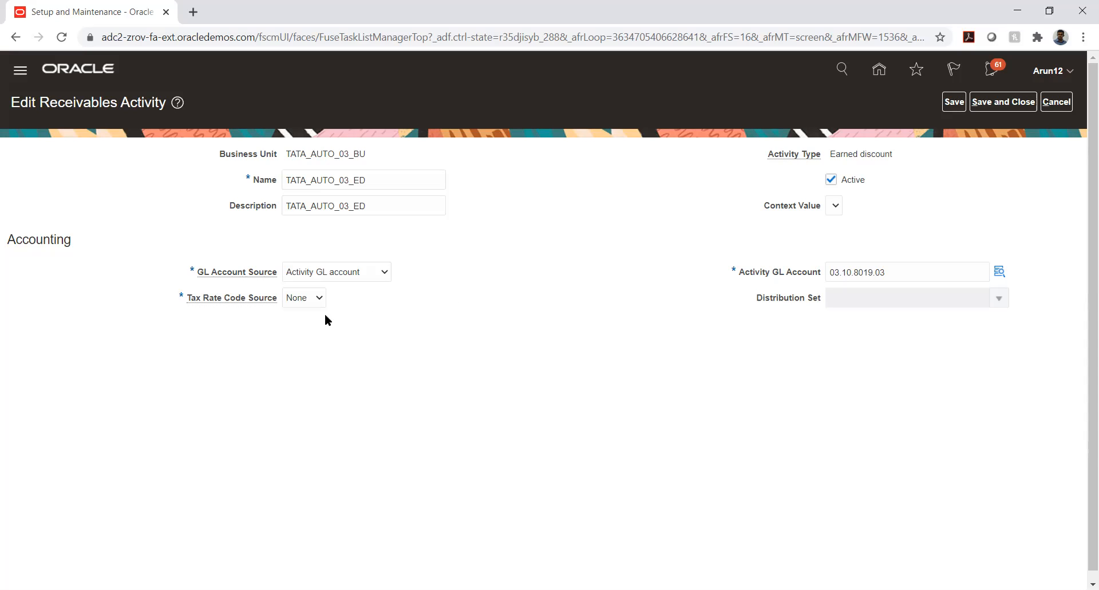
click(301, 300)
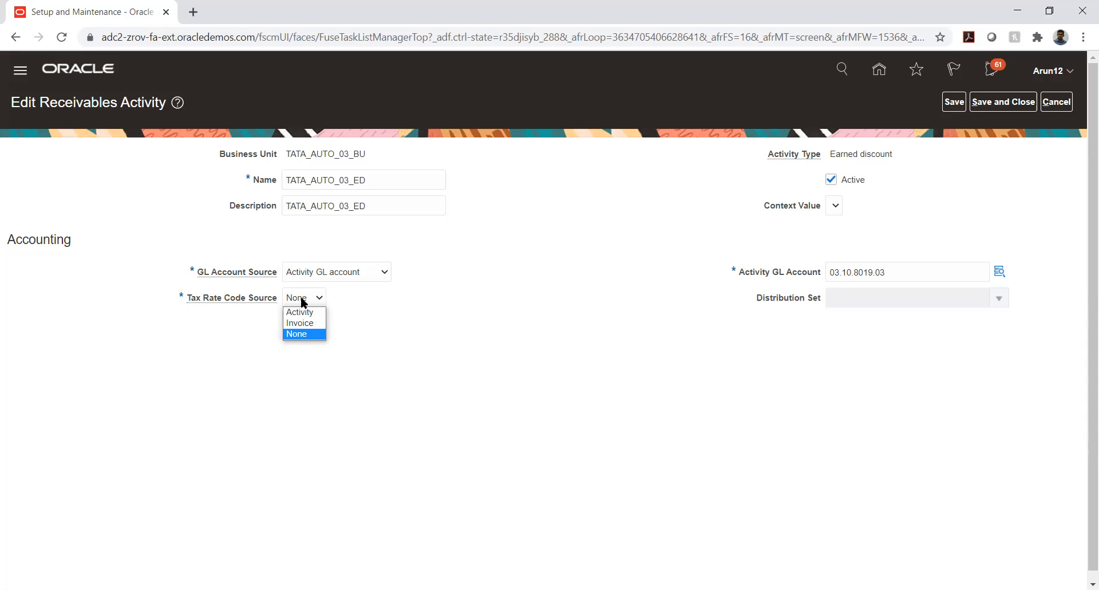
click(301, 312)
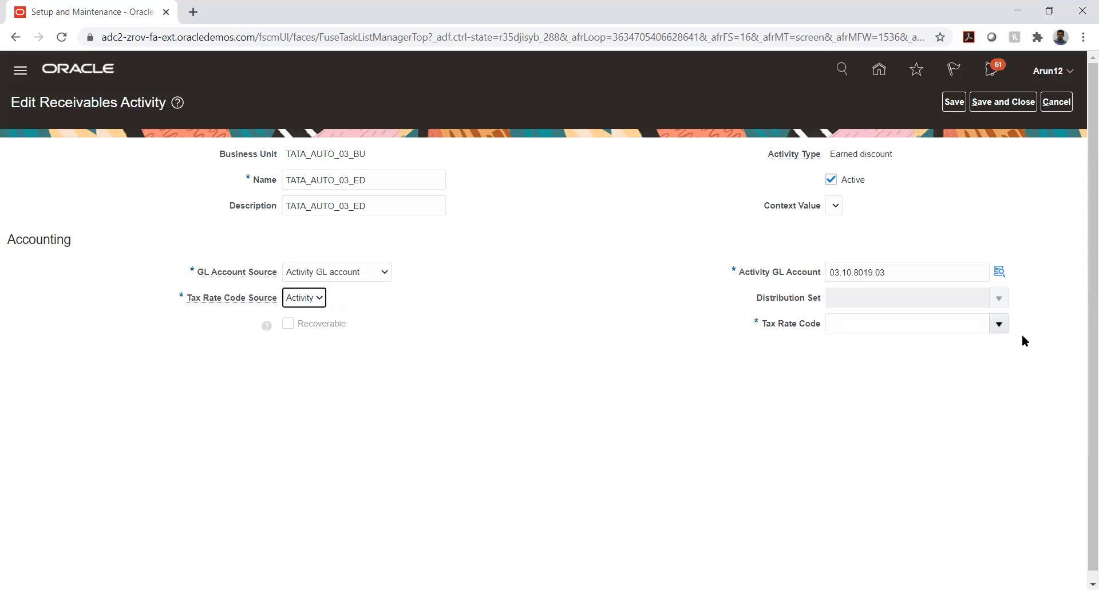
click(999, 323)
click(785, 347)
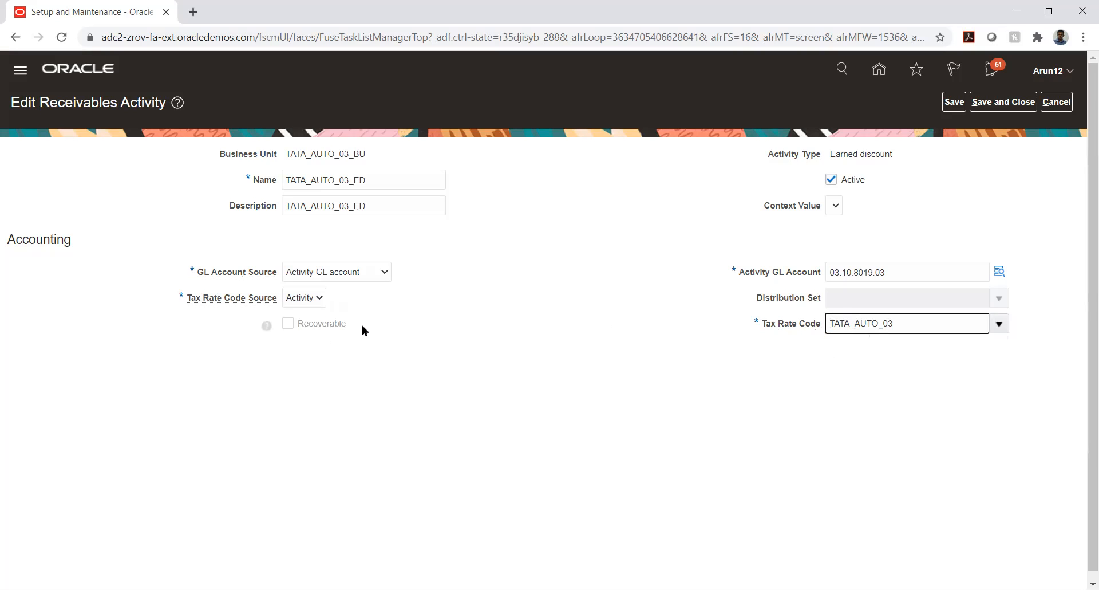
click(306, 305)
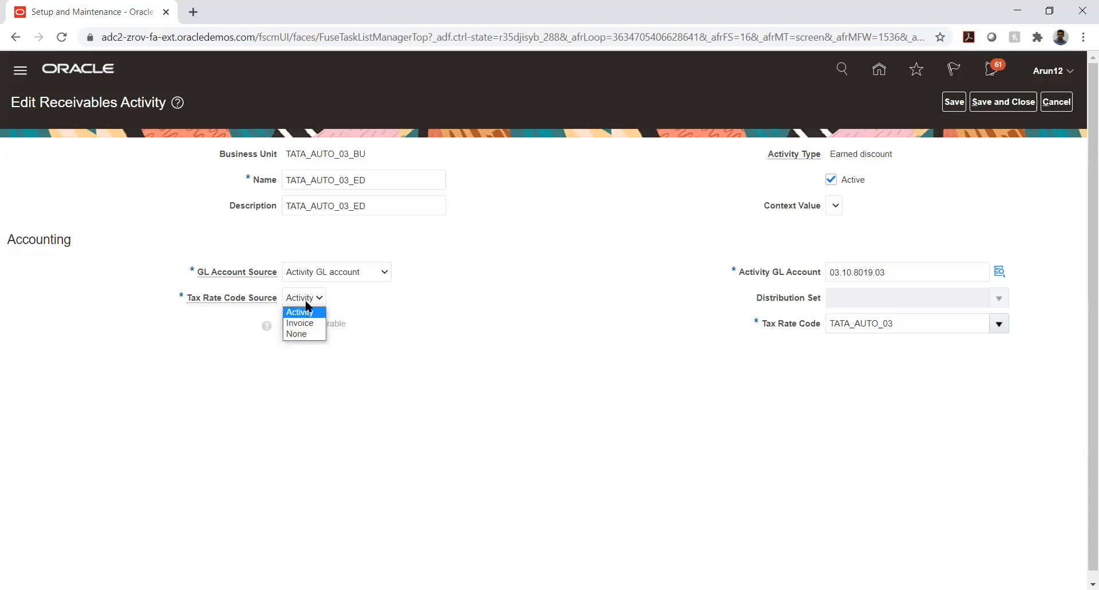
click(303, 335)
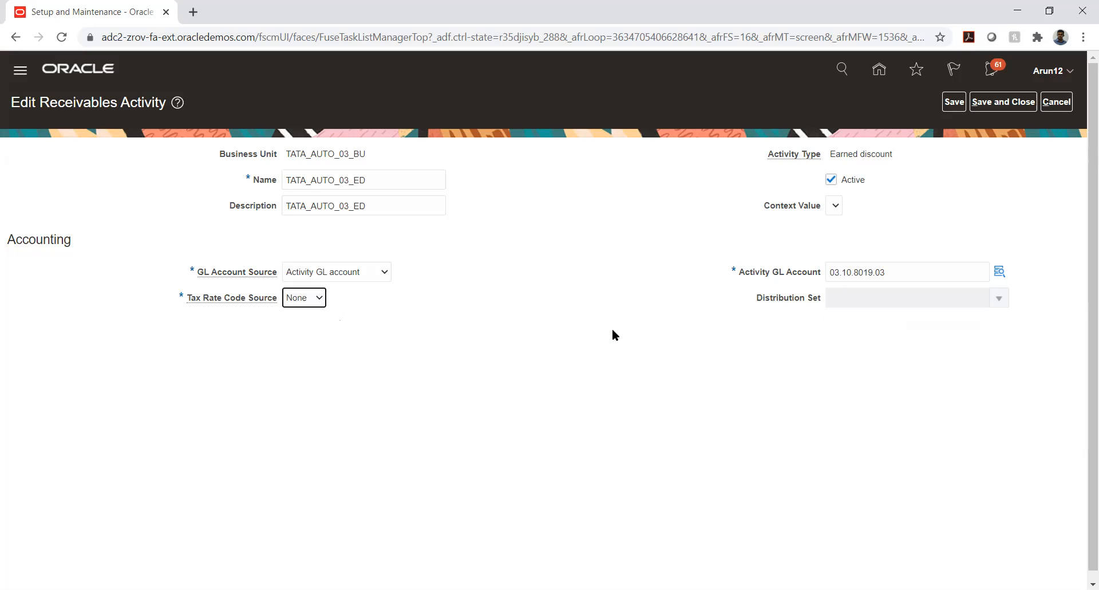
click(532, 311)
Save TATA_AUTO_03_ED, start a new receivables activity, and list the activity types.
click(1006, 106)
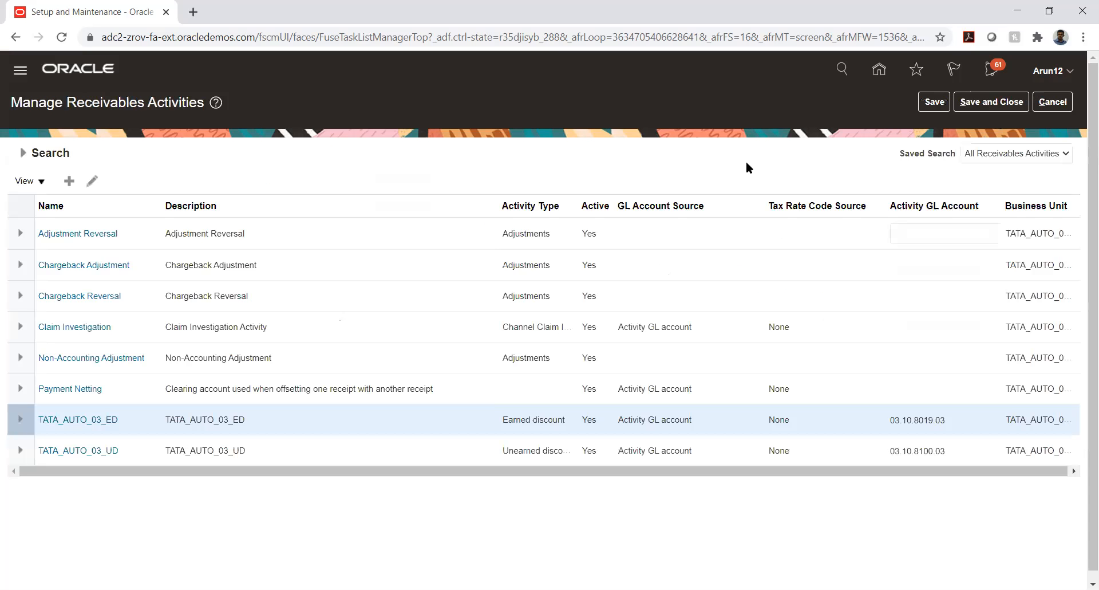
click(69, 181)
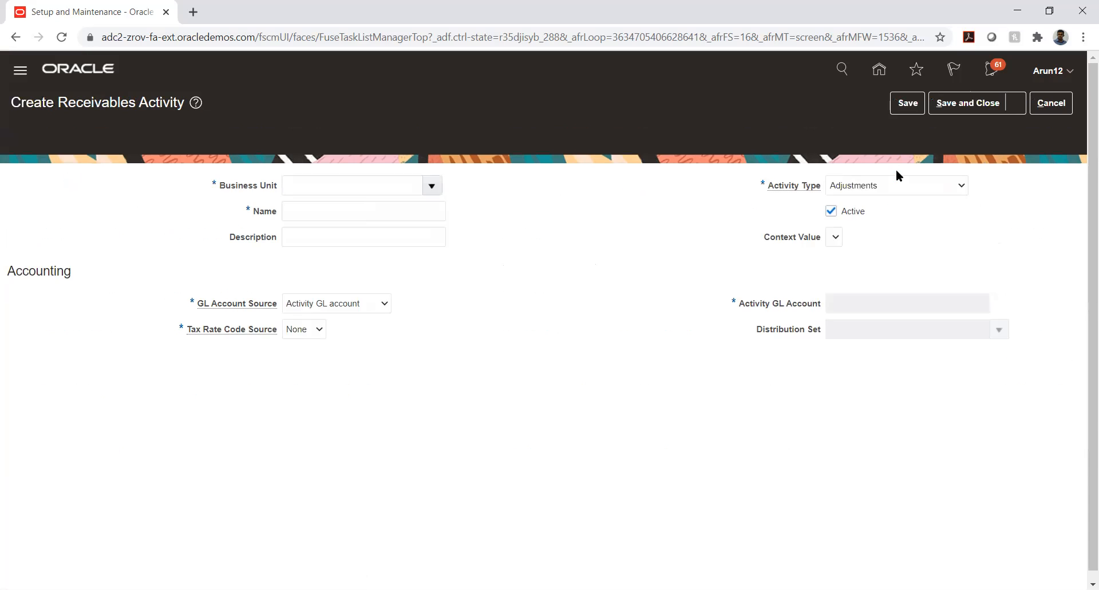
click(916, 154)
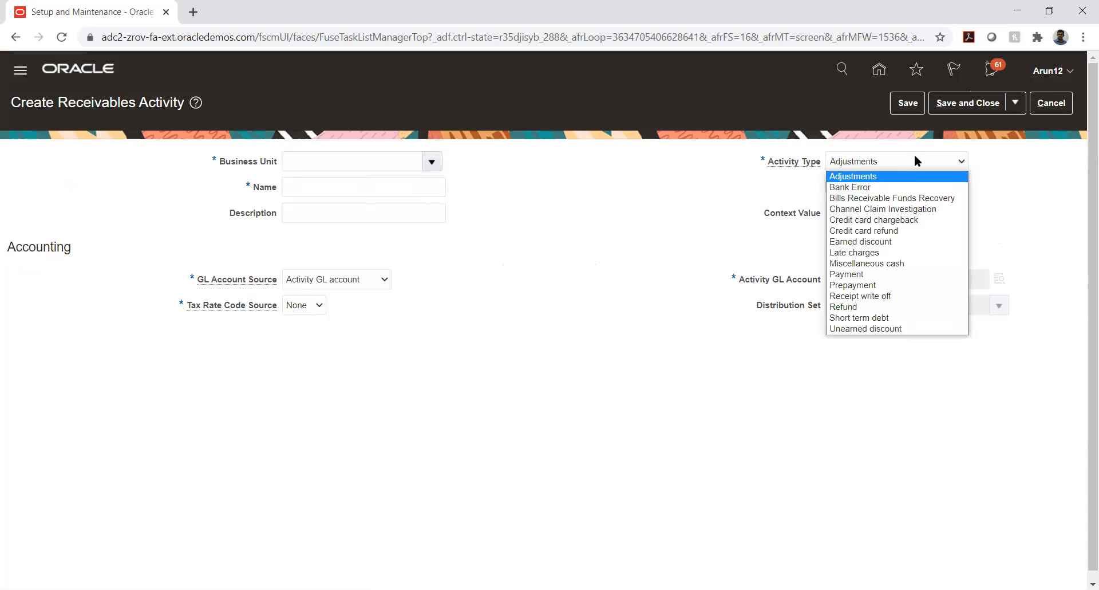
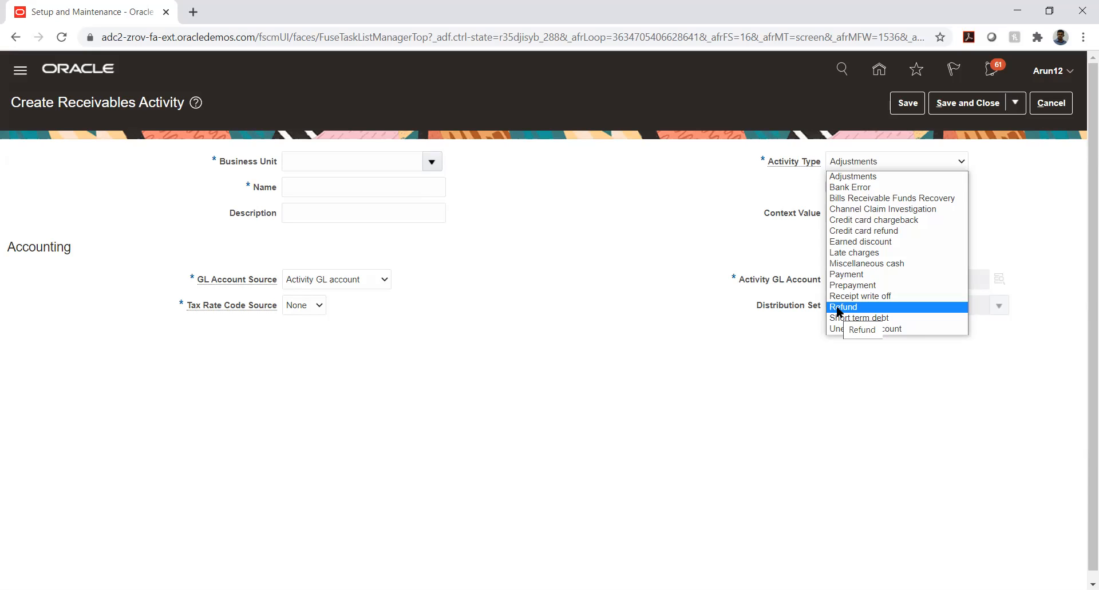
Close the Activity Type choices with Adjustments still selected, then list the types again.
click(837, 308)
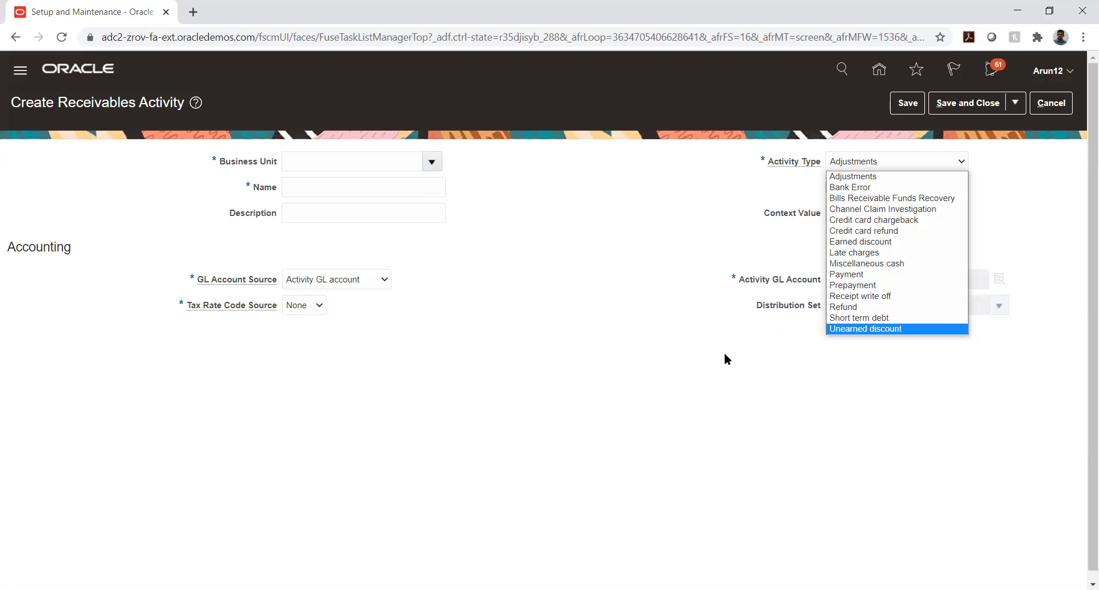
click(616, 283)
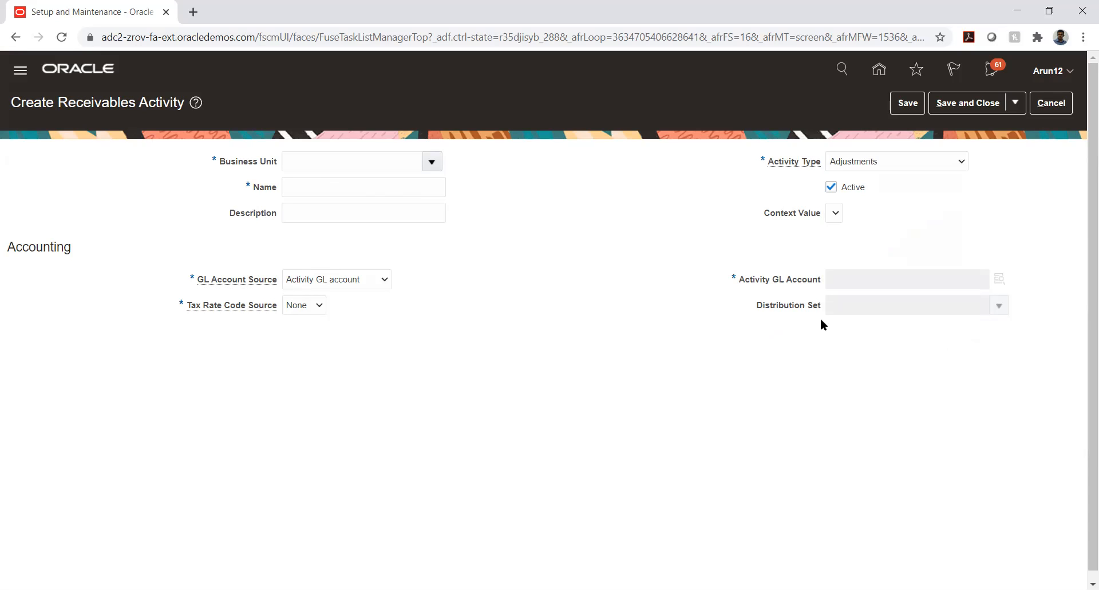
click(946, 164)
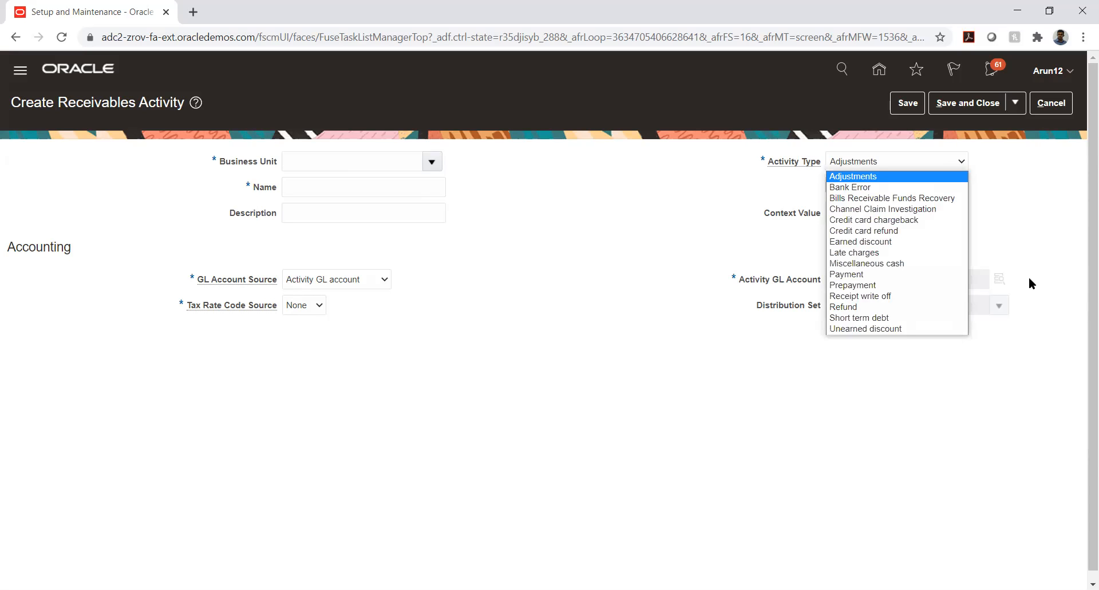
Dismiss the type list, keeping Adjustments, and cancel the unsaved activity to return to Manage Receivables Activities.
click(1022, 201)
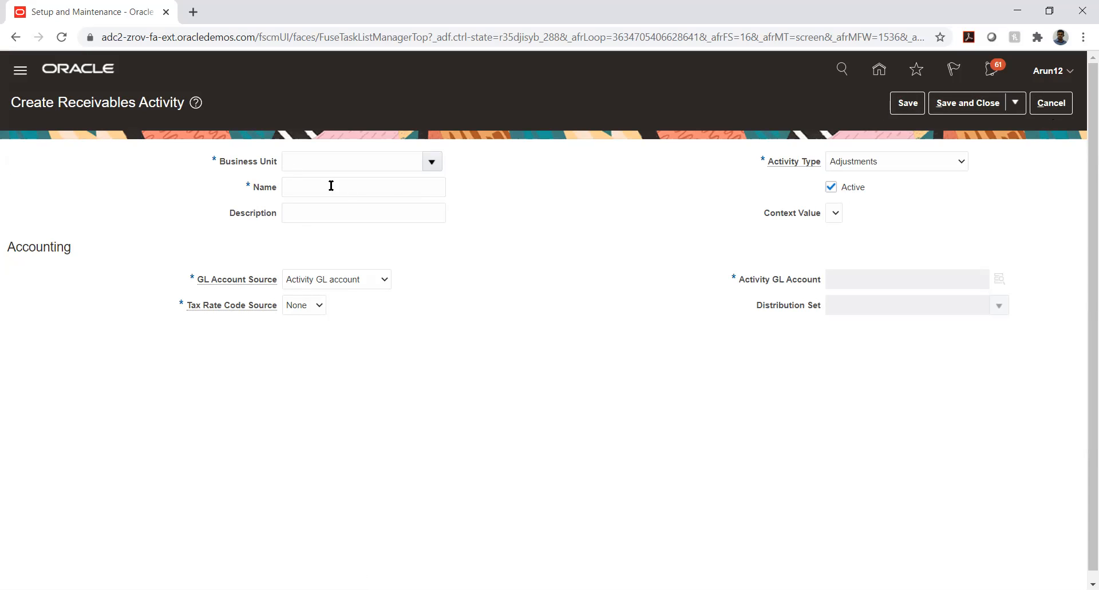
click(1045, 106)
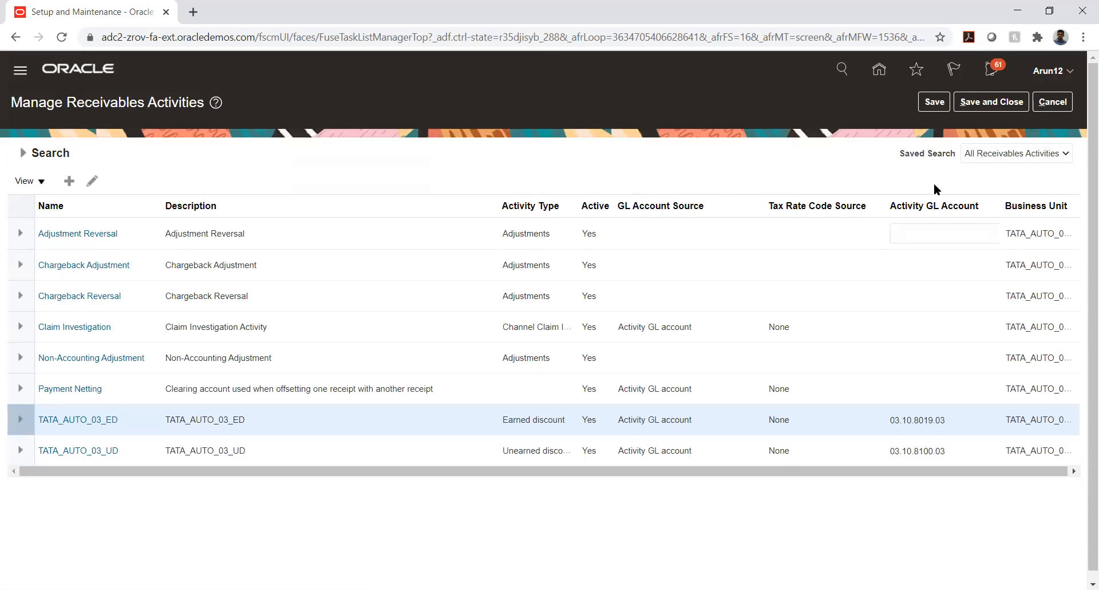
Expand Financials > Define Receivables Configuration > Define Common Accounts Receivable Configuration, reopening and cancelling Manage Receivables Activities.
click(1057, 106)
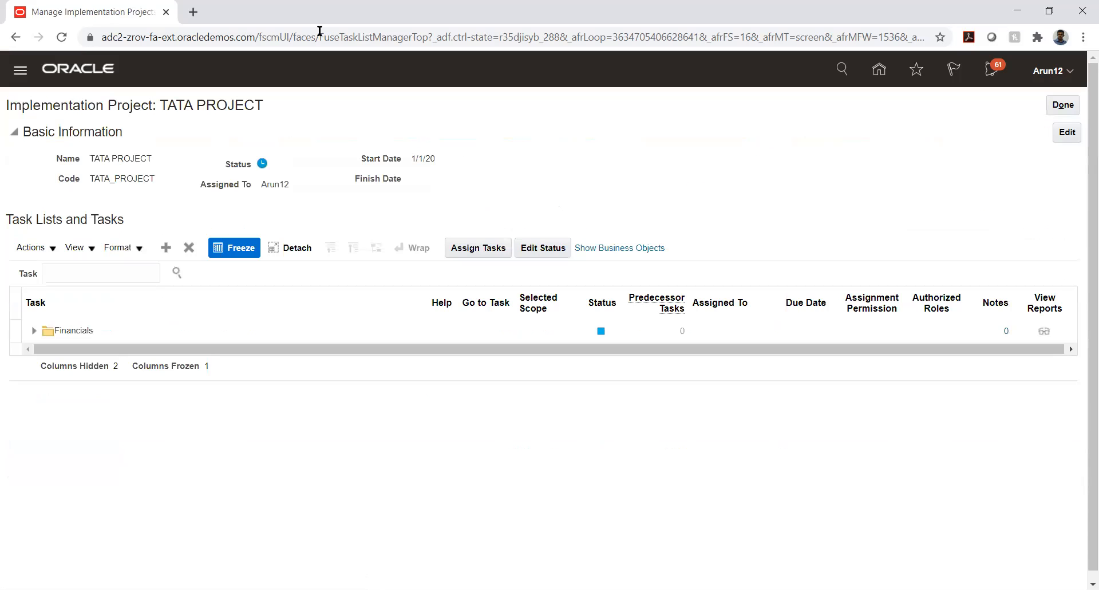
click(34, 330)
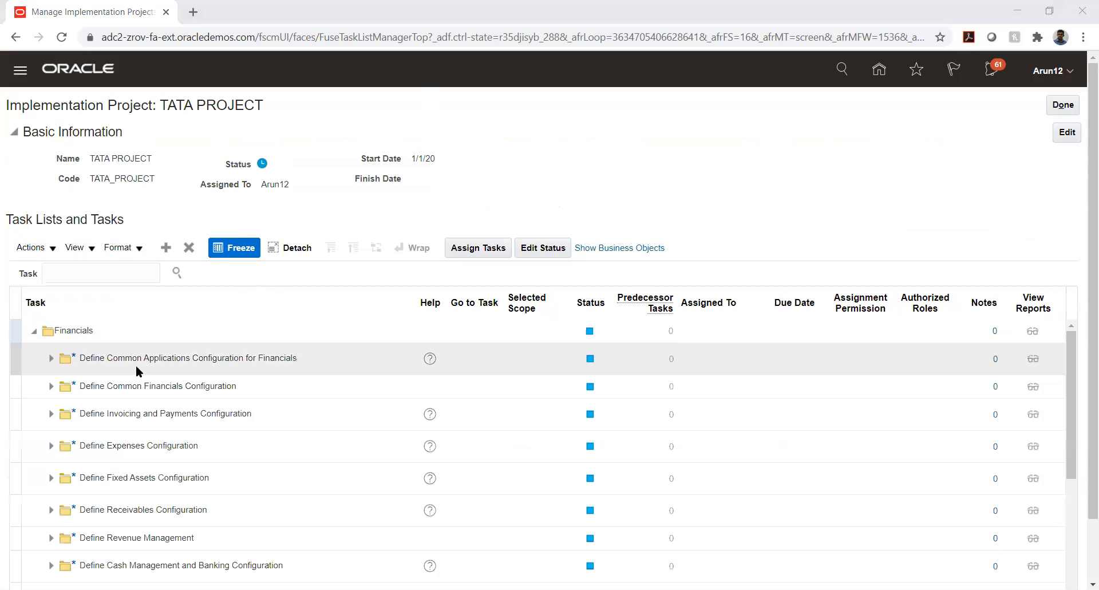
scroll(139, 451, down, 3)
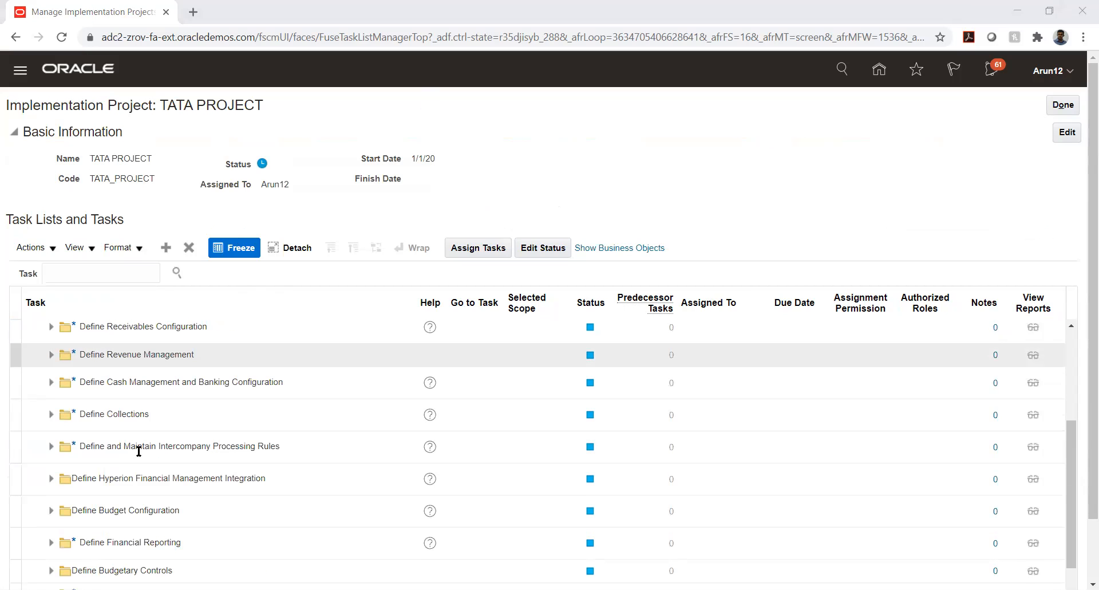
click(51, 326)
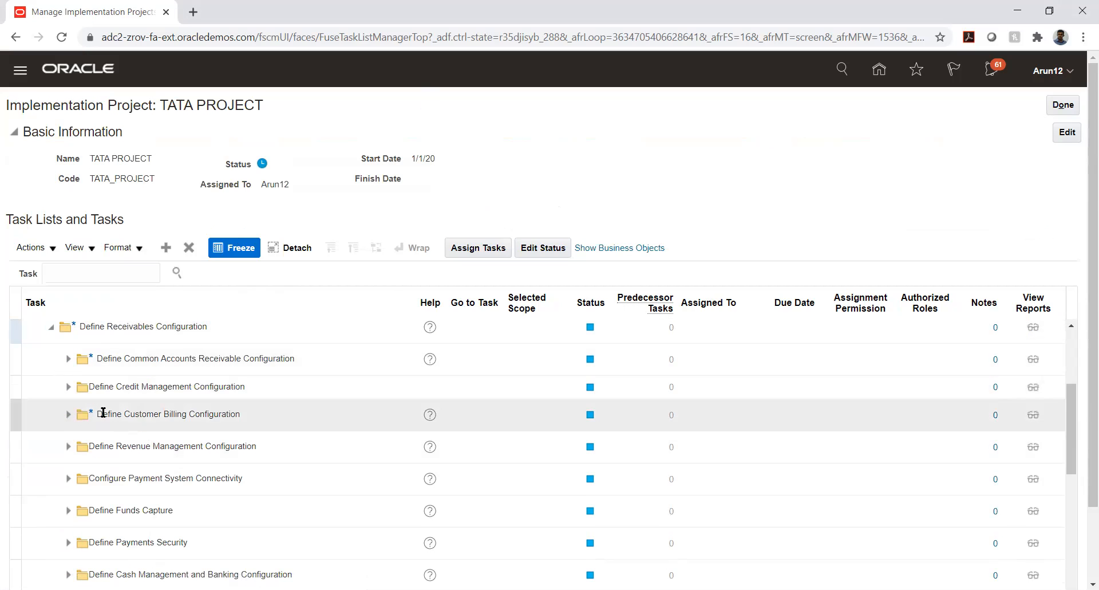
click(68, 358)
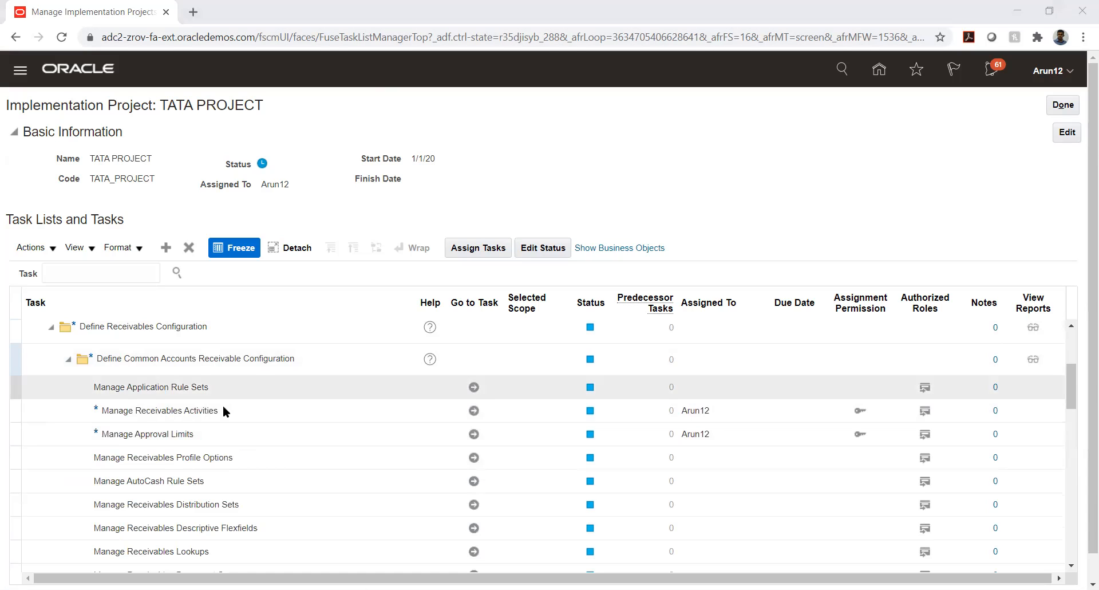
click(474, 411)
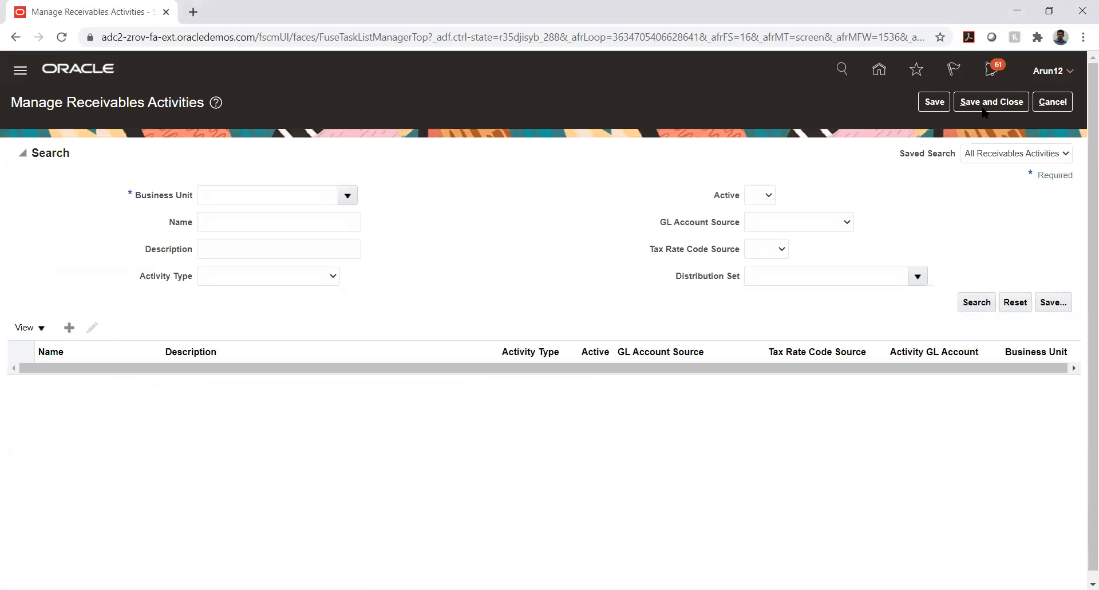
click(1053, 102)
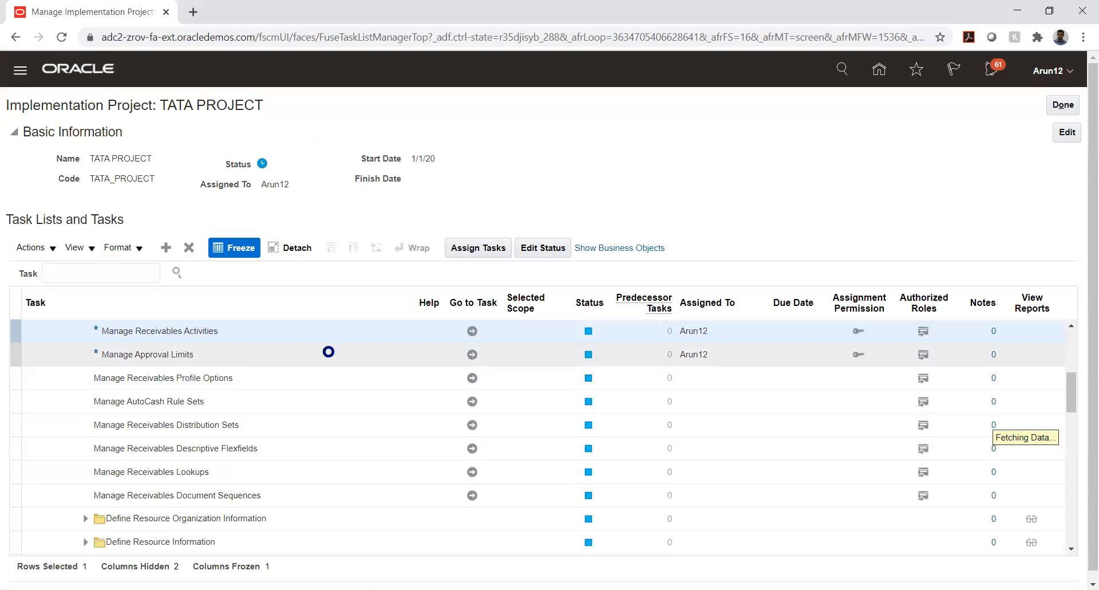
Open Manage Approval Limits and search the limits for the user's user name.
click(472, 355)
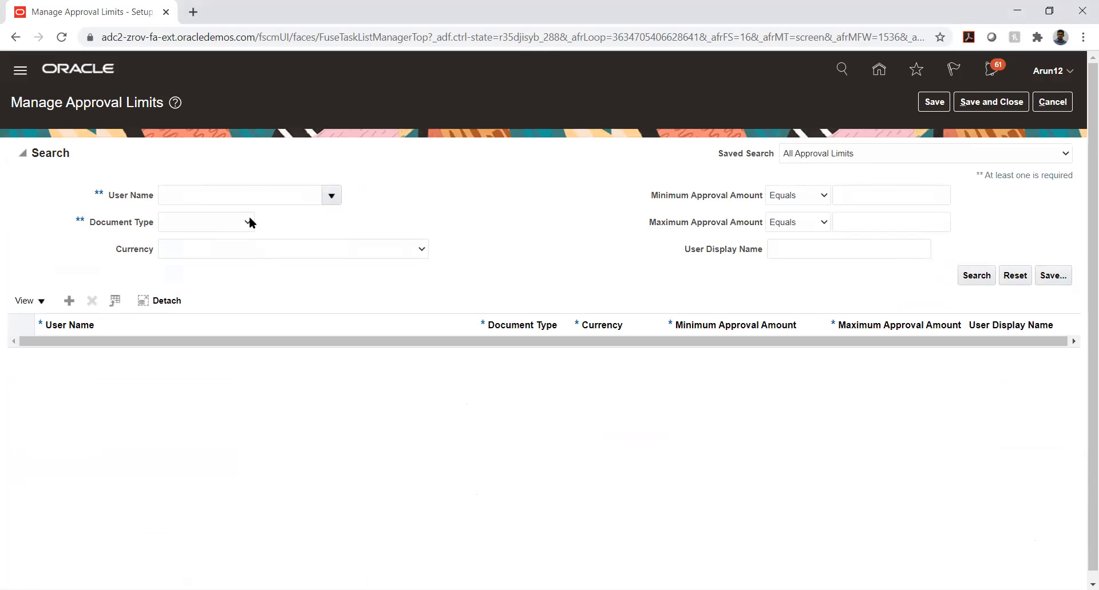
click(254, 196)
text(Arun12)
key(Tab)
click(972, 276)
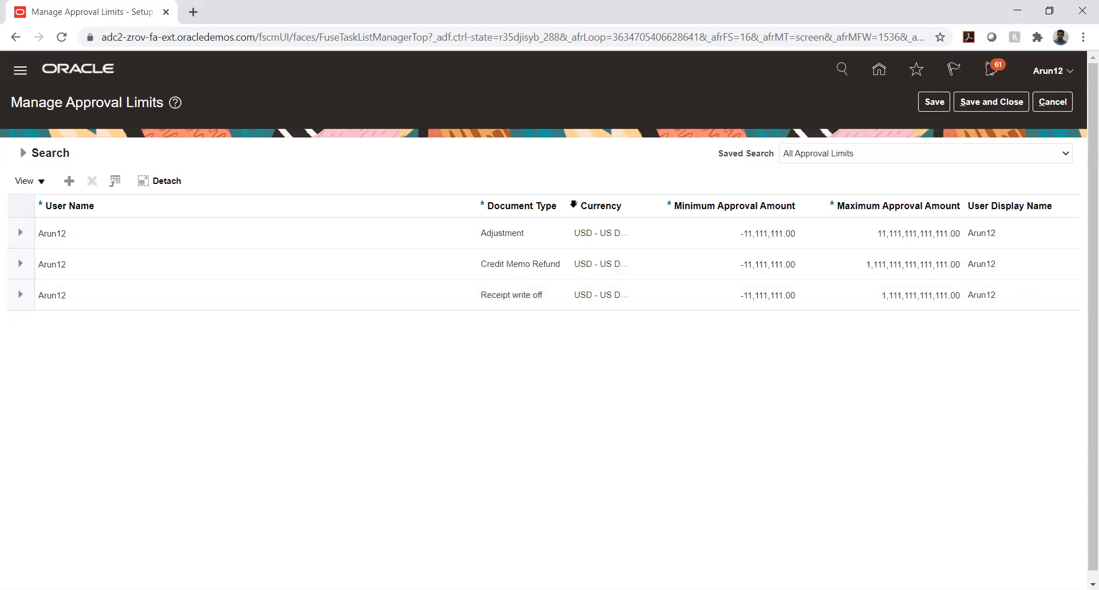
Narrow the Currency column by dragging its border beside Document Type.
drag(568, 199, 588, 207)
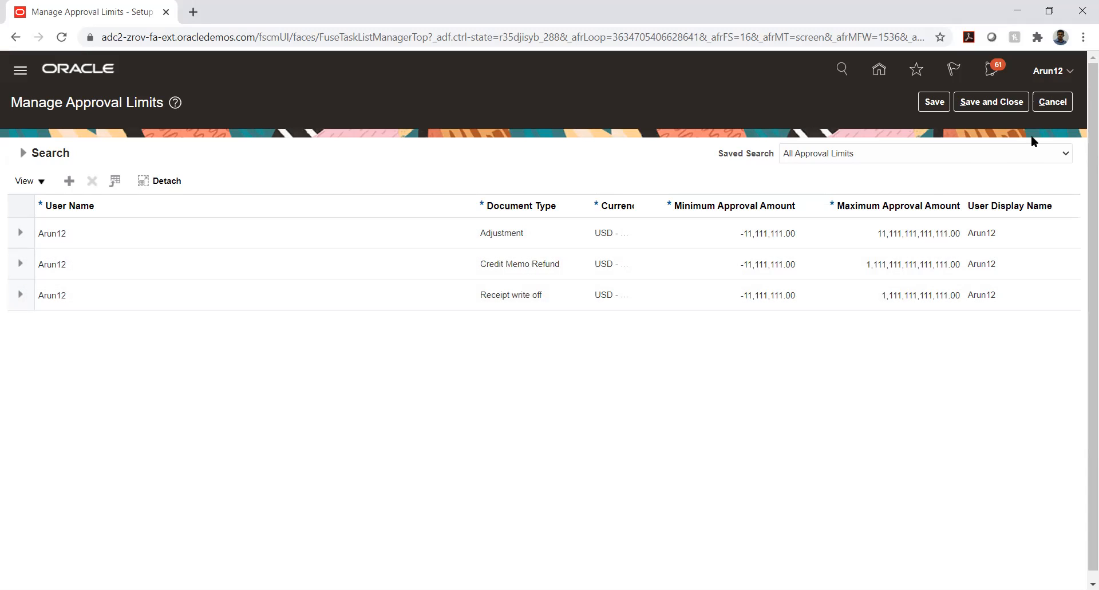
Reopen Manage Approval Limits, search the same user's limits again, then close the page.
click(1045, 106)
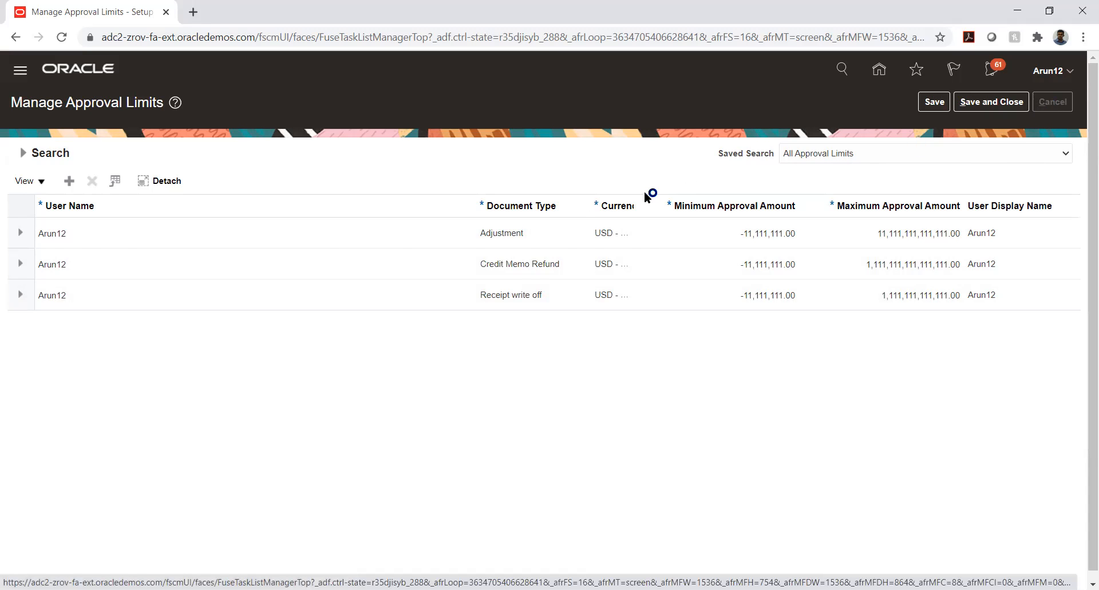
click(473, 331)
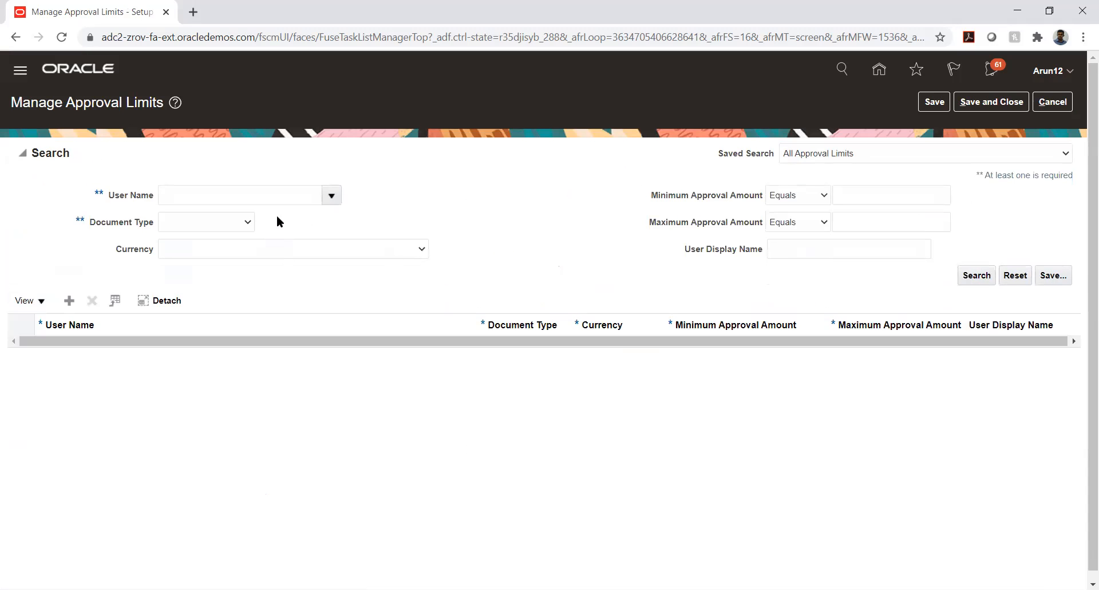
click(255, 196)
text(Arun12)
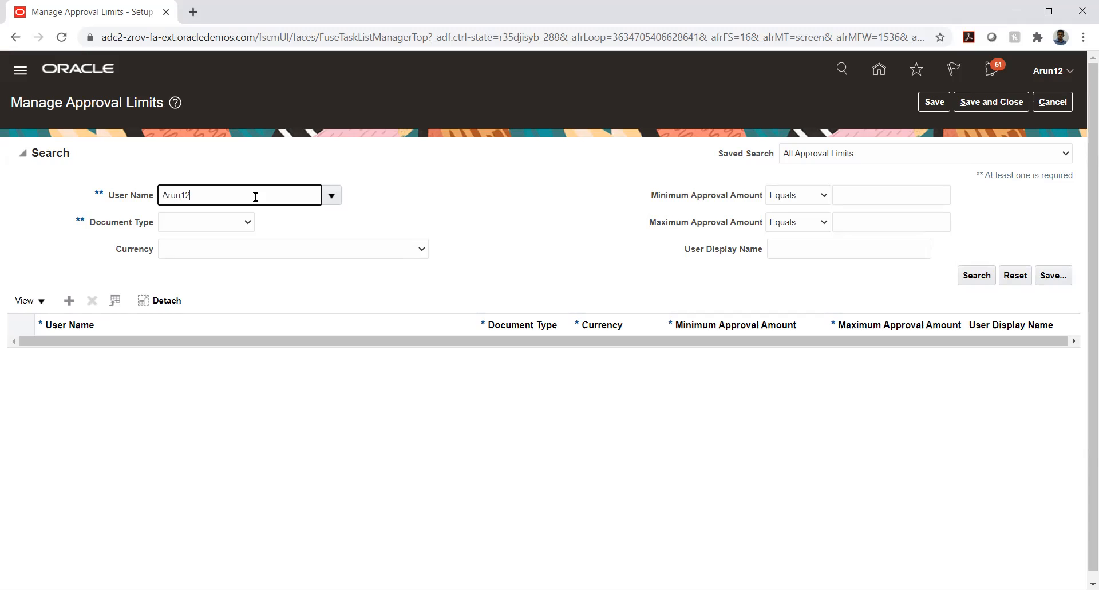
key(Tab)
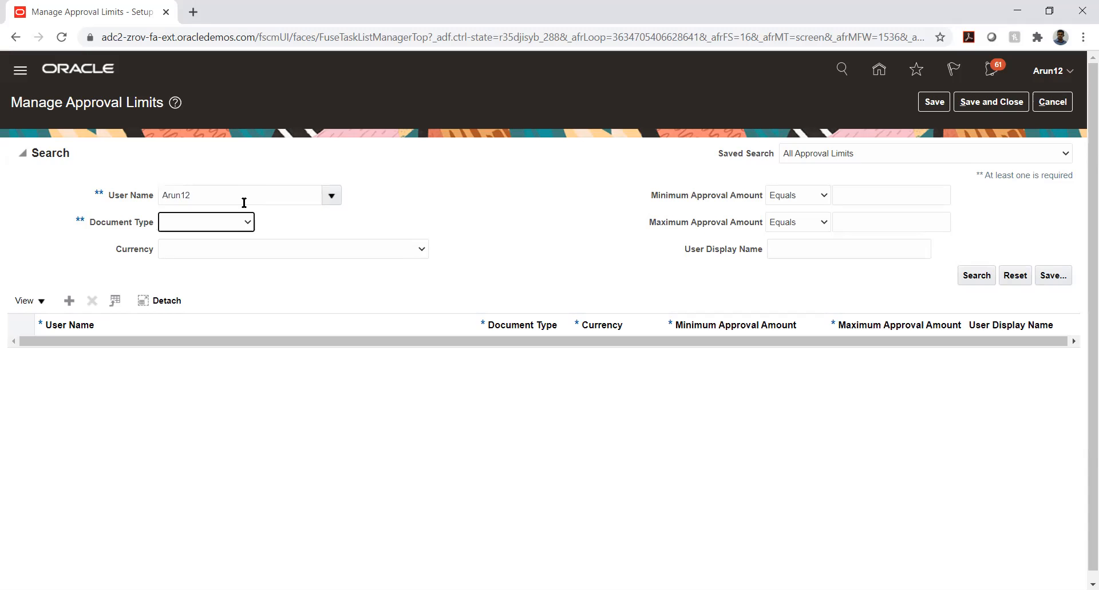
click(974, 277)
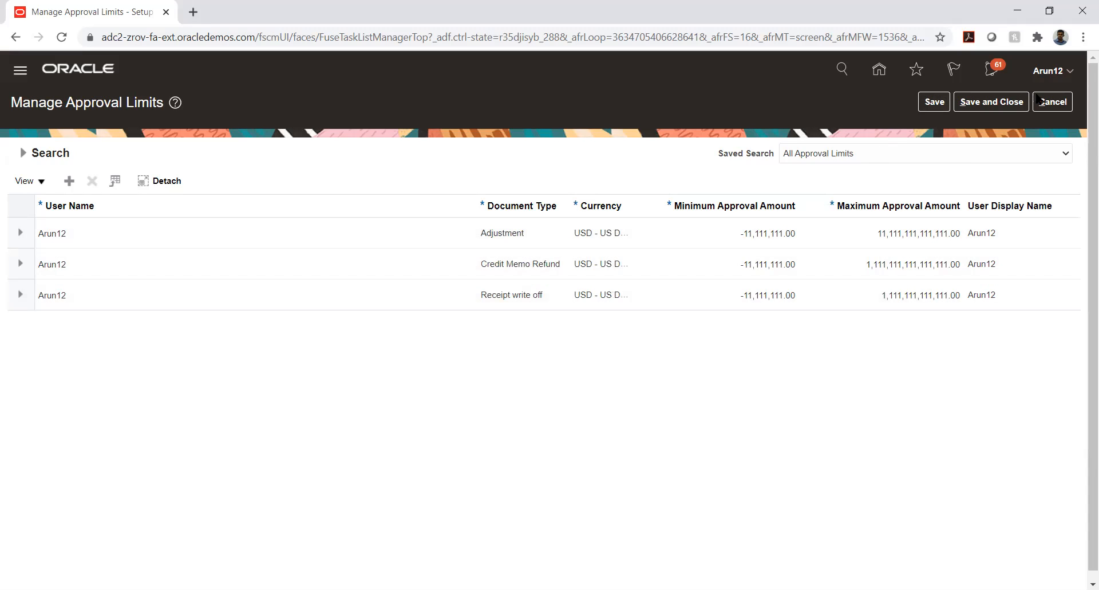
click(1051, 103)
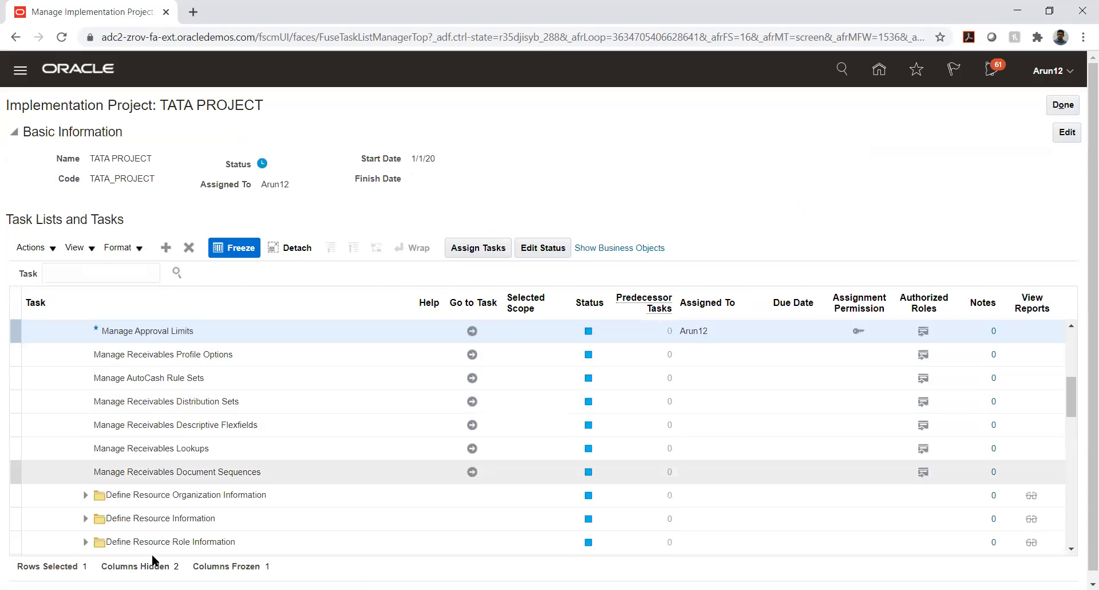
Expand Define Customer Billing Configuration and open Manage AutoInvoice Line Ordering Rules.
scroll(176, 414, down, 2)
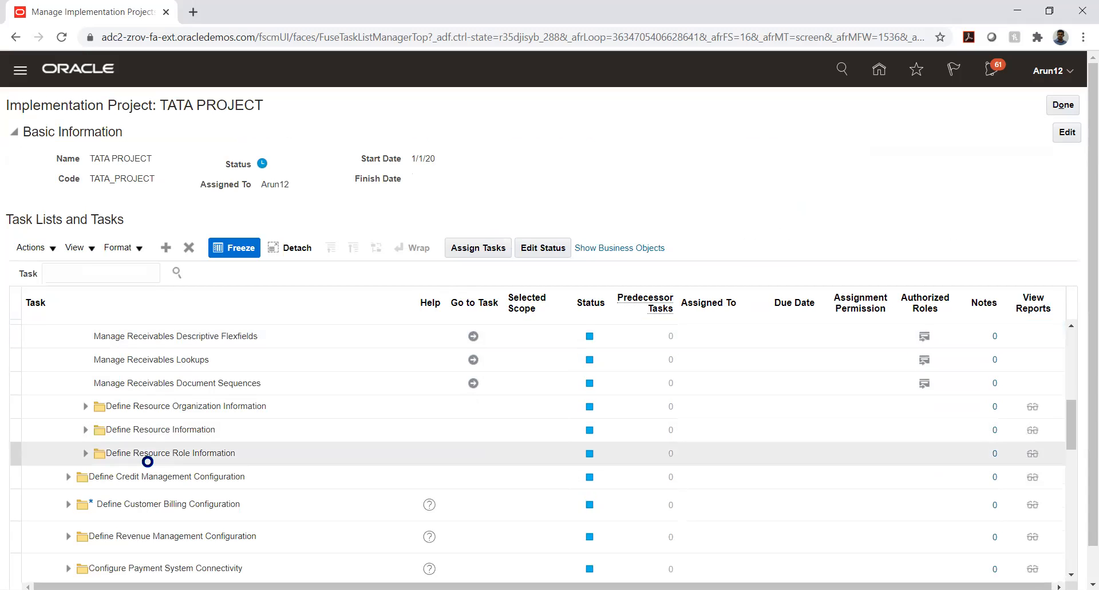
scroll(146, 459, down, 2)
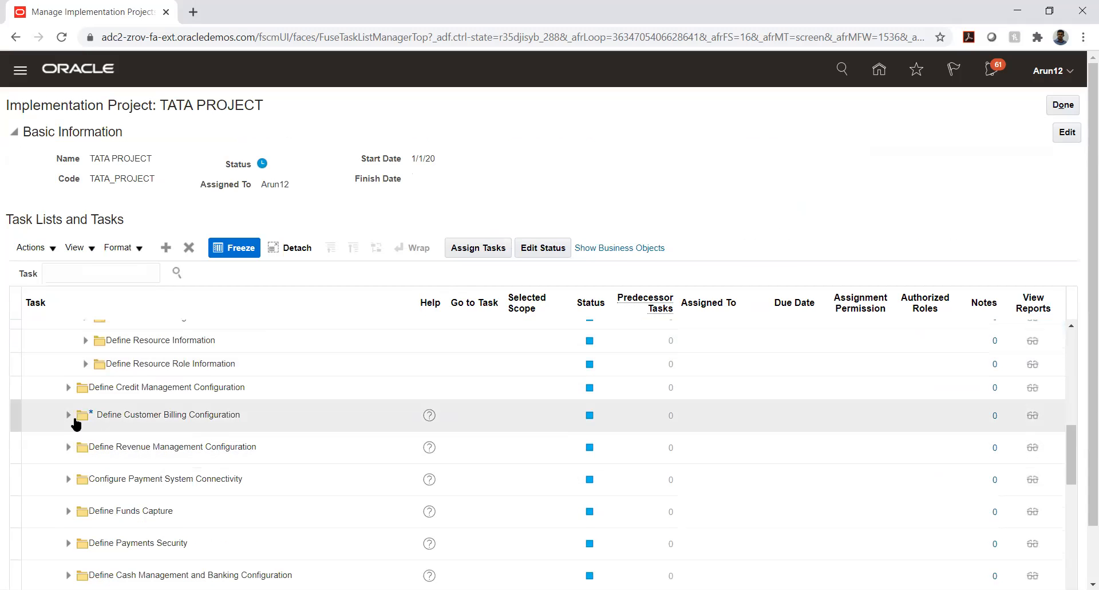
click(68, 416)
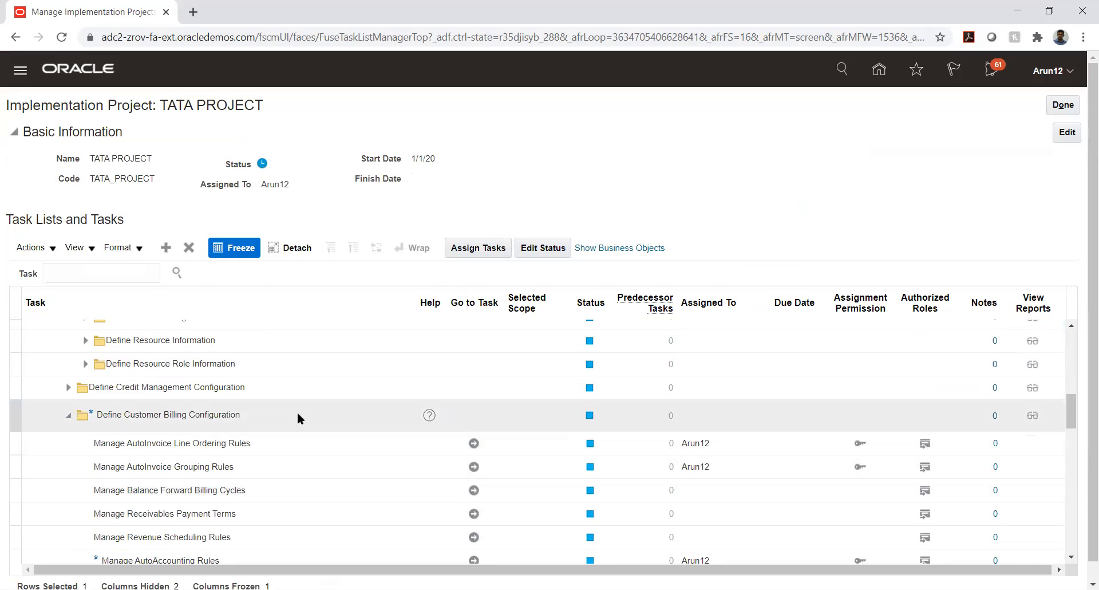
scroll(300, 410, down, 2)
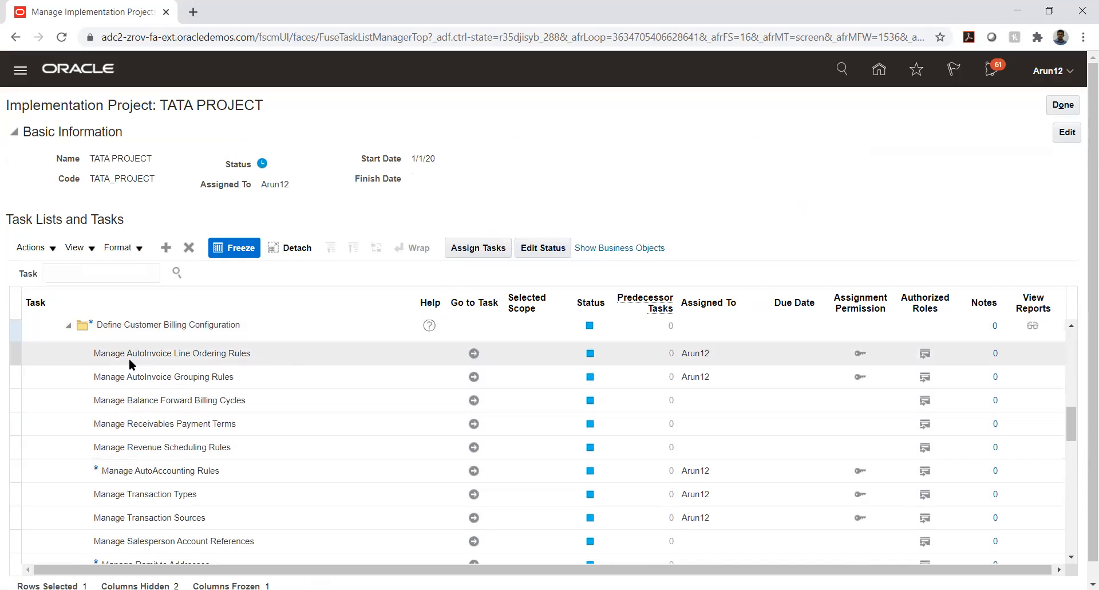
click(214, 354)
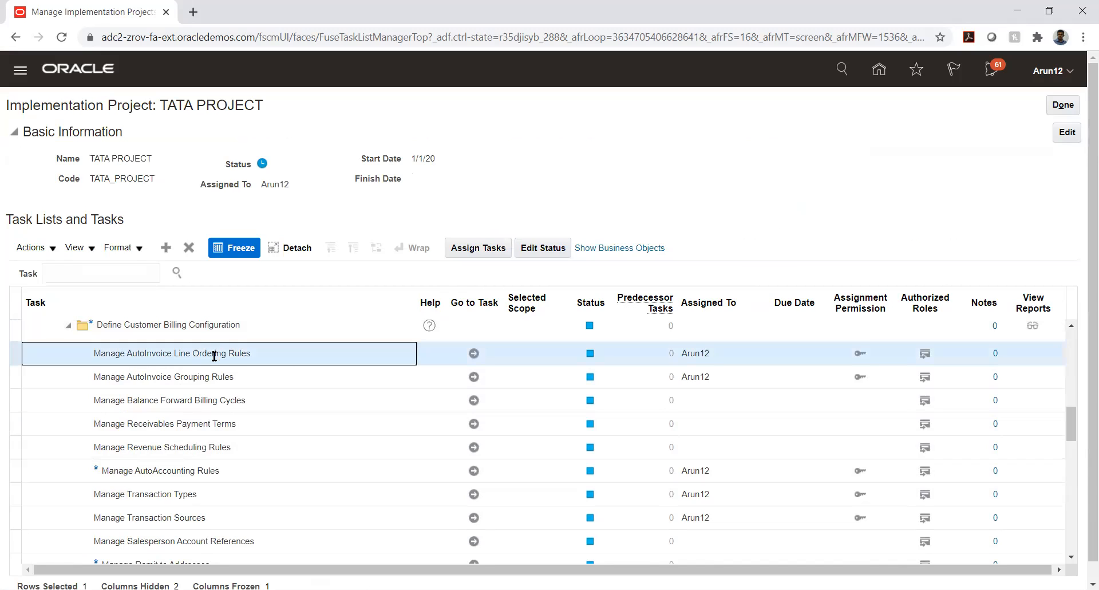
click(180, 378)
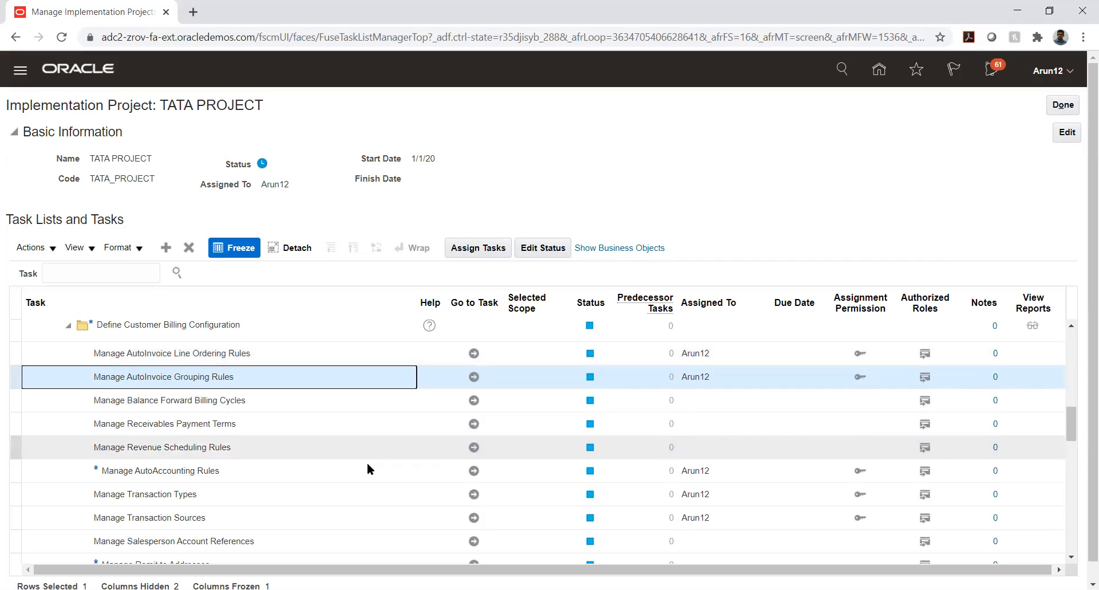
click(477, 356)
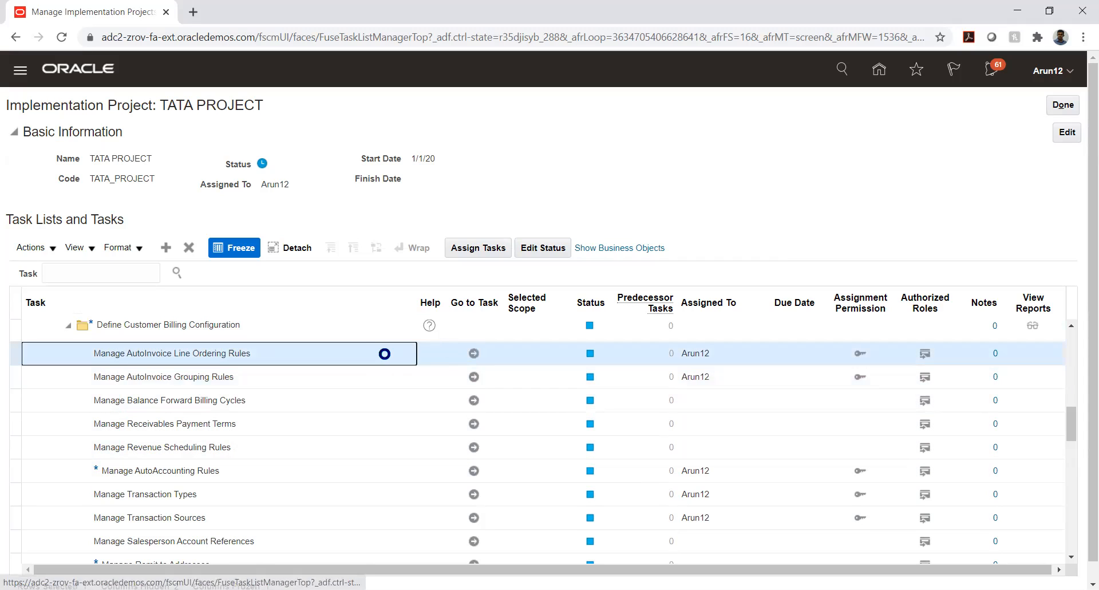
click(475, 354)
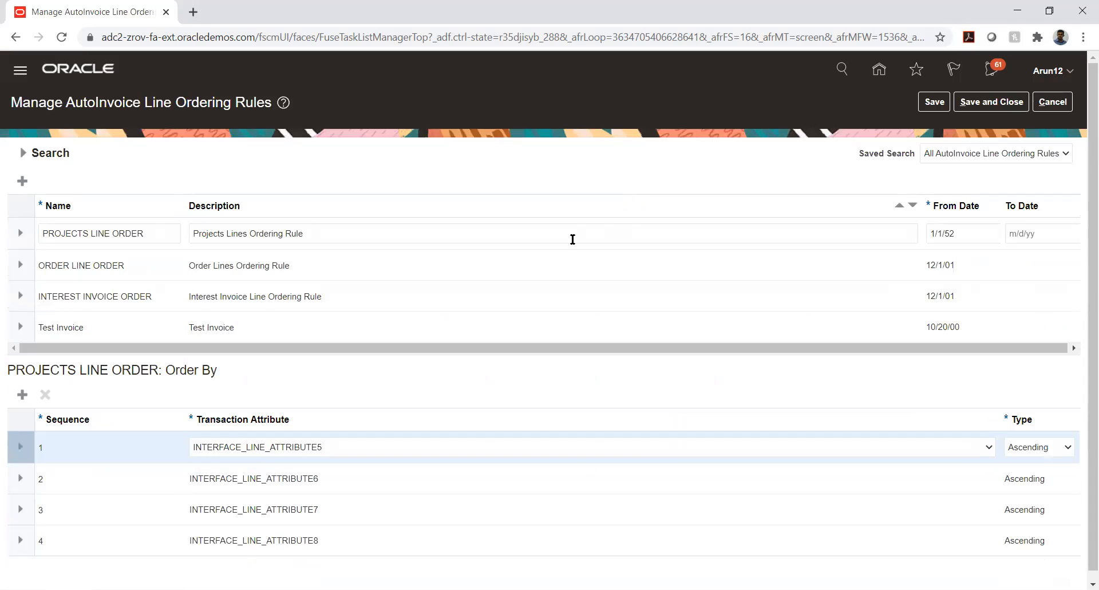
View the Order By attributes of Test Invoice, then ORDER LINE ORDER, then Test Invoice again.
click(113, 326)
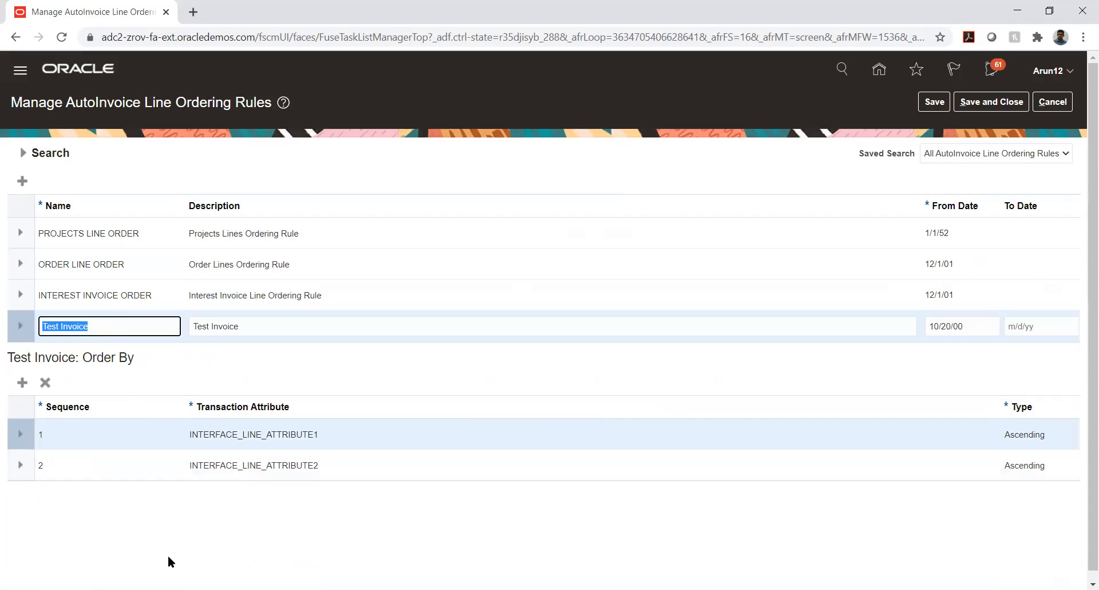
click(90, 264)
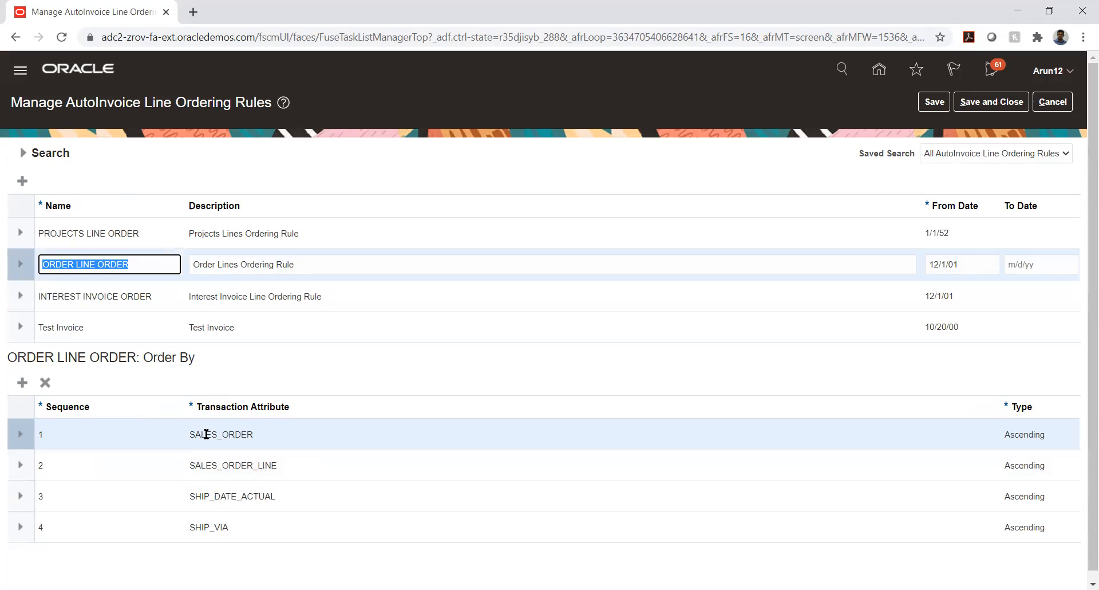
click(94, 326)
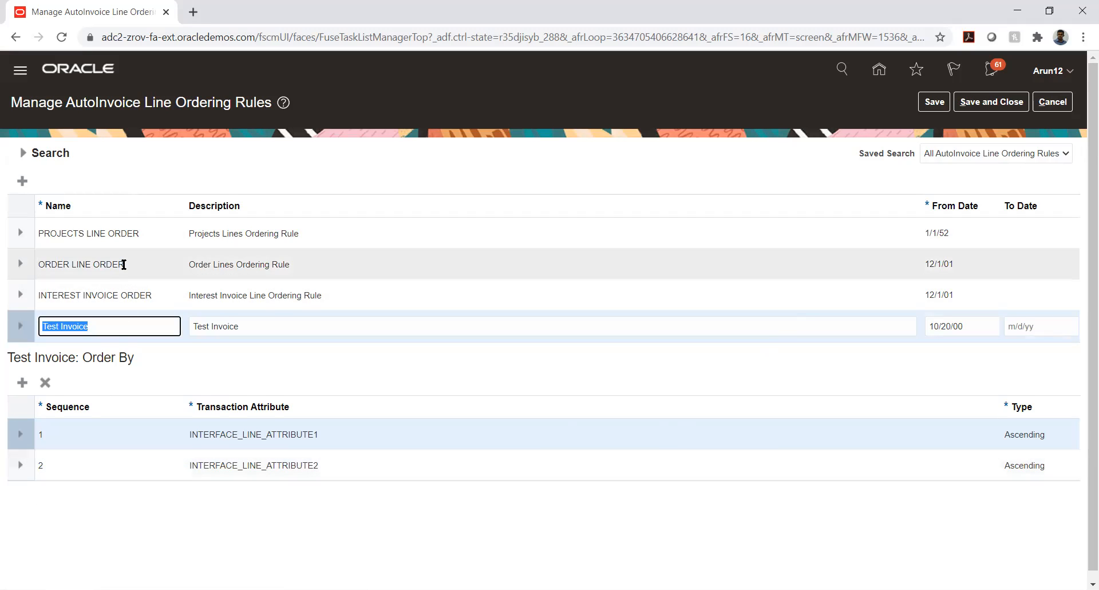
Review ORDER LINE ORDER's Order By attributes, then cancel out of the line ordering rules.
click(122, 264)
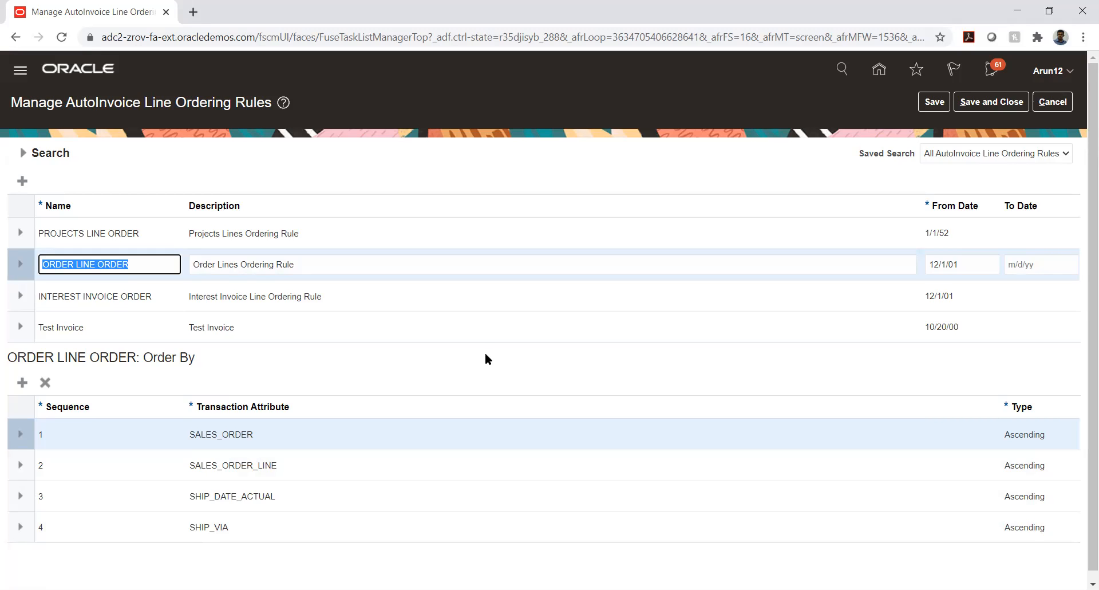
click(1060, 103)
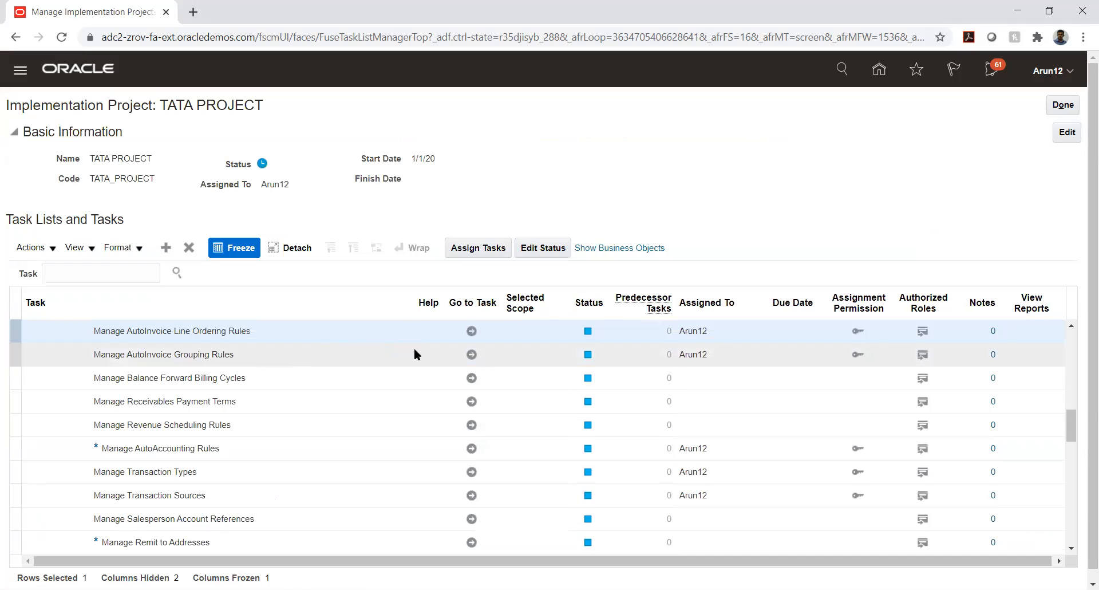
View PROJECTS LINE ORDER's attributes, cancel, then open Manage AutoInvoice Grouping Rules.
click(266, 330)
click(472, 332)
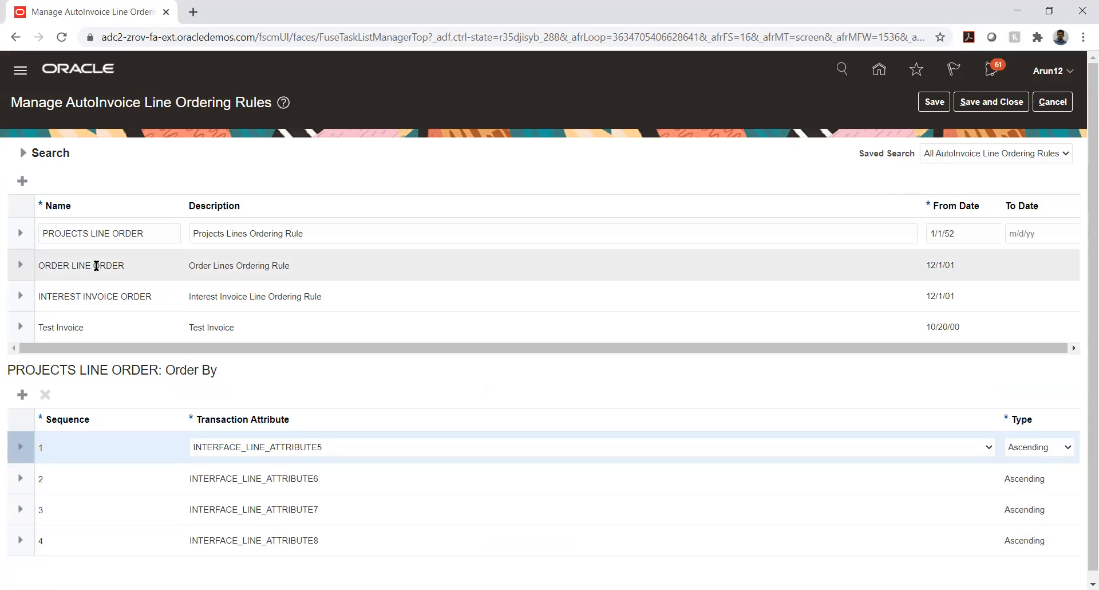
click(104, 236)
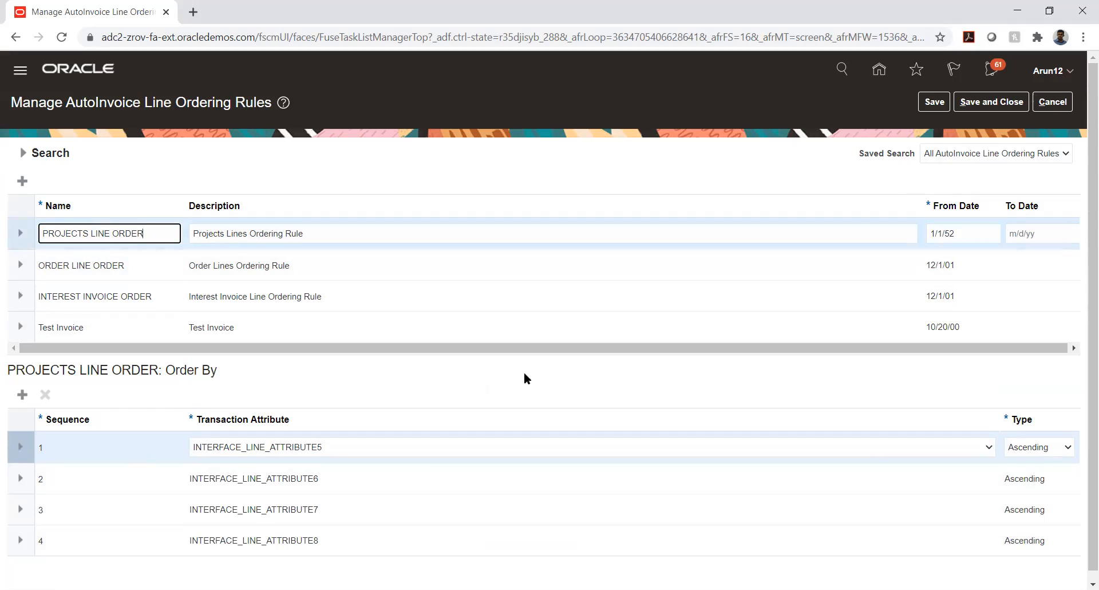
click(1051, 102)
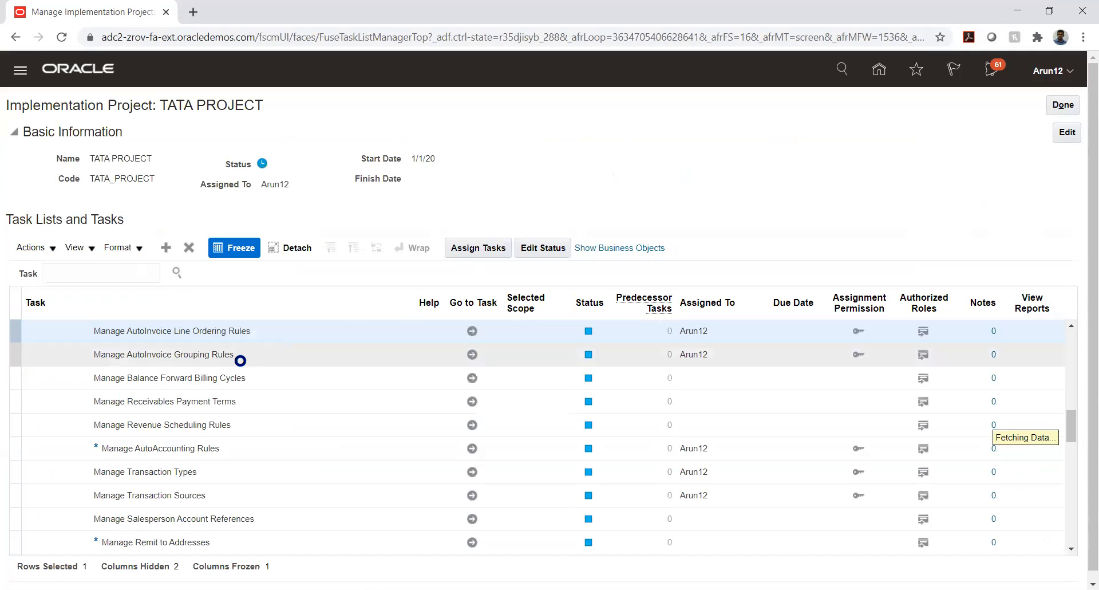
click(472, 355)
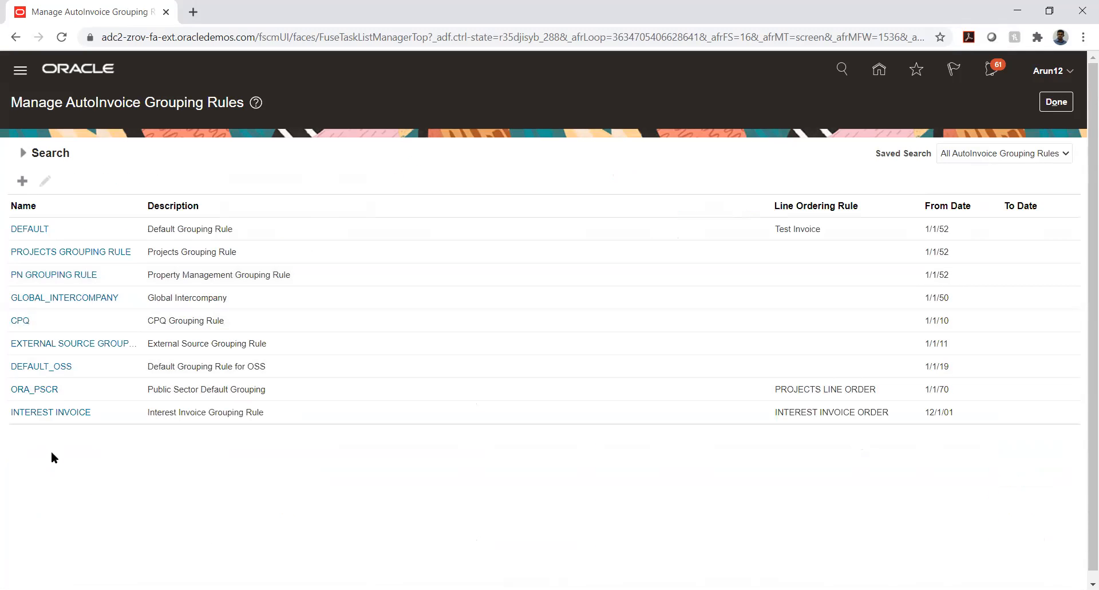
Select the DEFAULT grouping rule row and open it in Edit AutoInvoice Grouping Rule.
click(104, 228)
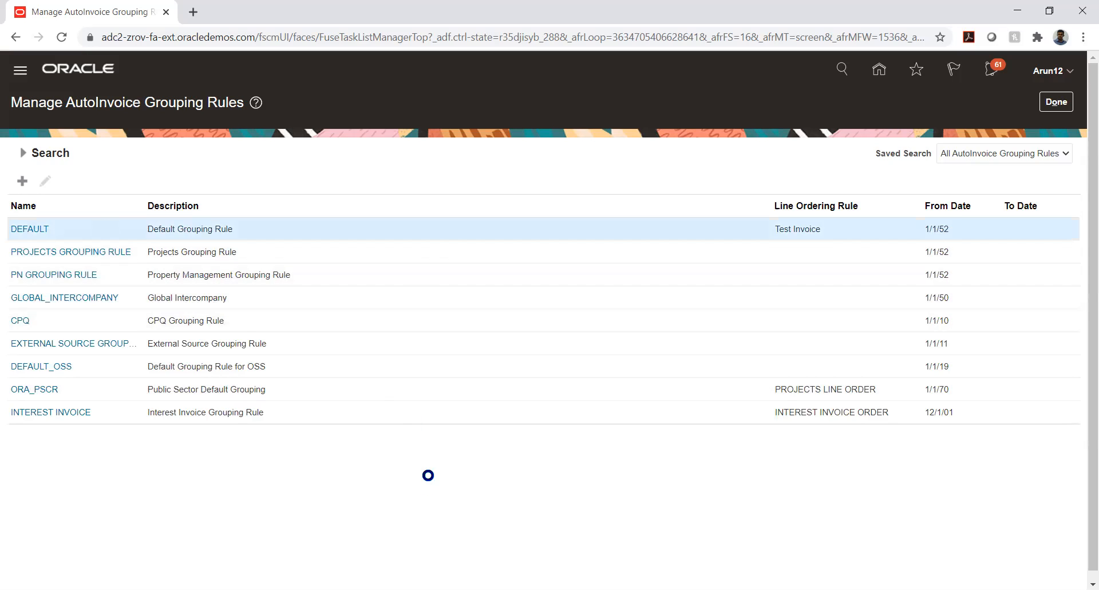
click(35, 230)
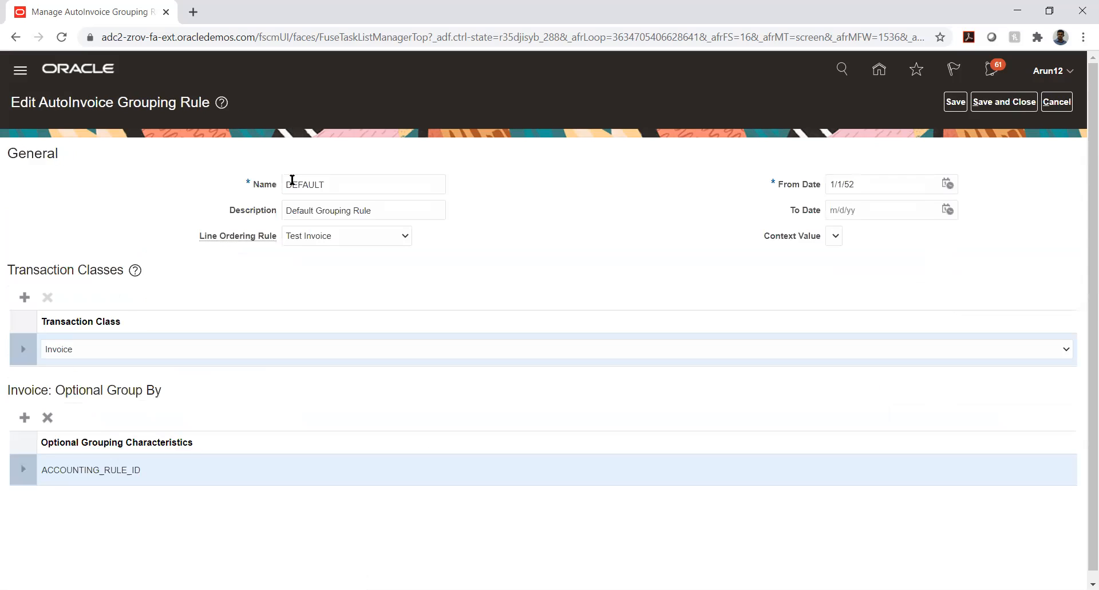
Save the DEFAULT rule unchanged and open the EXTERNAL SOURCE GROUPING RULE, grouped by SALES_ORDER.
click(307, 187)
double_click(305, 184)
click(1029, 103)
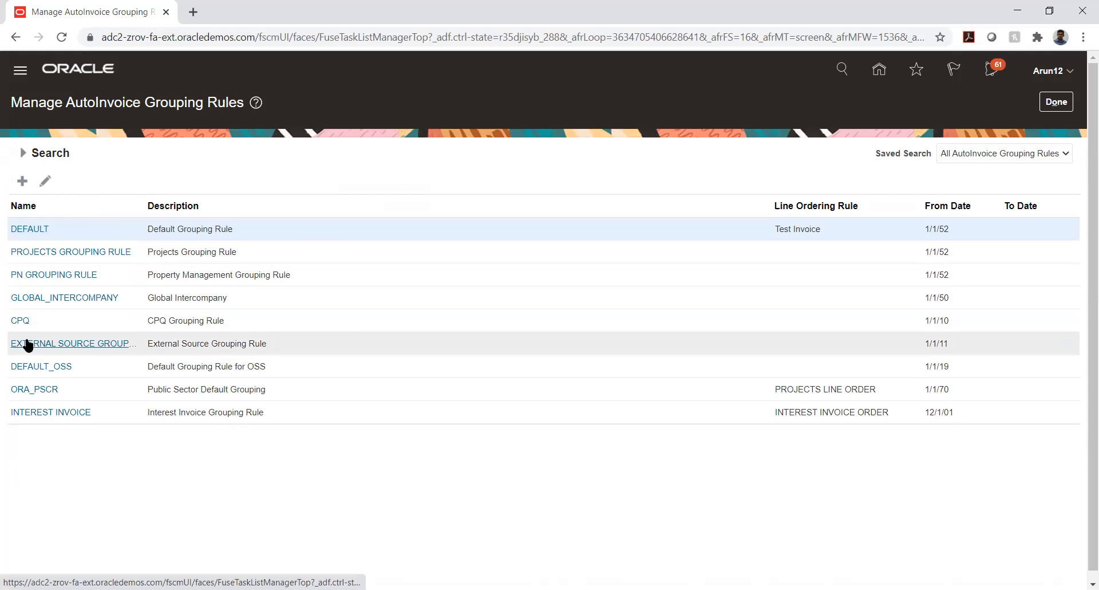
click(26, 343)
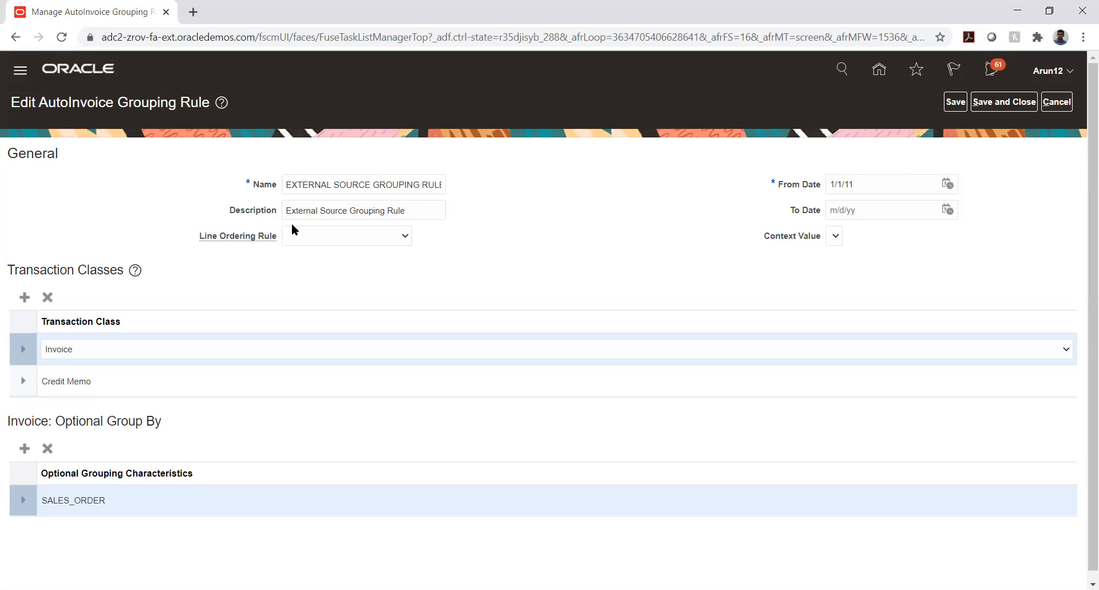
Cancel the External Source rule without saving and reopen the DEFAULT grouping rule.
click(1061, 103)
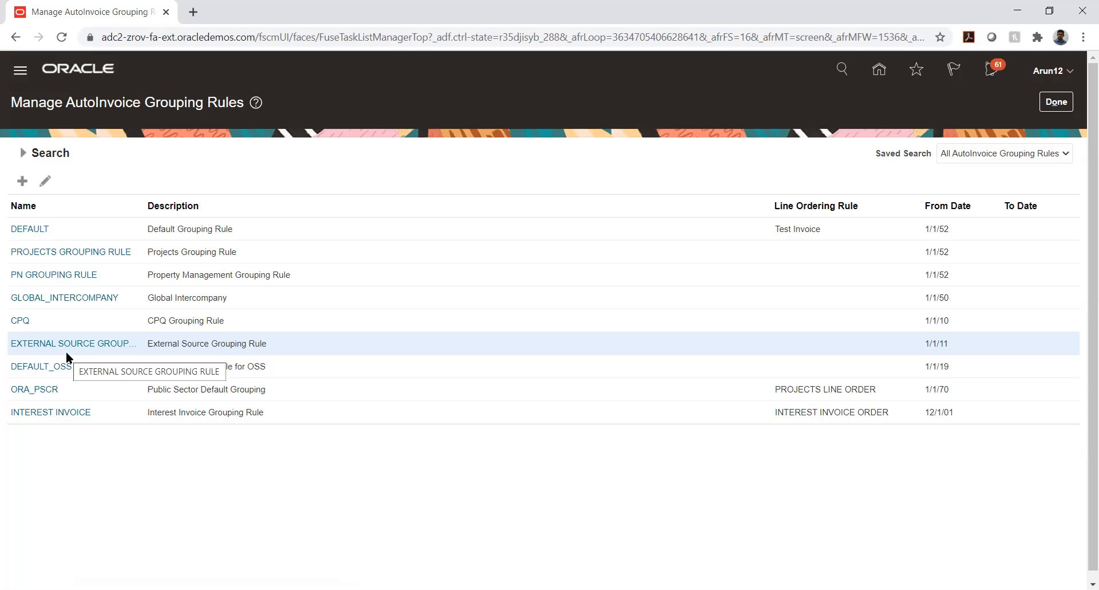
click(34, 228)
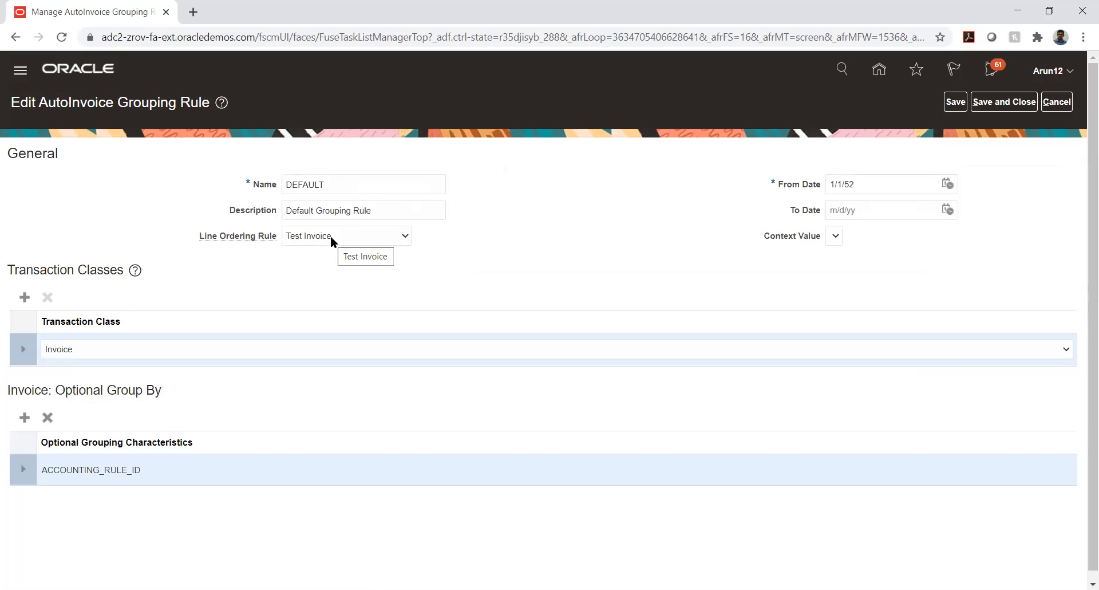
Clear the rule's Name field and retype it as 'DEFAULT'.
double_click(343, 179)
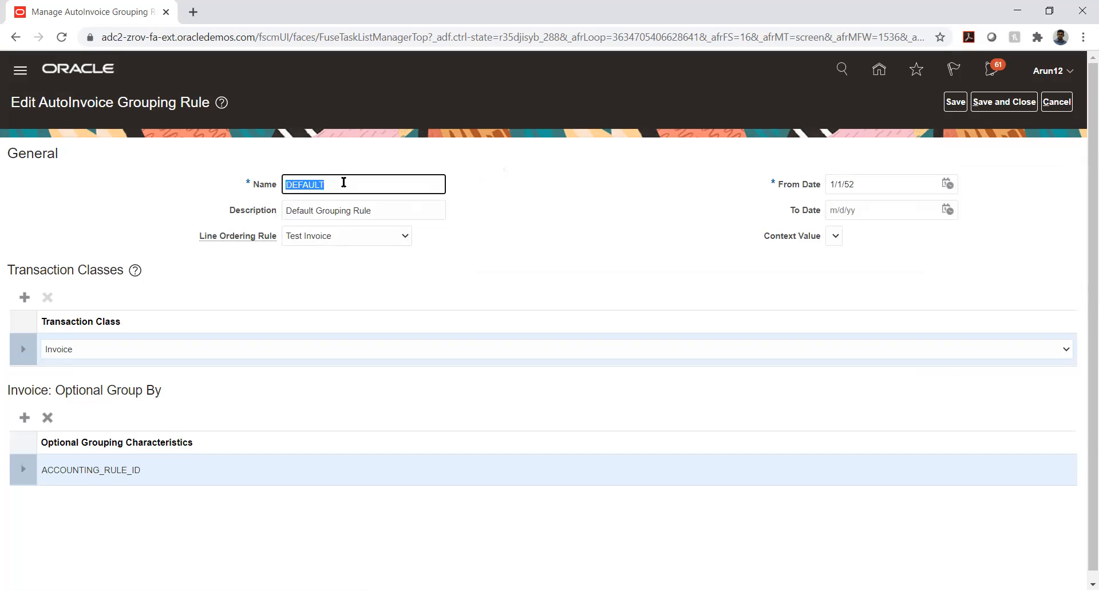
key(BackSpace)
text(DEFAULT)
click(526, 234)
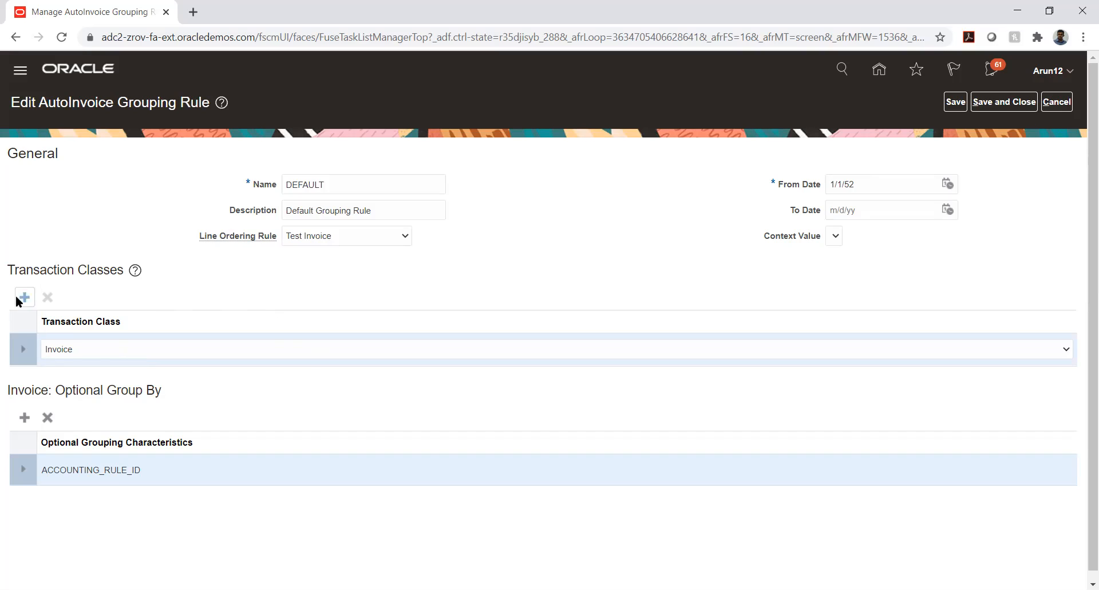
Keep Invoice as the transaction class and add an empty Optional Group By row, listing its characteristics.
click(94, 350)
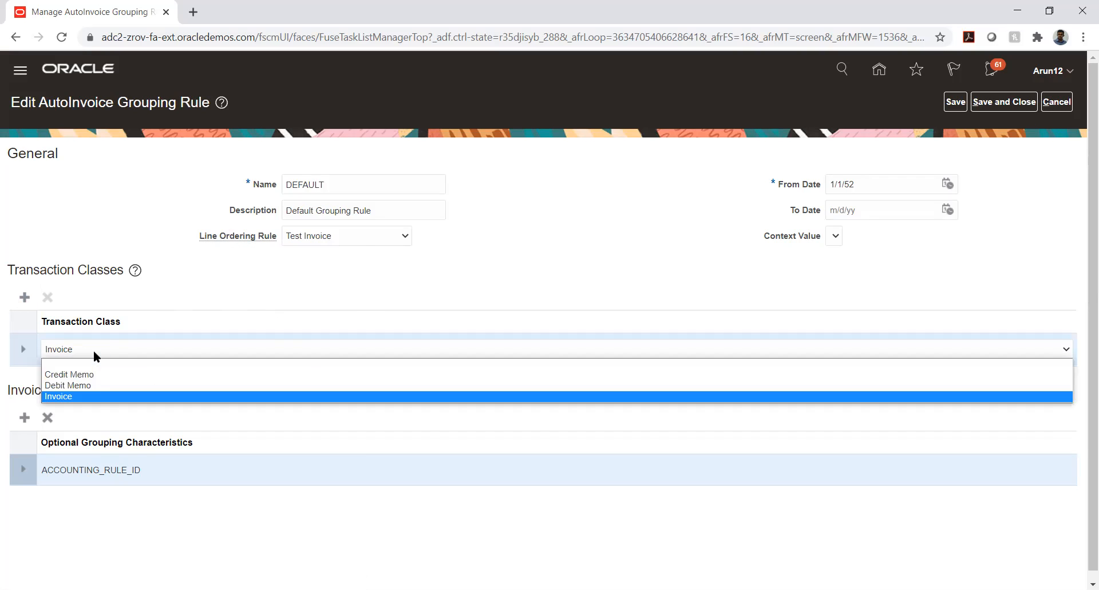
click(218, 279)
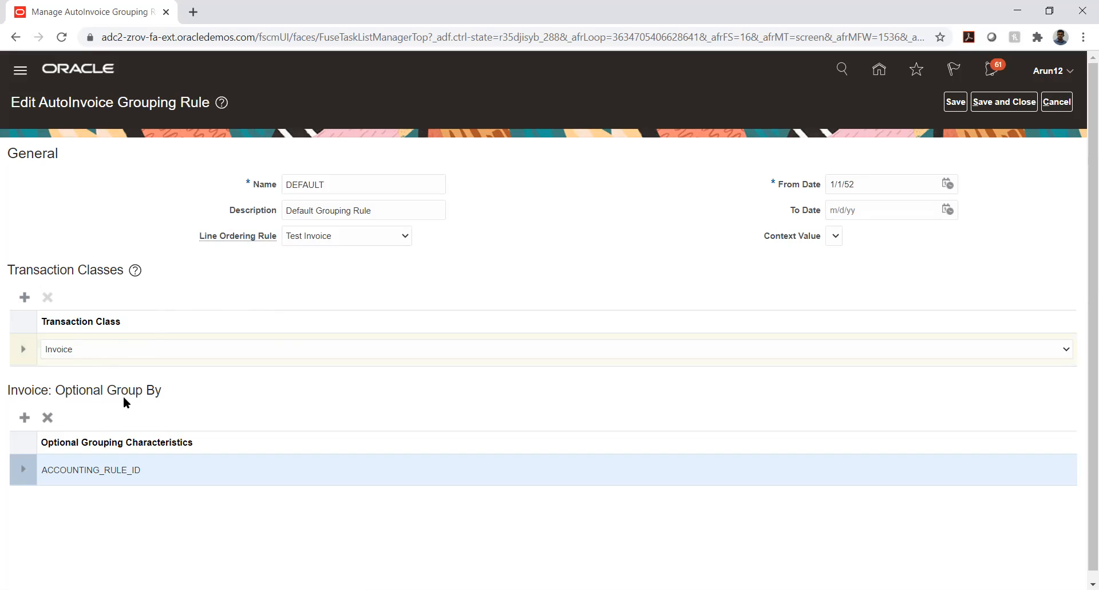
drag(110, 389, 162, 391)
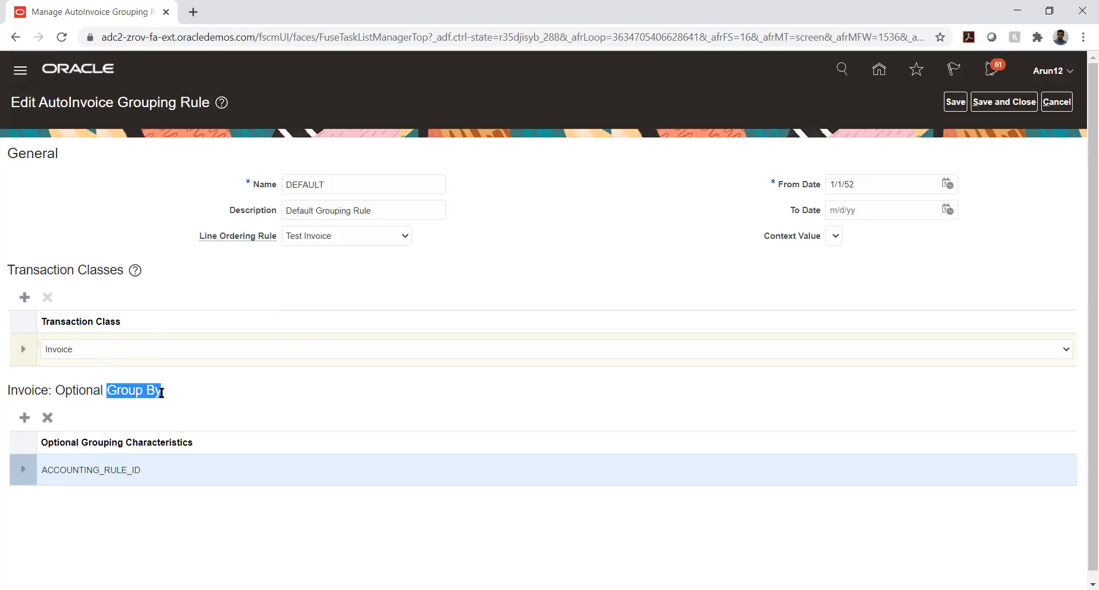
click(224, 376)
click(24, 417)
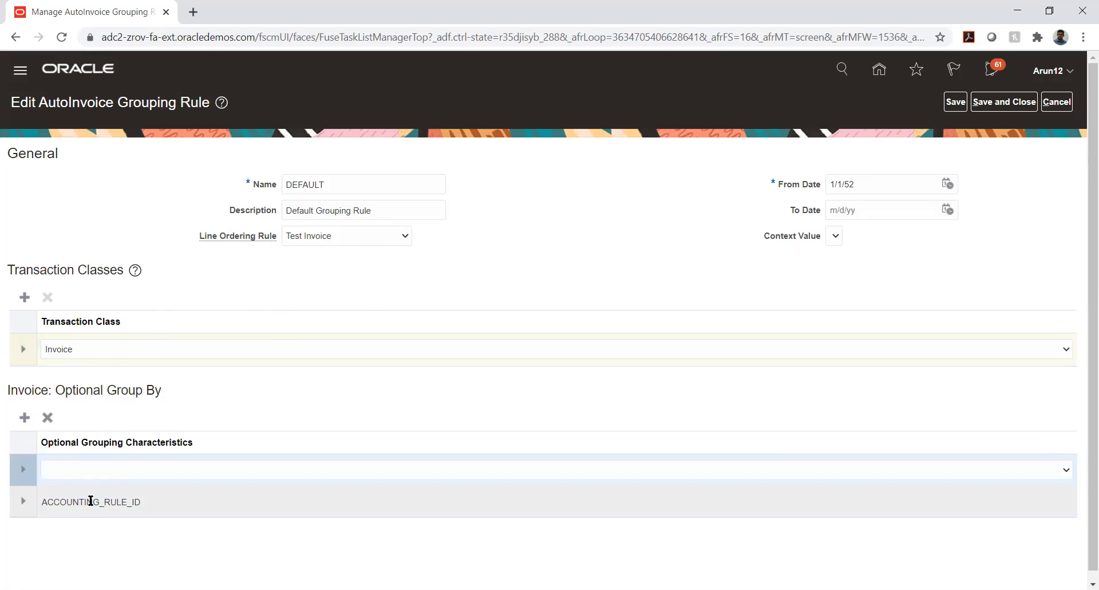
click(81, 468)
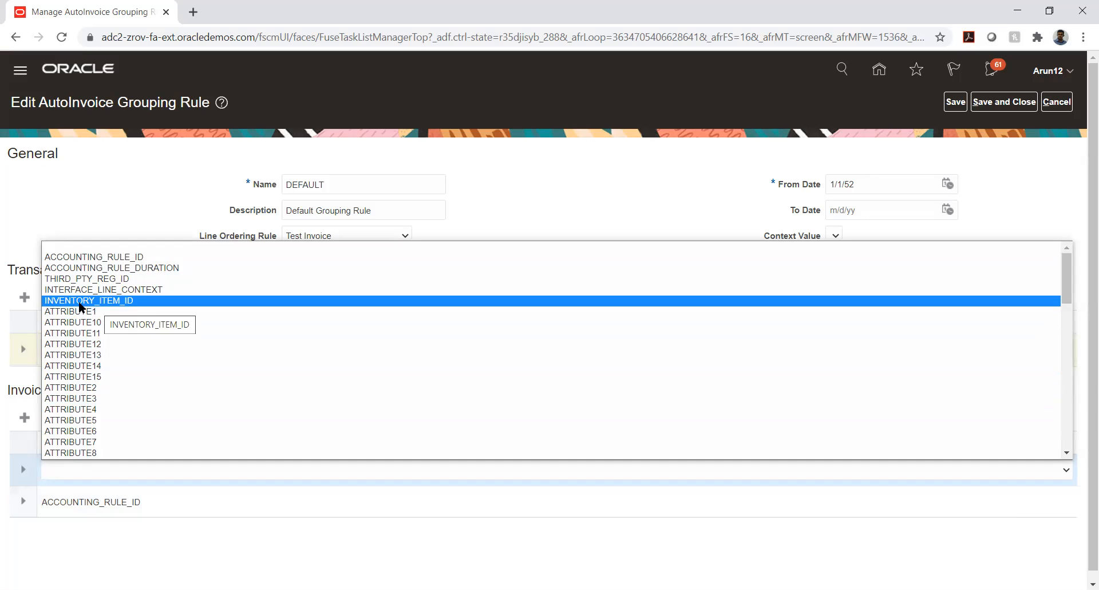
Scroll through the optional grouping characteristics and close the list with no selection.
scroll(80, 304, down, 10)
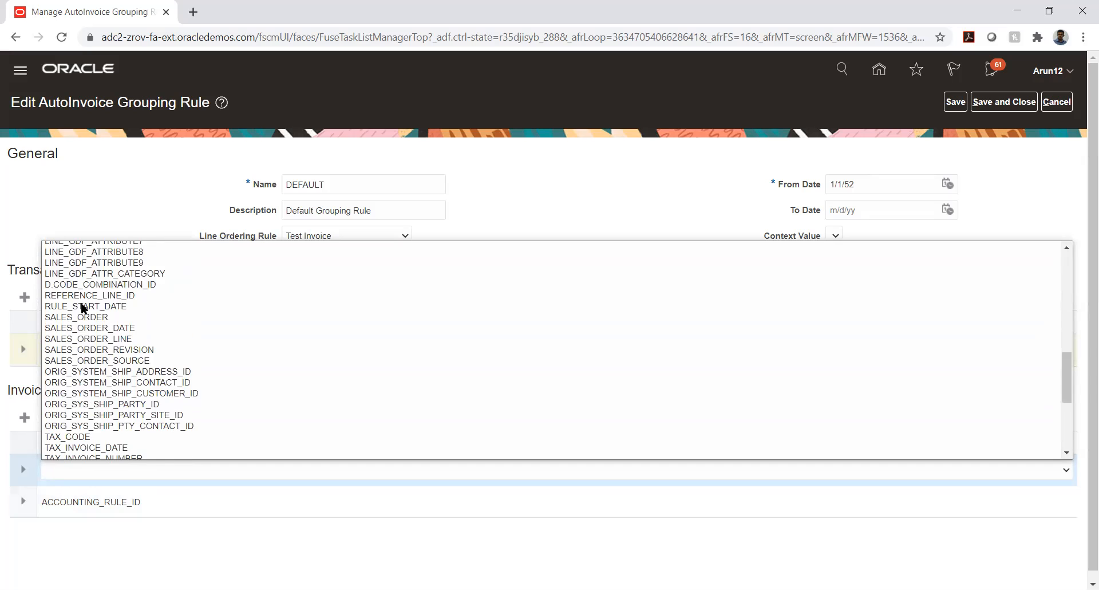
scroll(82, 306, down, 4)
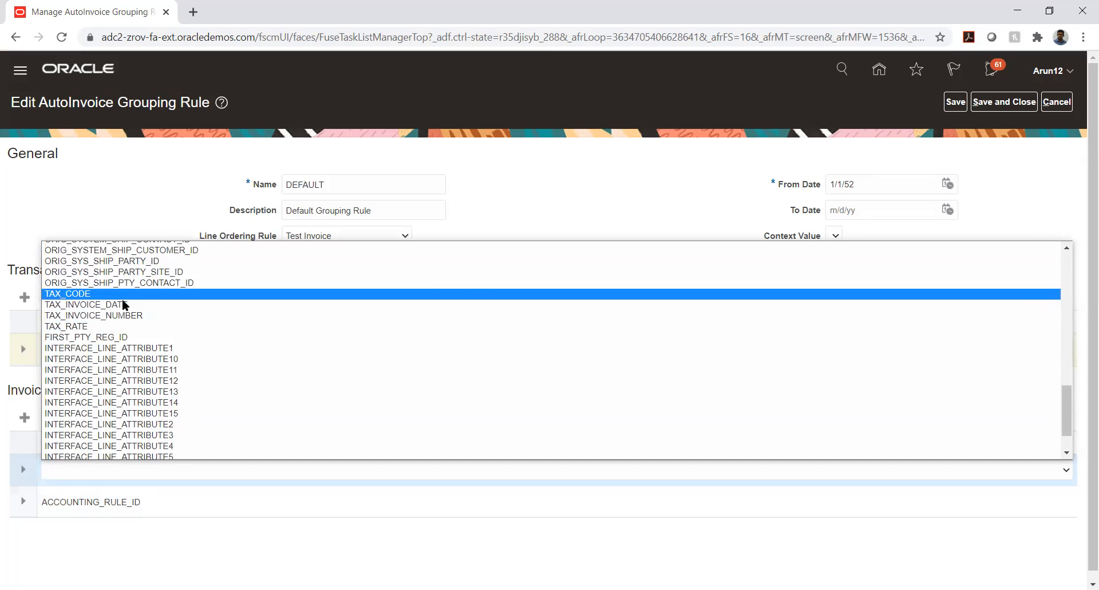
scroll(123, 310, down, 2)
scroll(124, 313, up, 4)
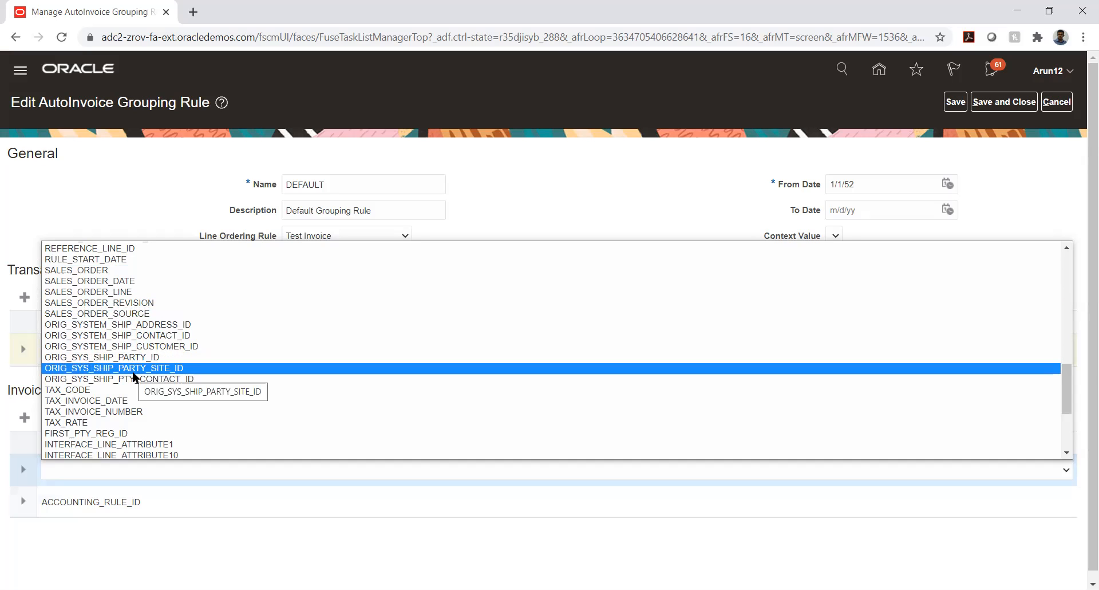
scroll(133, 377, up, 15)
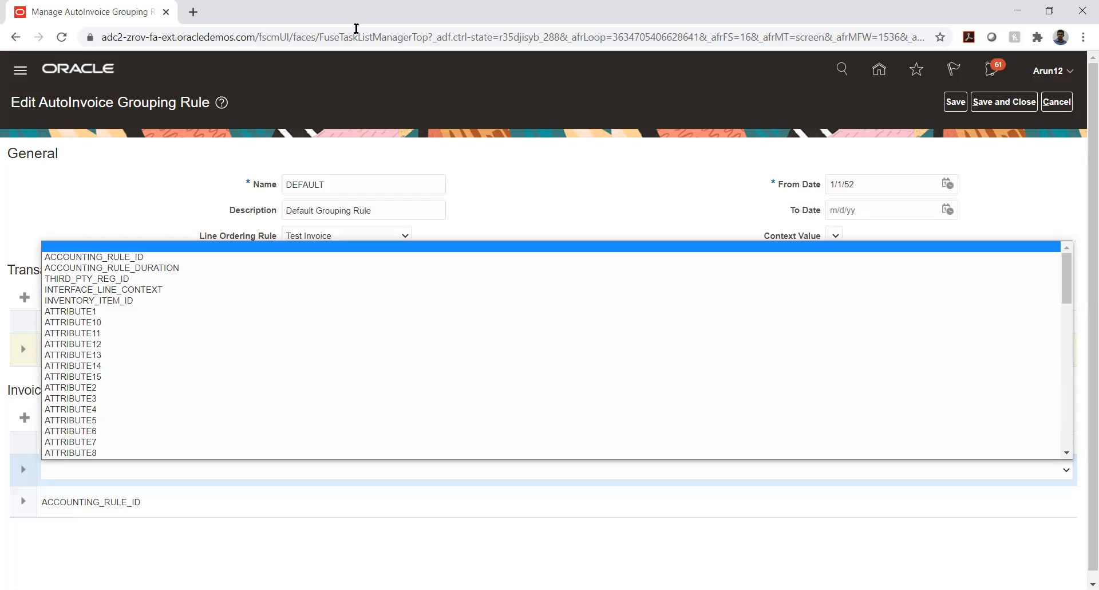
key(Escape)
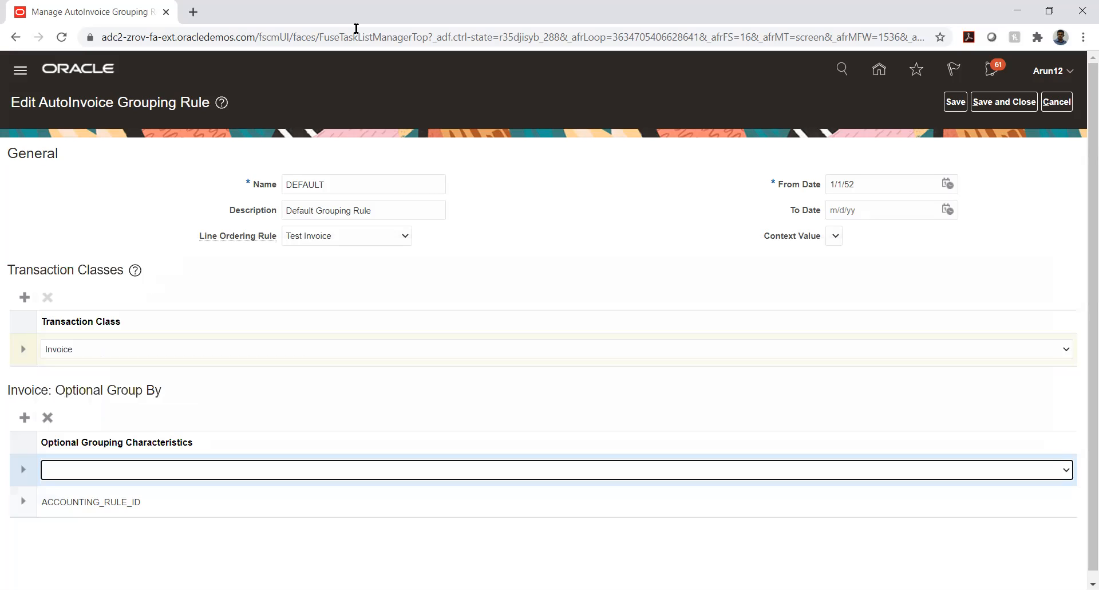
Browse the optional grouping characteristics list again and dismiss it without choosing.
key(alt+Tab)
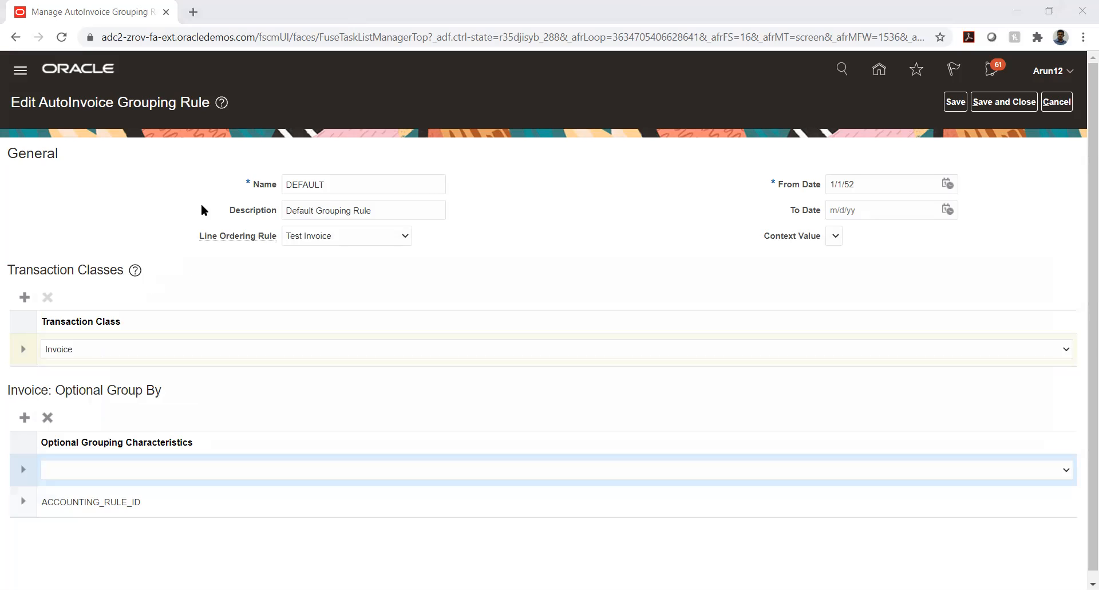
click(259, 471)
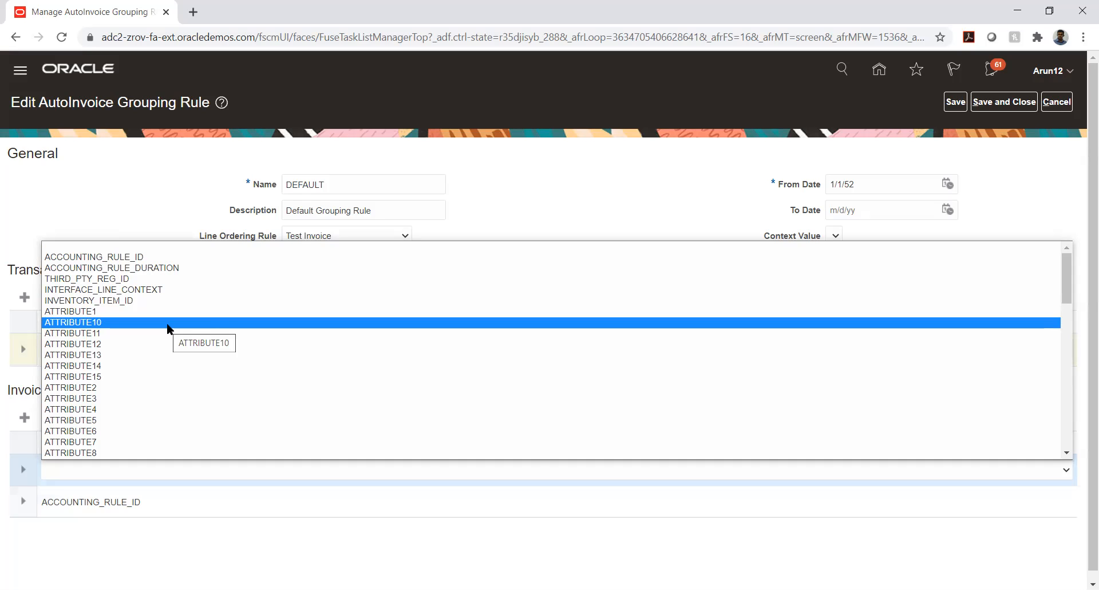
scroll(166, 325, down, 10)
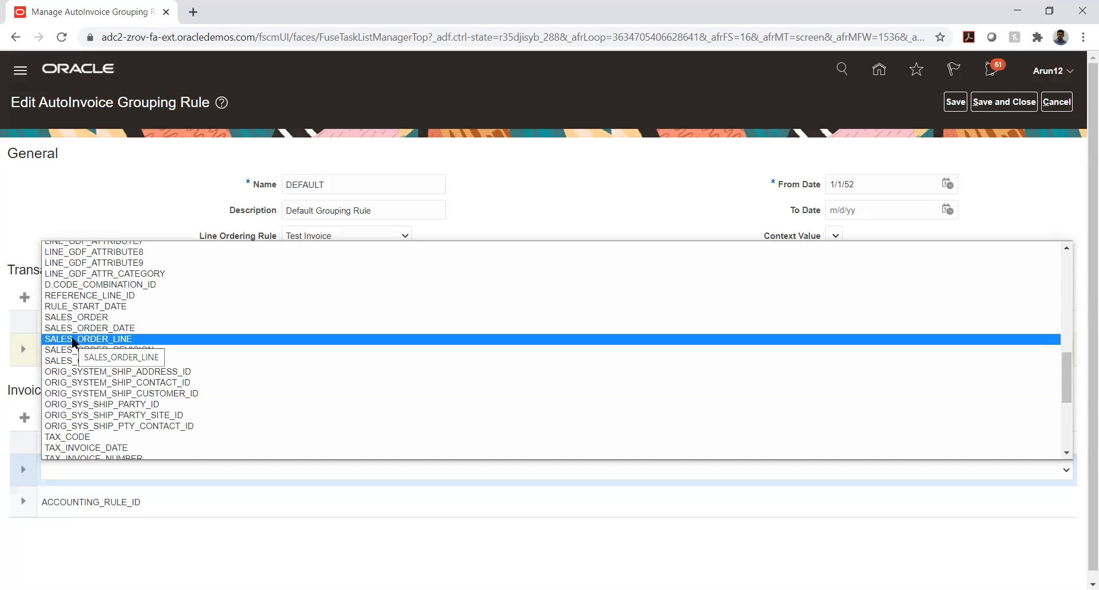
scroll(164, 334, up, 15)
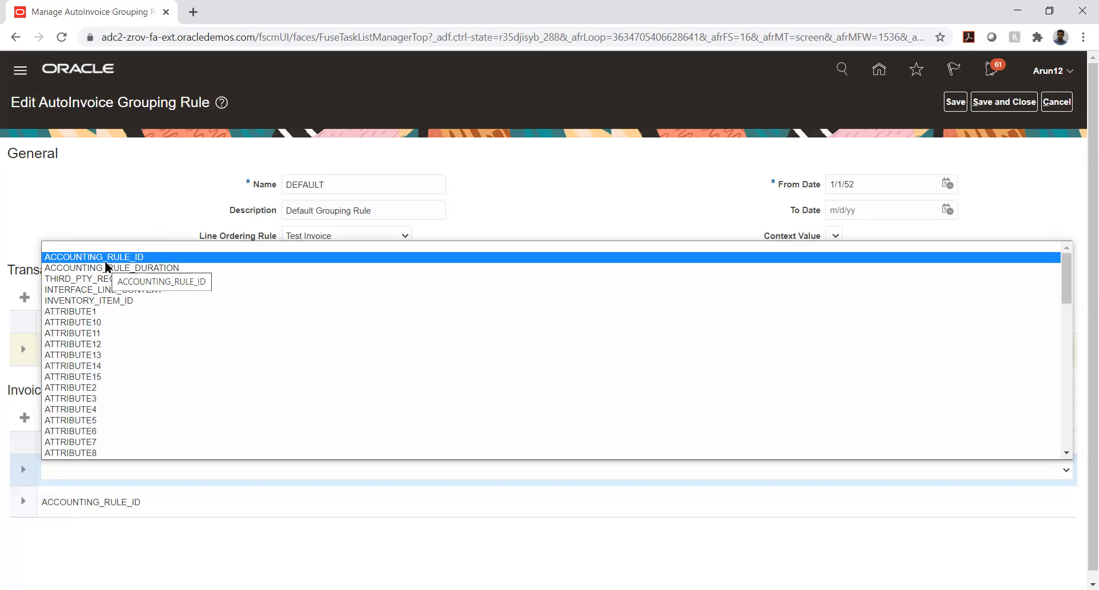
scroll(139, 314, down, 10)
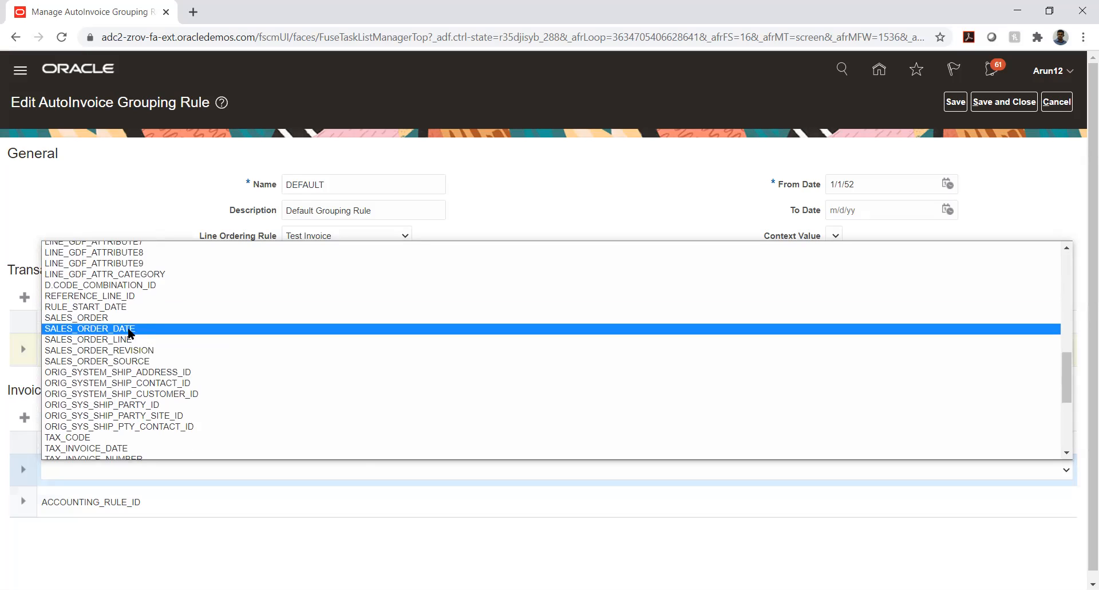
scroll(128, 332, up, 3)
scroll(129, 332, up, 3)
scroll(128, 331, up, 3)
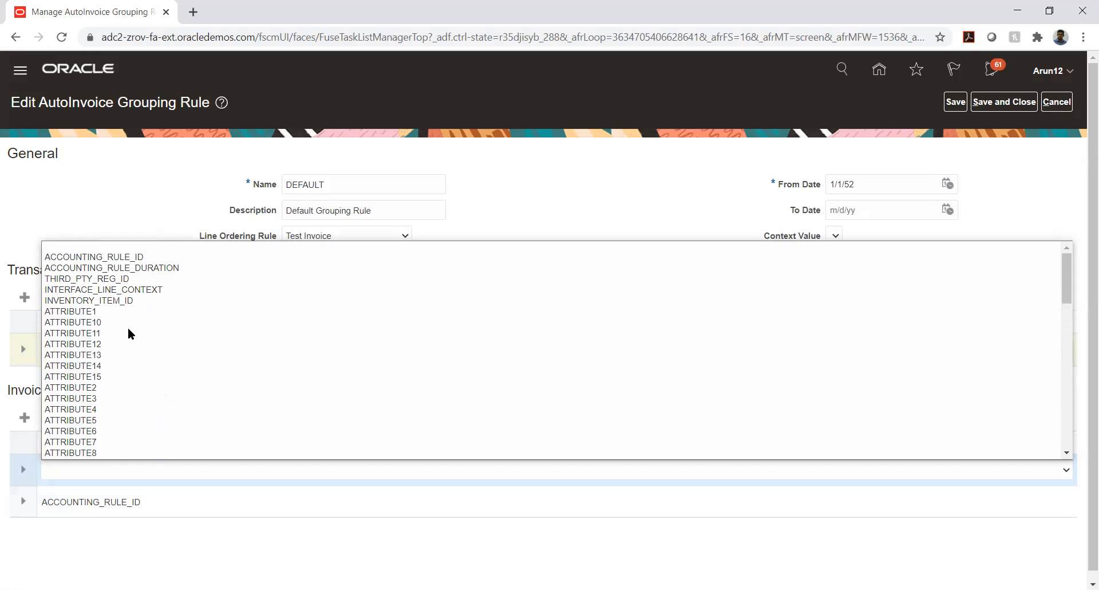
click(1022, 203)
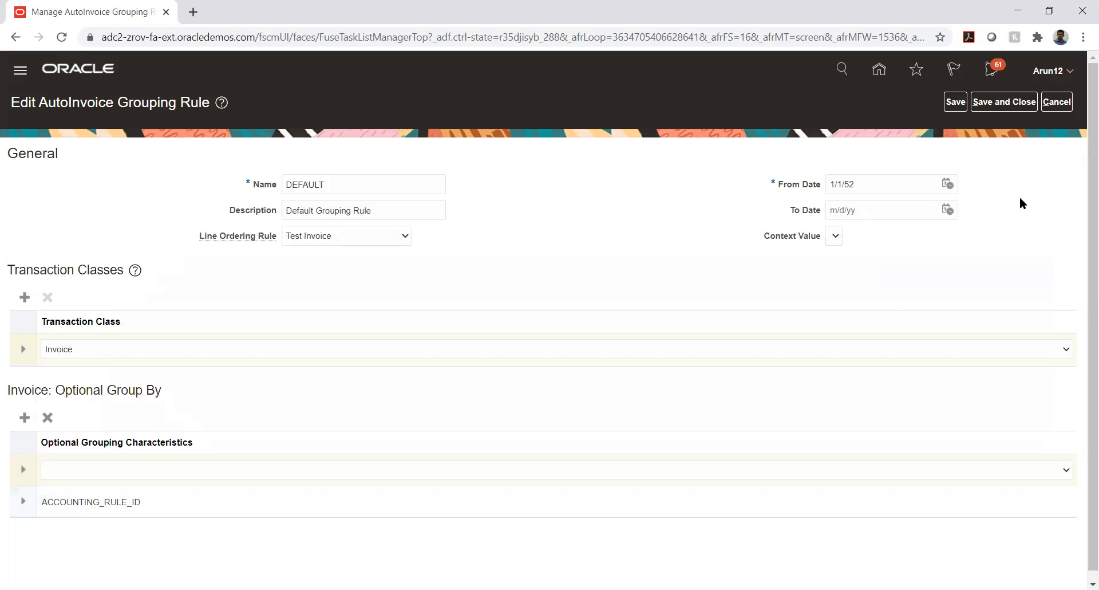
Leave the new optional row unset and cancel the DEFAULT rule edits without saving.
click(94, 465)
click(29, 565)
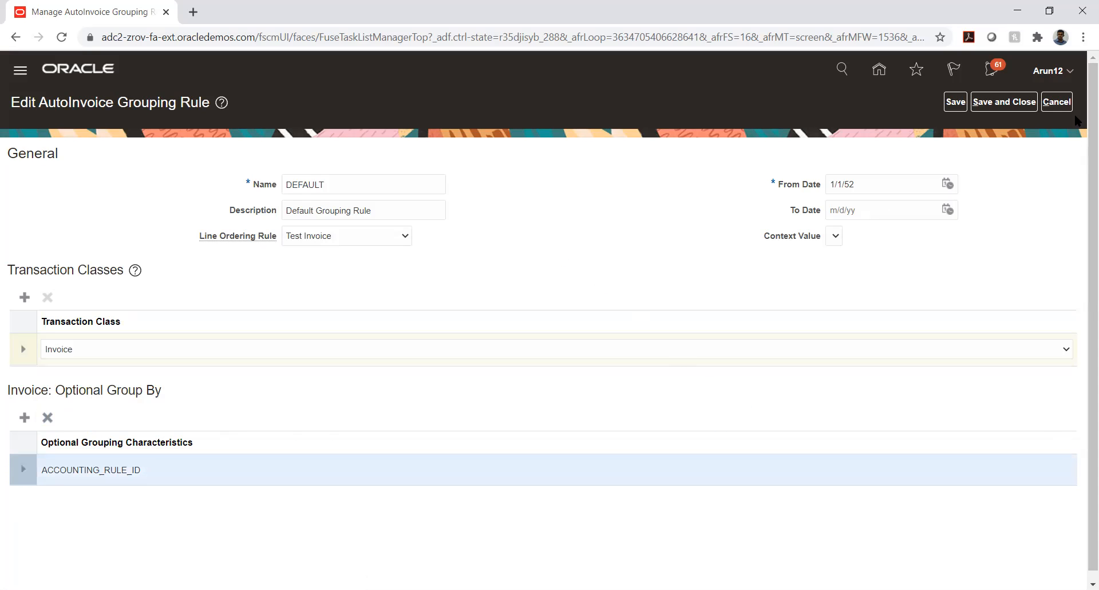
click(1063, 105)
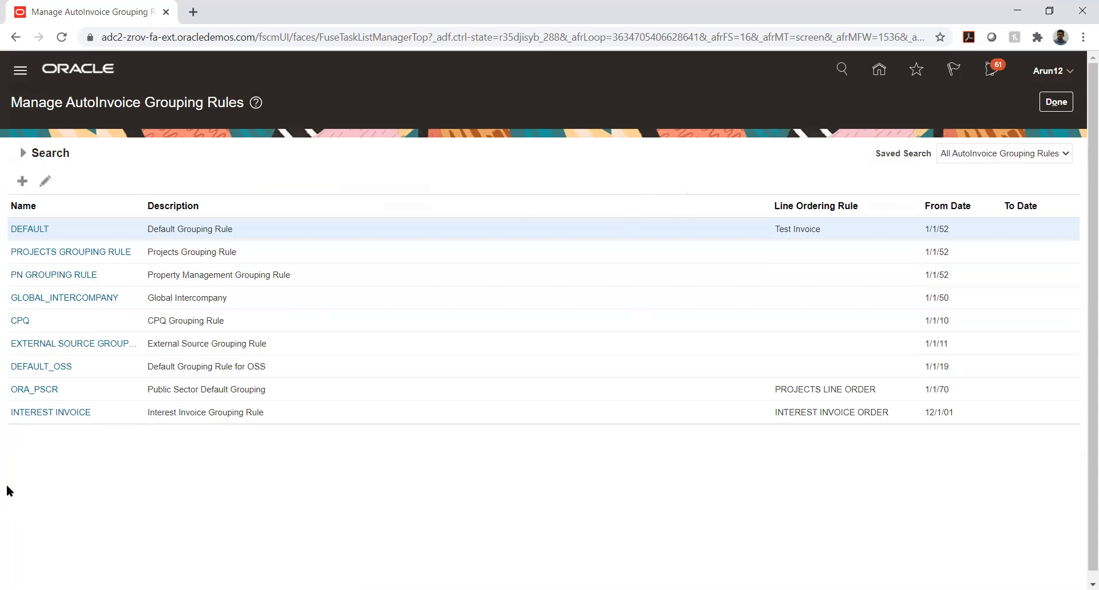
Review the GLOBAL_INTERCOMPANY grouping rule, cancel it, and close Manage AutoInvoice Grouping Rules.
click(70, 304)
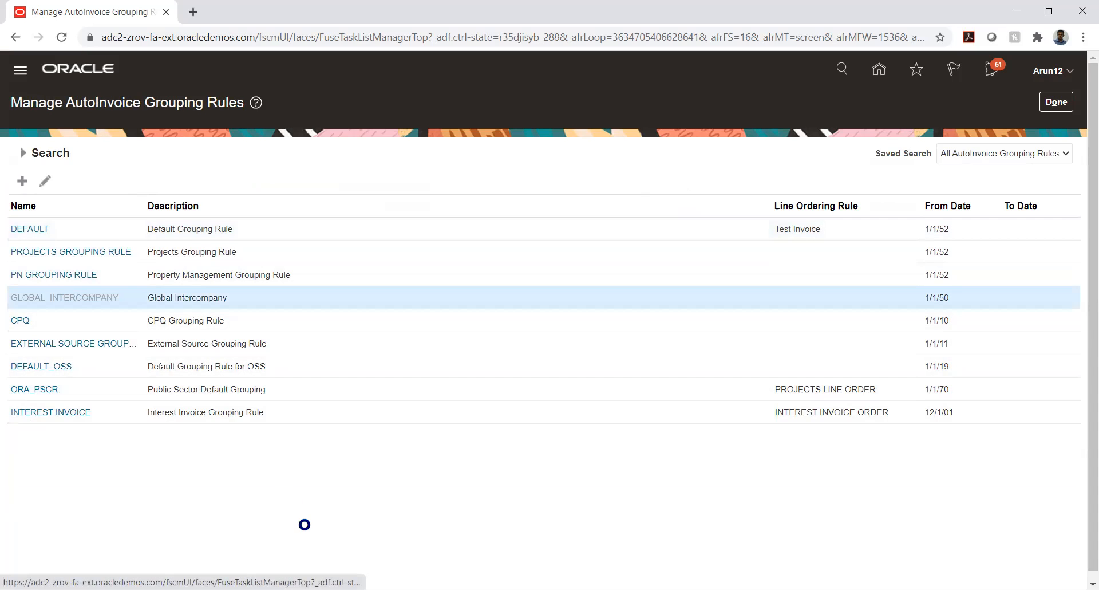
scroll(304, 524, down, 1)
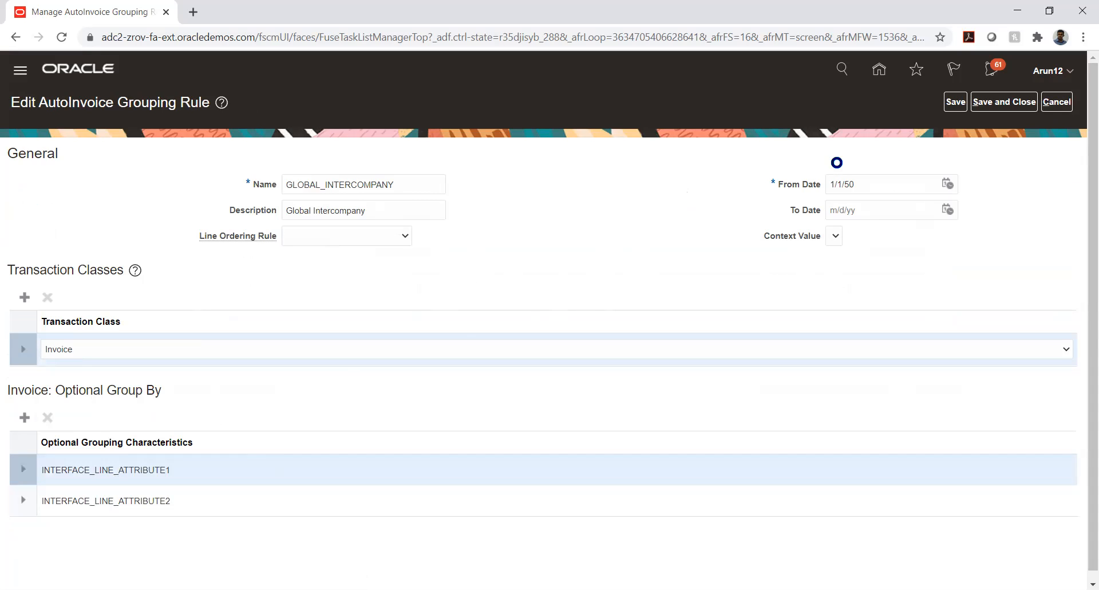
click(1051, 102)
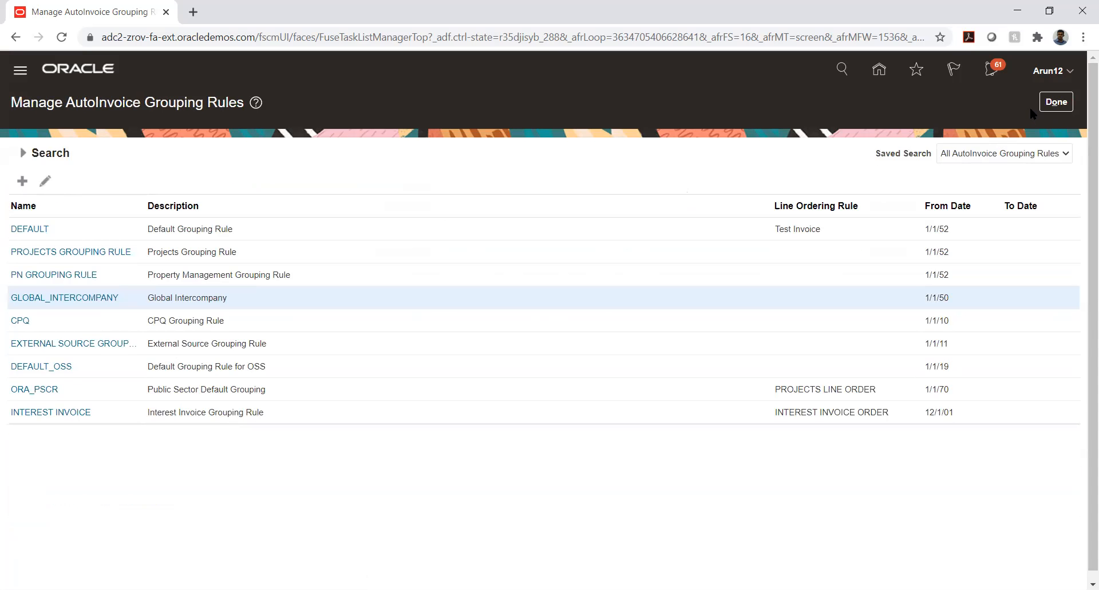
click(1048, 105)
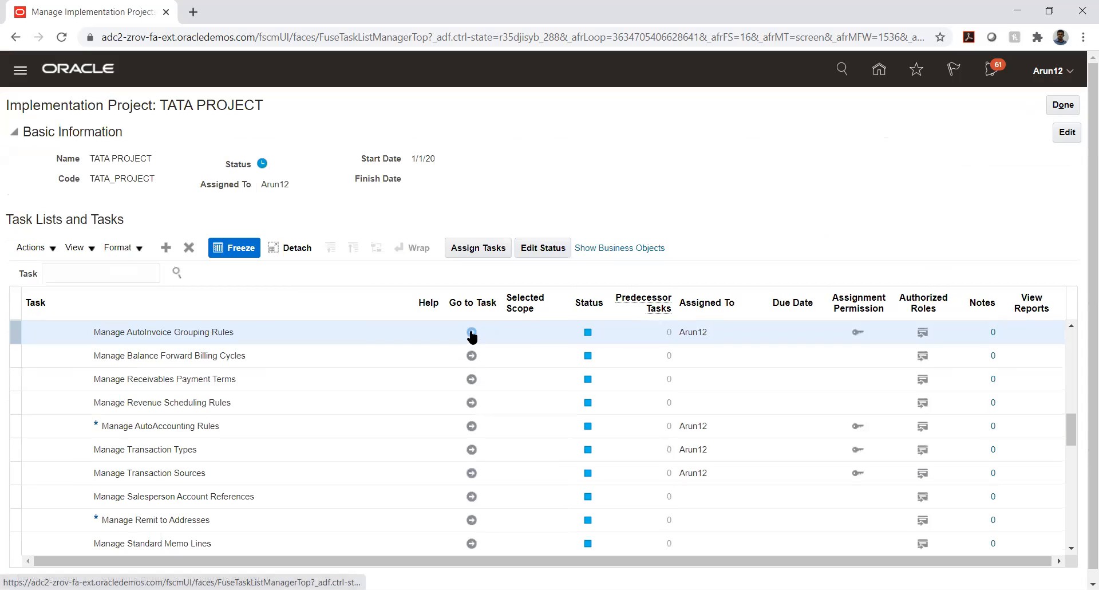
Revisit the grouping rules and Transaction Types tasks, then launch Manage AutoAccounting Rules.
click(471, 332)
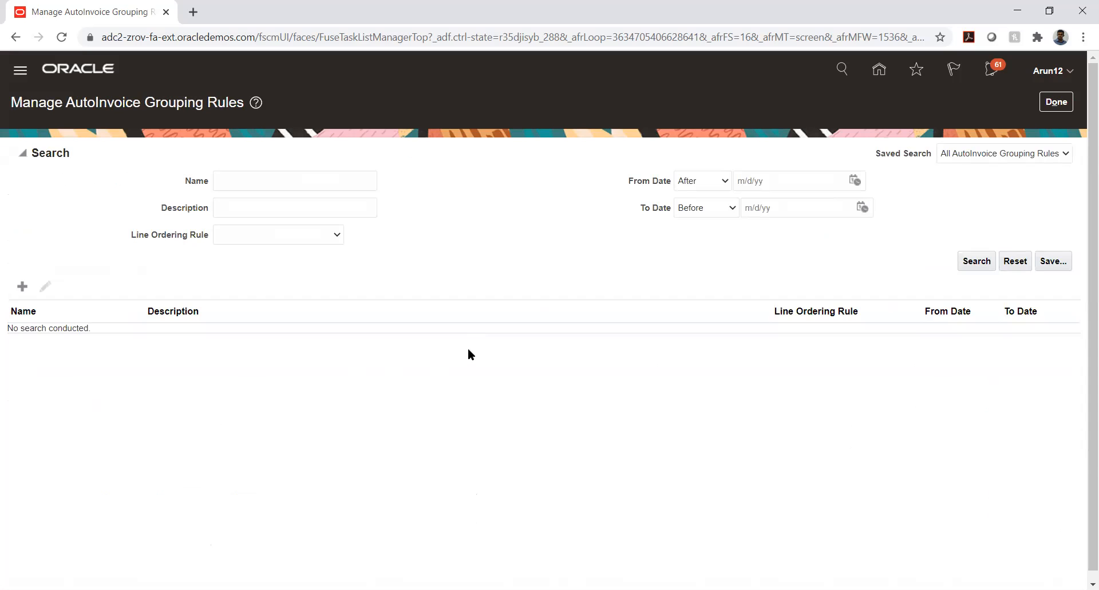
click(1054, 102)
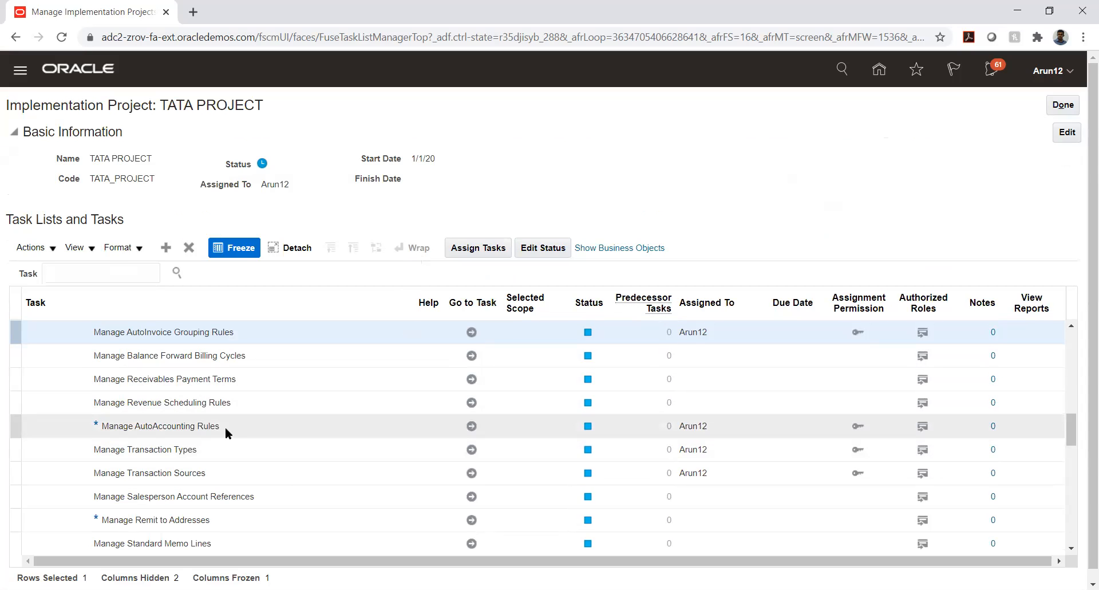
scroll(226, 405, down, 3)
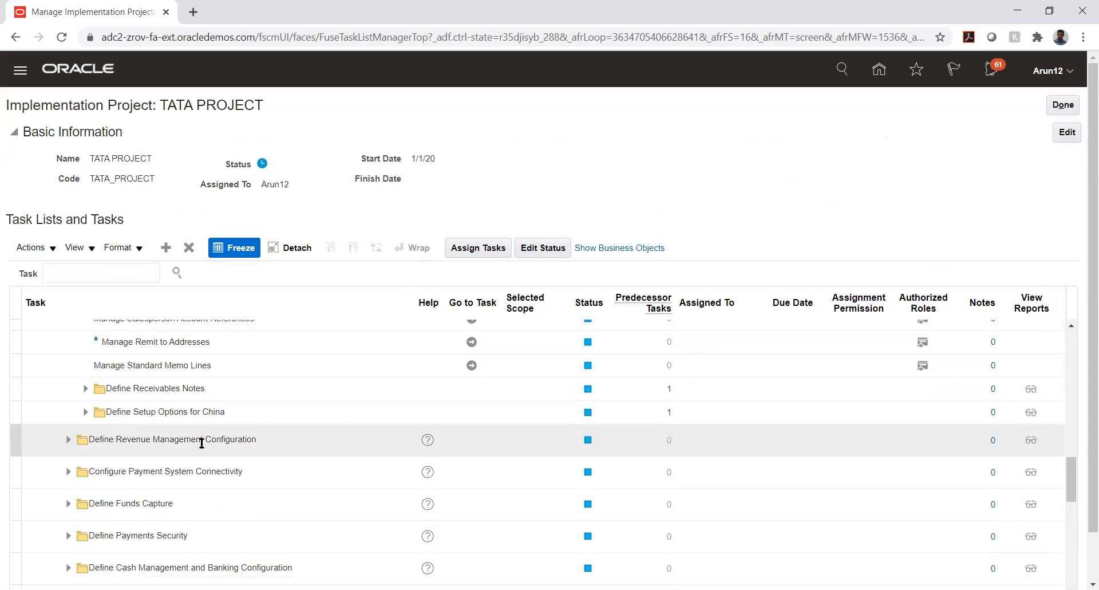
scroll(200, 444, up, 1)
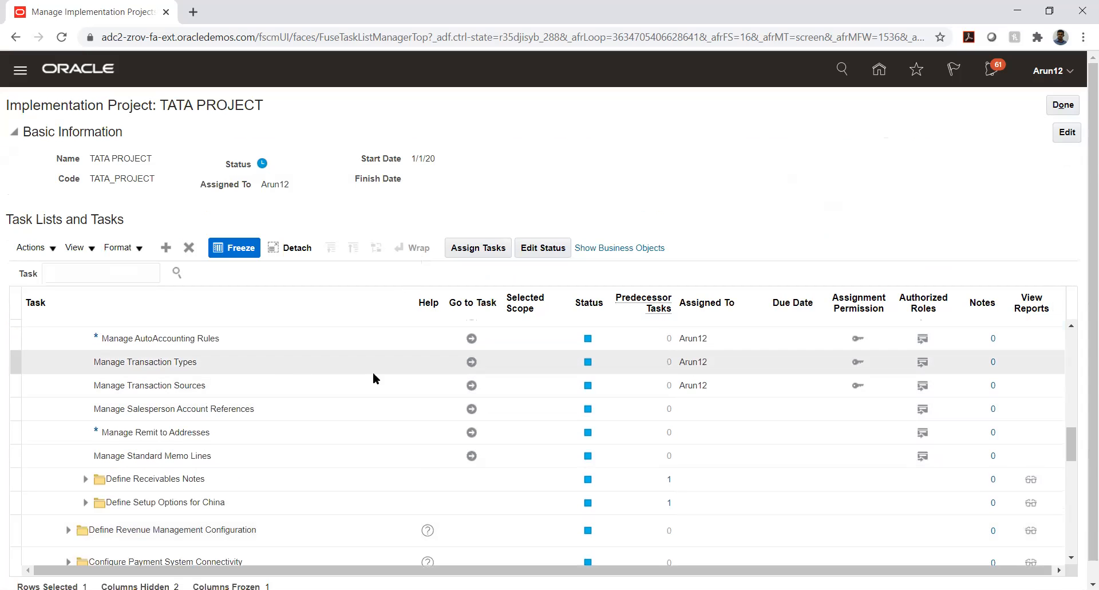
click(471, 362)
click(1053, 99)
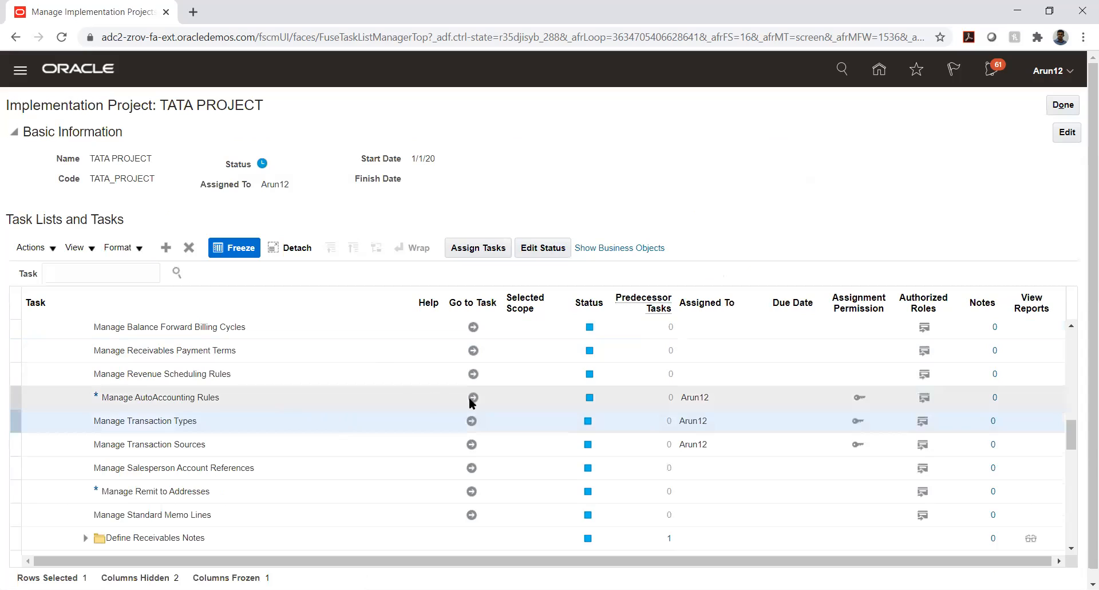
click(473, 397)
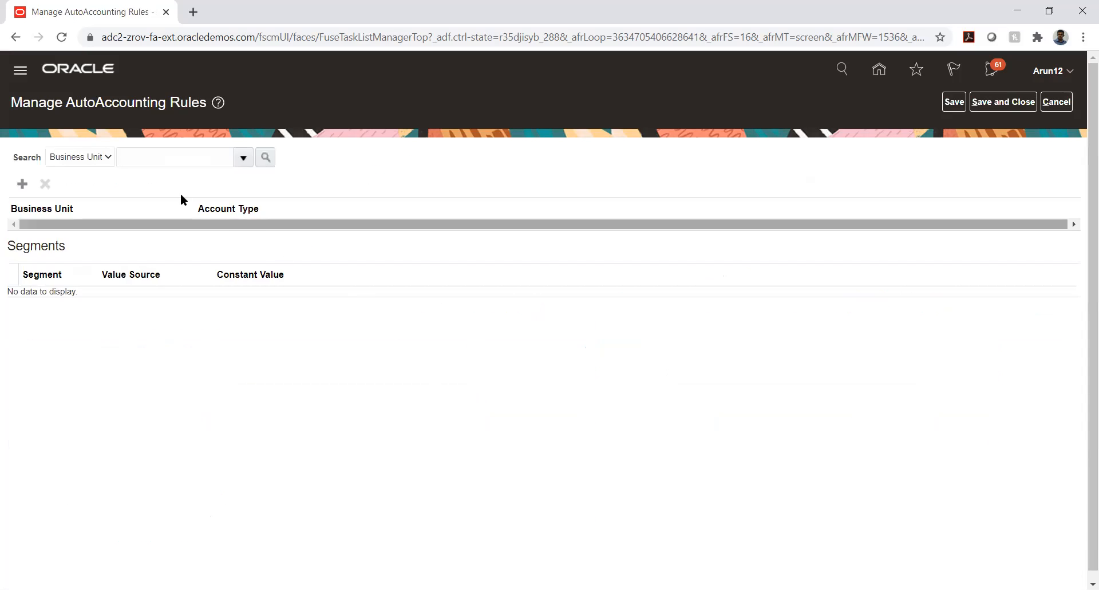
Create a new AutoAccounting rule for business unit AFNIC BU and expand the Account Type list.
click(163, 156)
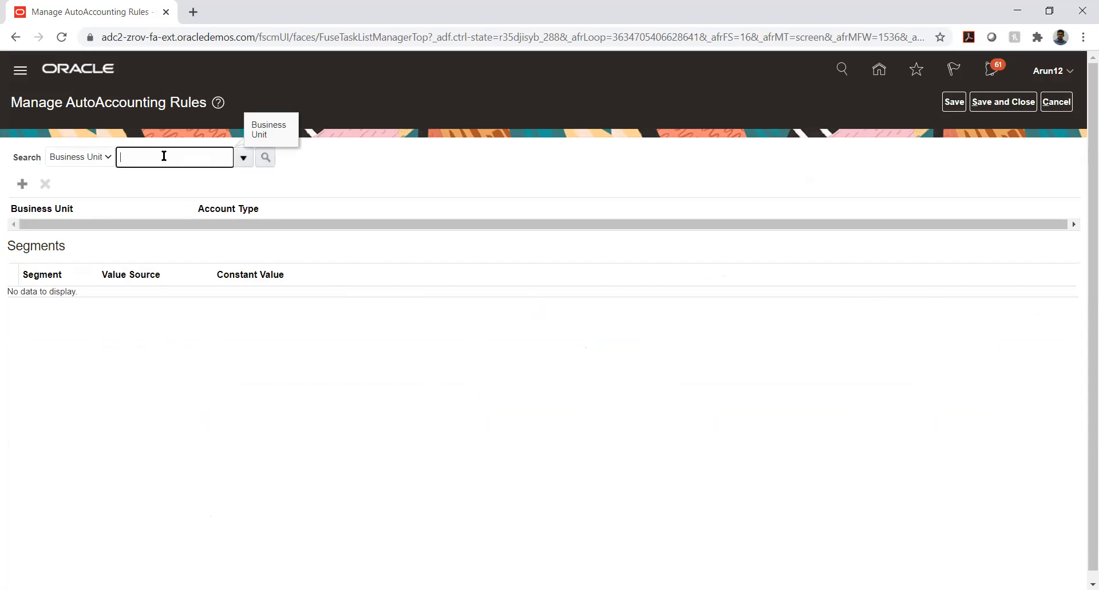
click(22, 183)
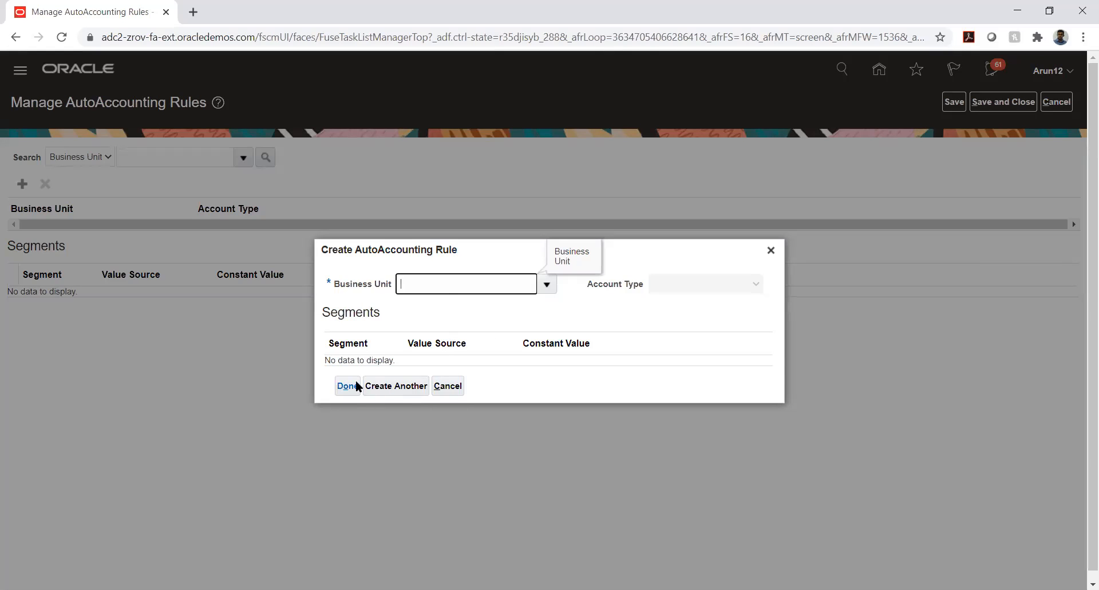
click(542, 286)
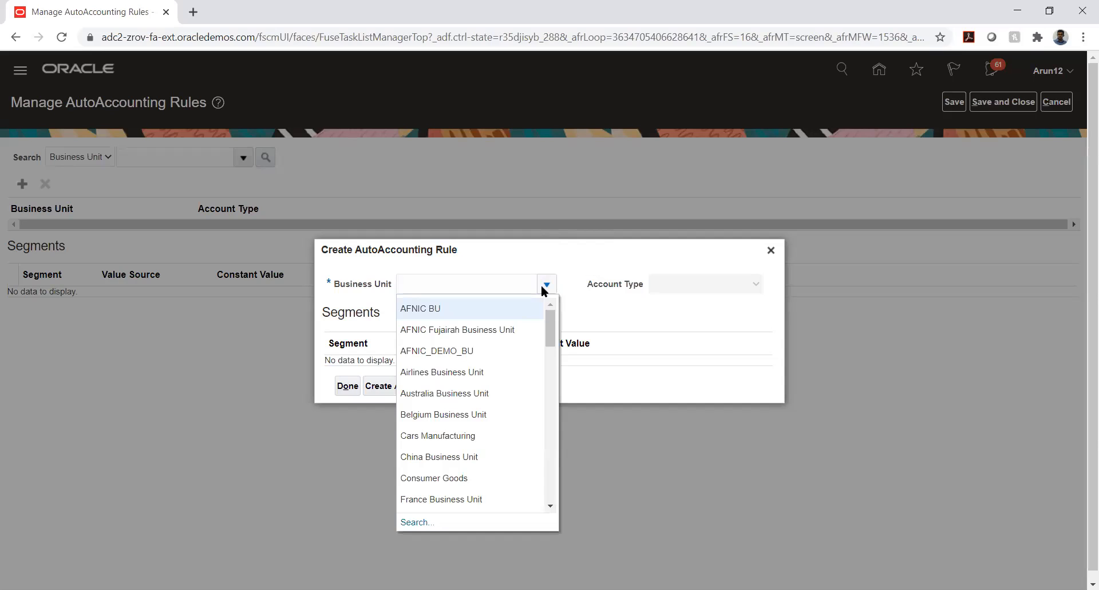
click(505, 312)
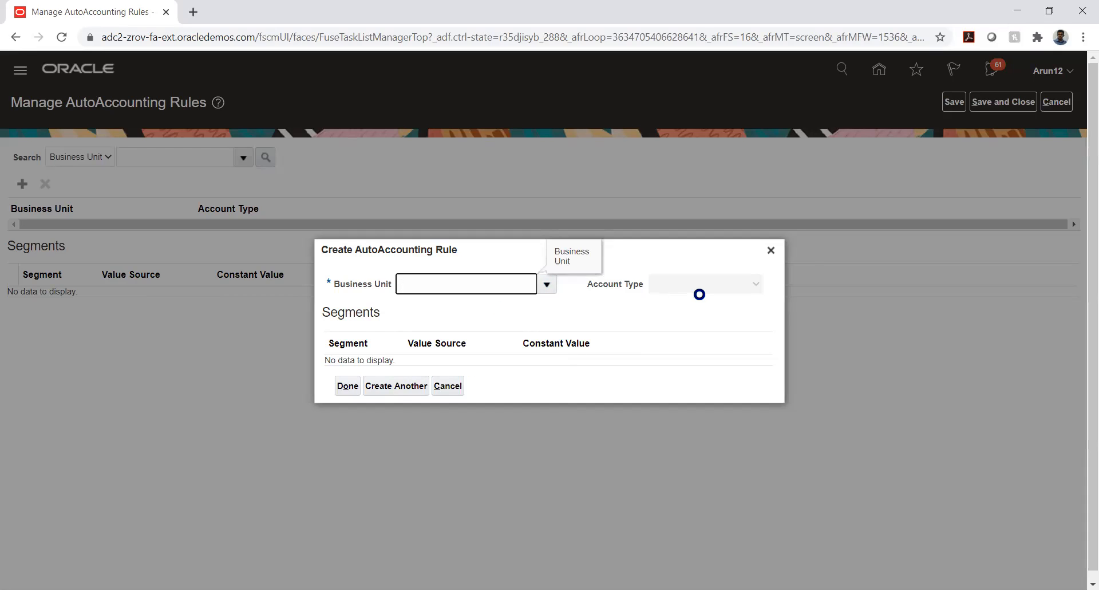
click(688, 287)
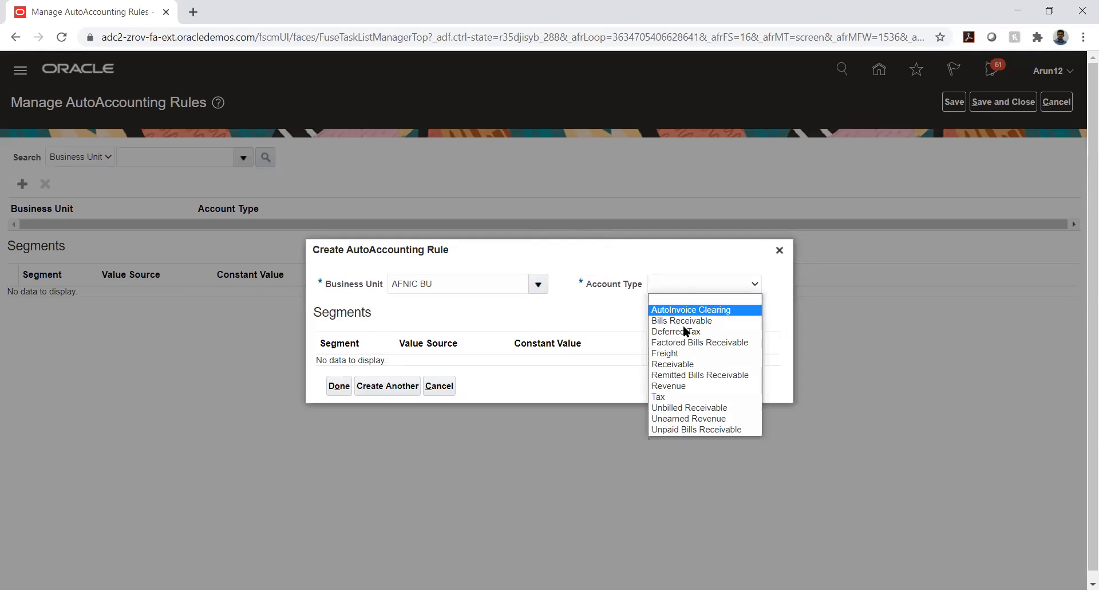
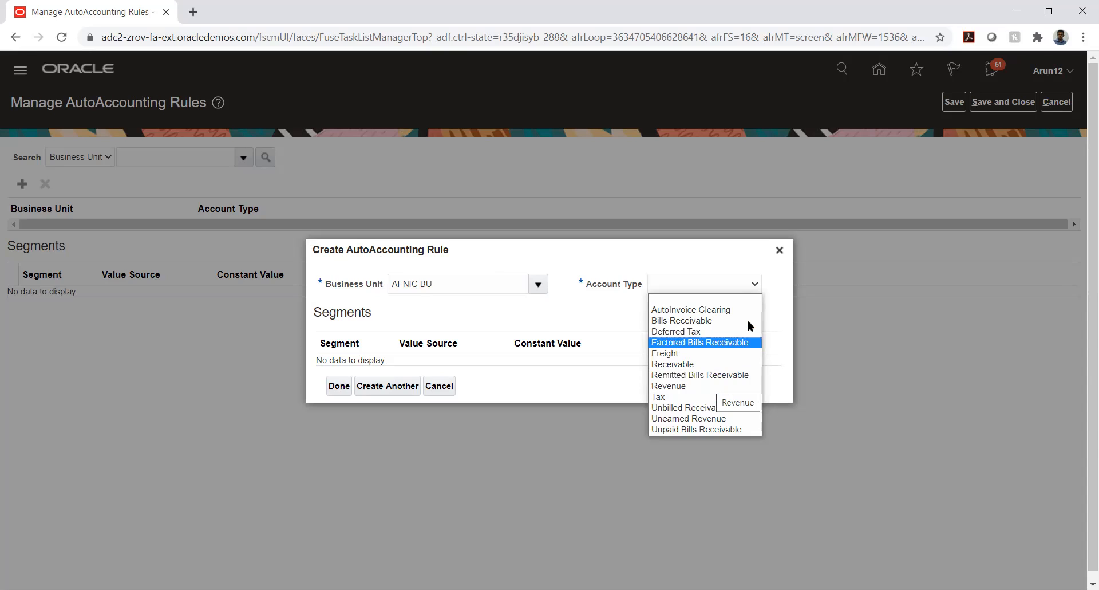
Discard the unfinished AFNIC BU rule and leave Manage AutoAccounting Rules without saving.
click(728, 278)
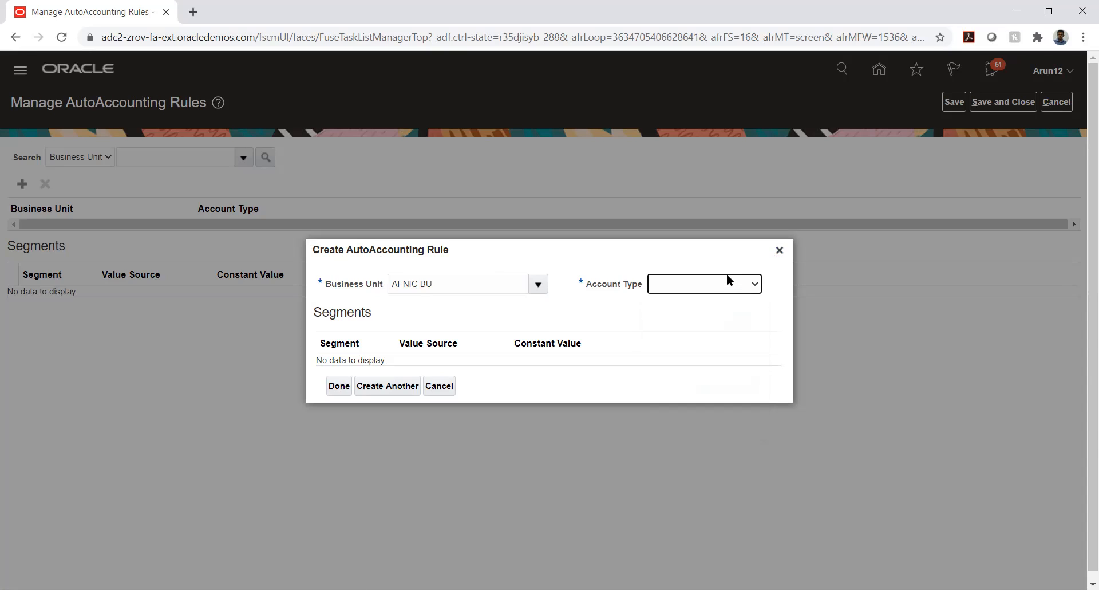
click(778, 251)
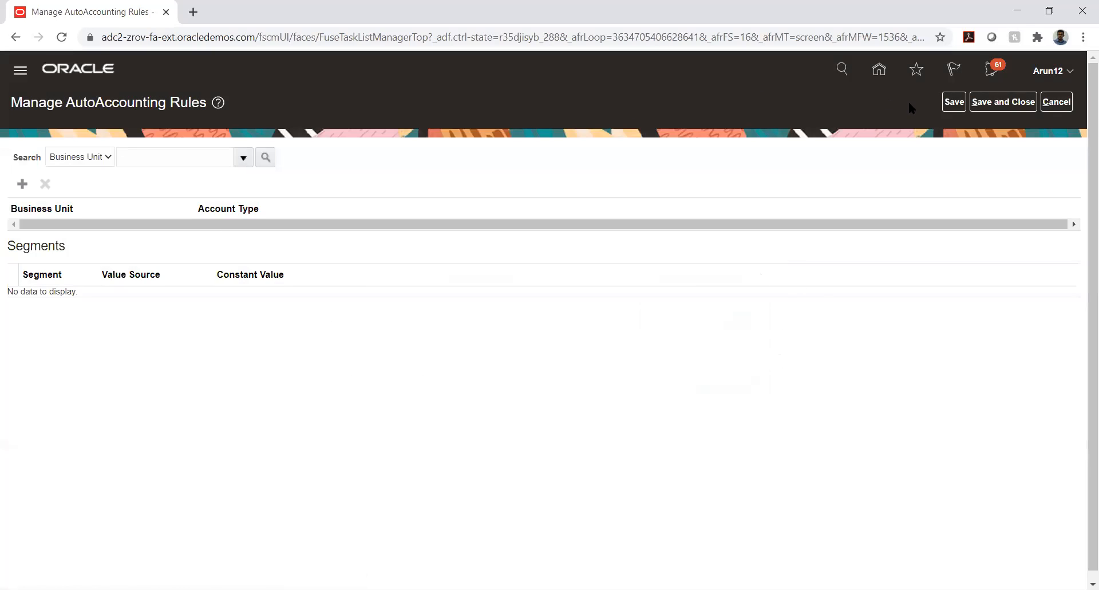
click(1048, 102)
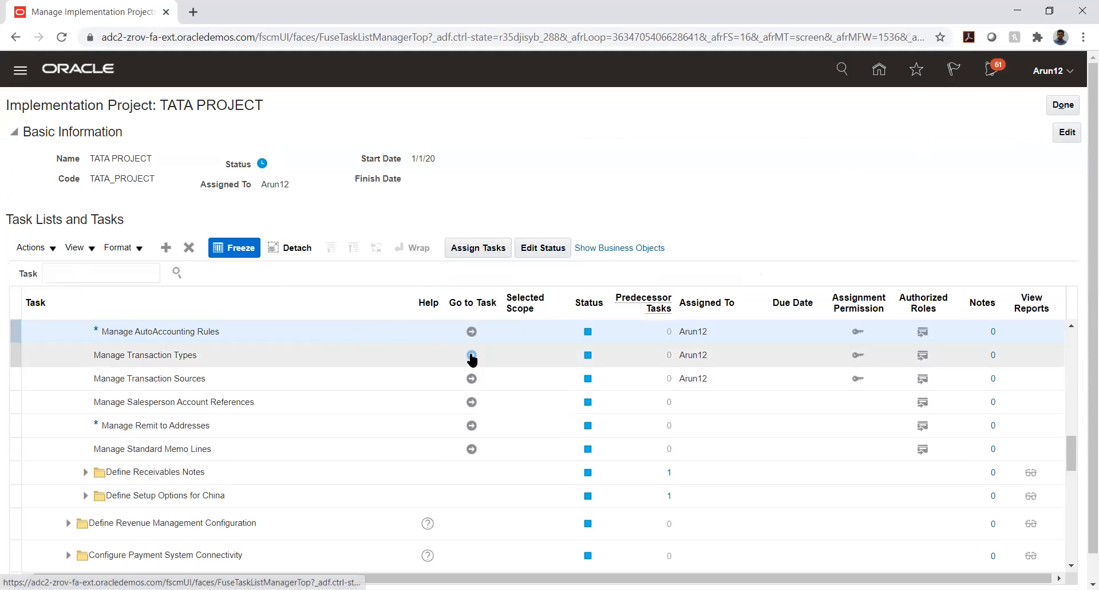
Check Manage Transaction Types without changes, then launch Manage AutoAccounting Rules from TATA PROJECT.
click(472, 355)
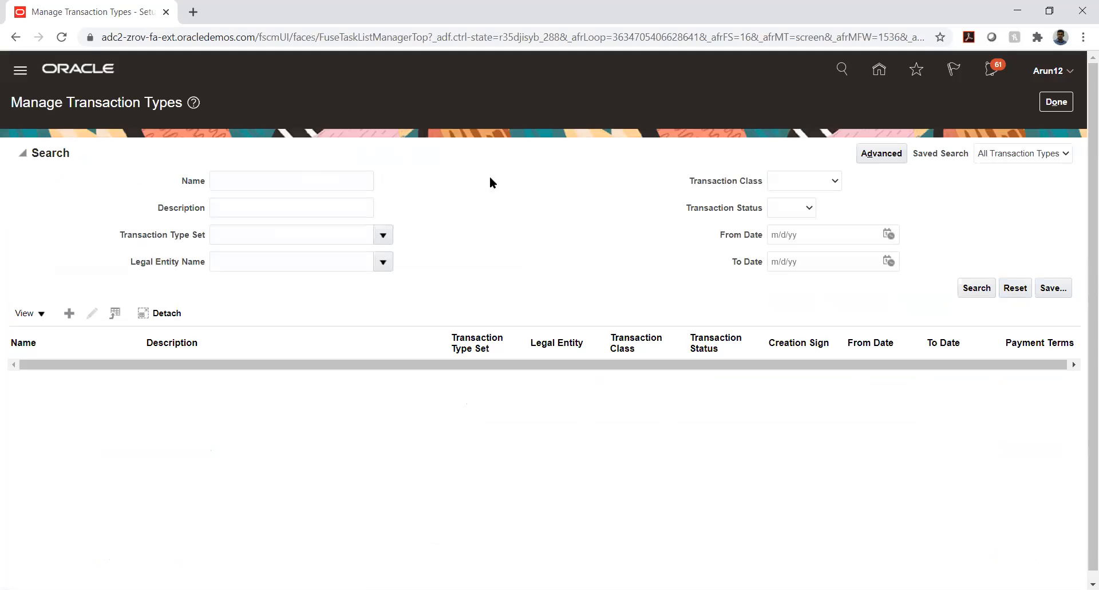
click(277, 178)
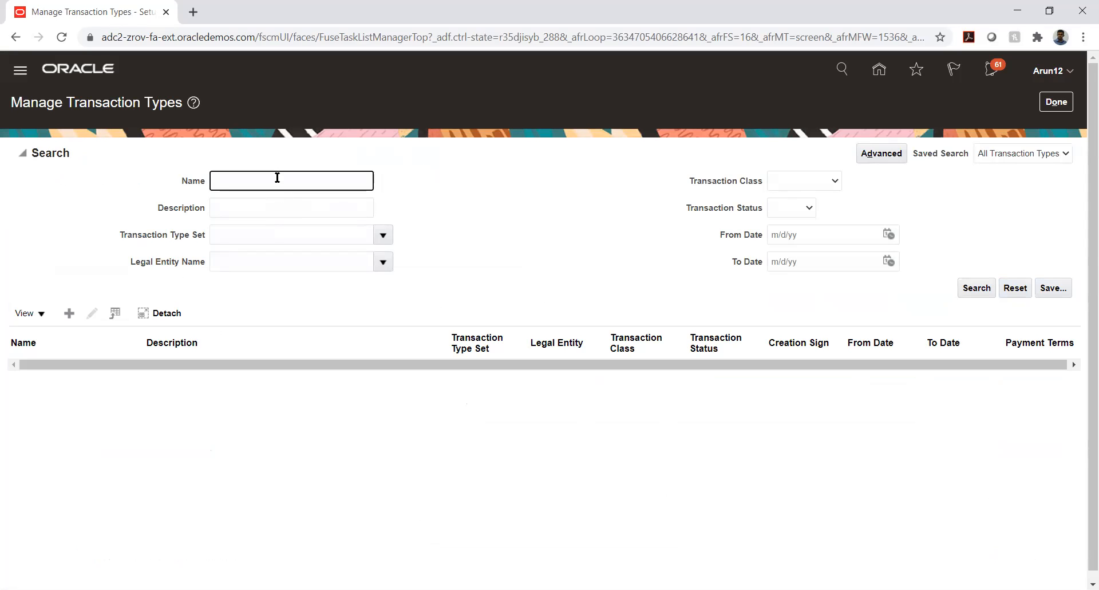
click(1057, 101)
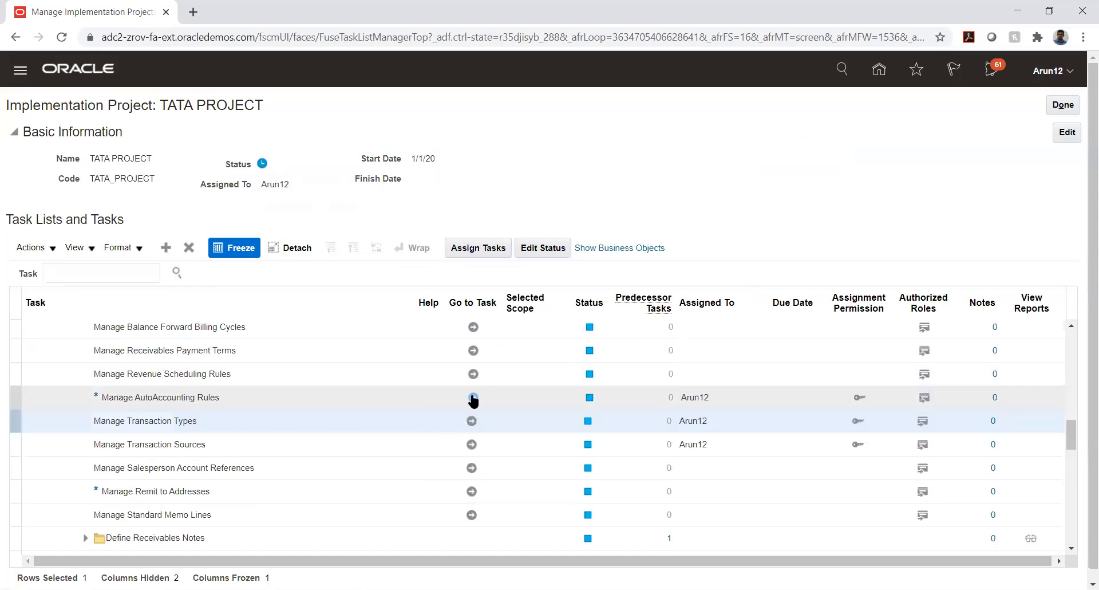
click(473, 396)
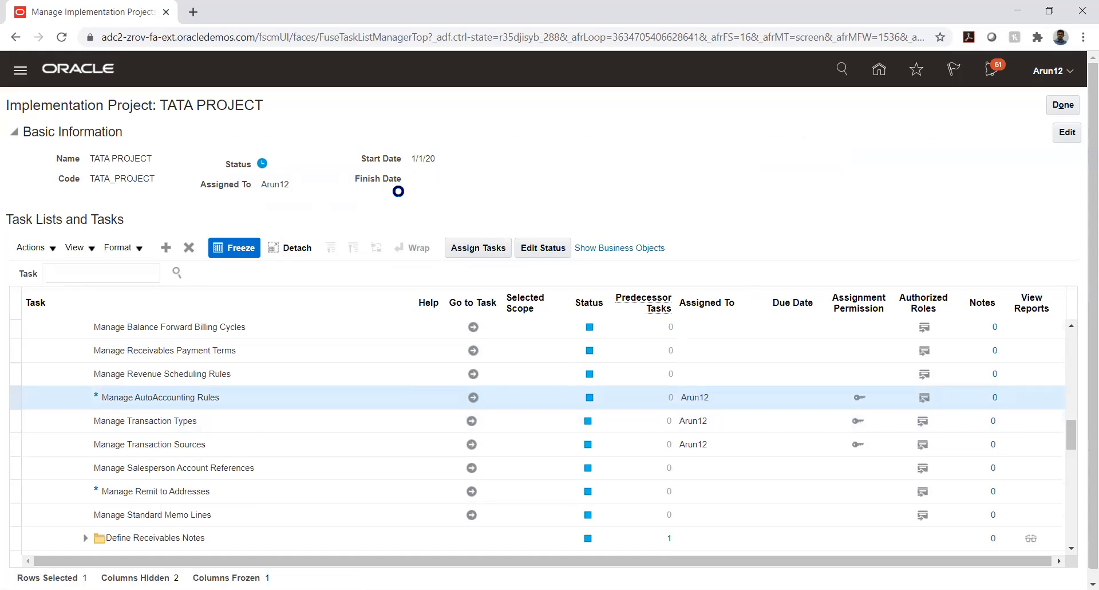
Search business units matching TATA_AUTO% and inspect TATA_AUTO_03_BU Receivable's TATA_COMP value source.
click(152, 164)
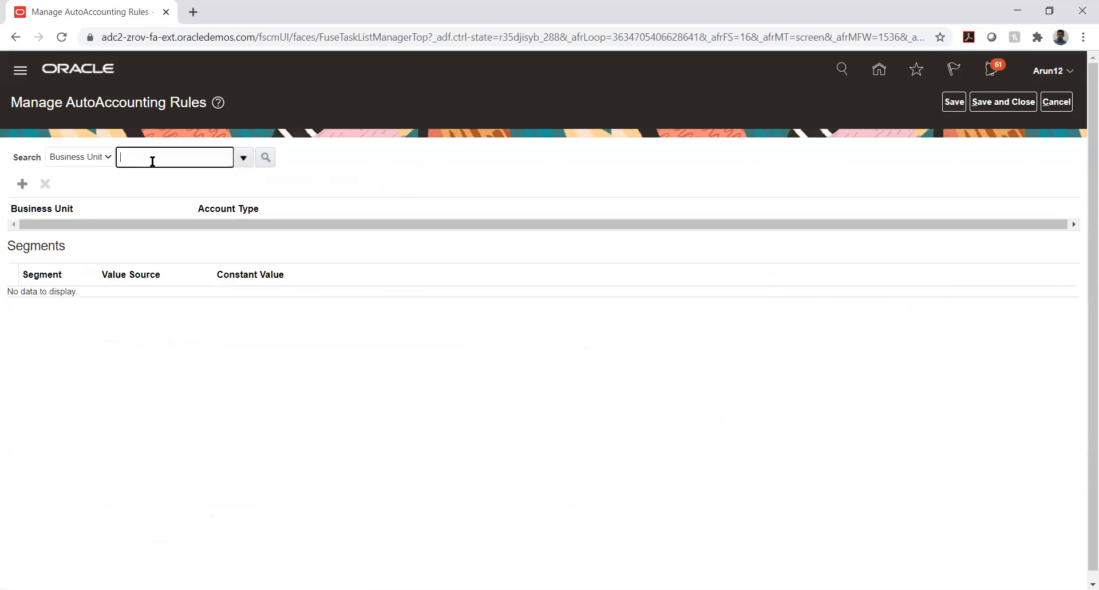
text(TATA_AUTO%)
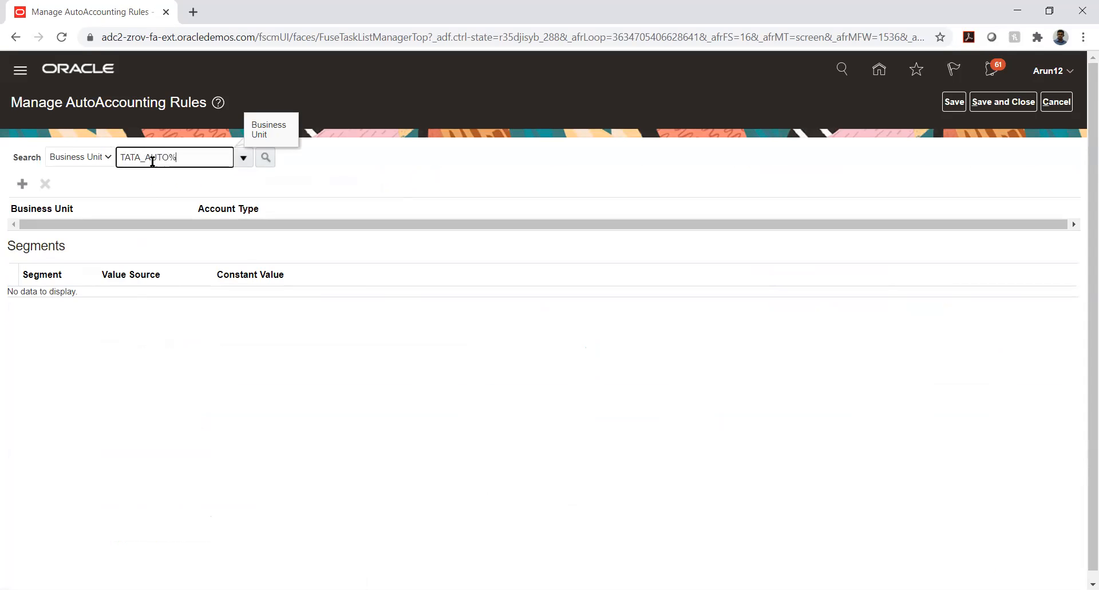
click(270, 163)
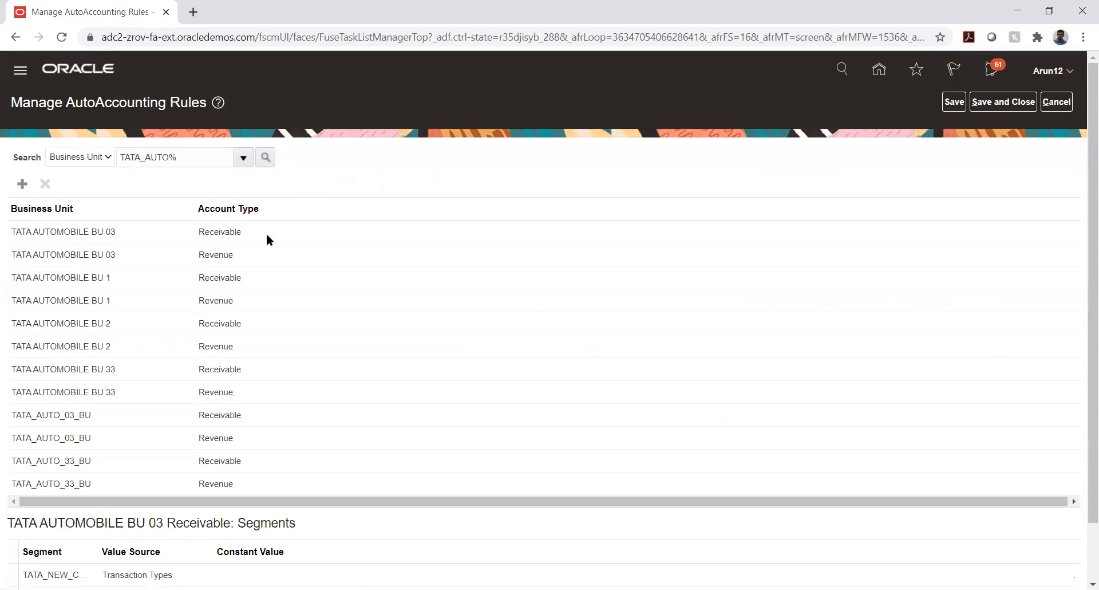
double_click(64, 416)
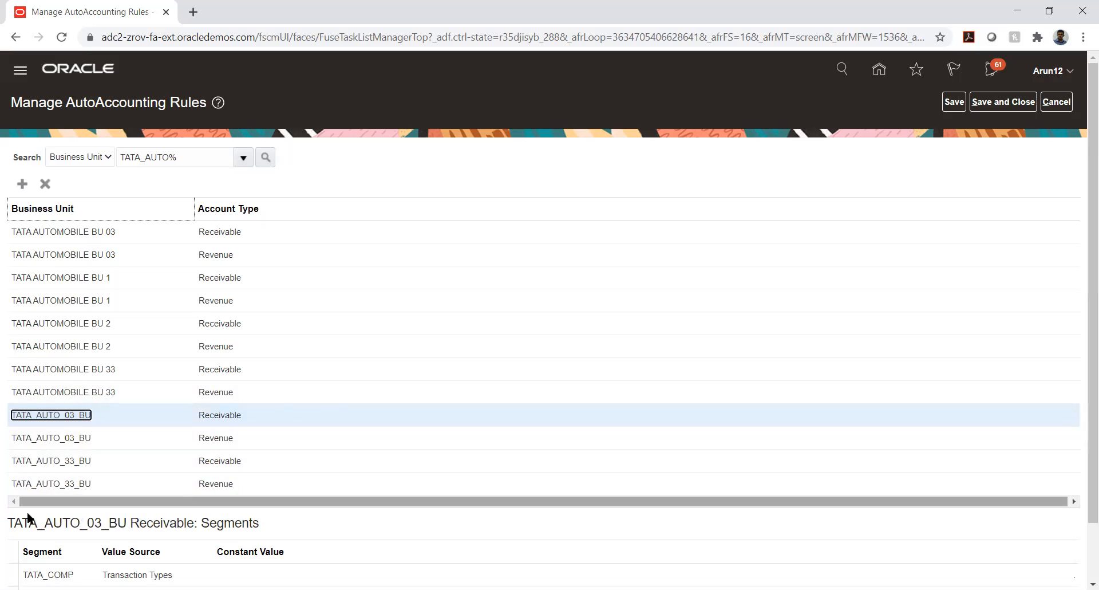
scroll(1, 505, down, 1)
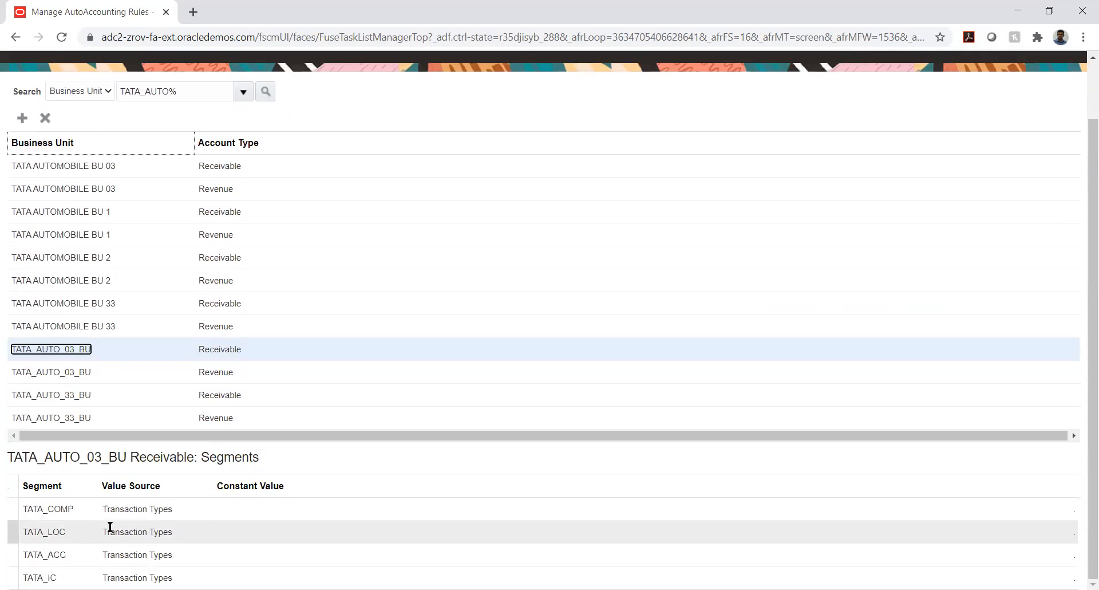
click(164, 508)
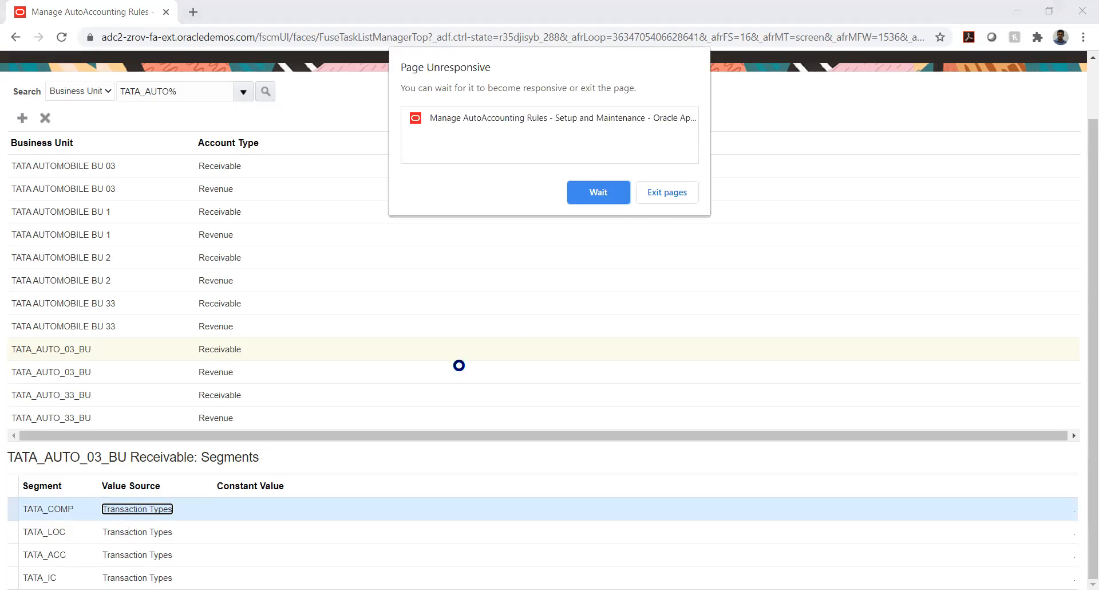
Keep waiting through Chrome's Page Unresponsive warning twice, then start a new browser tab.
click(599, 184)
click(596, 193)
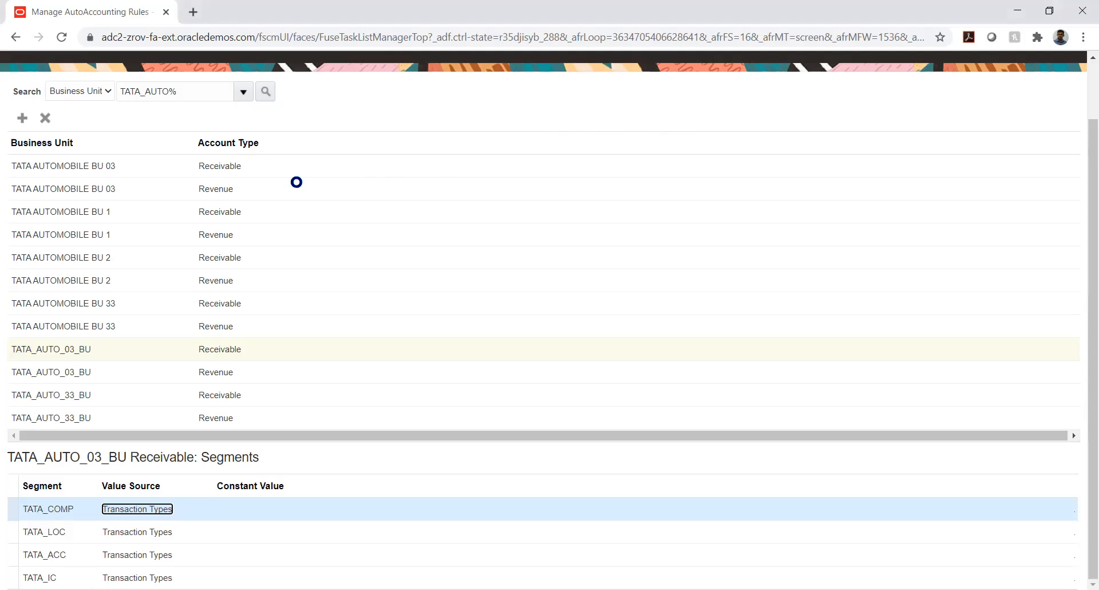
click(235, 23)
Load the pasted Oracle login address in the new tab and close the stalled tab.
text(https://adc2-zrov-login.oracledemos.com)
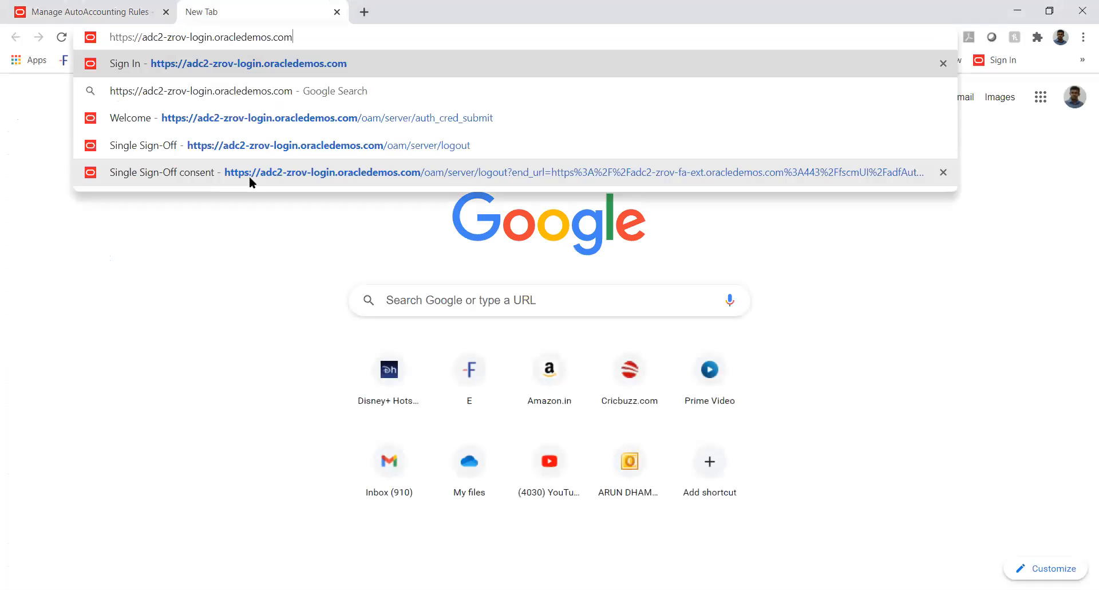
key(Return)
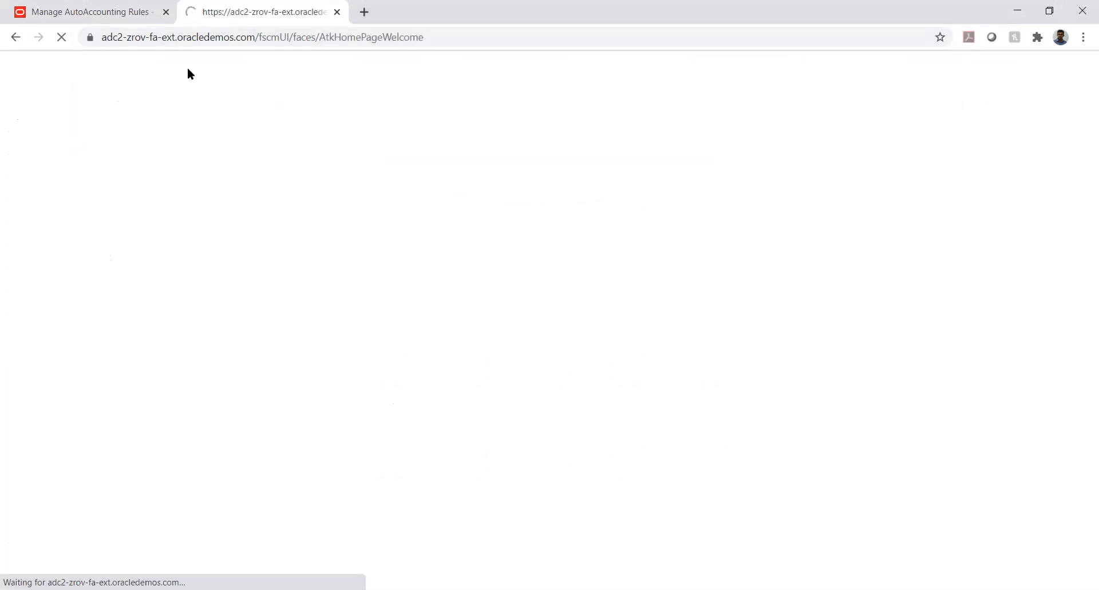
click(166, 12)
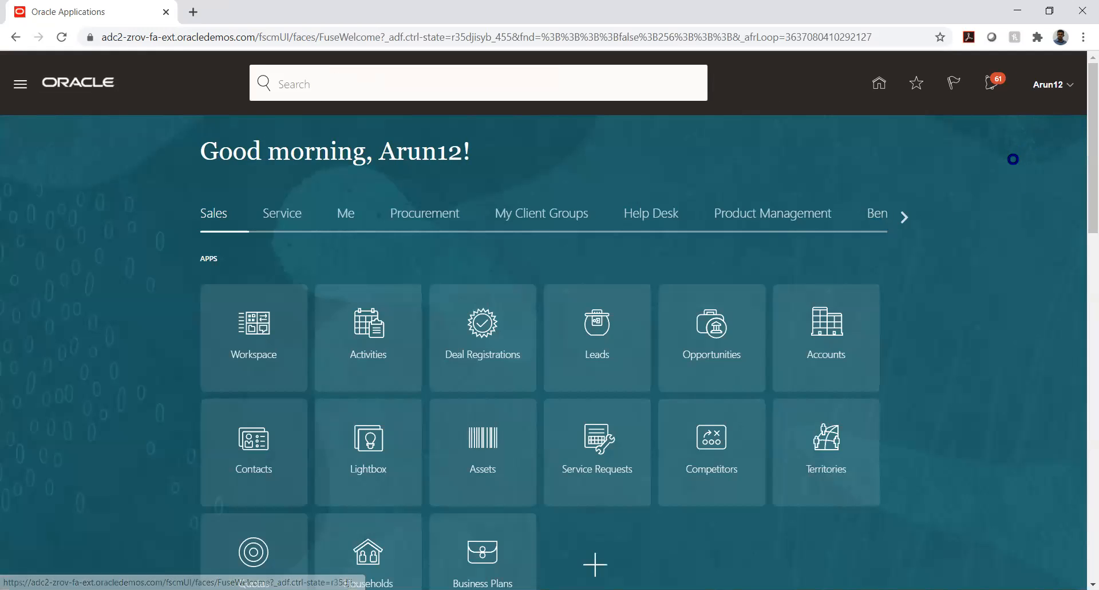
Go through Setup and Maintenance to the Manage Implementation Projects list.
click(831, 293)
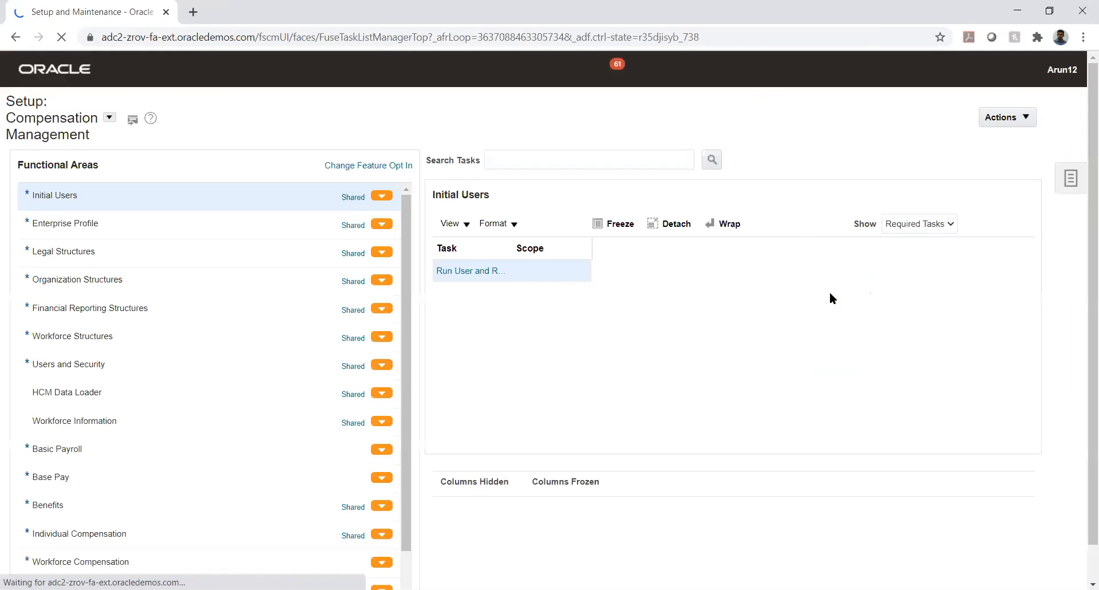
click(1070, 178)
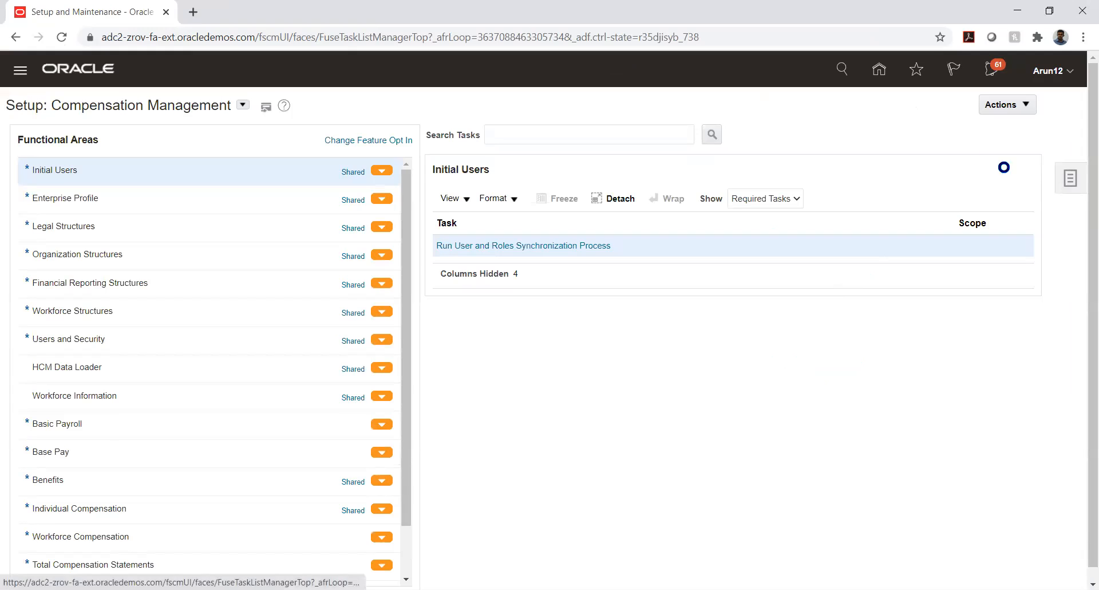
click(989, 103)
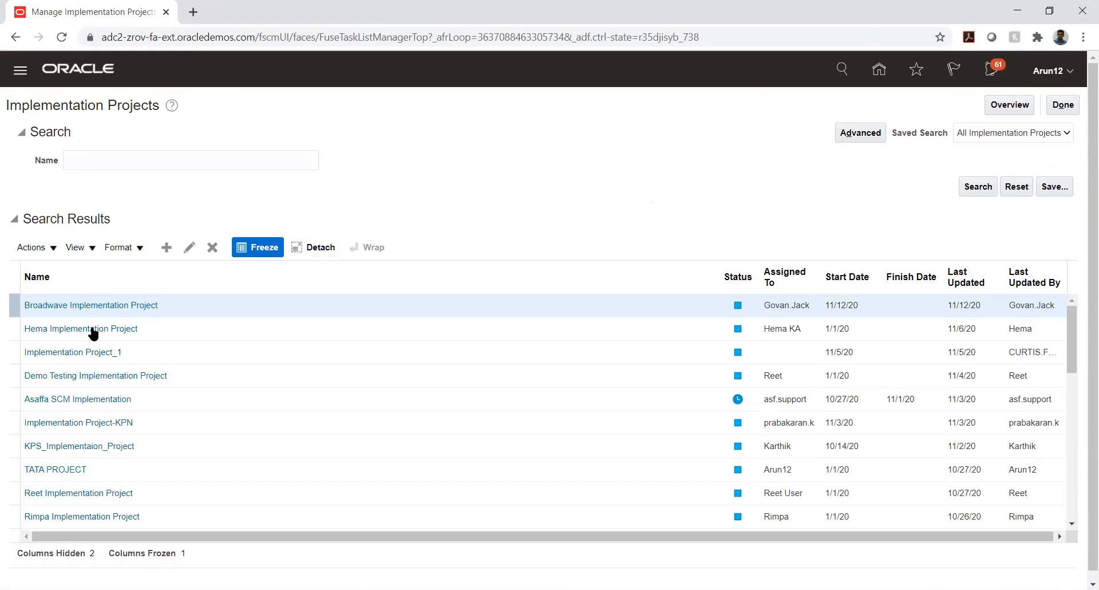
Open TATA PROJECT and expand Financials, Define Receivables Configuration and Define Customer Billing Configuration.
click(48, 470)
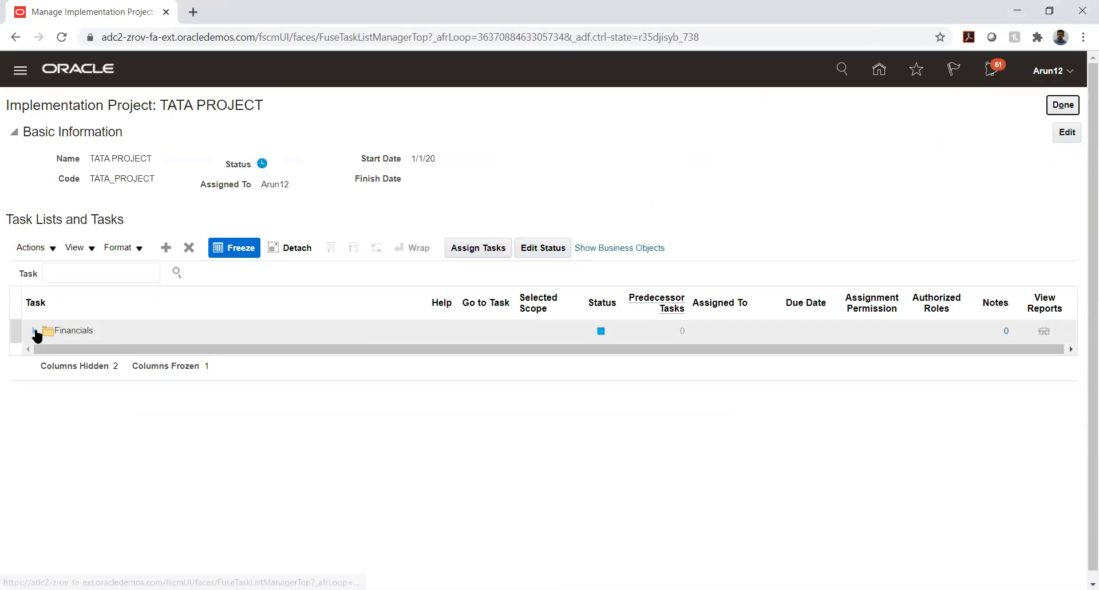
click(34, 331)
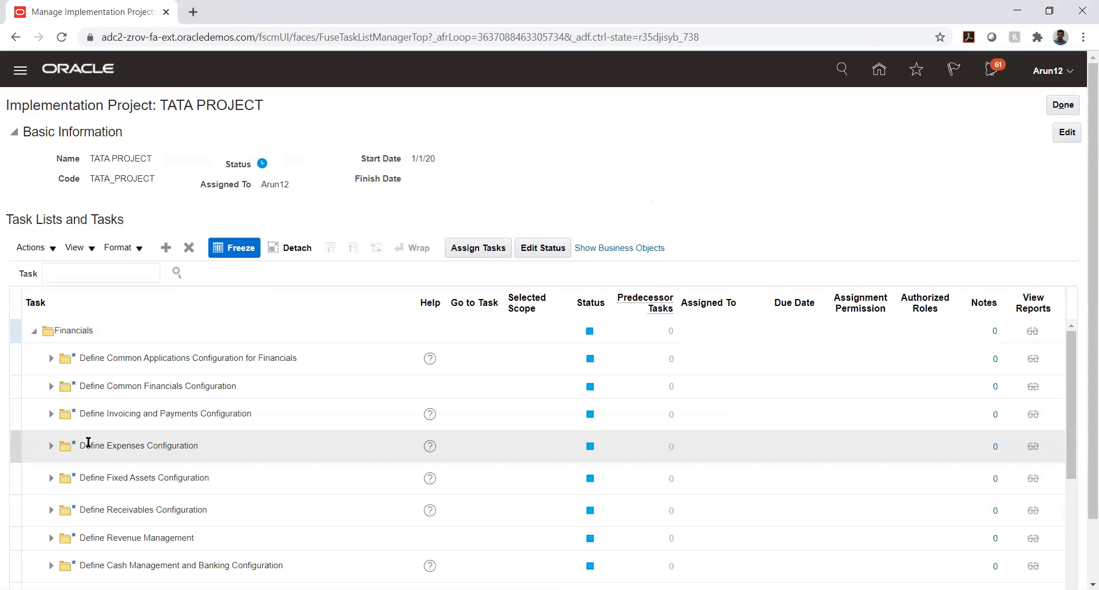
scroll(206, 438, down, 2)
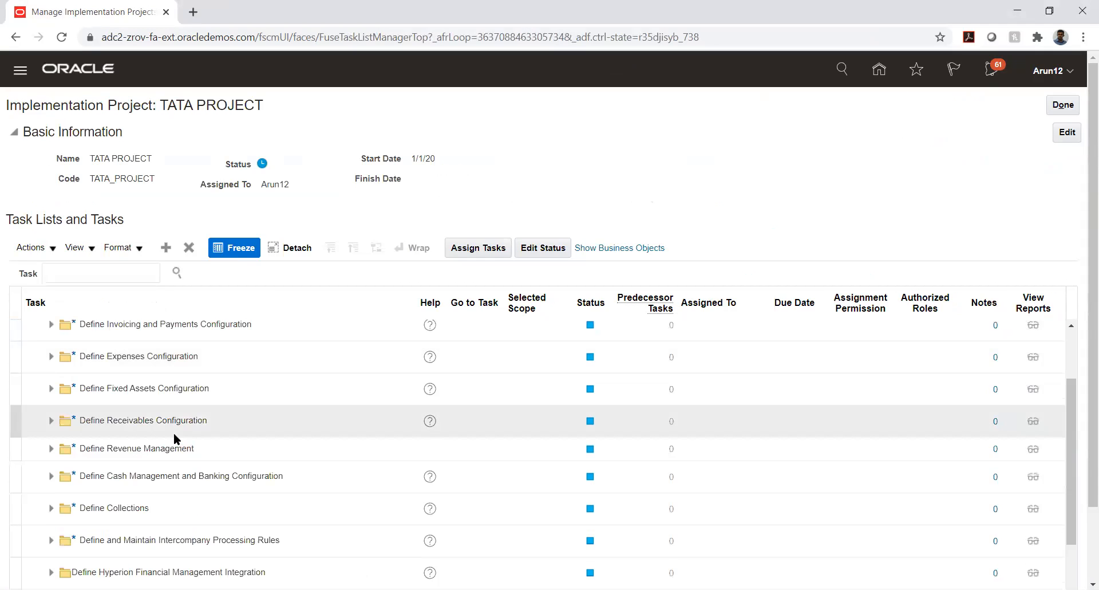
click(47, 423)
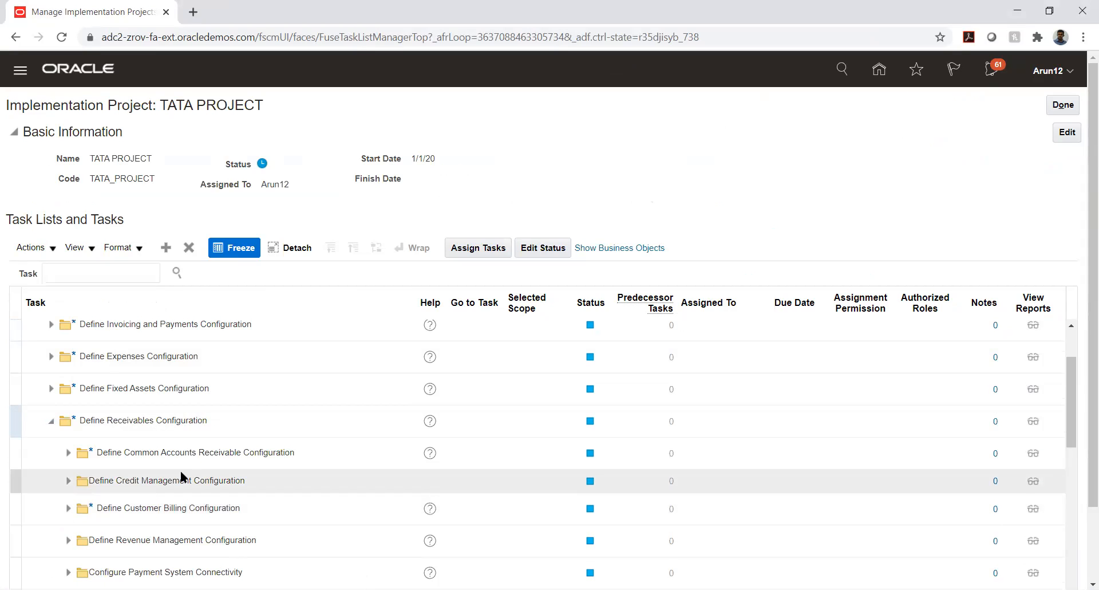
click(67, 509)
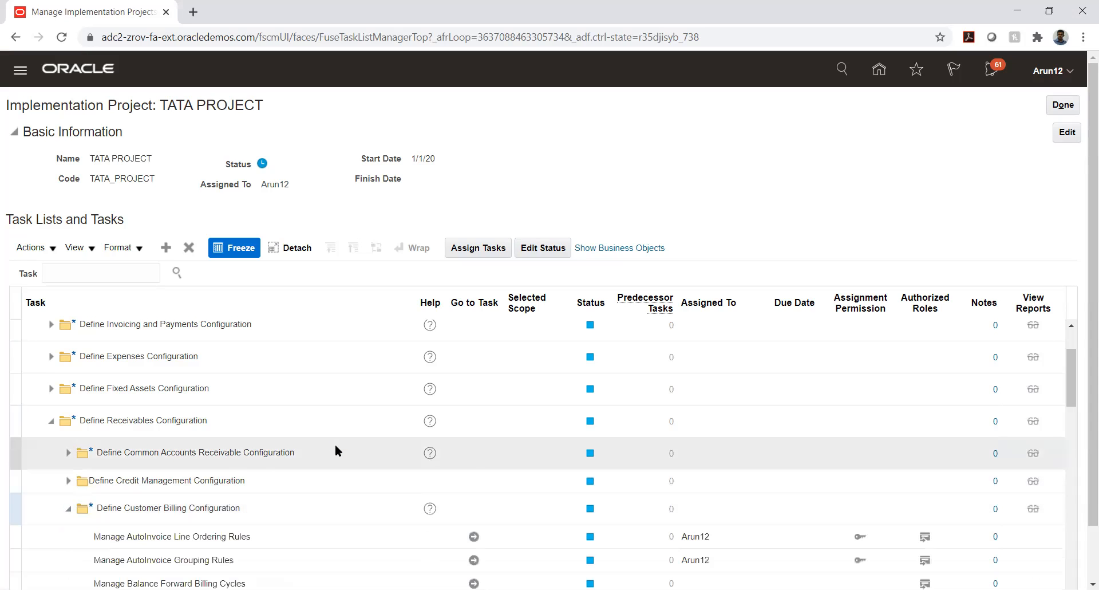
scroll(335, 450, down, 3)
scroll(334, 450, down, 3)
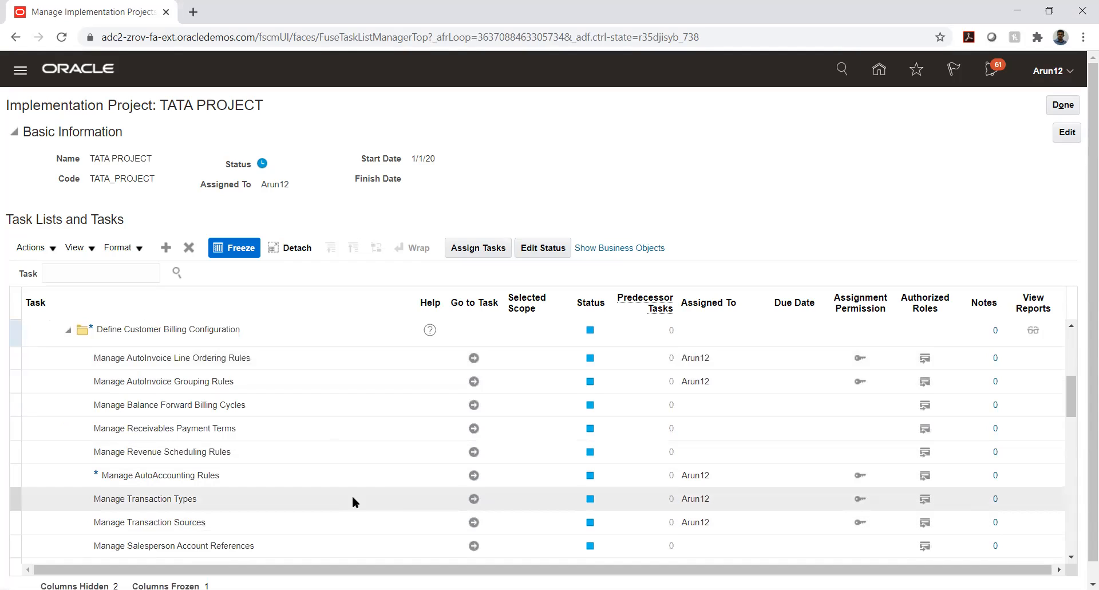
Open and leave Manage Transaction Types unchanged, then launch Manage AutoAccounting Rules.
click(473, 498)
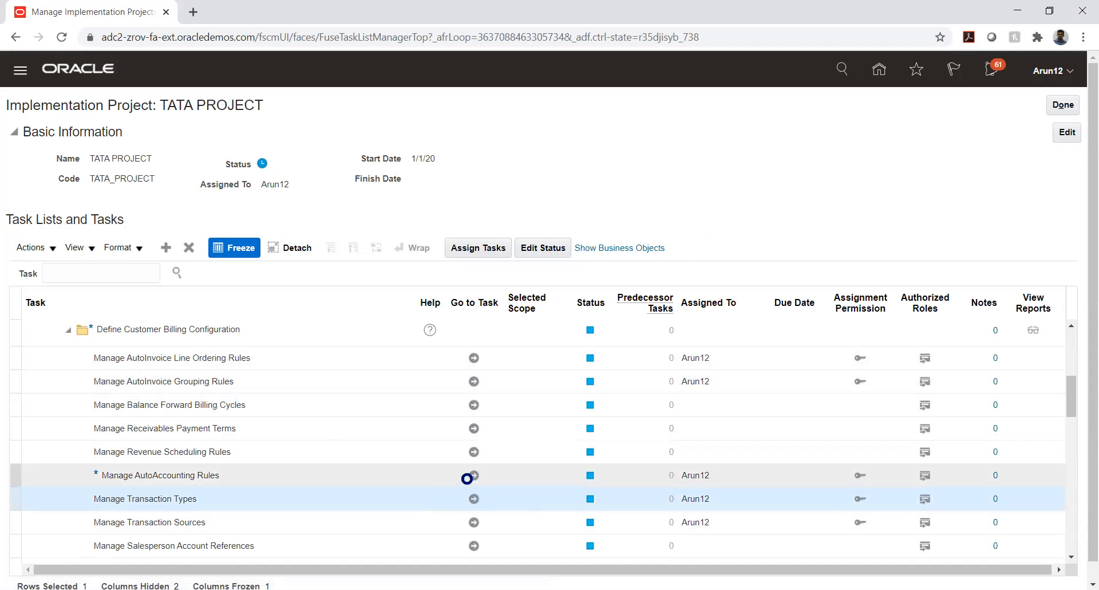
click(1061, 105)
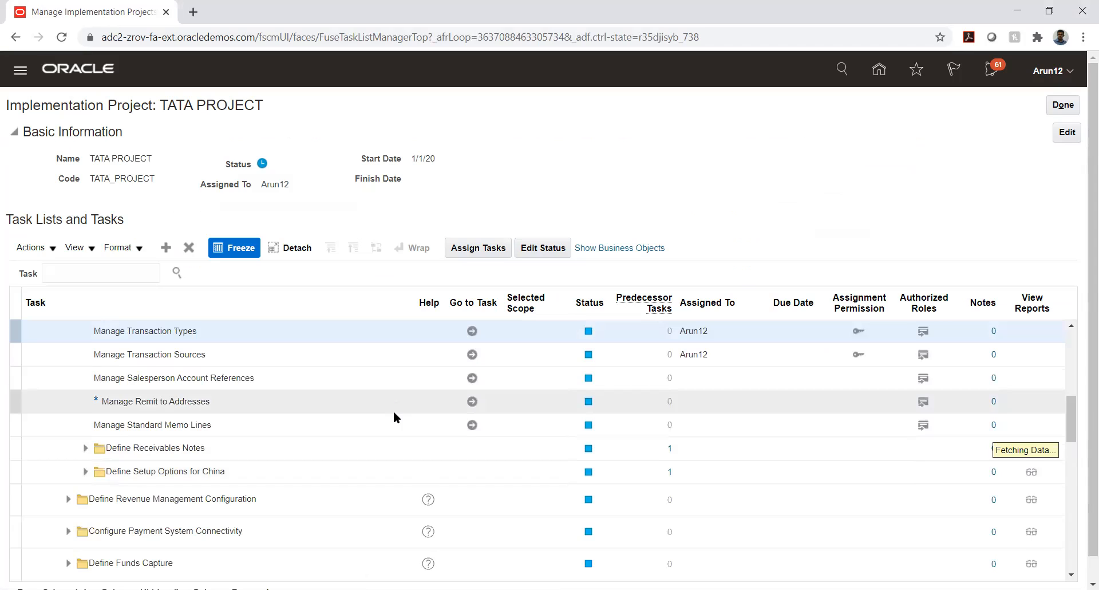
click(473, 397)
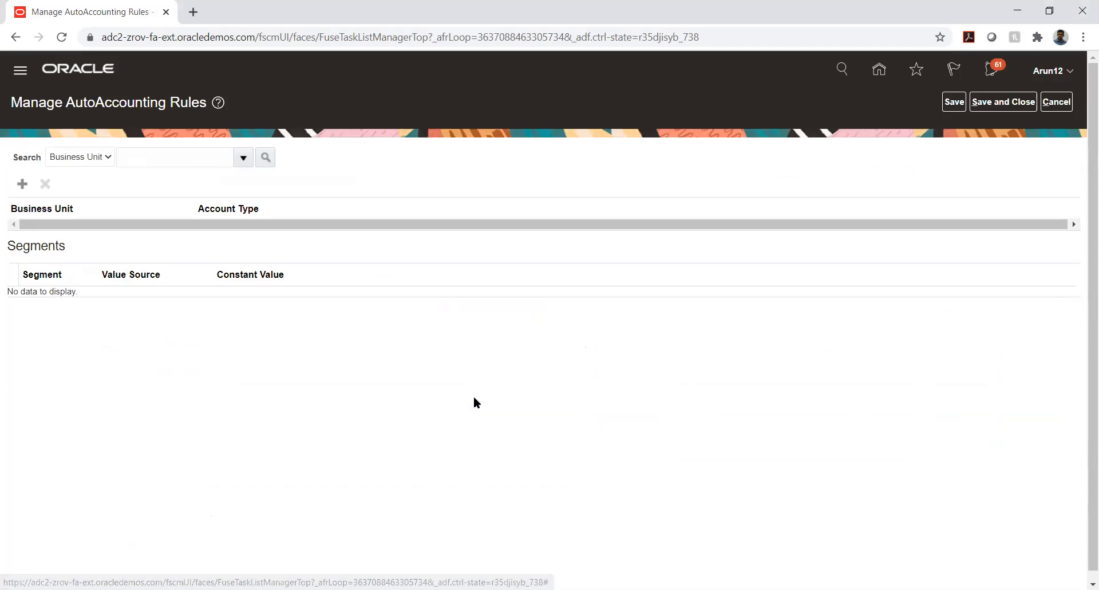
Start a new rule for TATA_AUTO_33_BU with Receivable, dismissing the already-defined error.
click(23, 185)
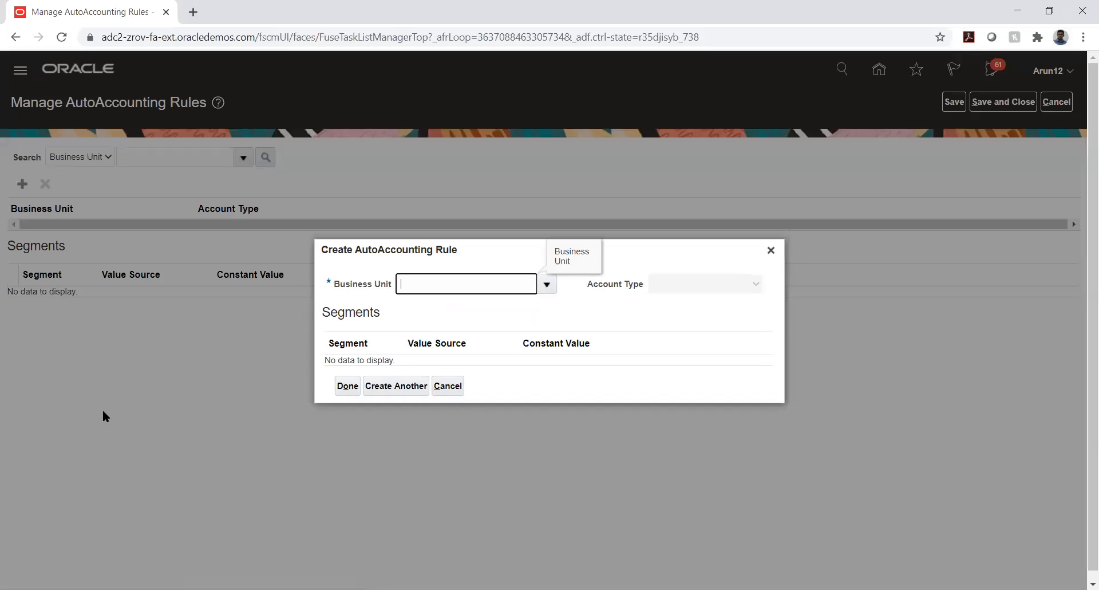
text(TATA)
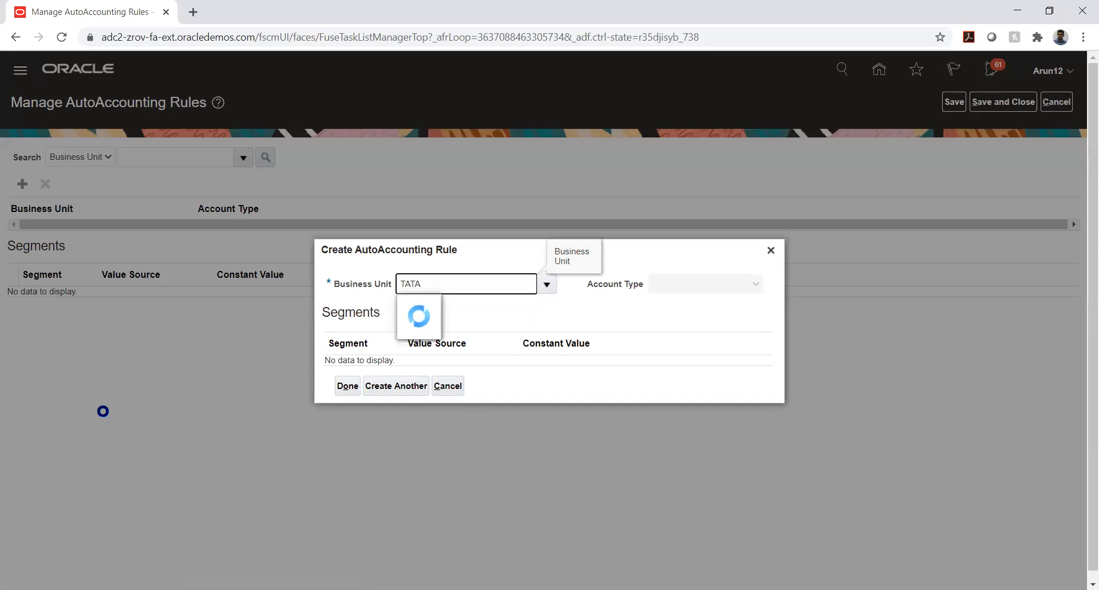
text(_A)
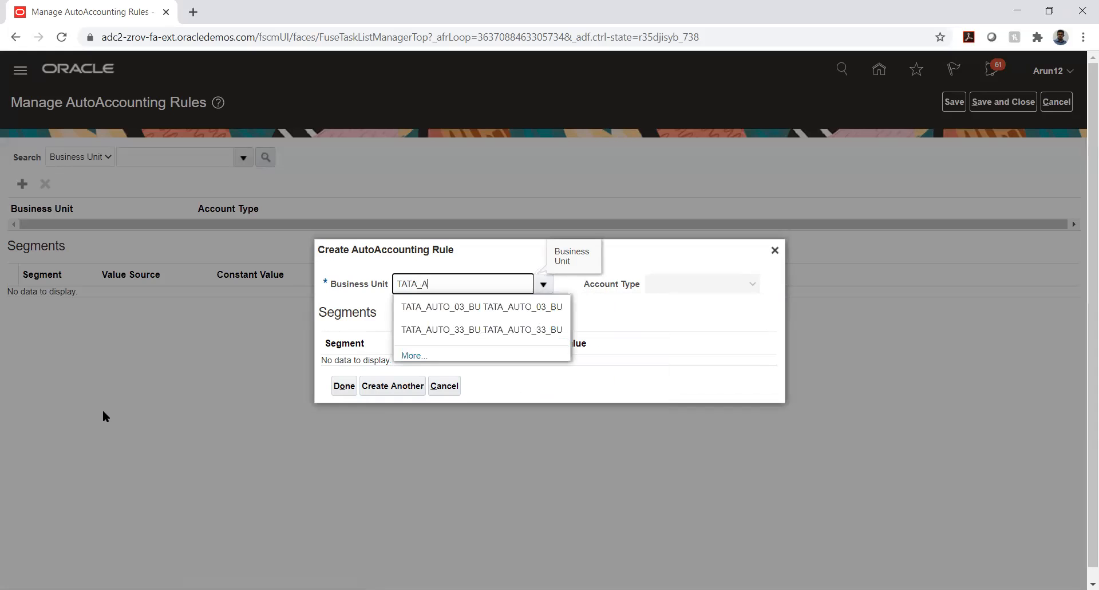
click(518, 336)
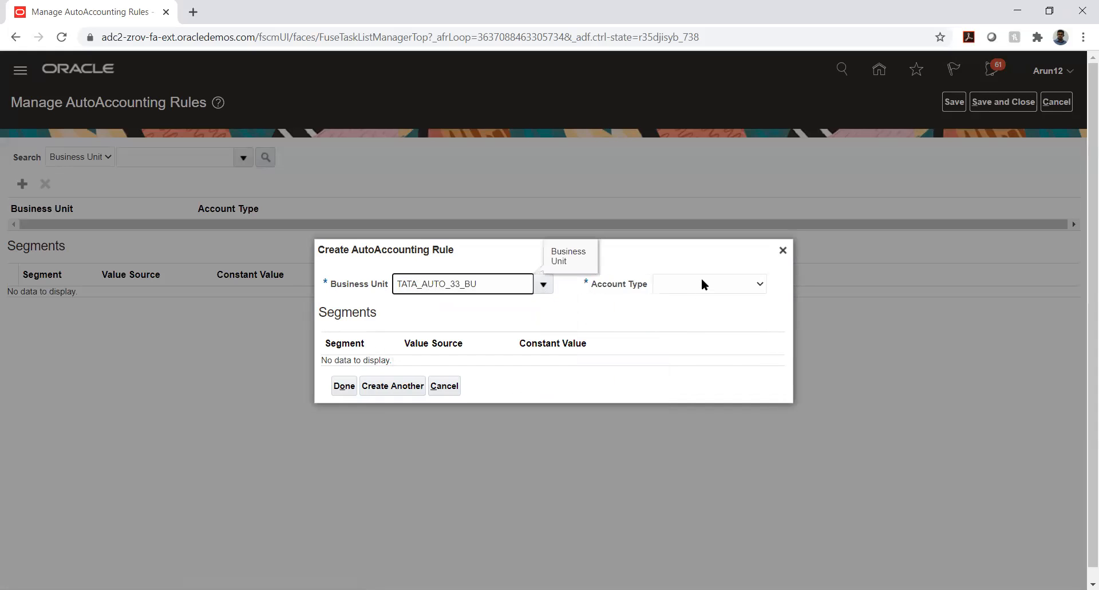
click(702, 283)
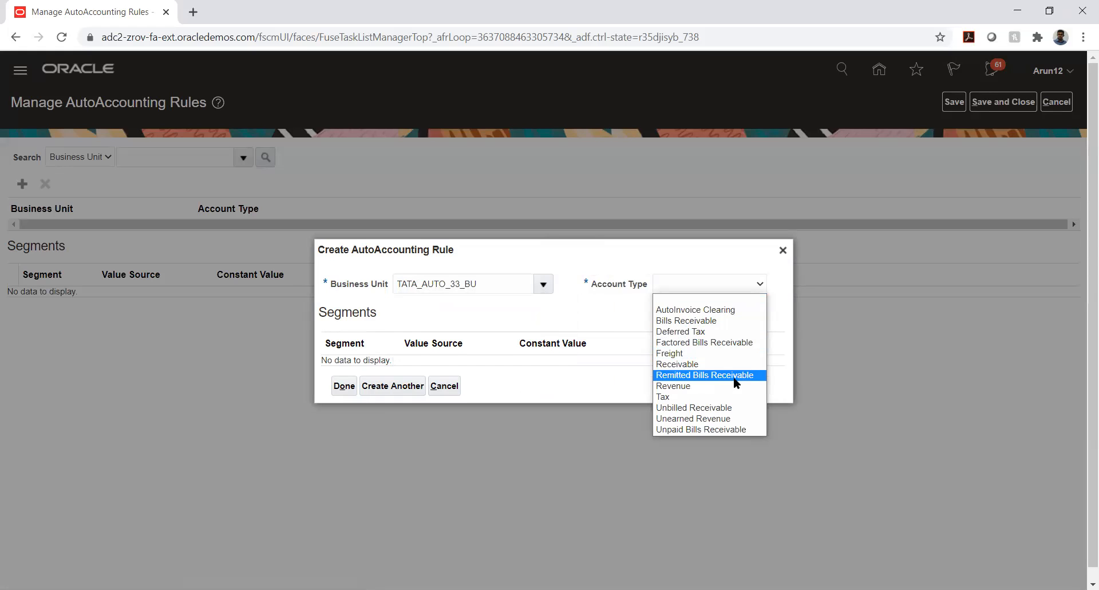
click(712, 364)
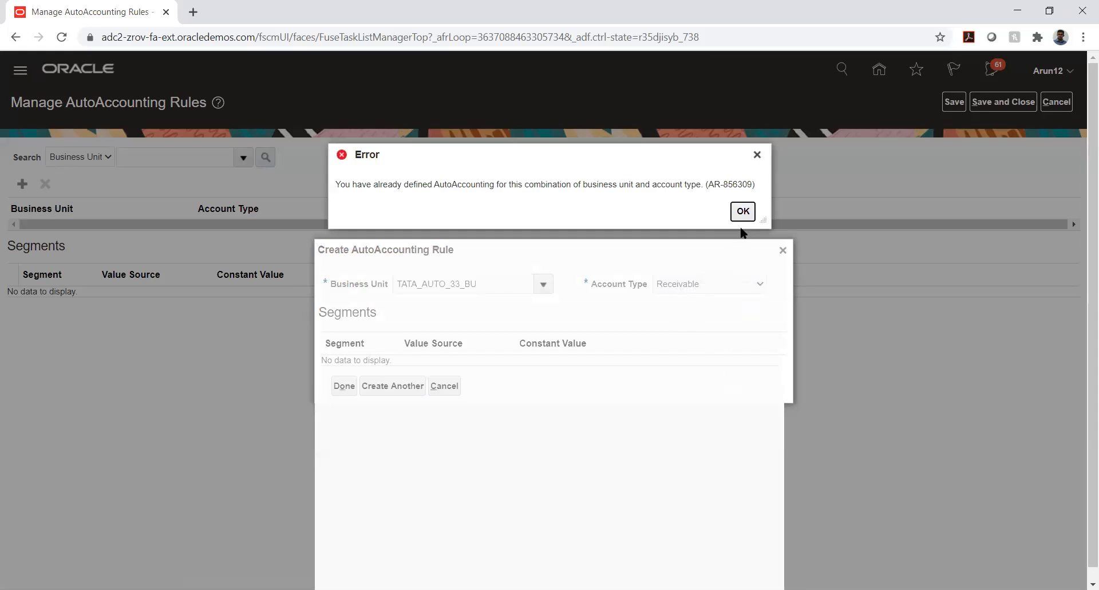
click(744, 213)
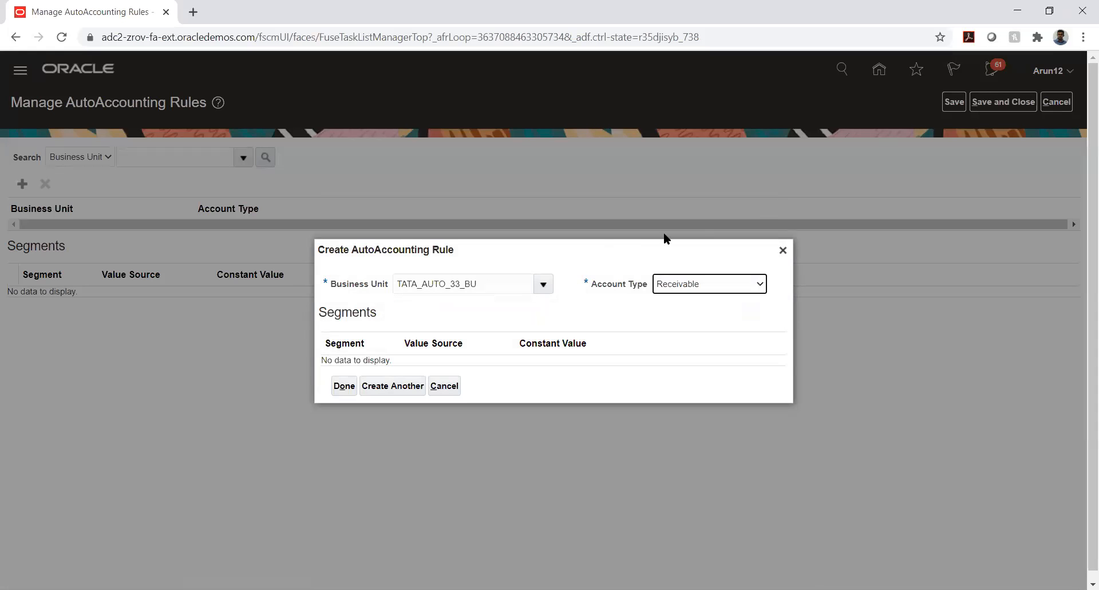
Switch the rule's business unit to TKS_01_BU, which is also rejected as already defined.
click(530, 284)
double_click(532, 284)
key(BackSpace)
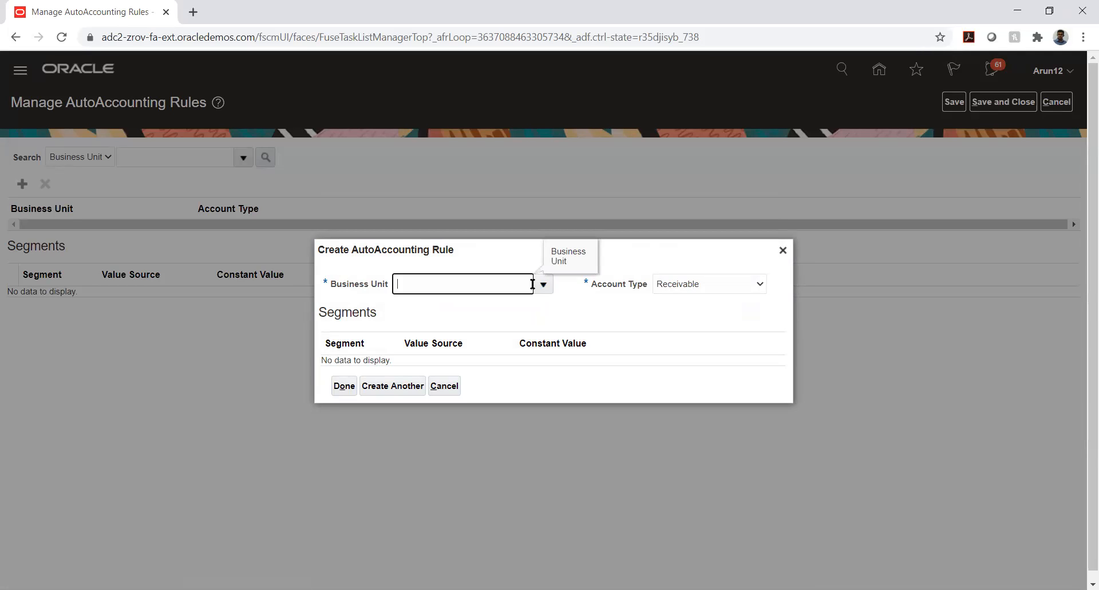
text(TK)
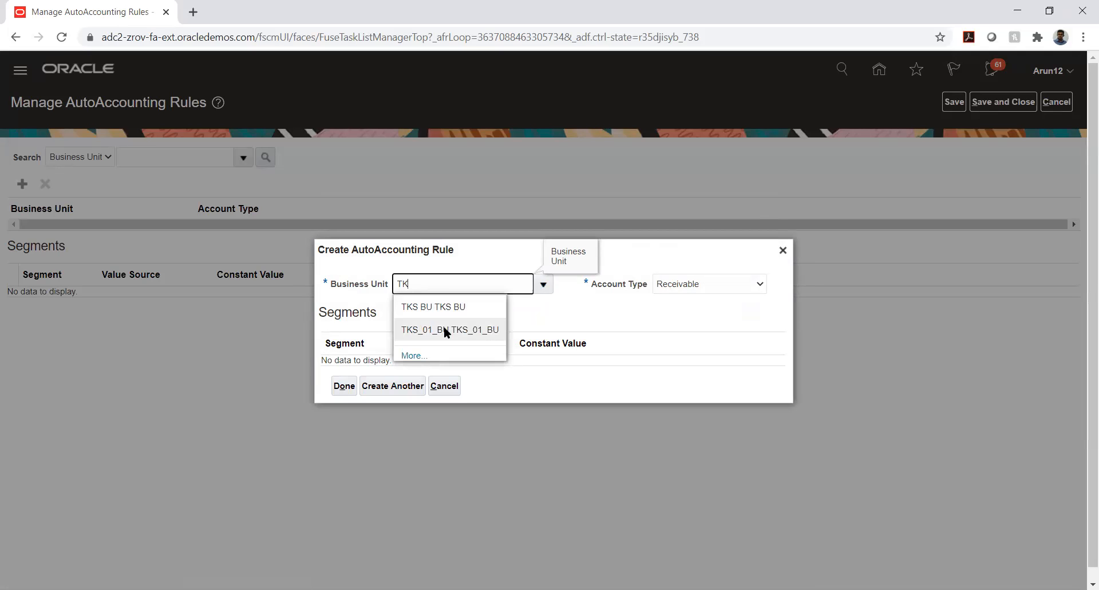
click(442, 325)
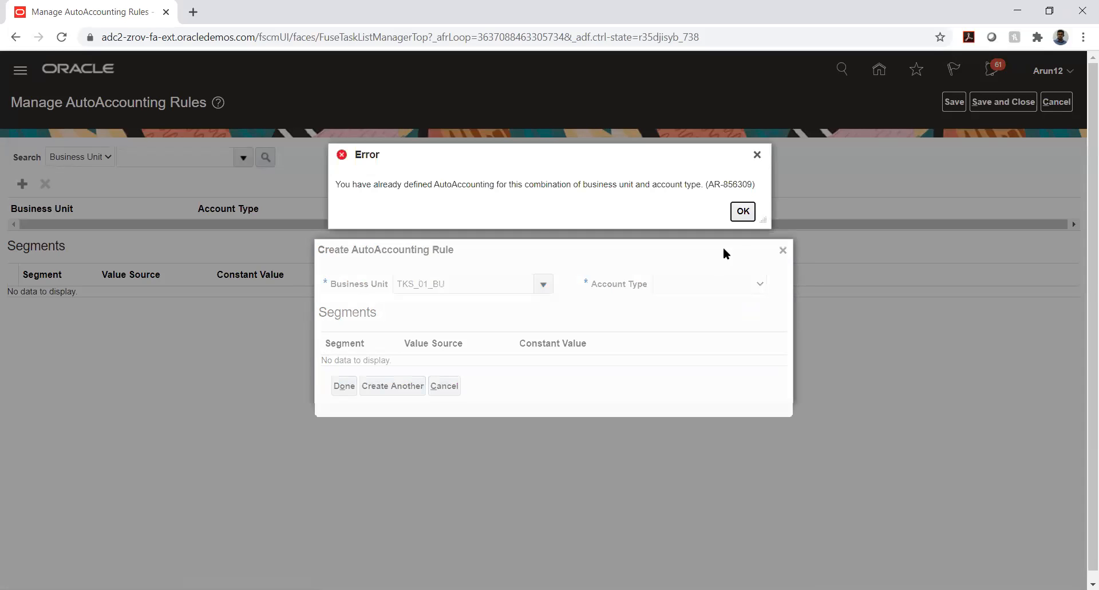
click(743, 212)
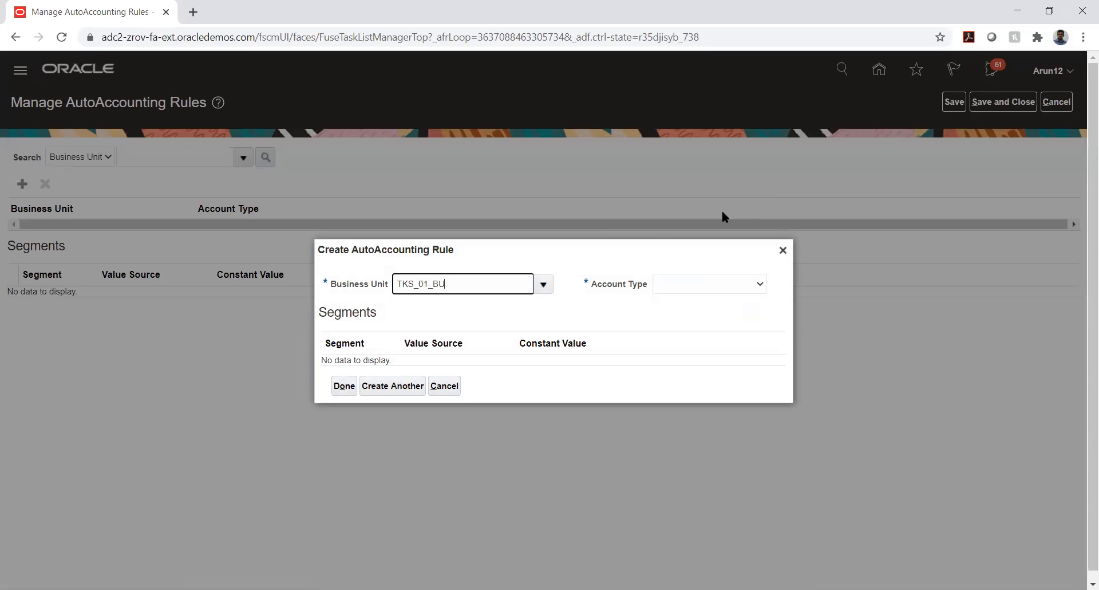
Try business units TS_01_BU and TS BU with Receivable; both hit the already-defined error.
double_click(440, 283)
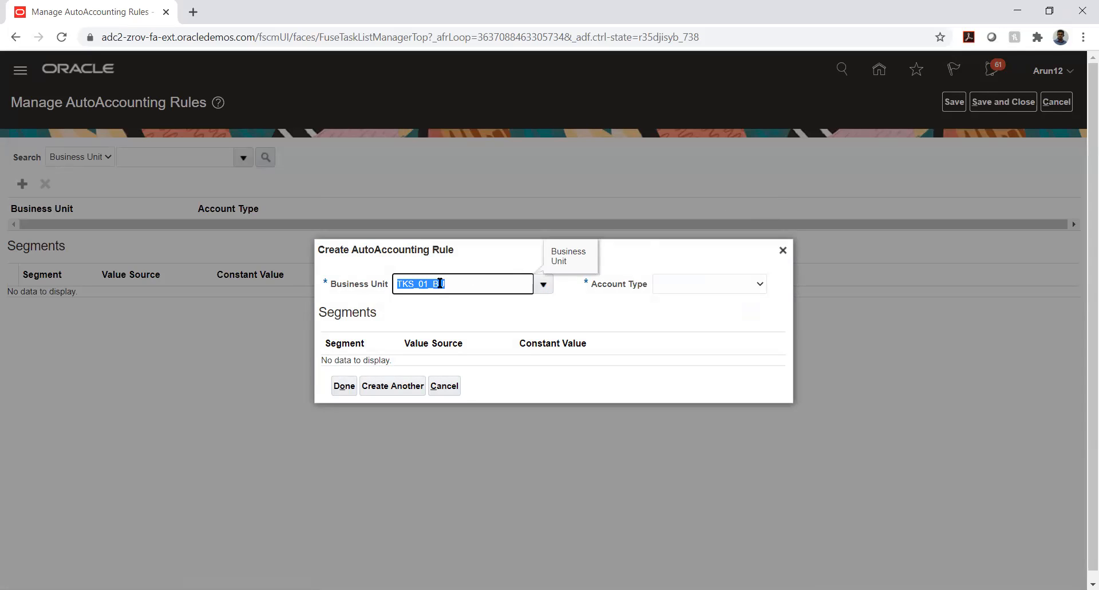
text(TS)
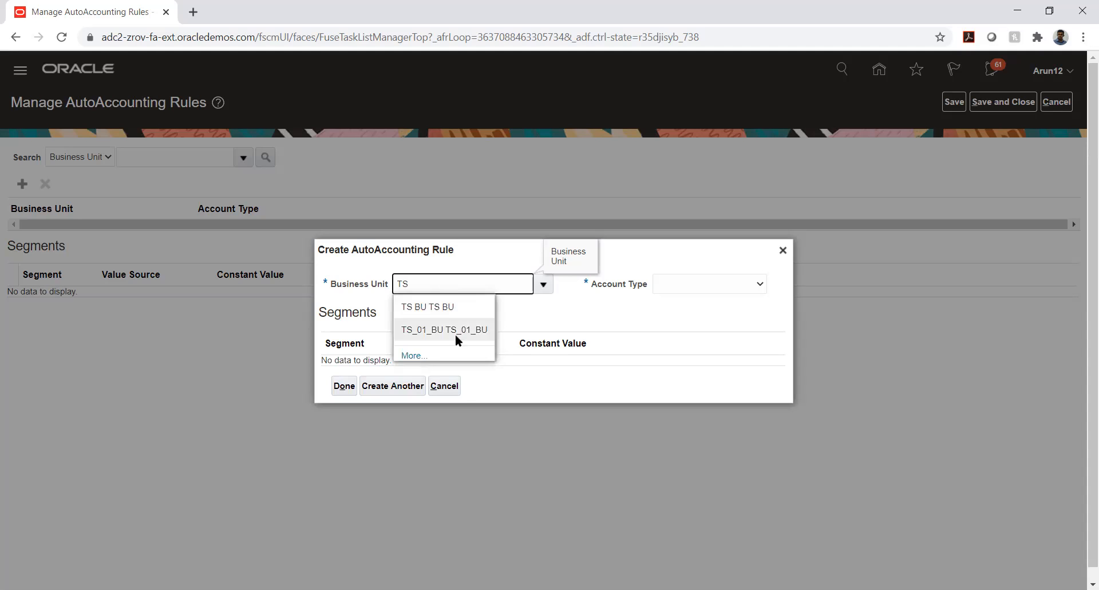
click(455, 334)
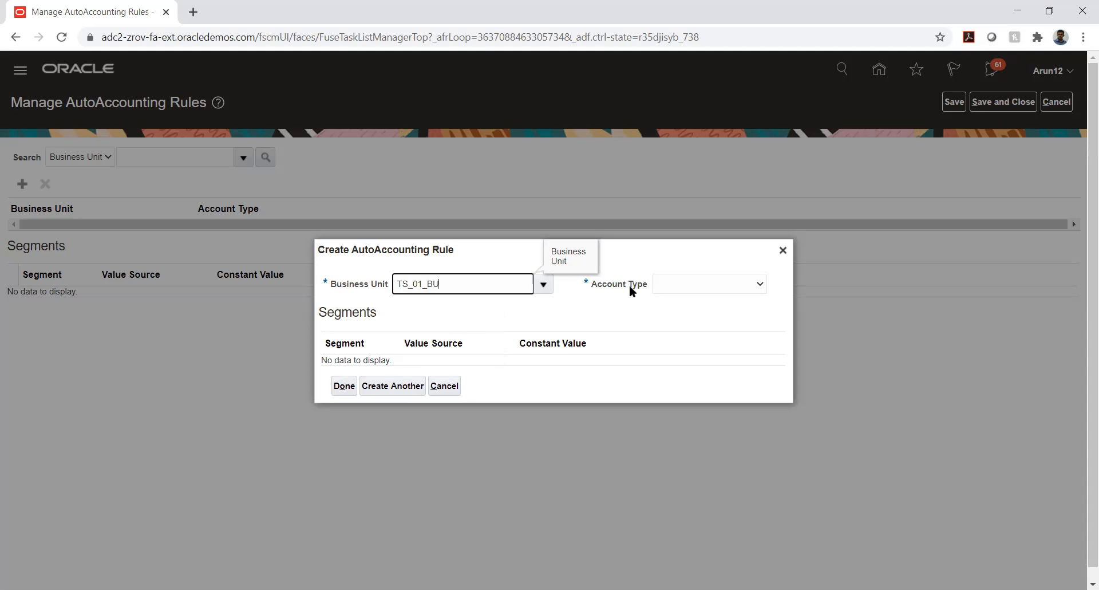
click(685, 290)
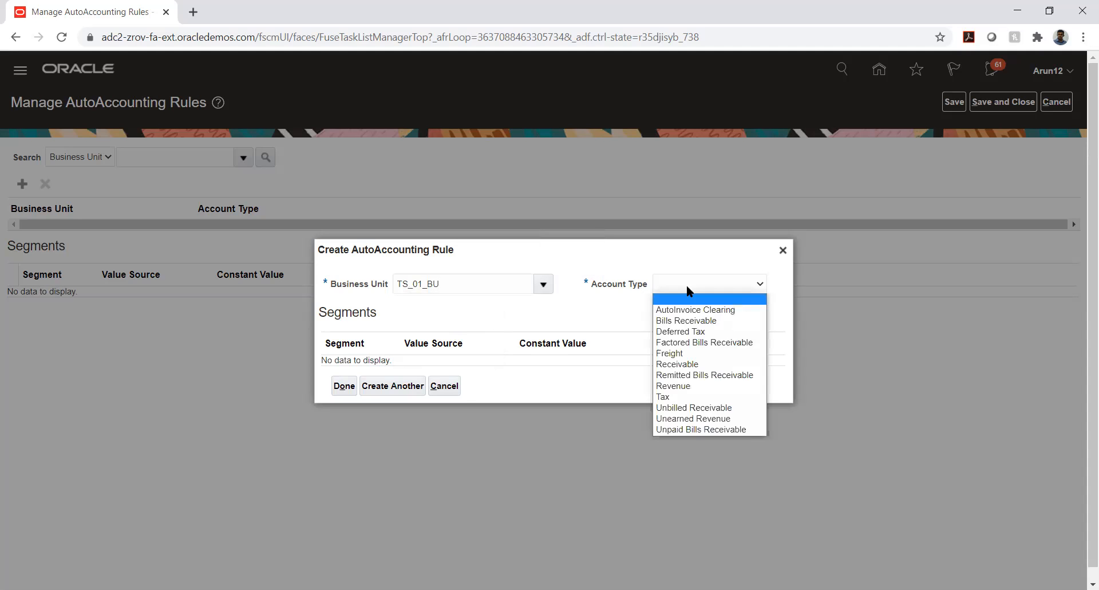
click(694, 364)
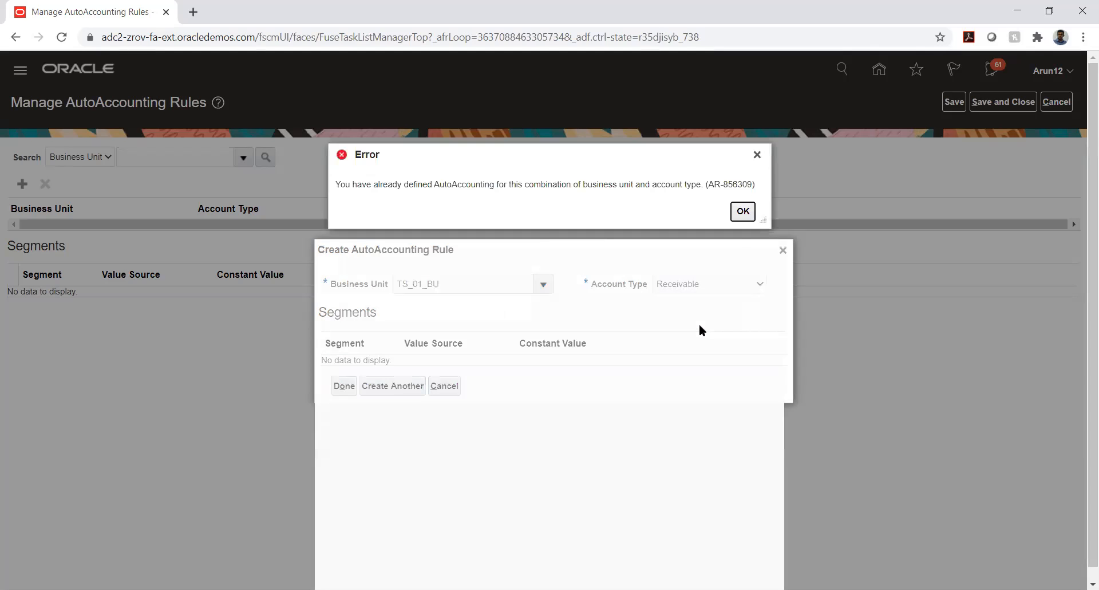
click(743, 212)
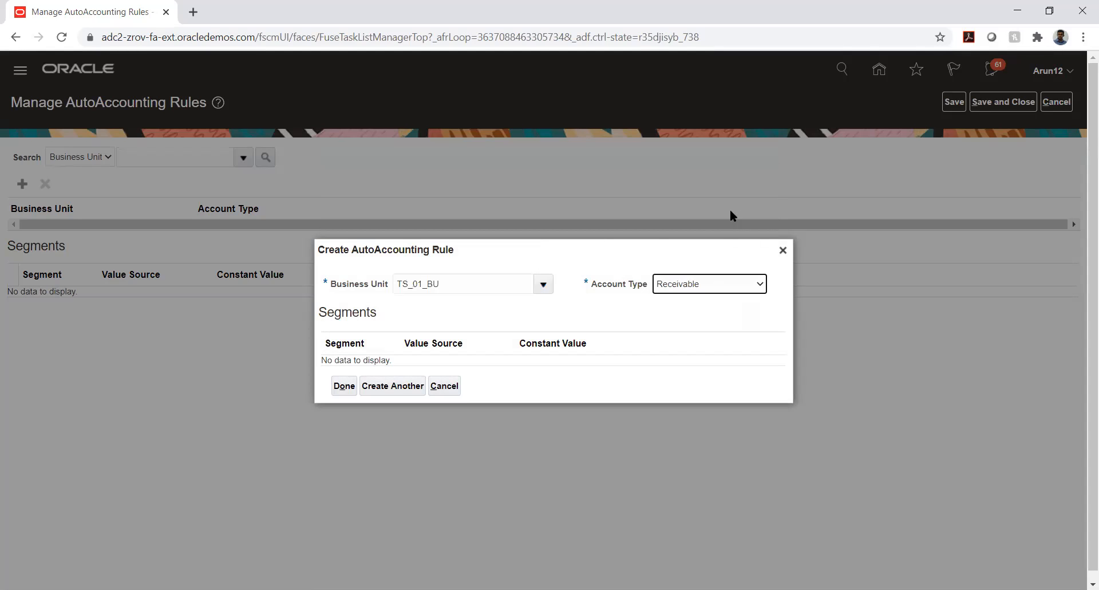
click(454, 283)
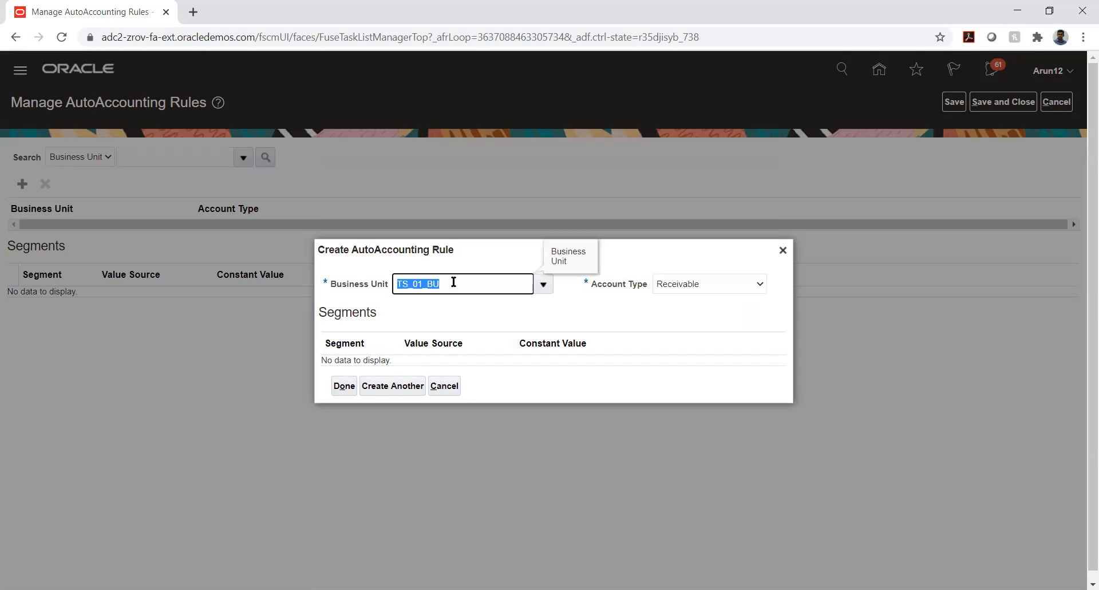
key(BackSpace)
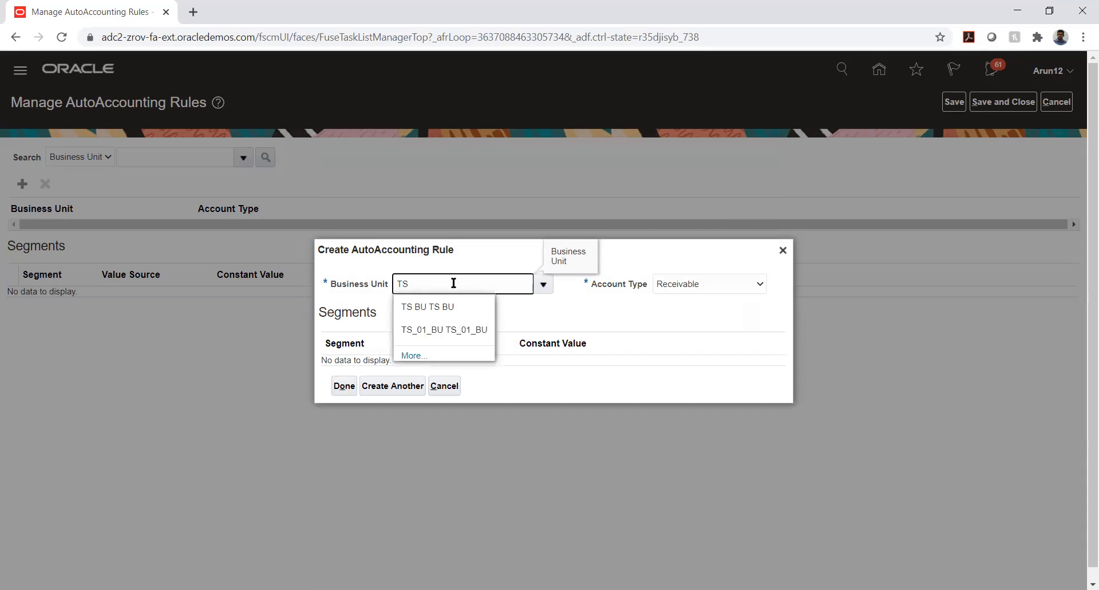
click(439, 311)
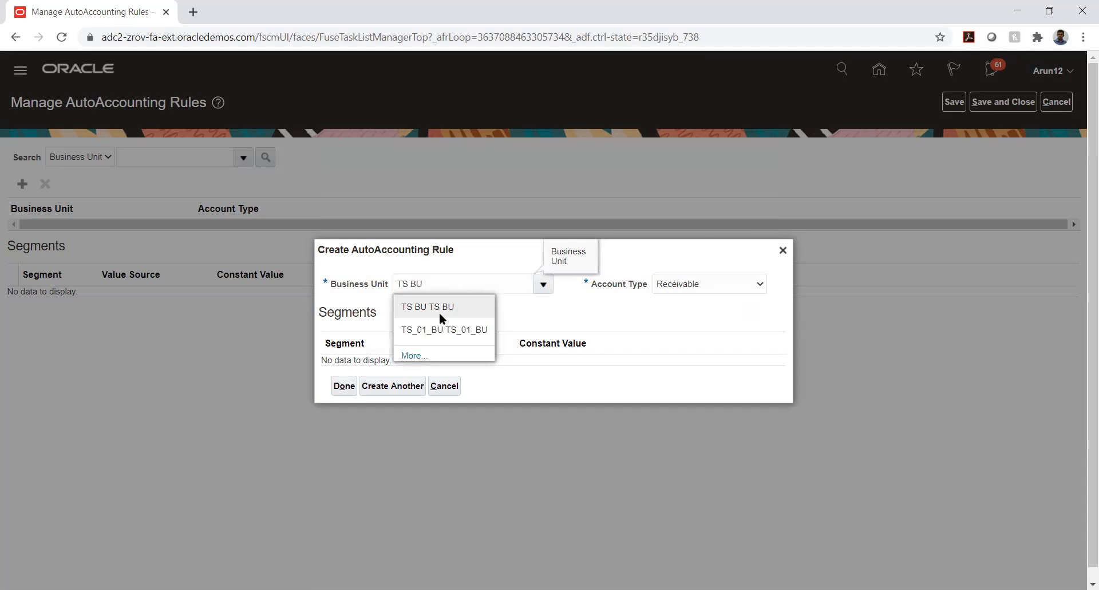
click(743, 211)
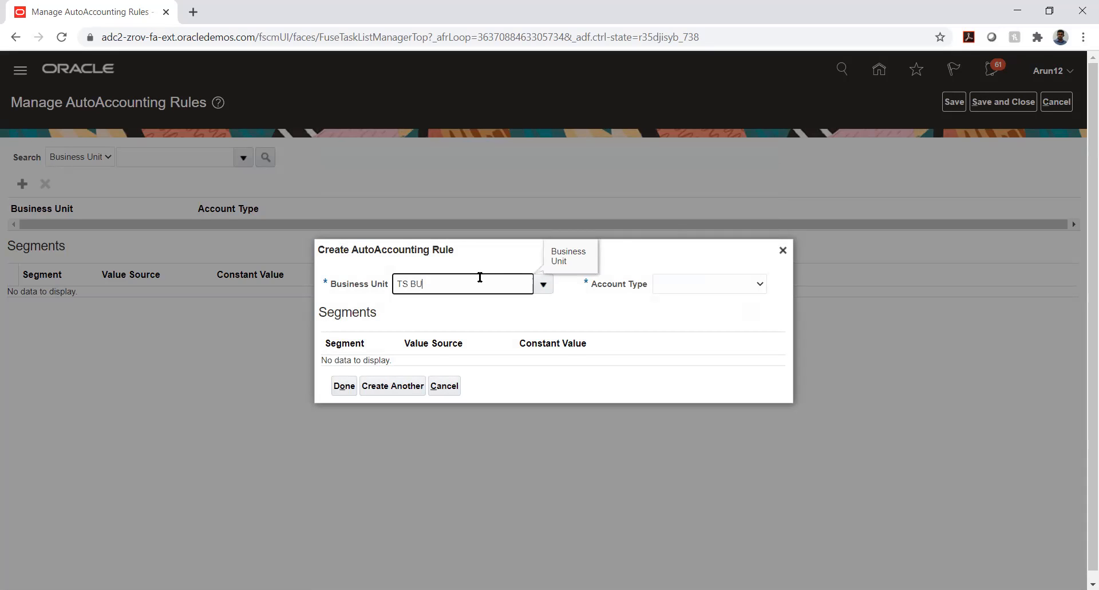
Pick AFNIC BU with Receivable account type and dismiss the AR-856309 error.
key(ctrl+shift+Left)
key(ctrl+shift+Left)
key(BackSpace)
click(544, 283)
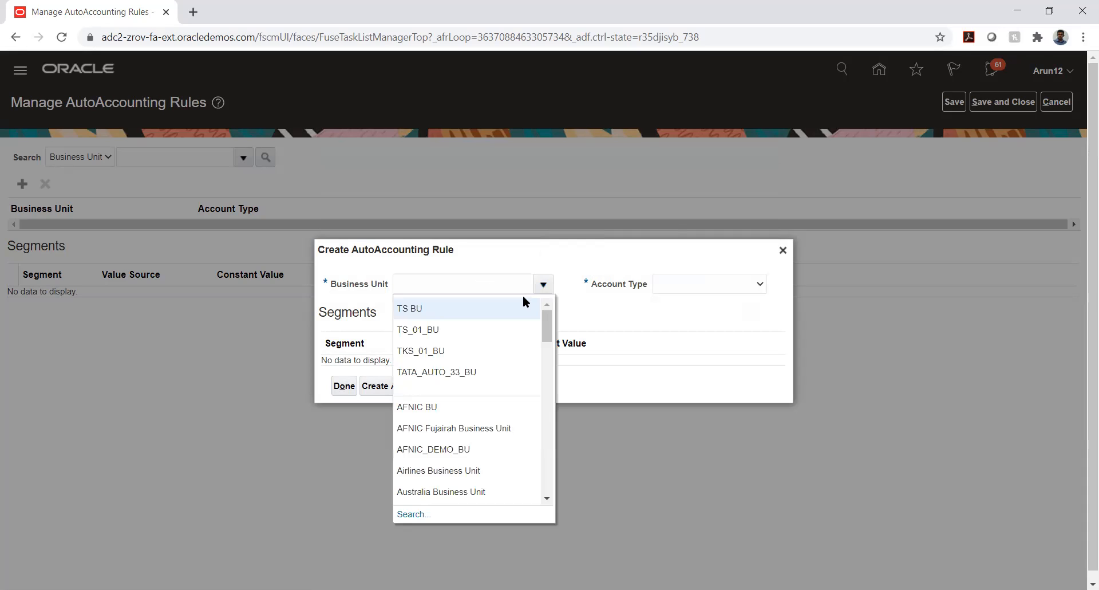
click(459, 405)
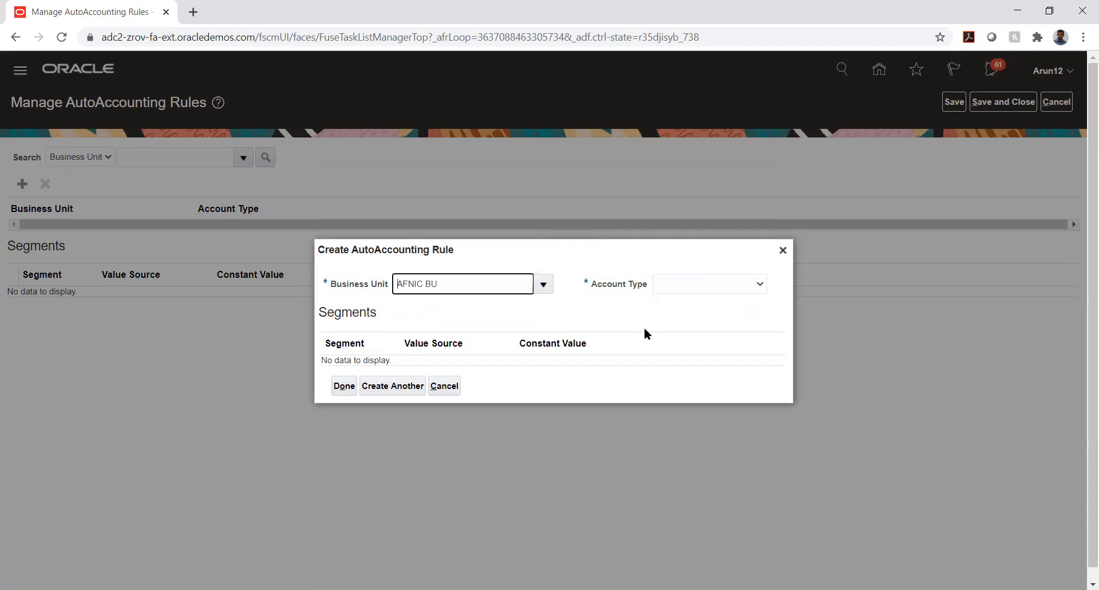
click(717, 286)
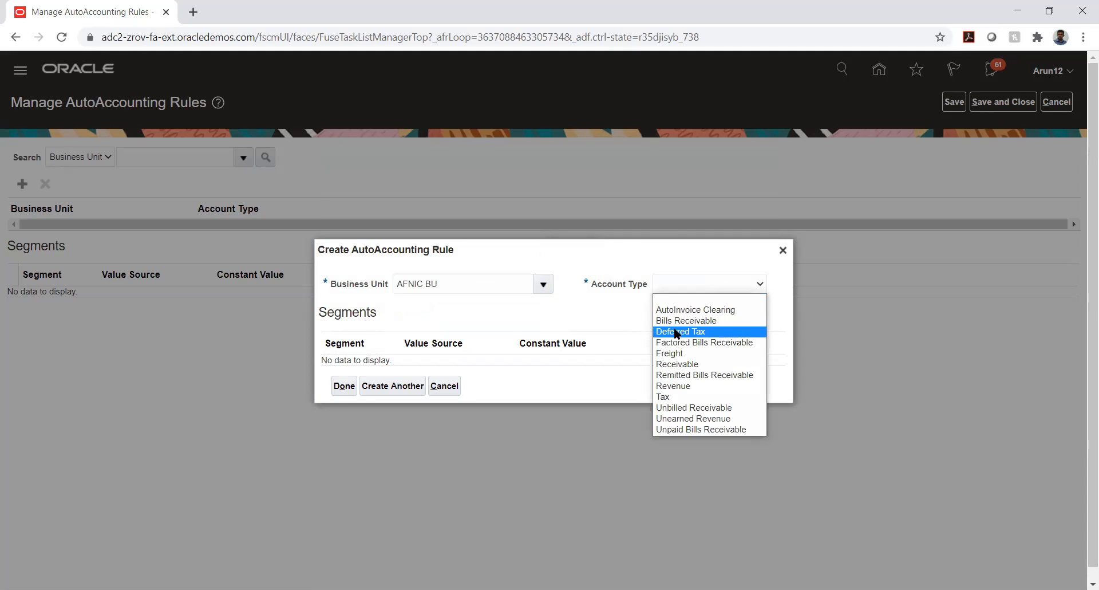
click(676, 365)
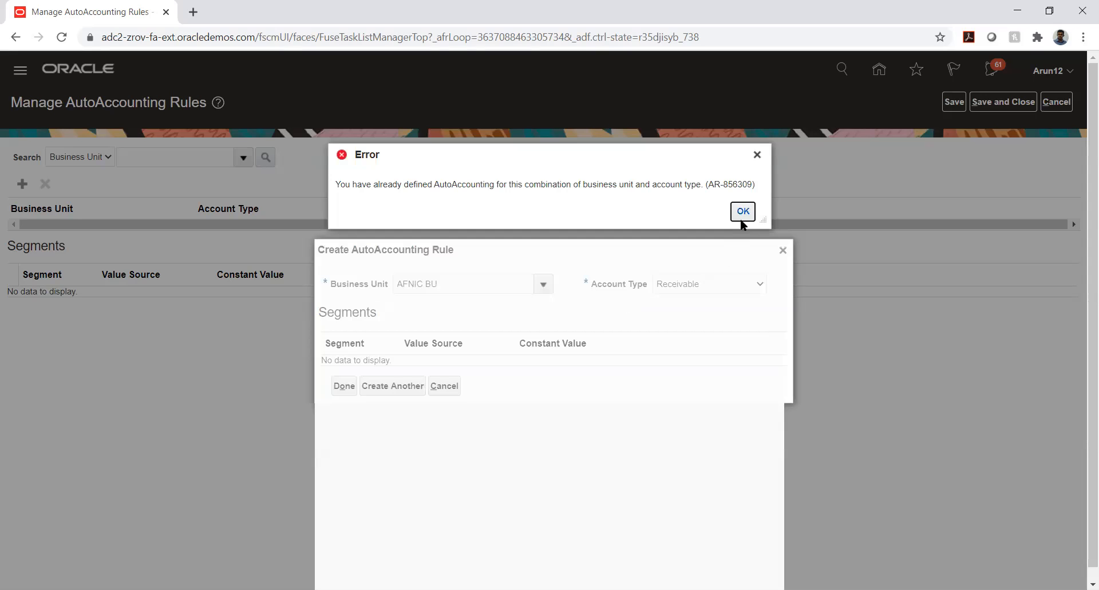
click(741, 218)
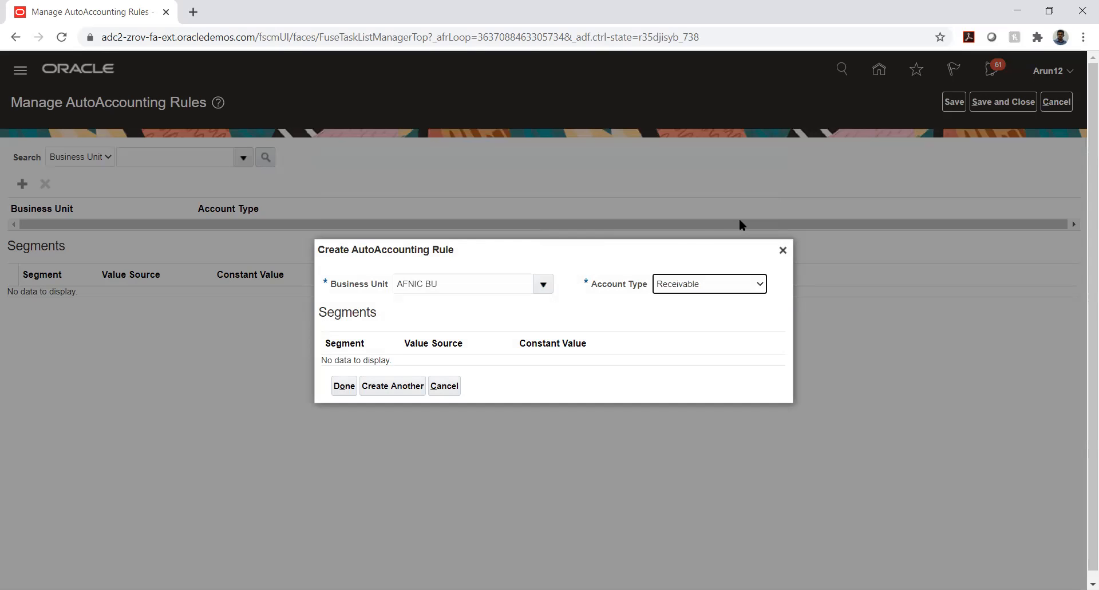
Replace the rule's business unit with HW_PL2_BU from the business unit list.
triple_click(516, 282)
key(BackSpace)
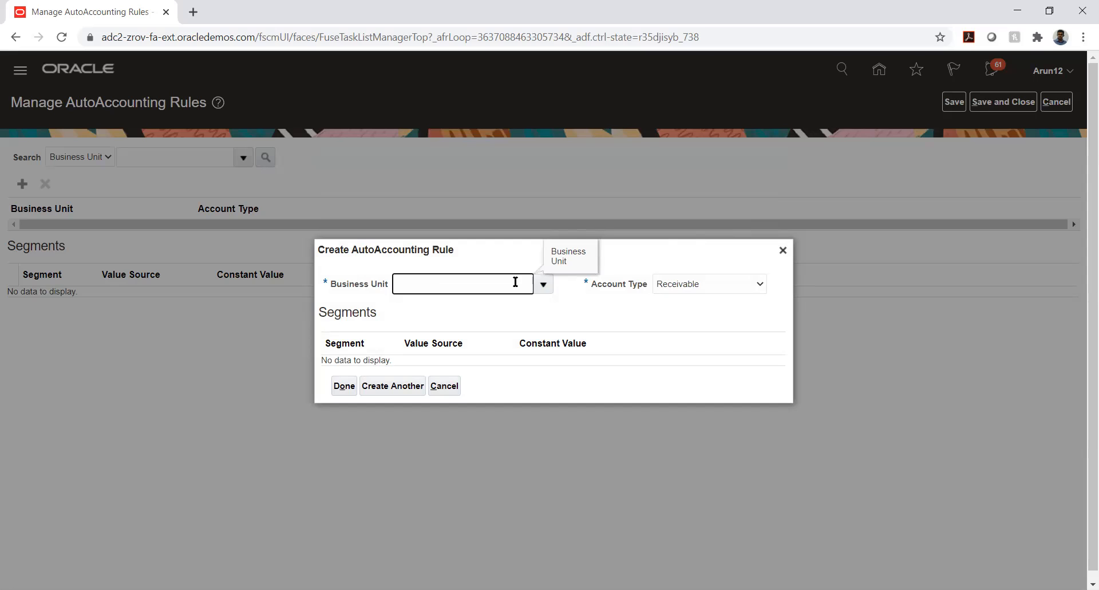
click(541, 287)
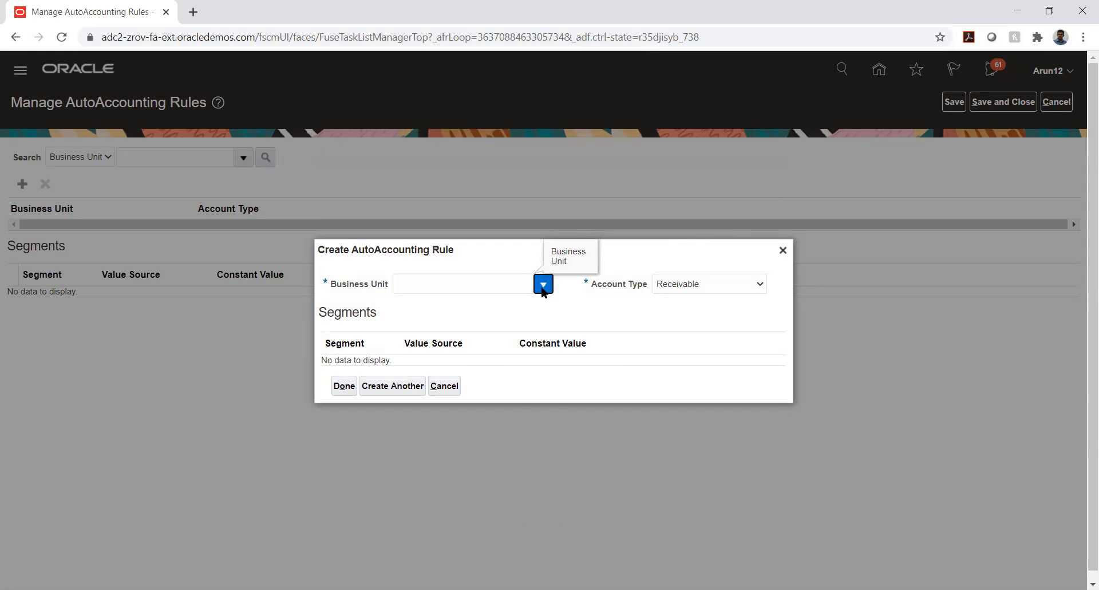
scroll(469, 350, down, 5)
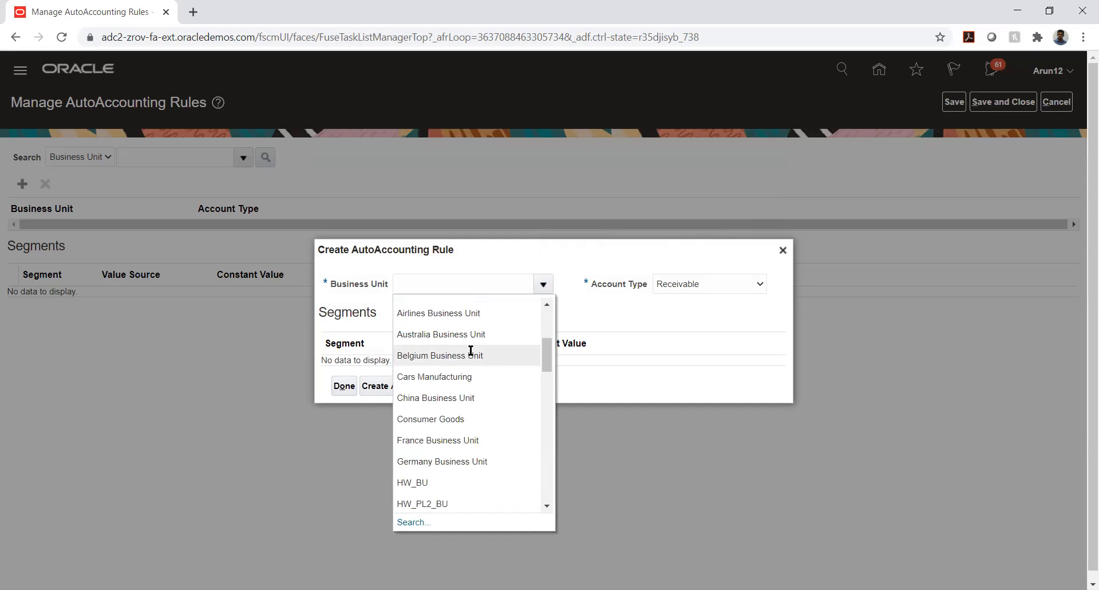
scroll(471, 350, down, 2)
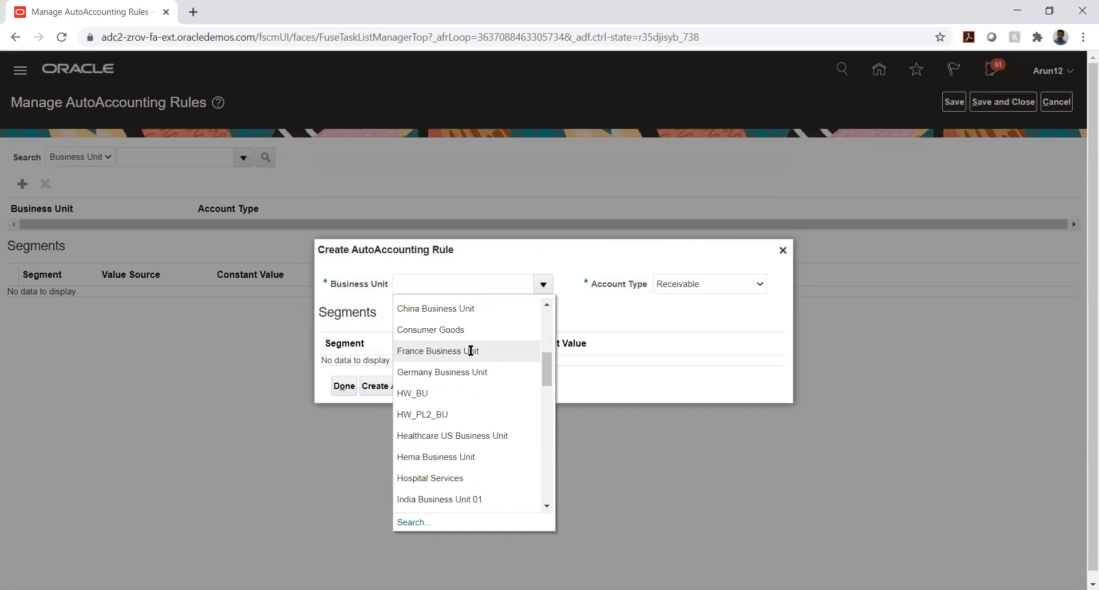
click(442, 414)
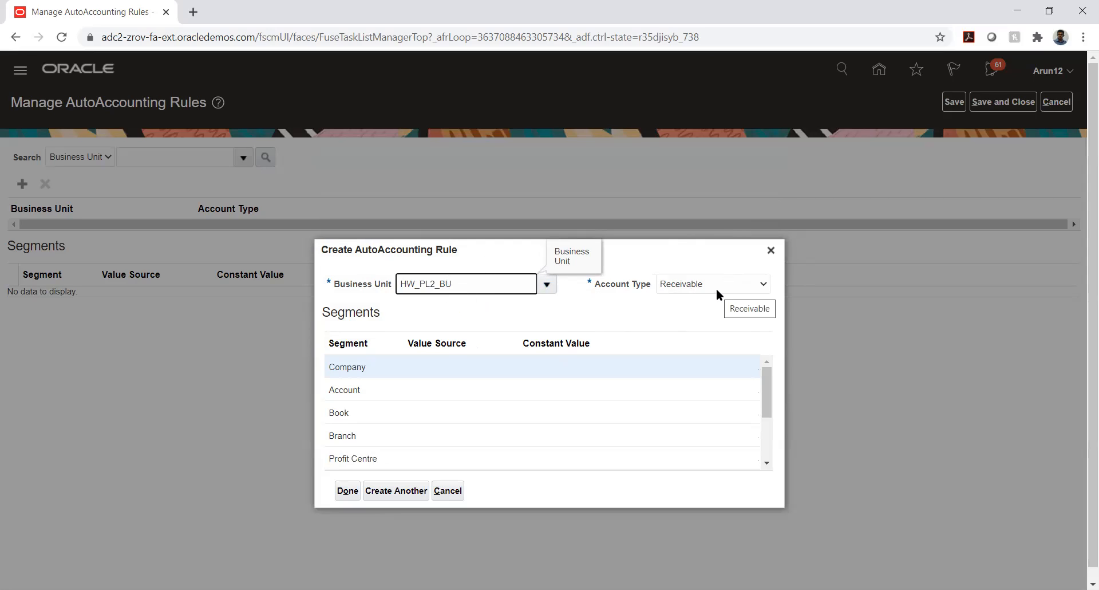
Try repeatedly to open the Company segment's value source options.
click(414, 367)
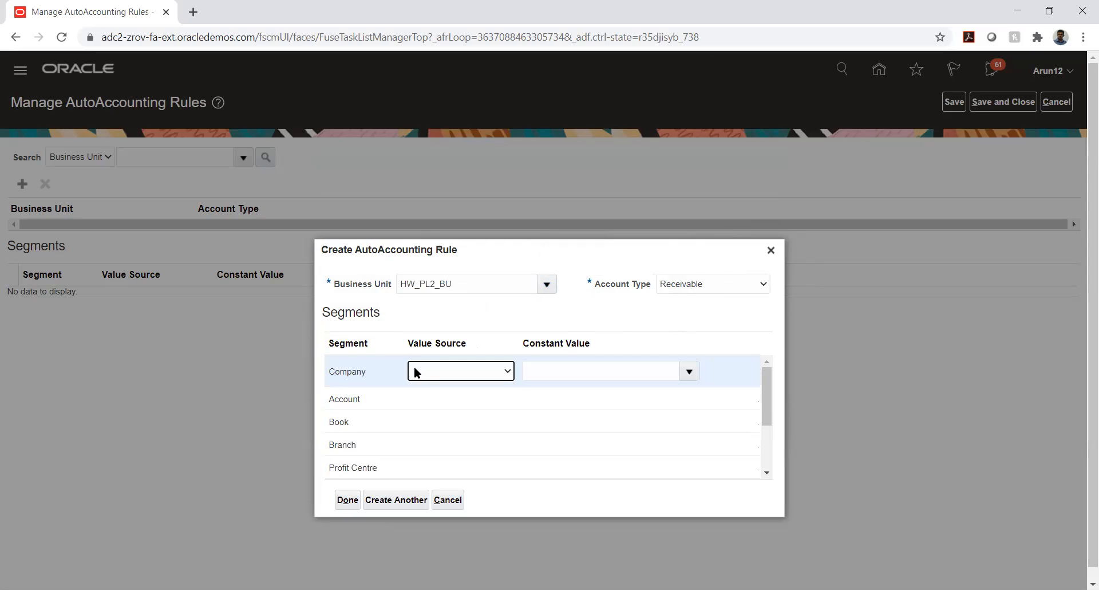
click(422, 370)
click(421, 370)
click(421, 369)
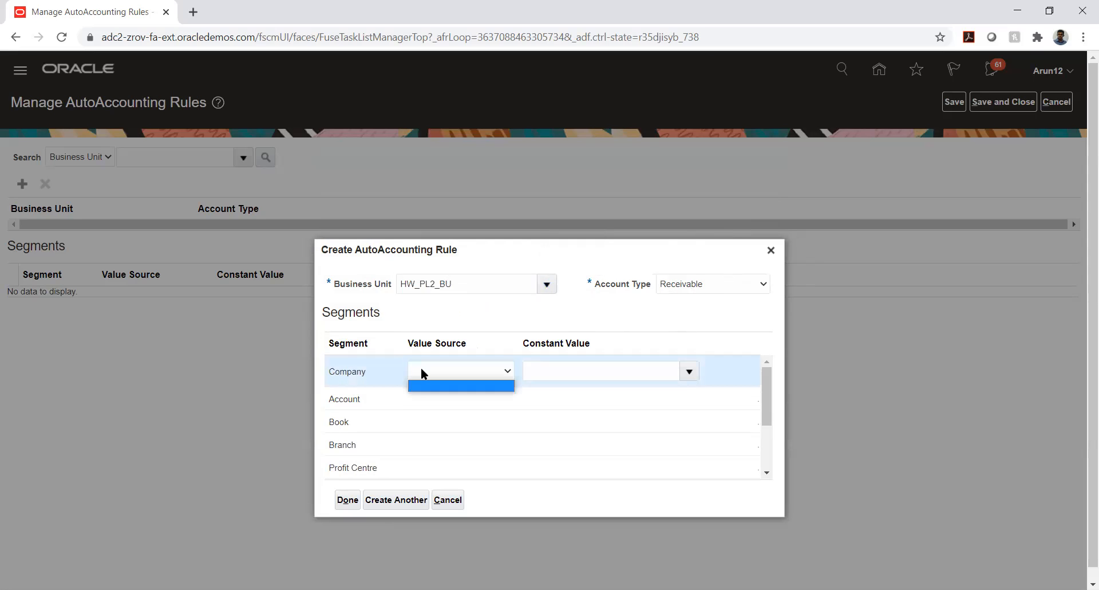
click(425, 370)
click(565, 308)
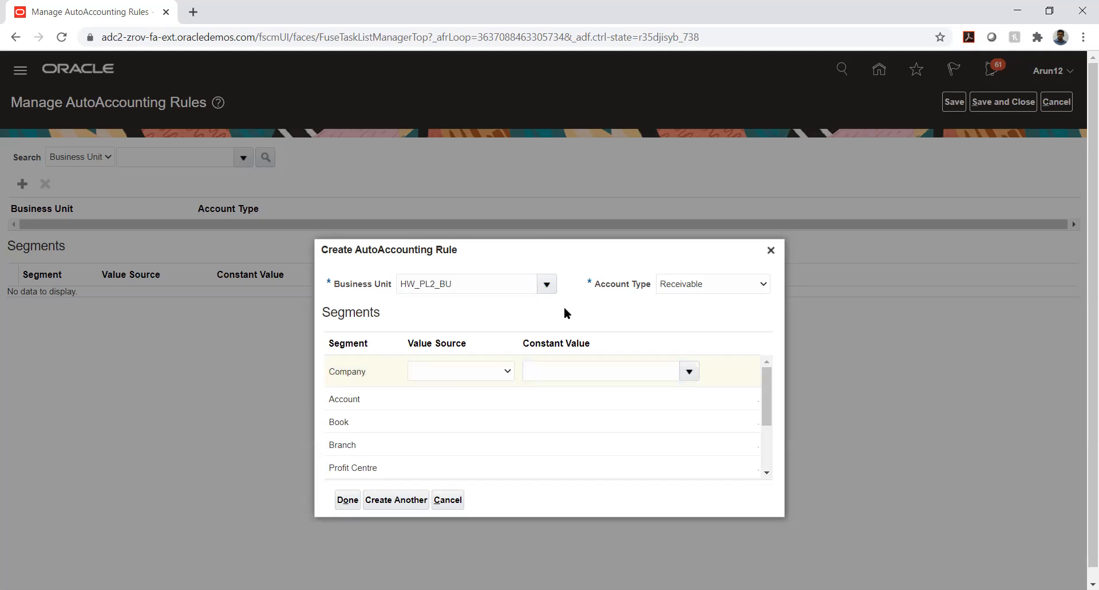
click(448, 370)
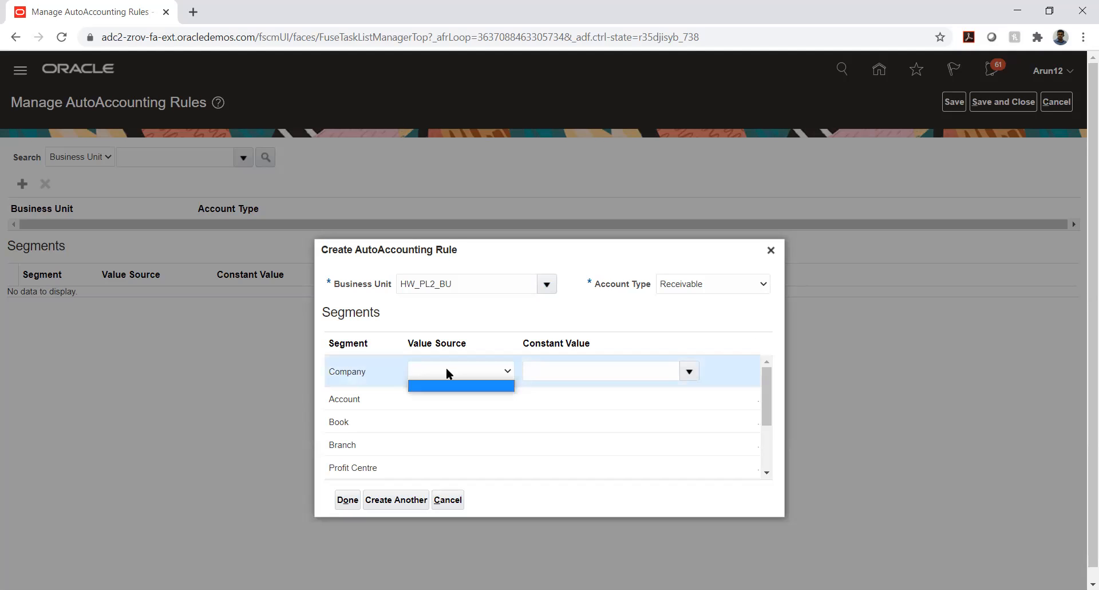
click(447, 370)
Set account type to Revenue, dismiss the AR-856309 error, and select the business unit value.
click(710, 285)
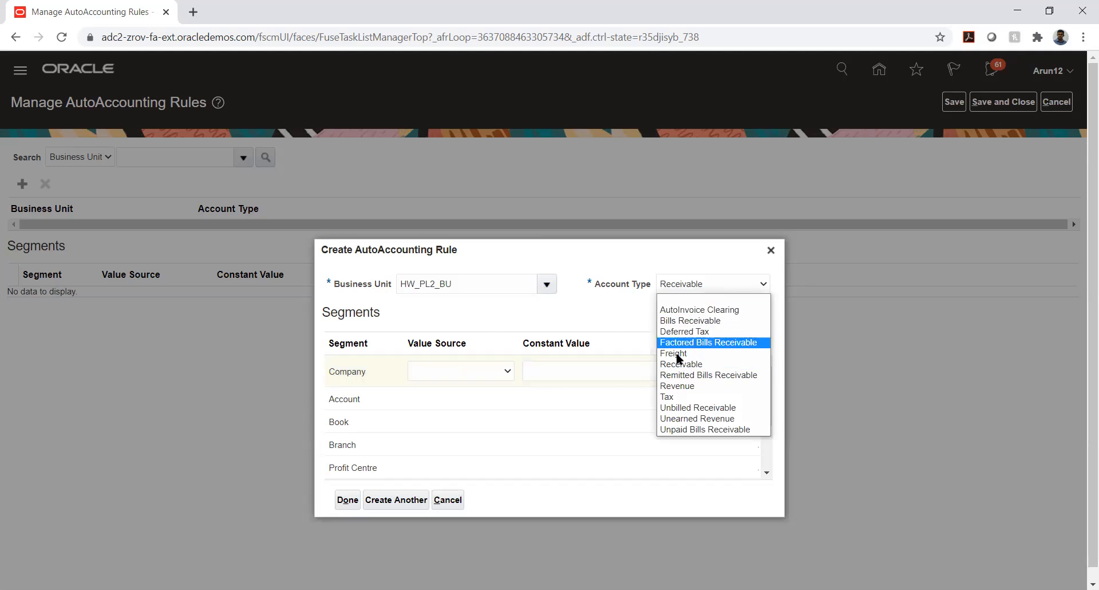
click(675, 385)
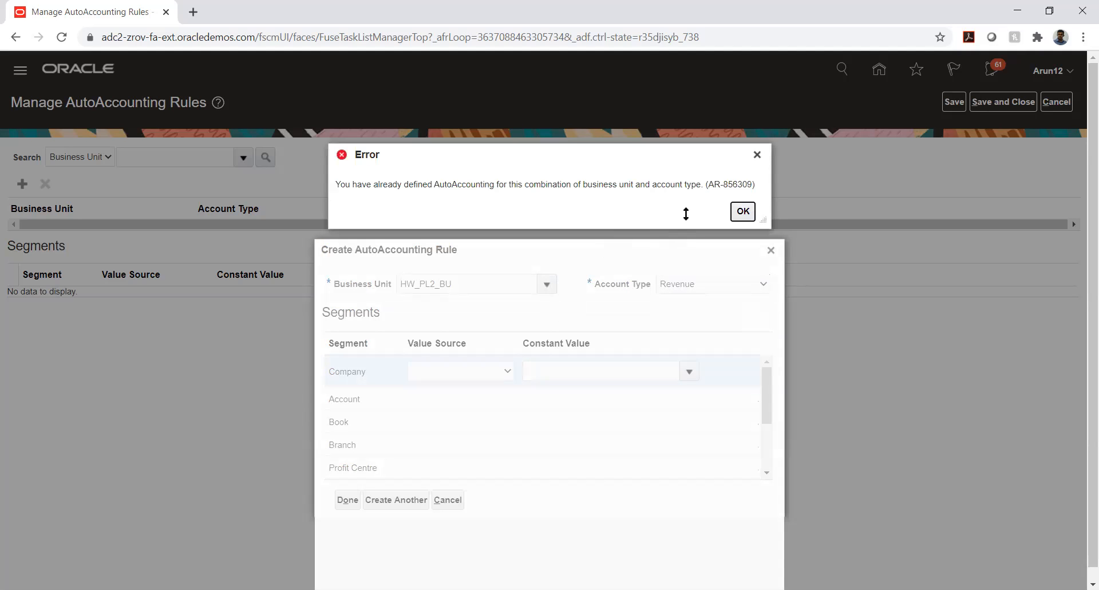
click(743, 211)
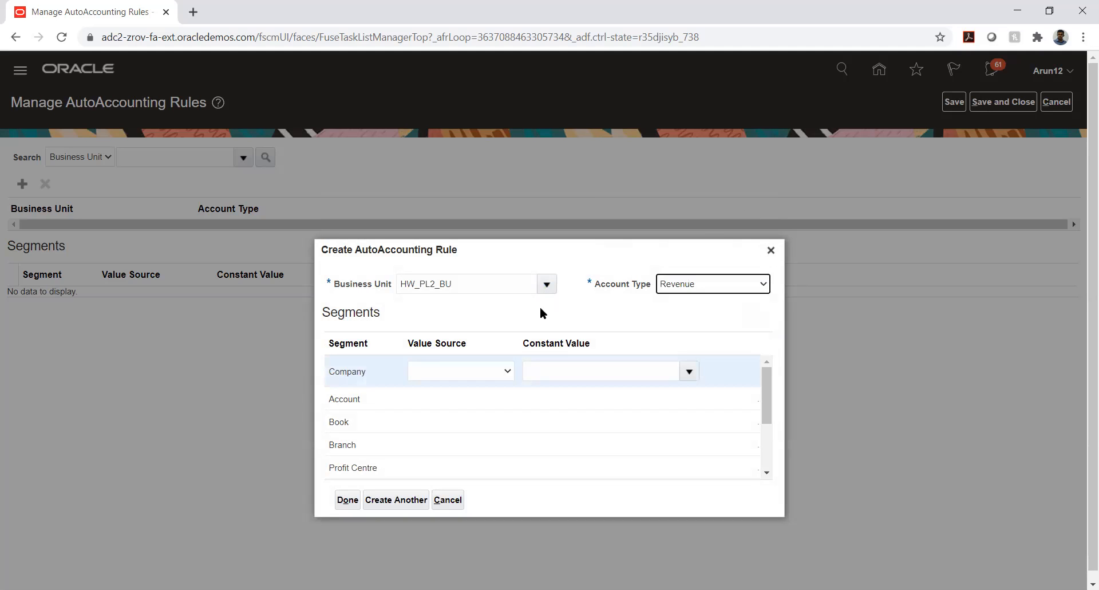
click(466, 372)
click(466, 377)
click(508, 289)
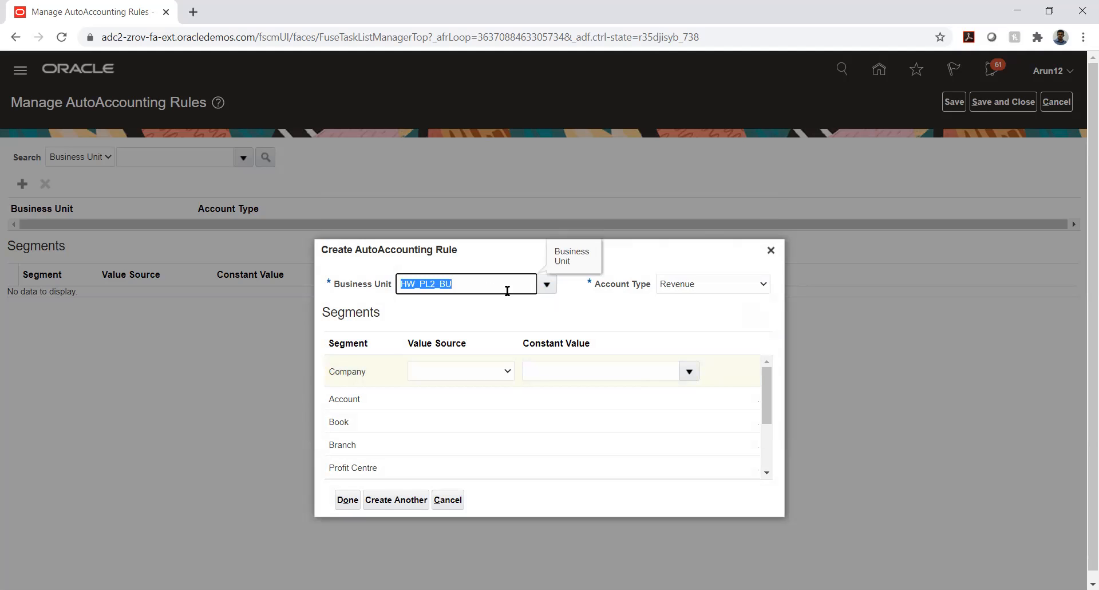
Change the rule's business unit to Hospital Services, keeping Revenue as account type.
click(547, 284)
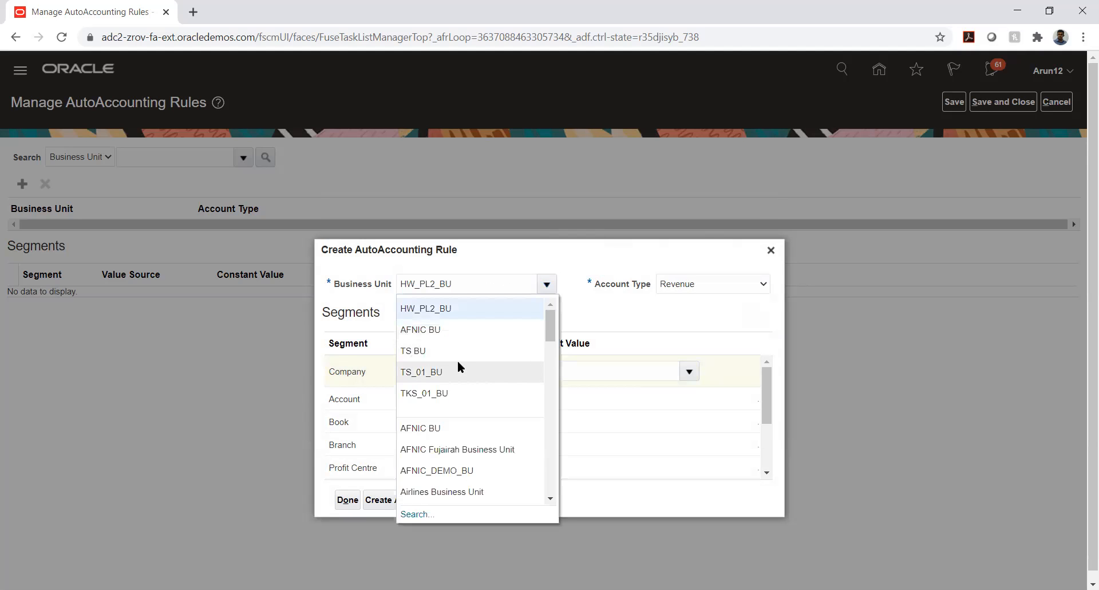
scroll(457, 363, down, 3)
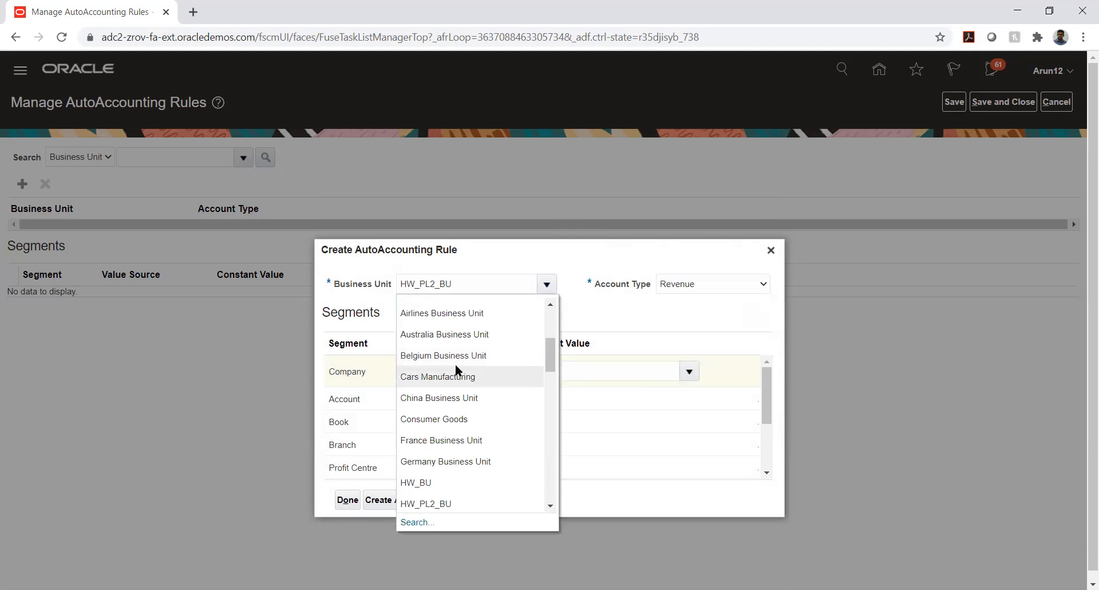
scroll(457, 367, down, 2)
scroll(455, 363, down, 1)
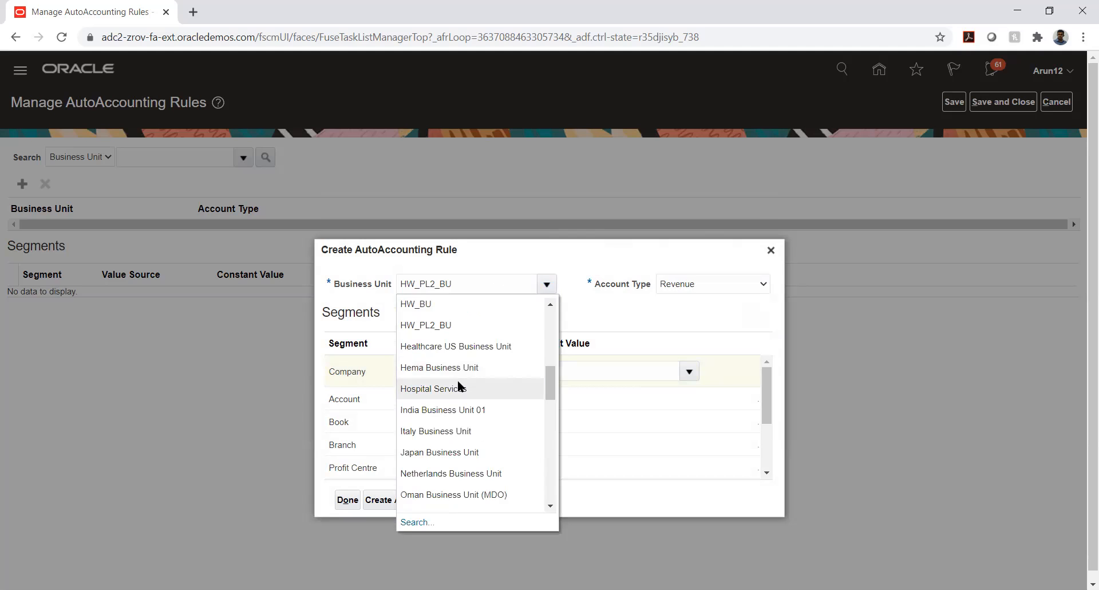
click(458, 386)
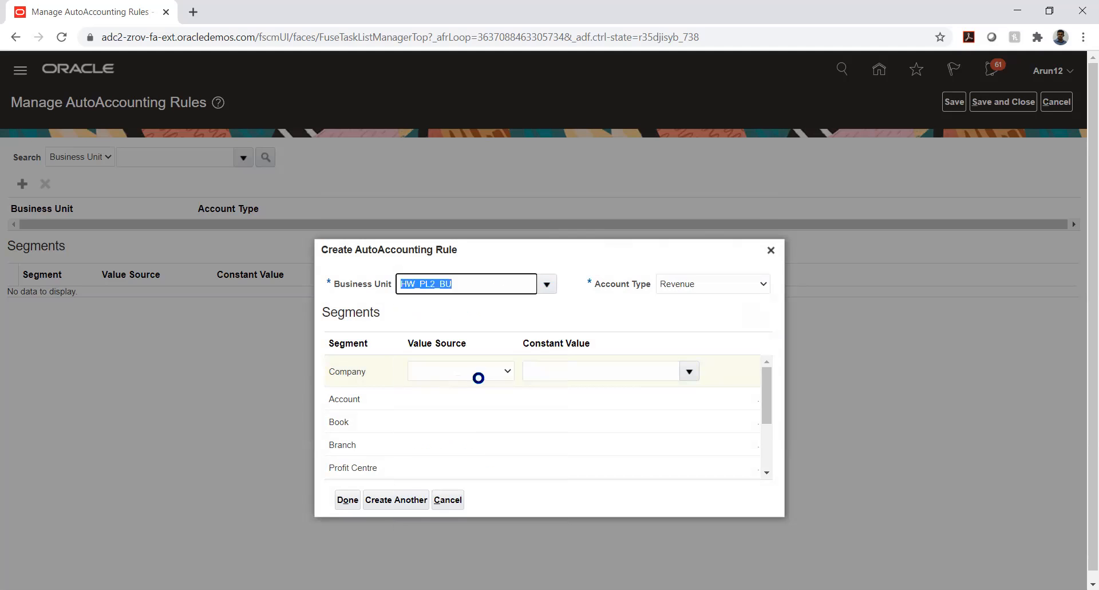
click(699, 284)
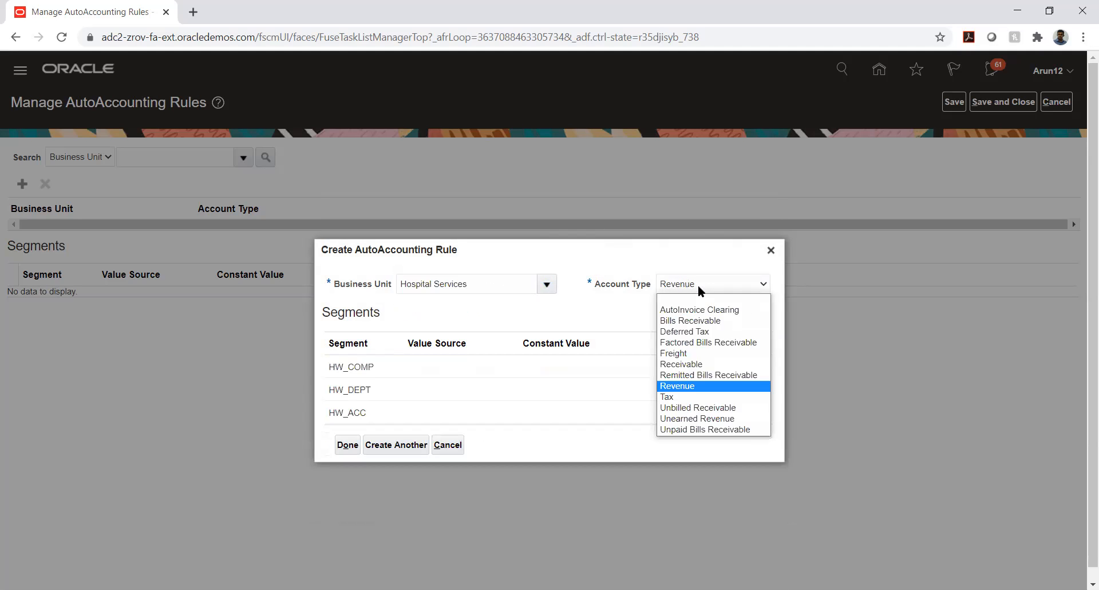
click(698, 284)
Find the HW_COMP value source list empty and abandon the new rule unsaved.
click(418, 372)
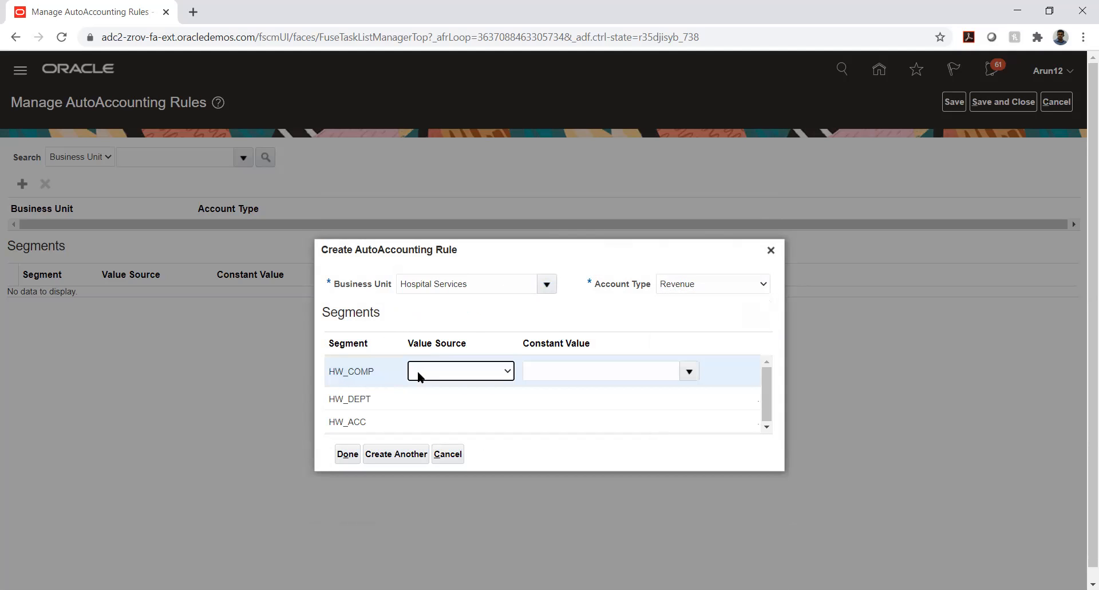
click(418, 371)
click(417, 370)
click(446, 454)
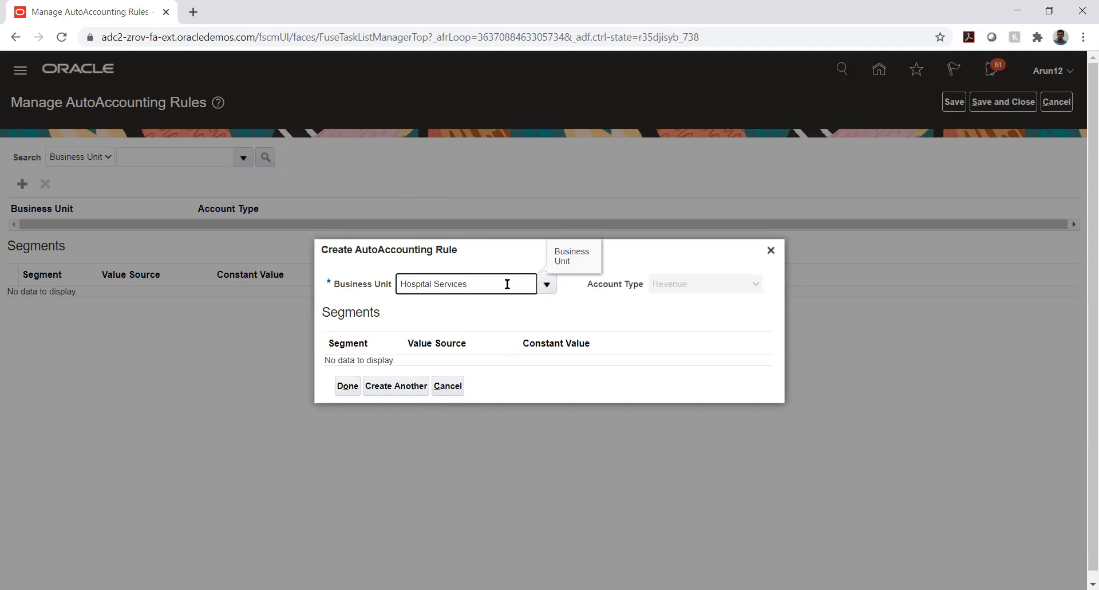
click(447, 384)
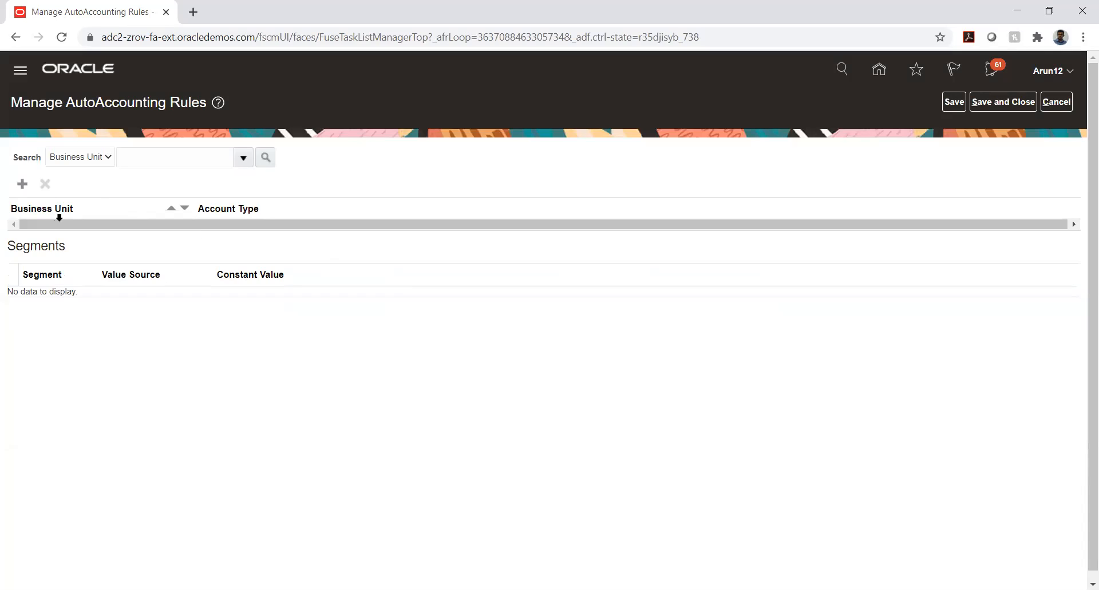
Search the AutoAccounting rules for business units matching TATA_AUTO%.
click(153, 157)
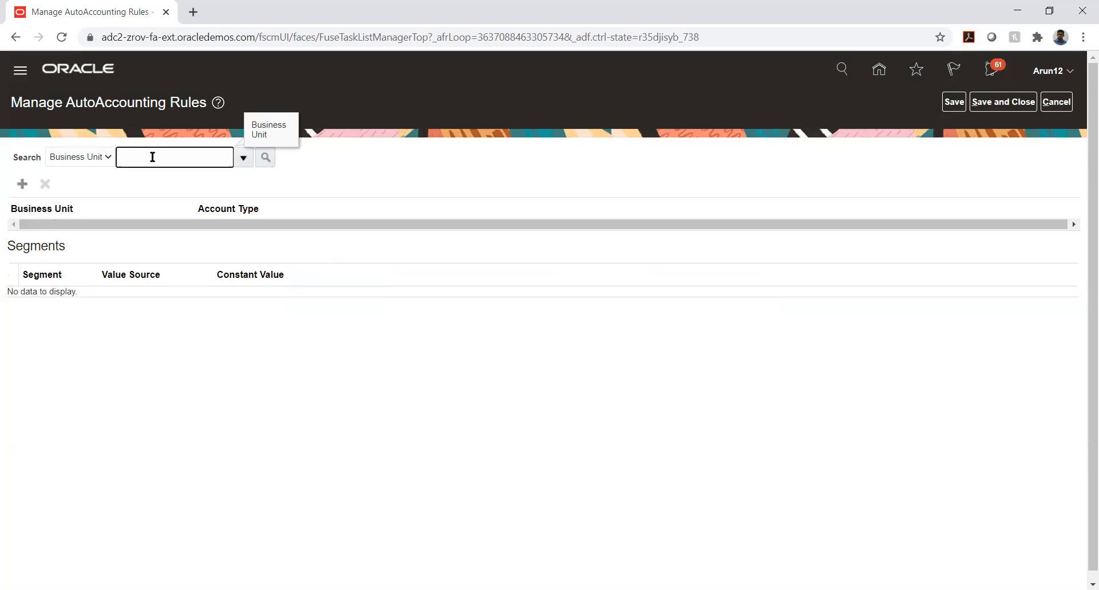
text(TATA_AUTO%)
key(Tab)
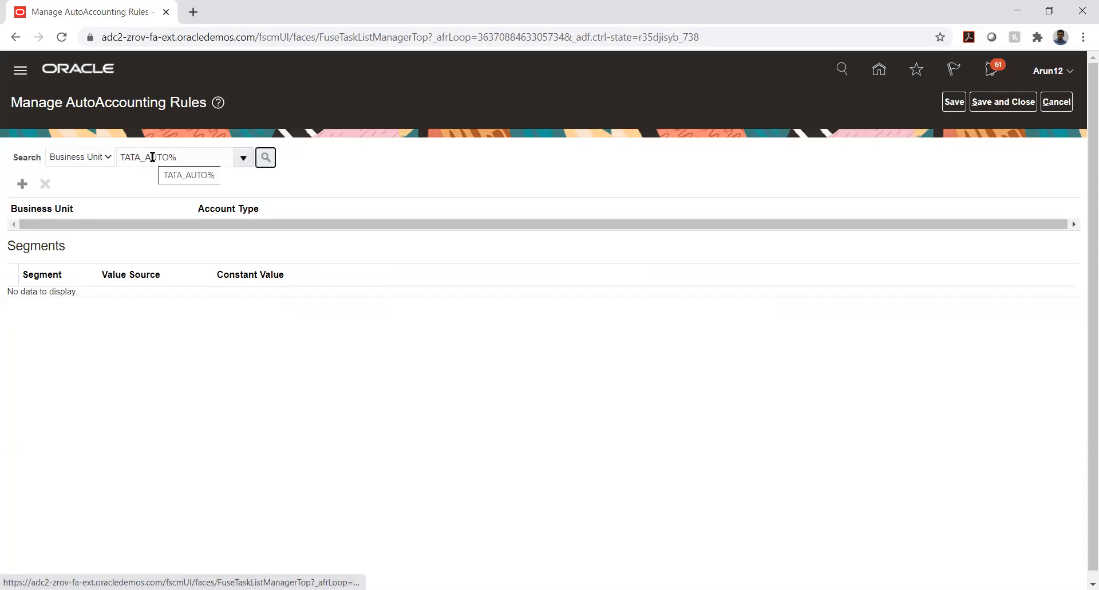
key(Return)
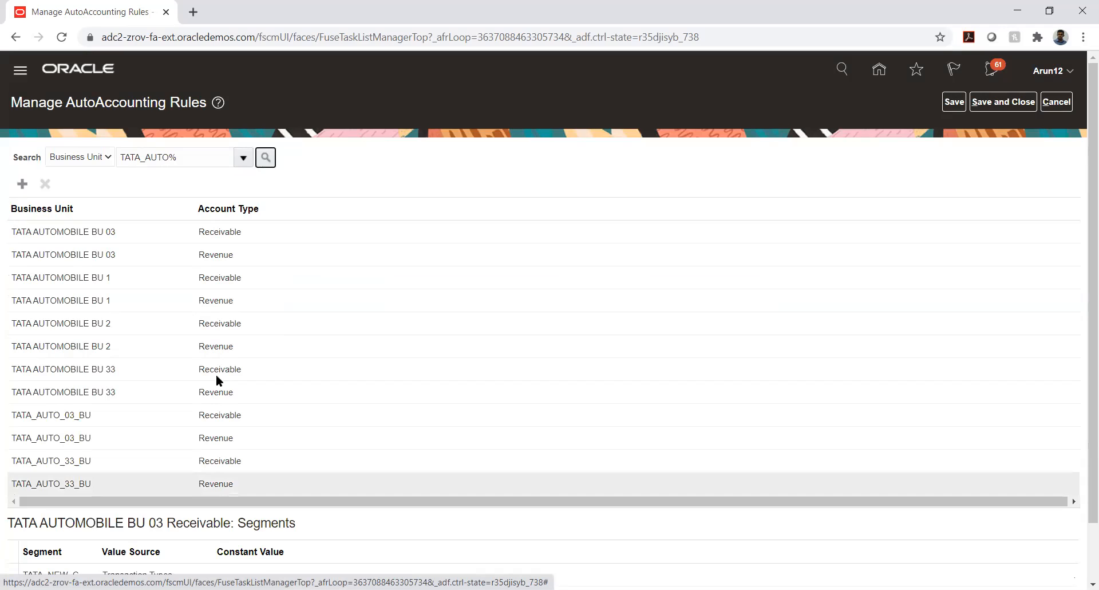
Review the TATA_AUTO_03_BU Receivable rule's segments, including TATA_COMP, waiting out the unresponsive page.
click(74, 418)
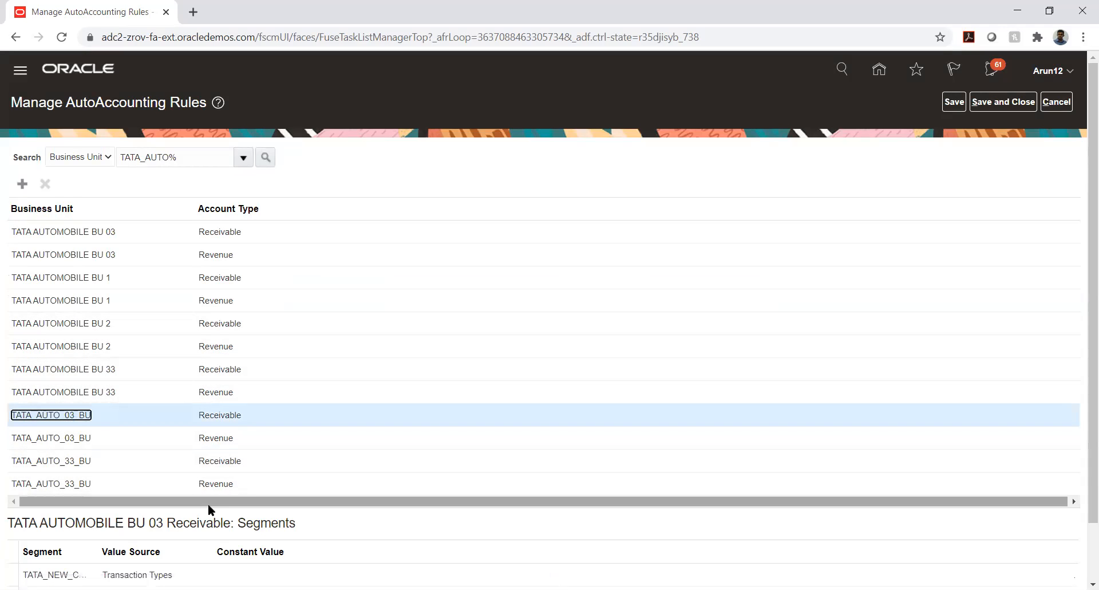
scroll(434, 215, down, 2)
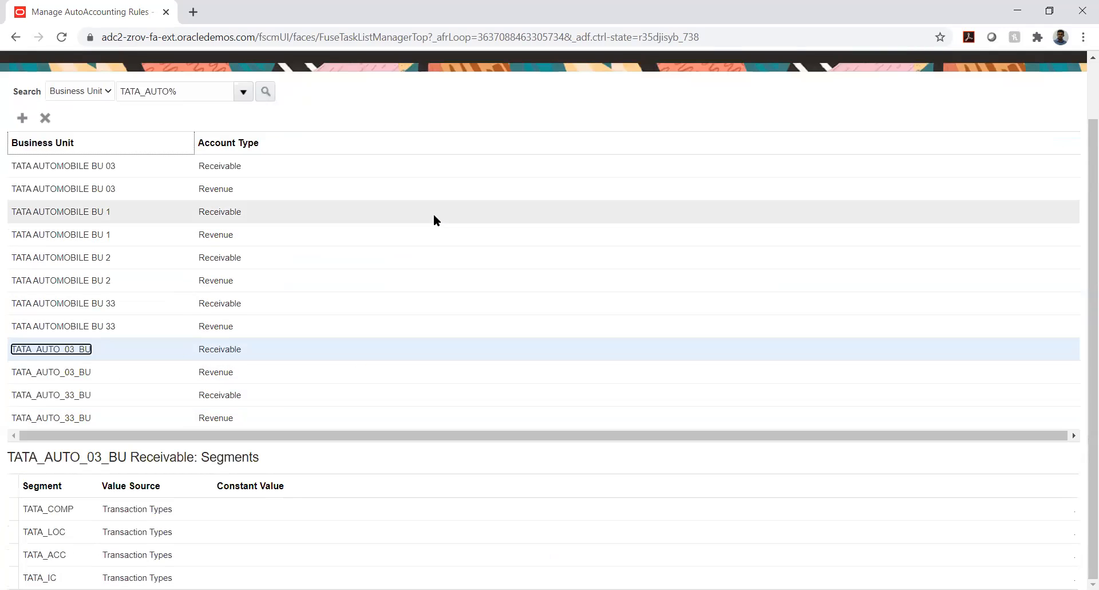
click(87, 509)
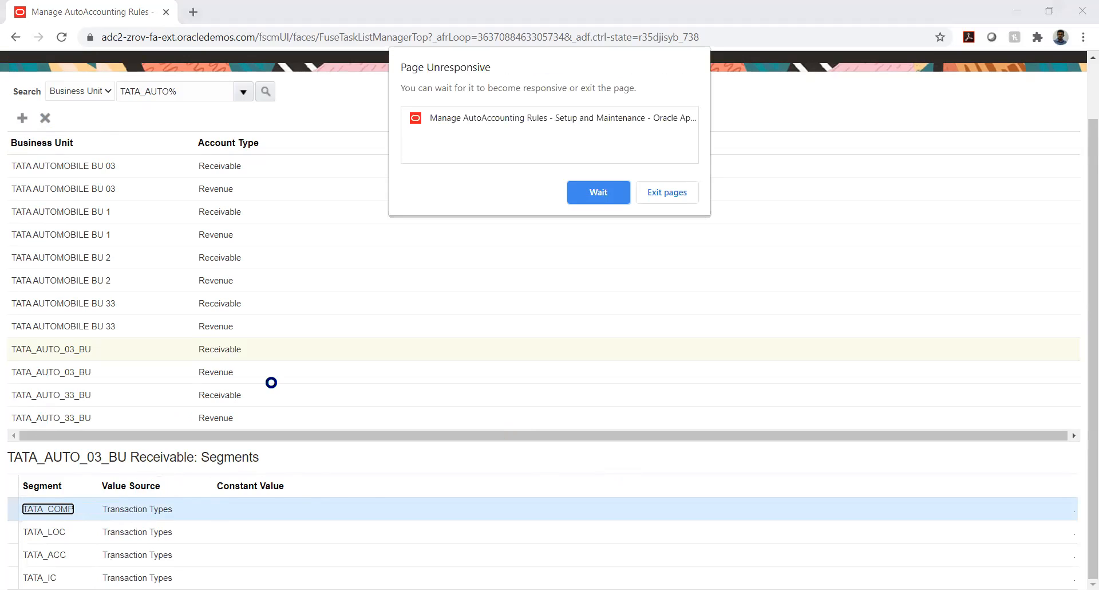
click(599, 197)
click(587, 195)
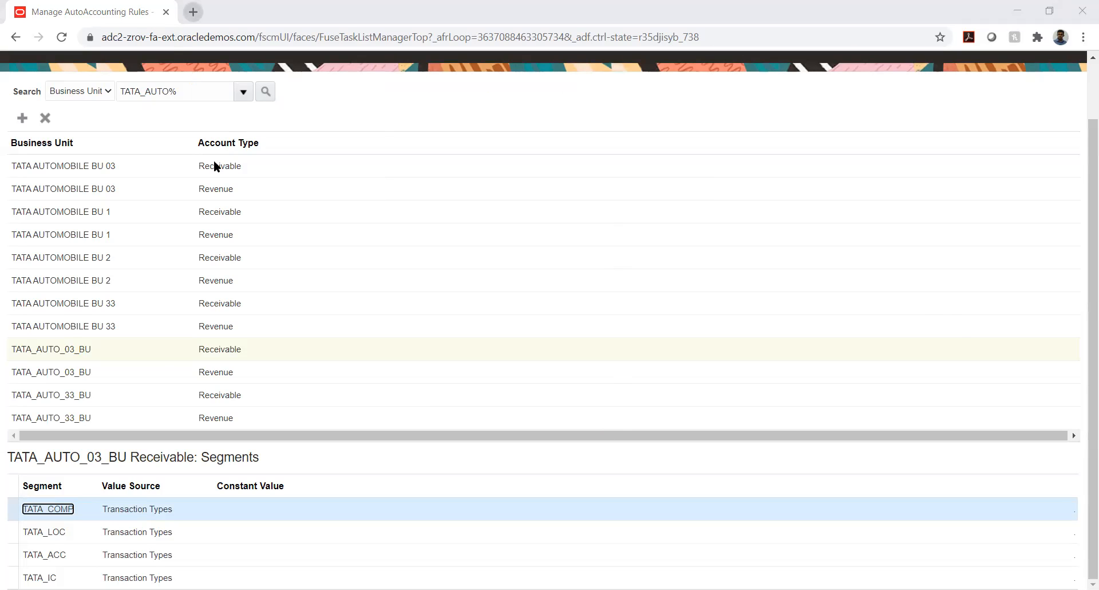
Load the Oracle login address in a new browser tab.
key(ctrl+t)
text(https://adc2-zrov-login.oracledemos.com)
key(Return)
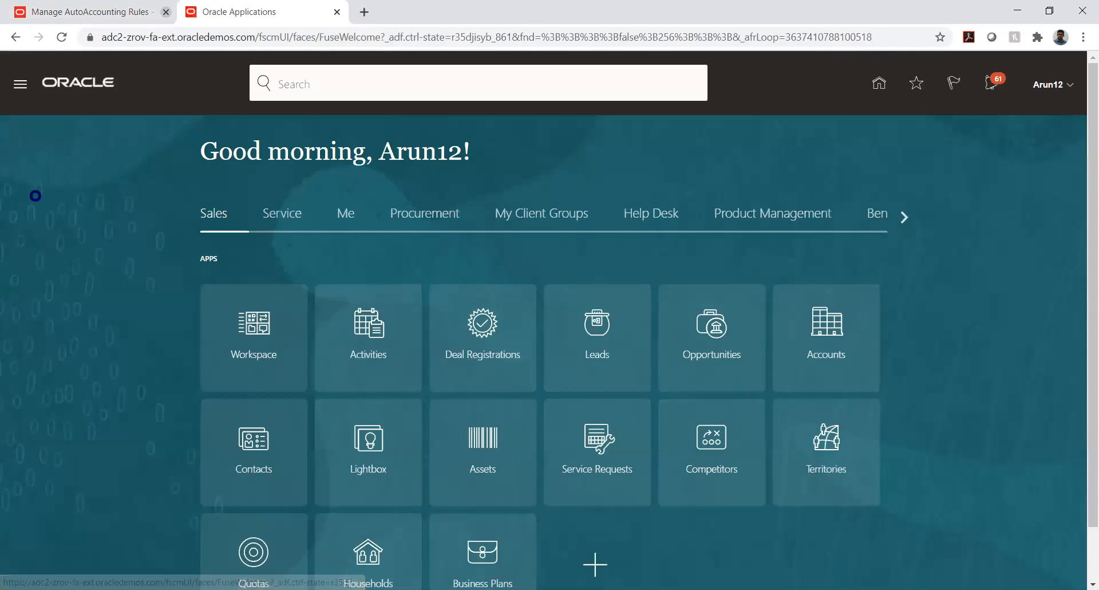
Close the stalled Manage AutoAccounting Rules browser tab.
click(166, 12)
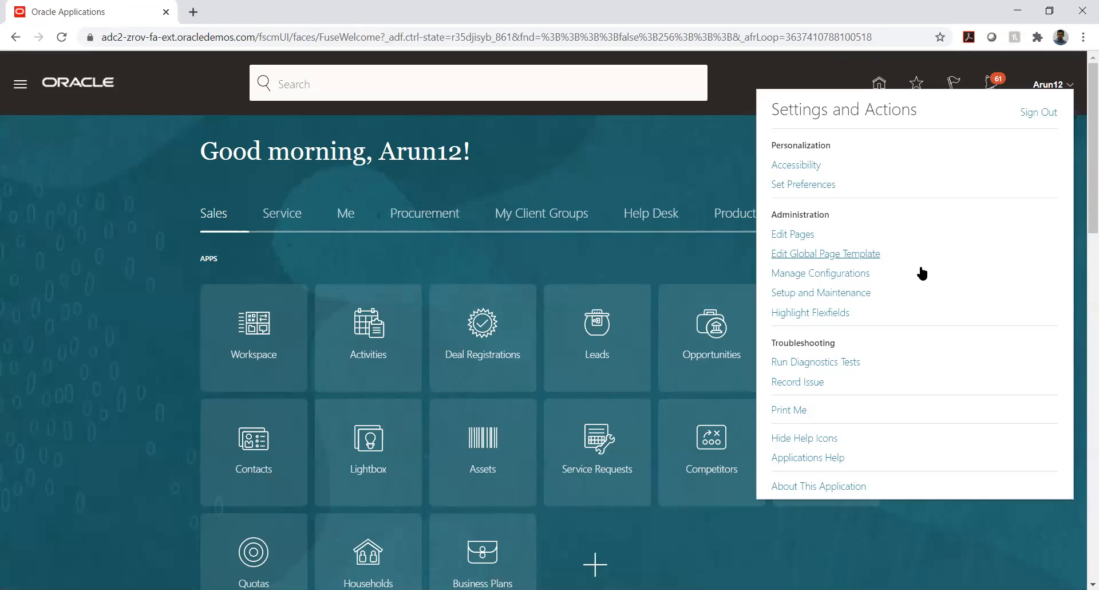
From Setup and Maintenance, open the TATA PROJECT implementation project via Manage Implementation Projects.
click(856, 292)
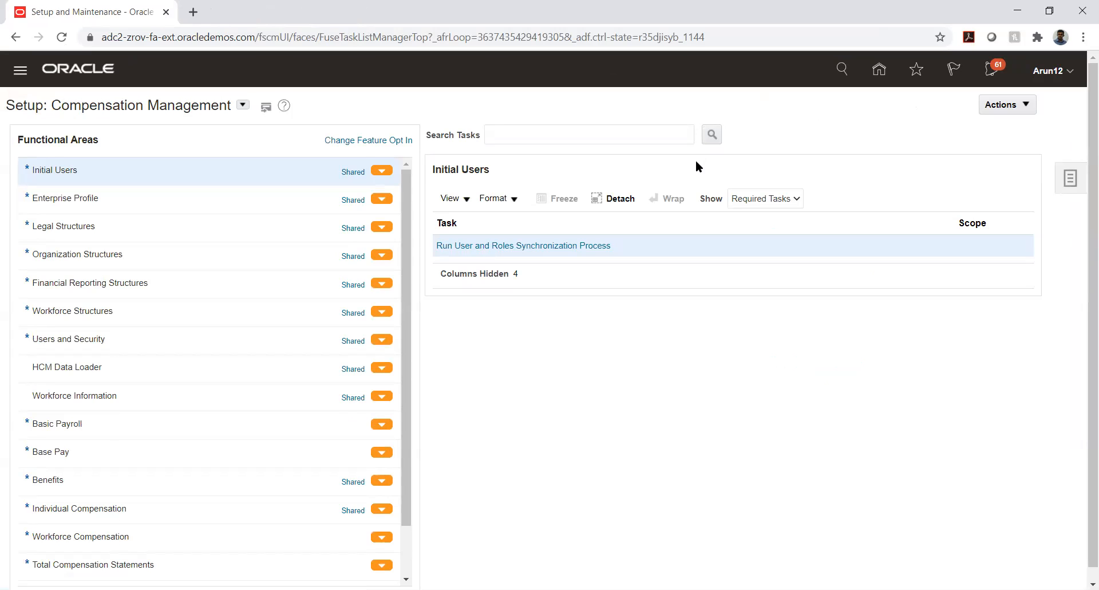
click(1071, 178)
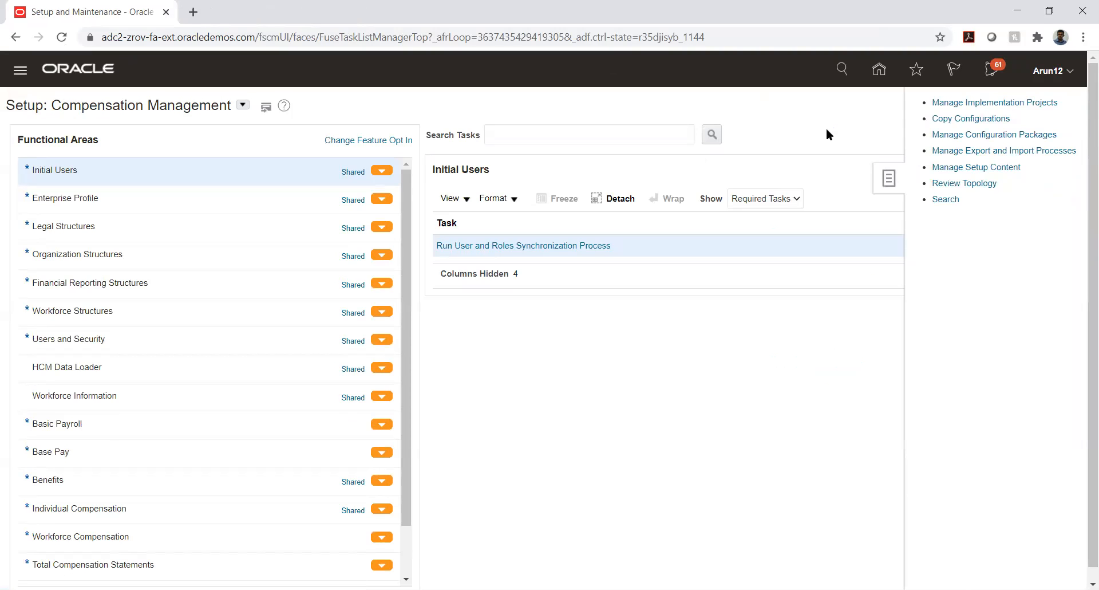
click(978, 109)
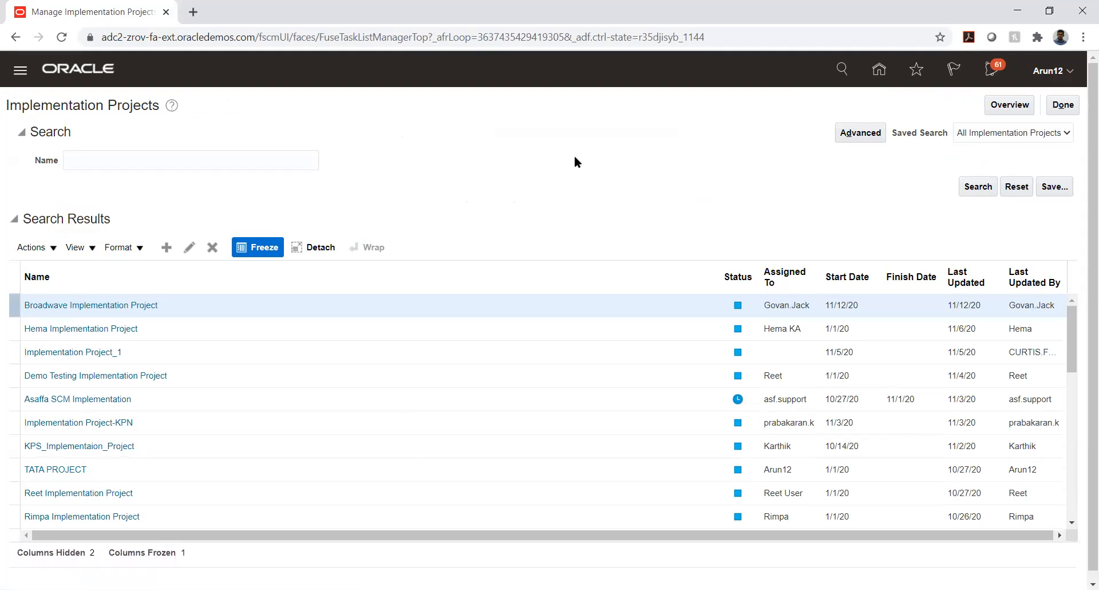
click(56, 469)
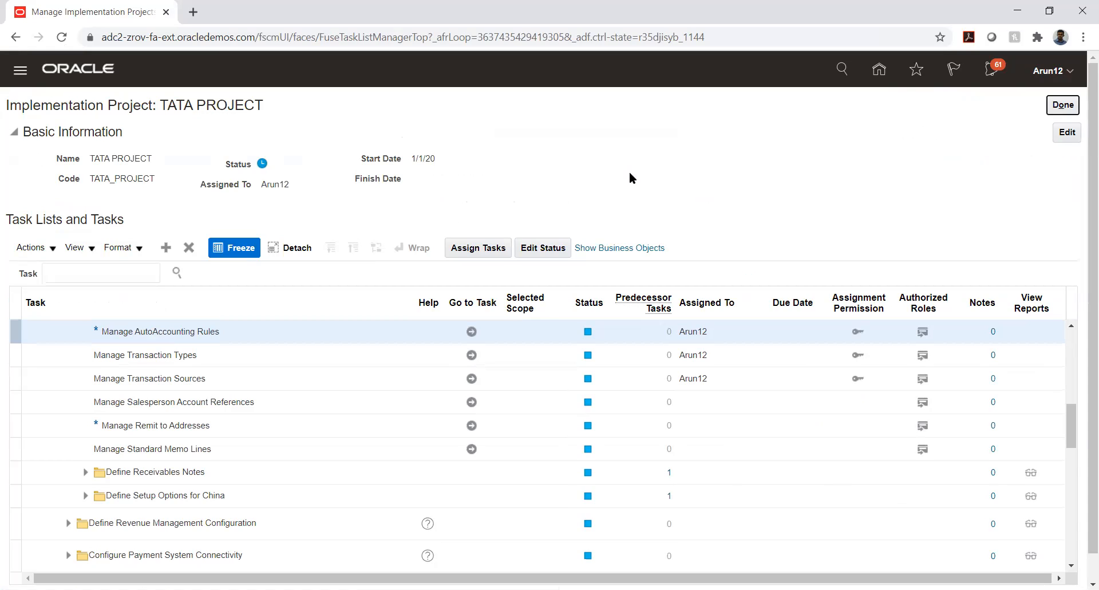
Open Manage AutoAccounting Rules, cancel without changes, then go to the Manage Transaction Types task.
click(472, 333)
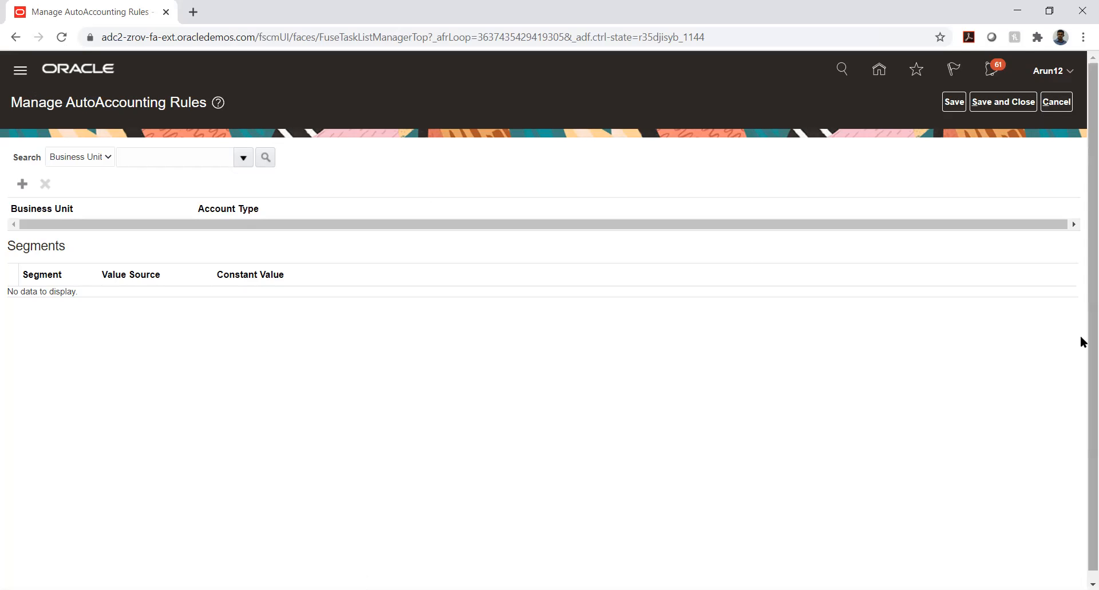
click(1056, 101)
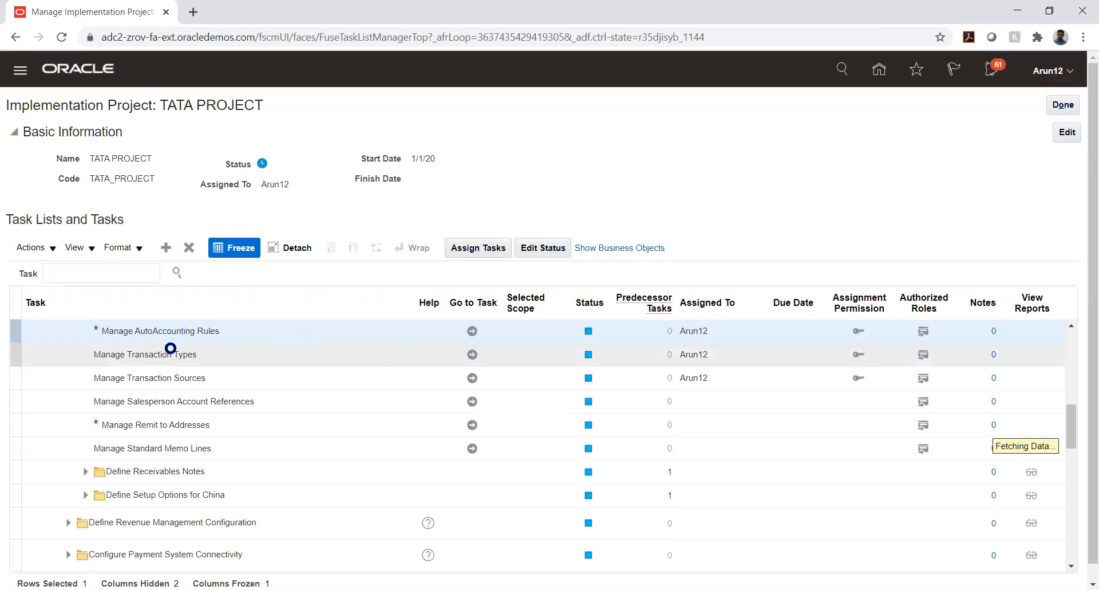
click(471, 354)
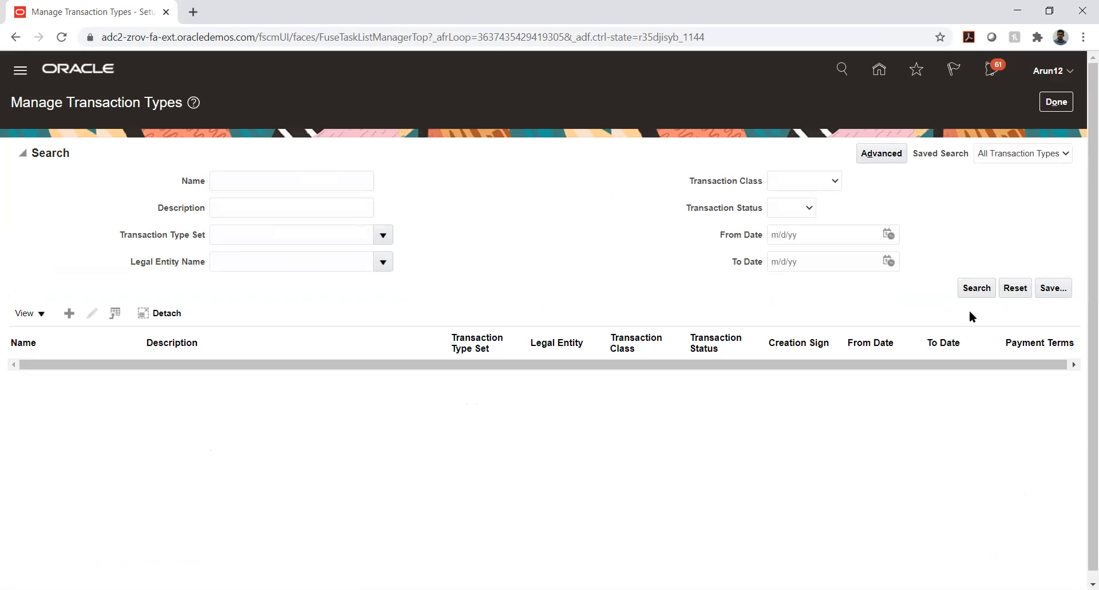
Search transaction types named TATA_AUTO_03 and open TATA_AUTO_03_INV to view its reference accounts.
click(308, 180)
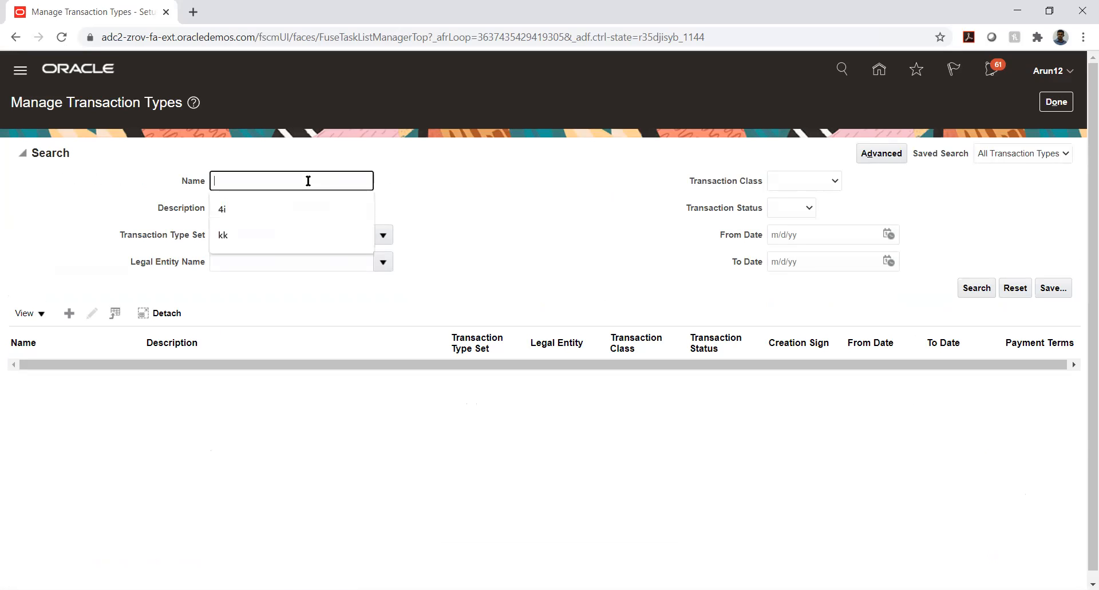
text(T)
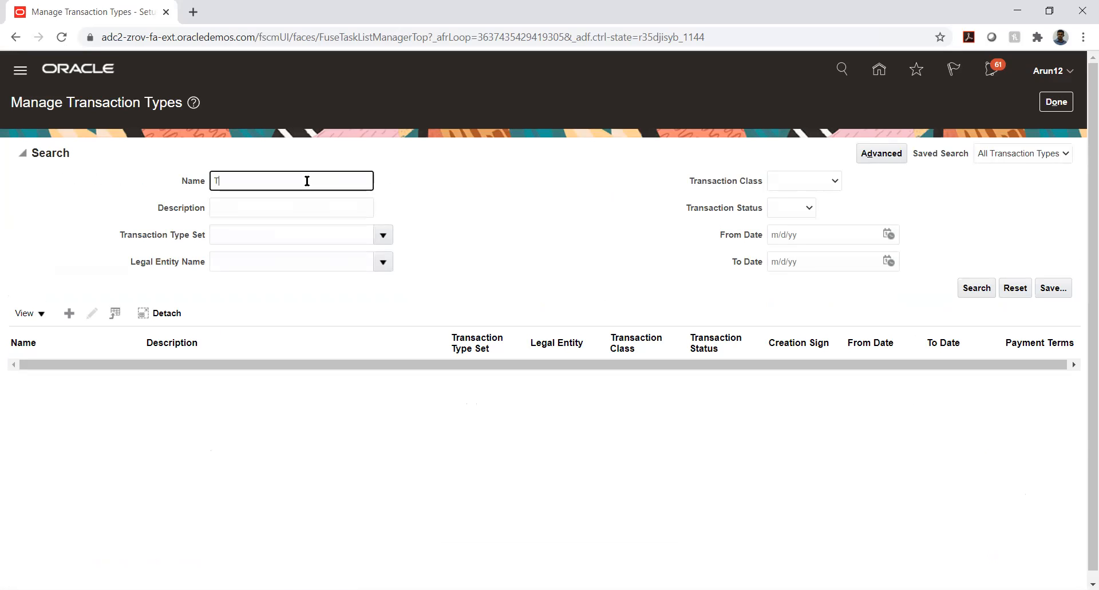
text(ATA_AUTO_03)
key(Return)
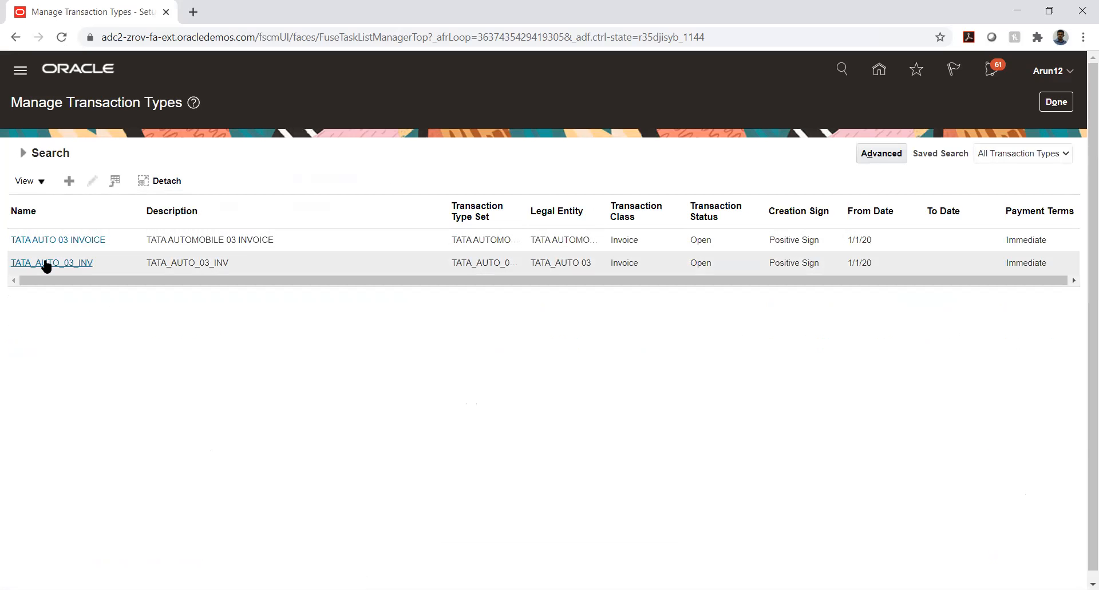
click(44, 262)
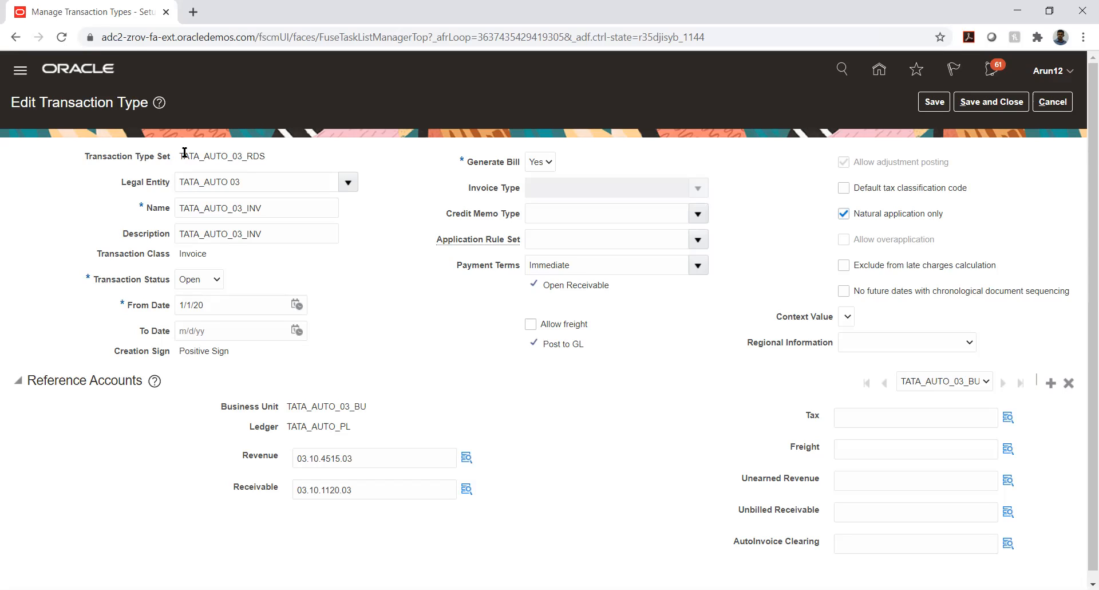
drag(181, 154, 266, 163)
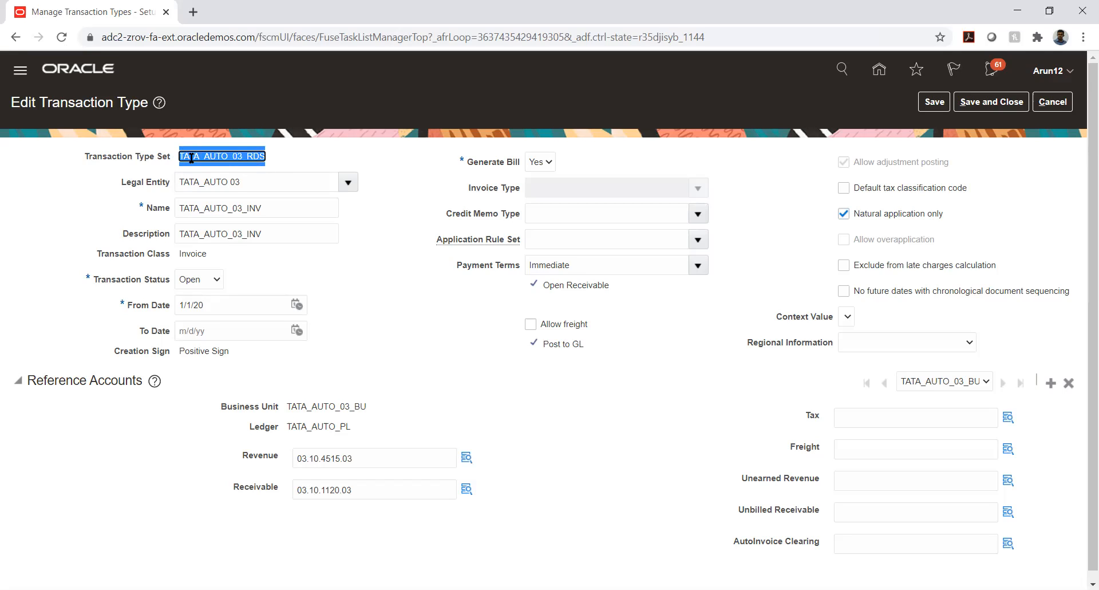
click(410, 173)
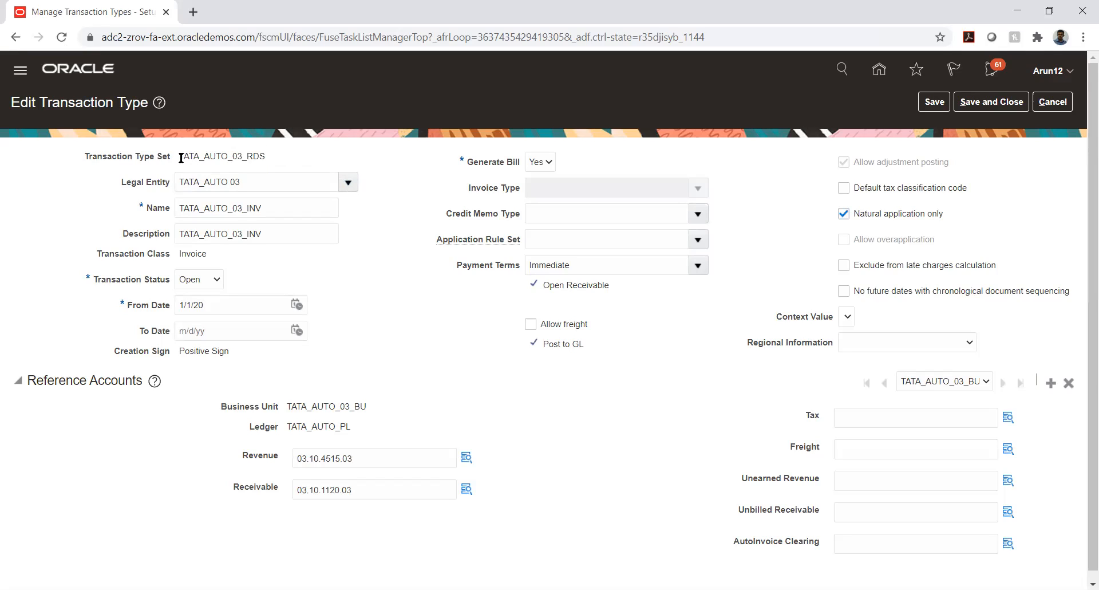
drag(182, 156, 234, 159)
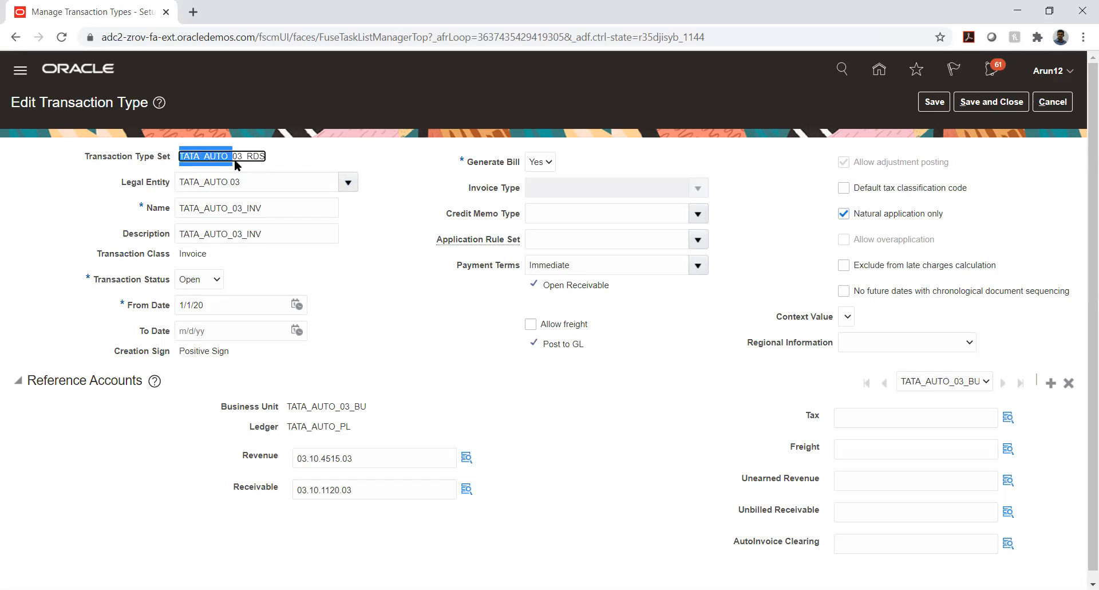
click(247, 157)
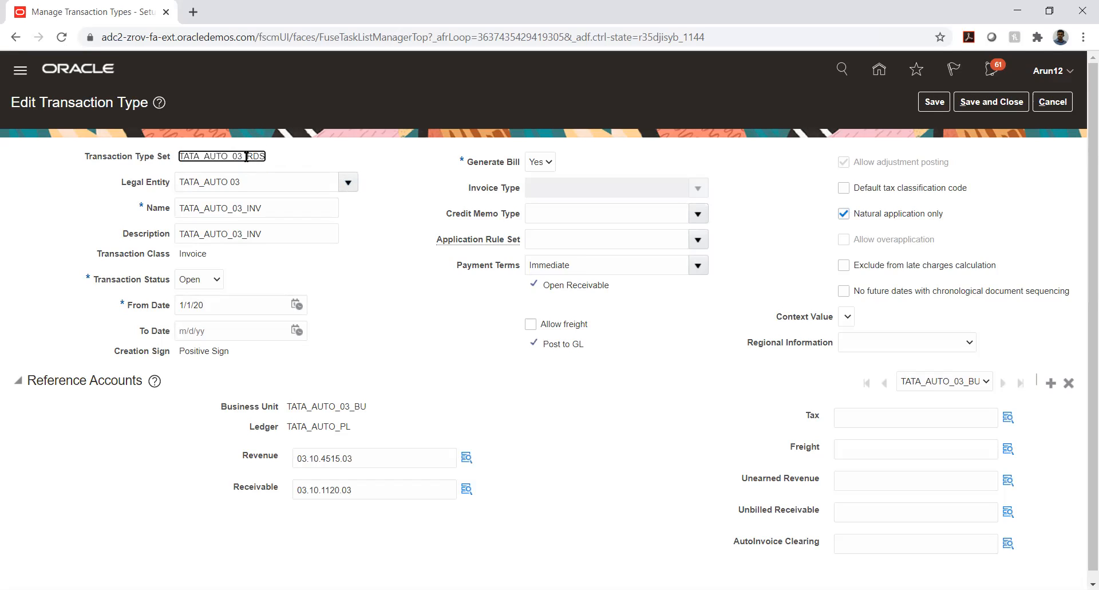